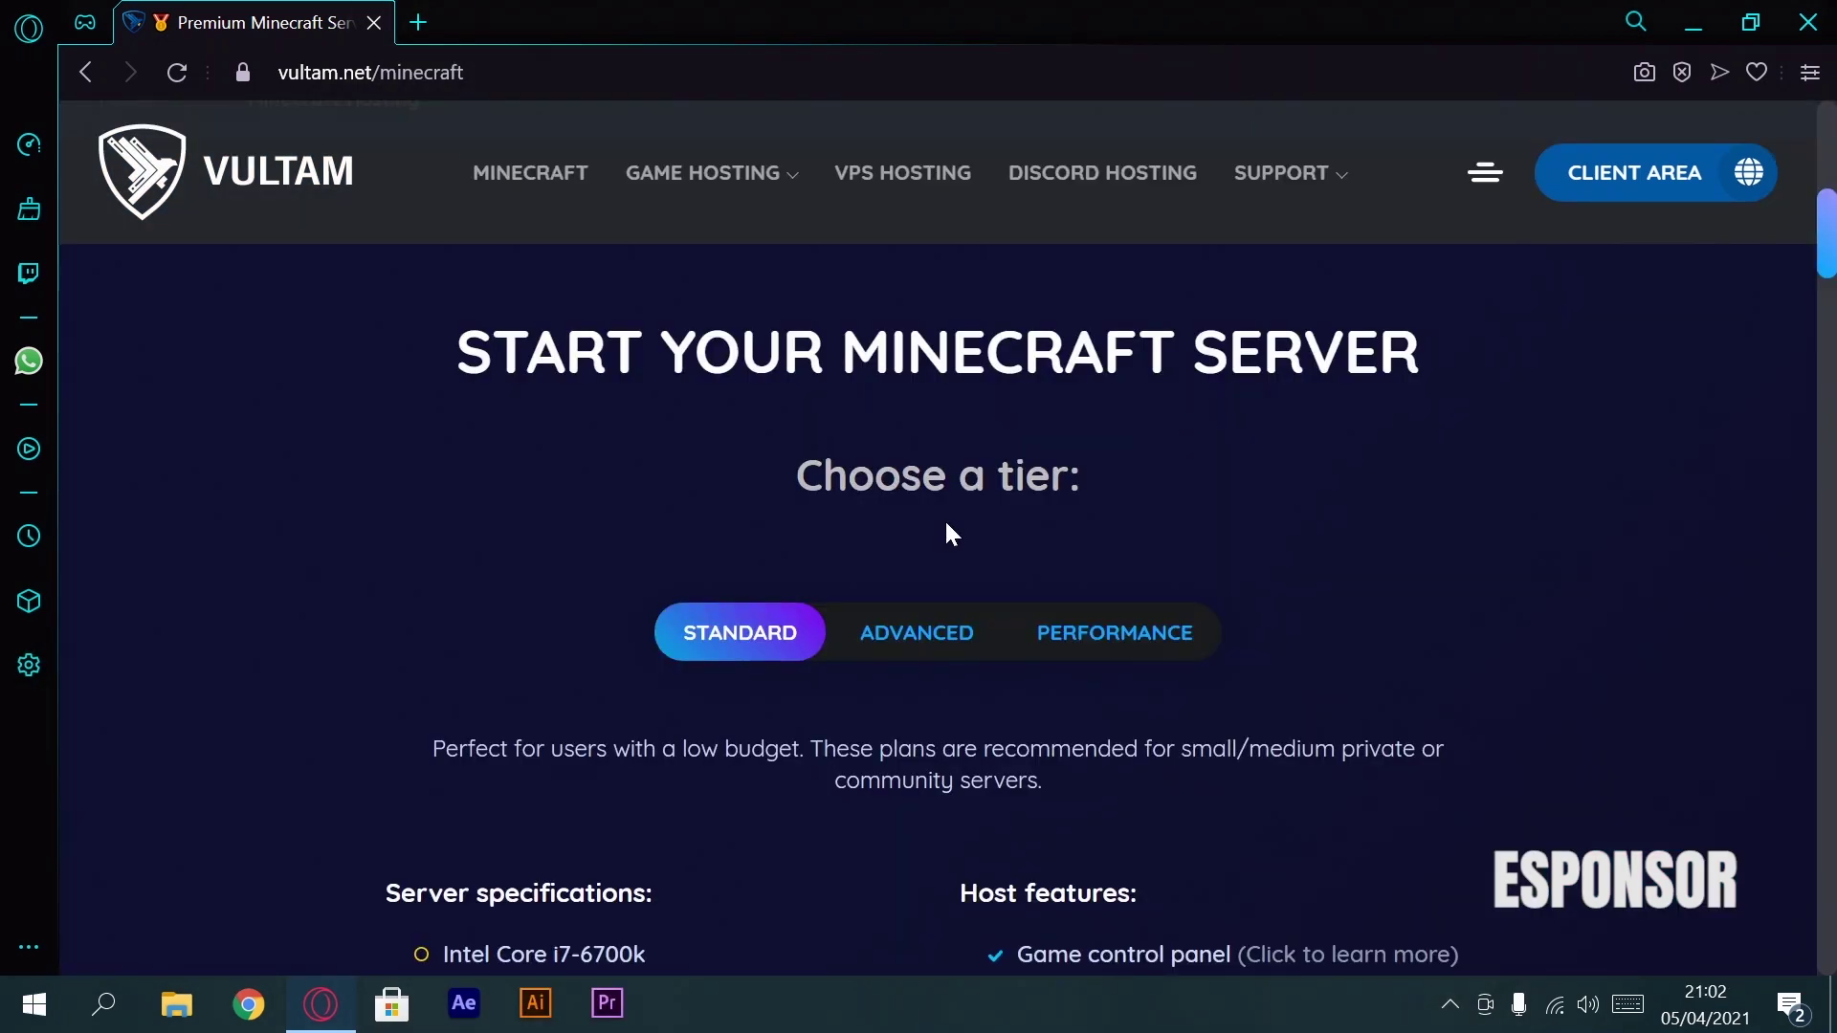
# Step: Compare the Minecraft hosting tiers and order the Standard 4GB RAM plan at $7.00 per month
pyautogui.click(881, 651)
pyautogui.click(1070, 639)
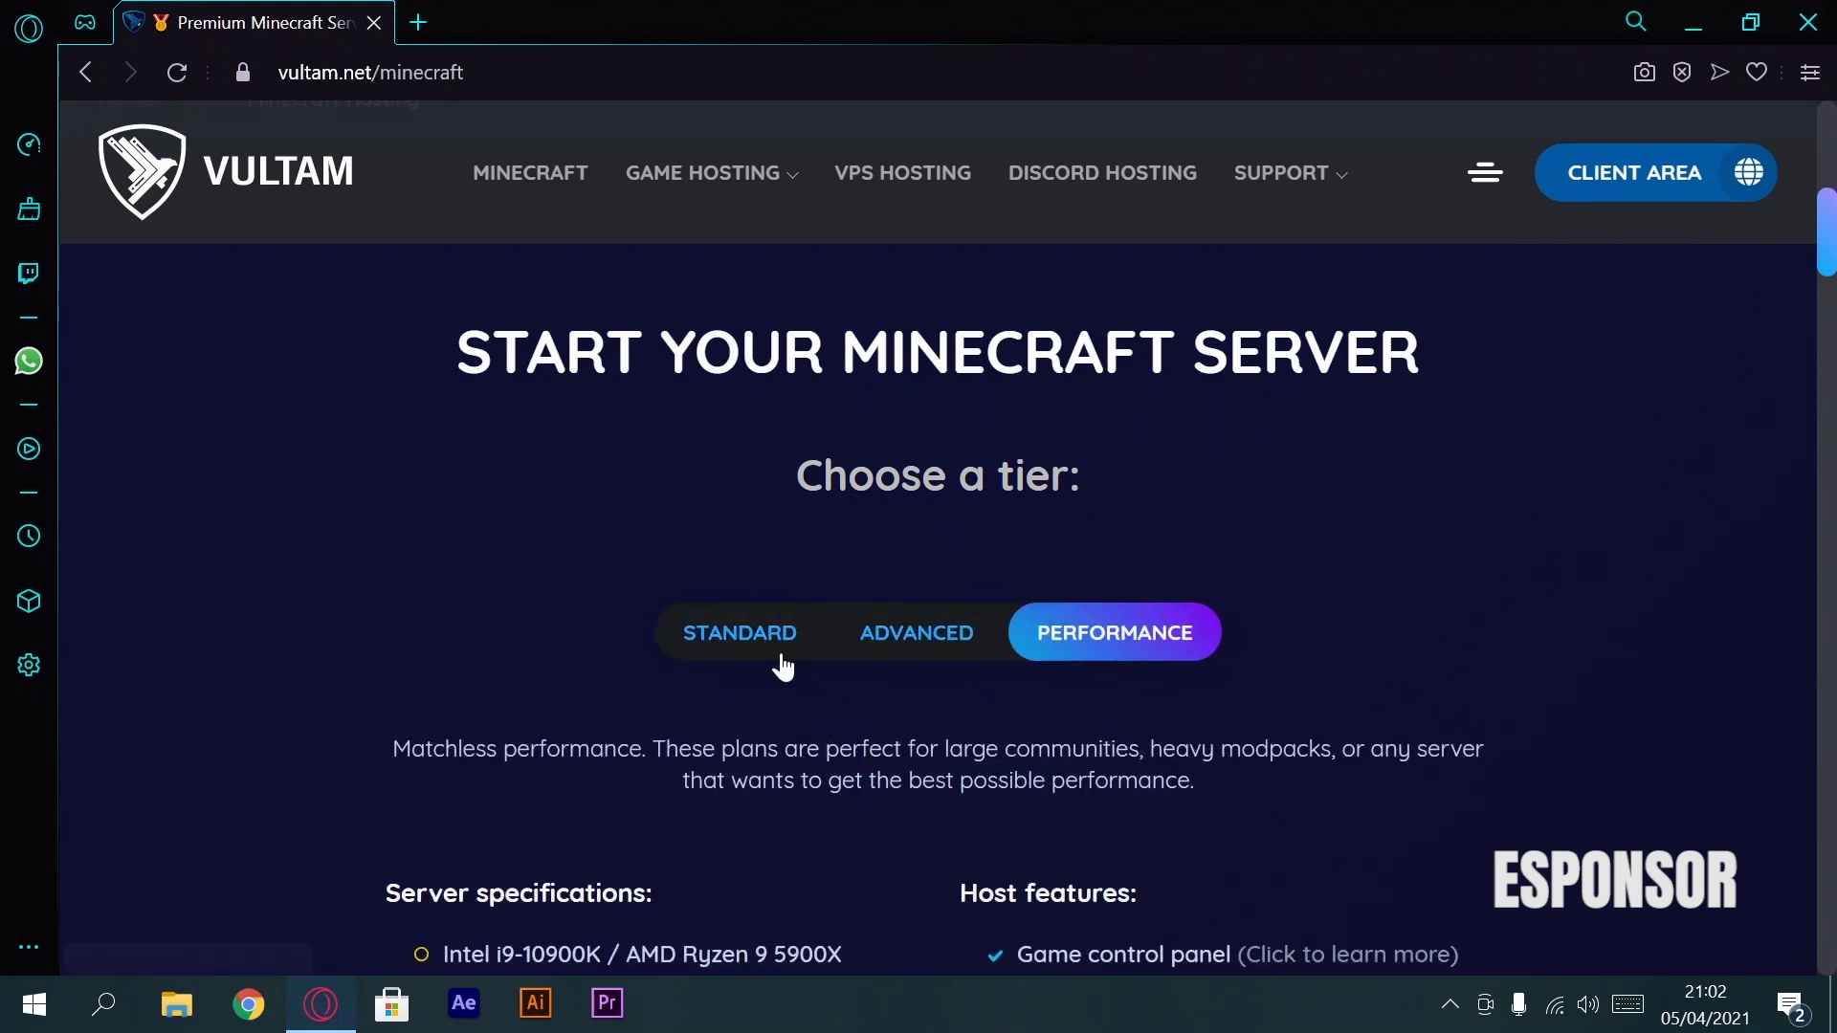
pyautogui.scroll(-5, 1216, 326)
pyautogui.scroll(-5, 1167, 383)
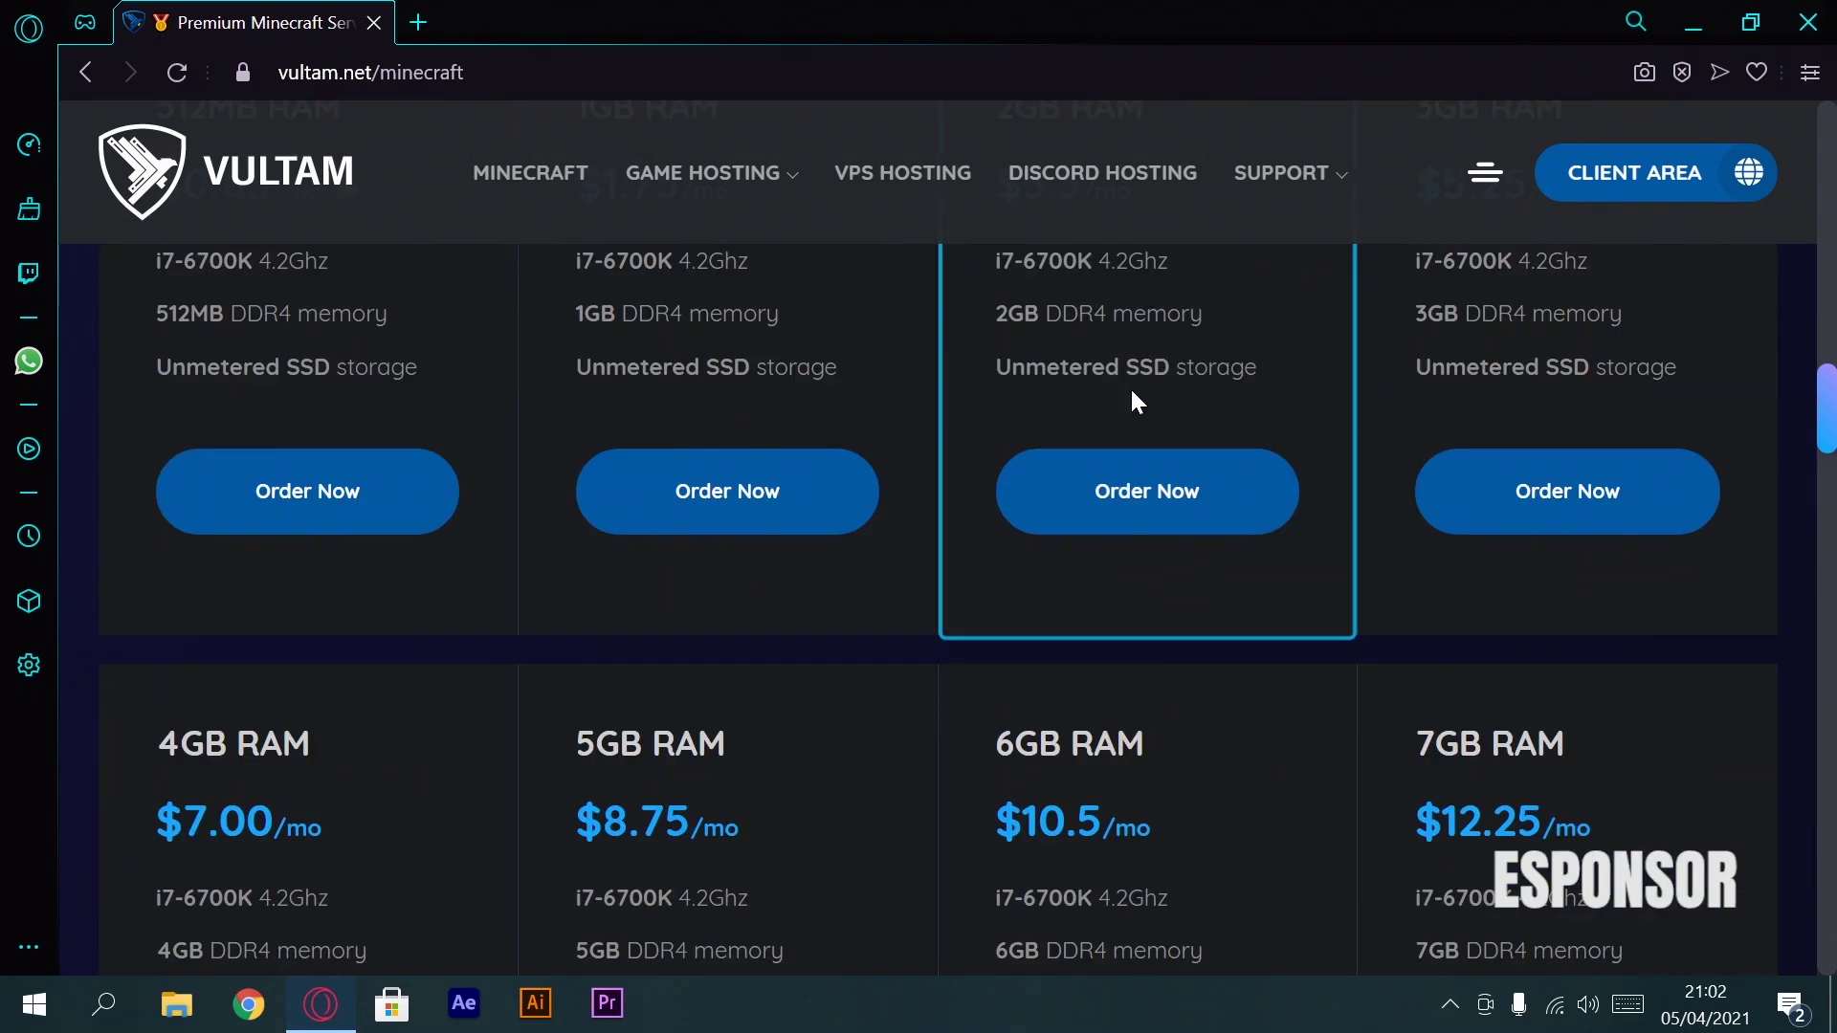
pyautogui.scroll(-4, 450, 670)
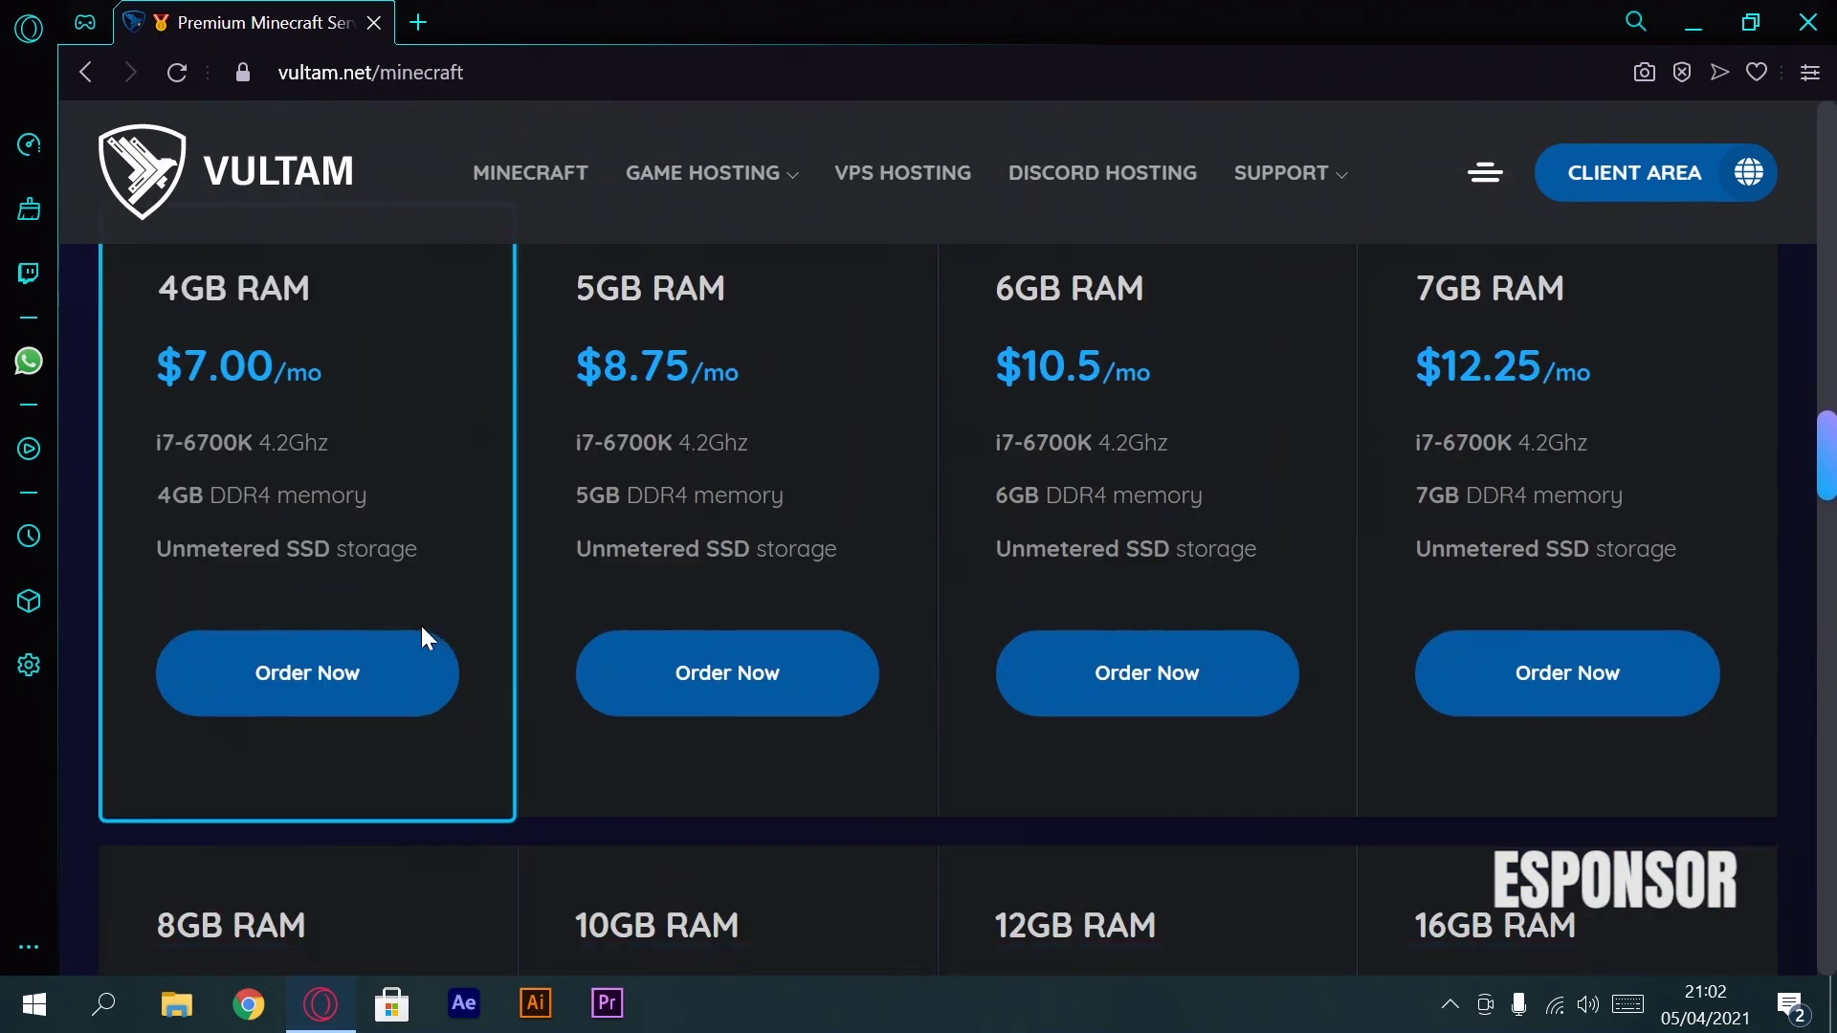
pyautogui.click(295, 703)
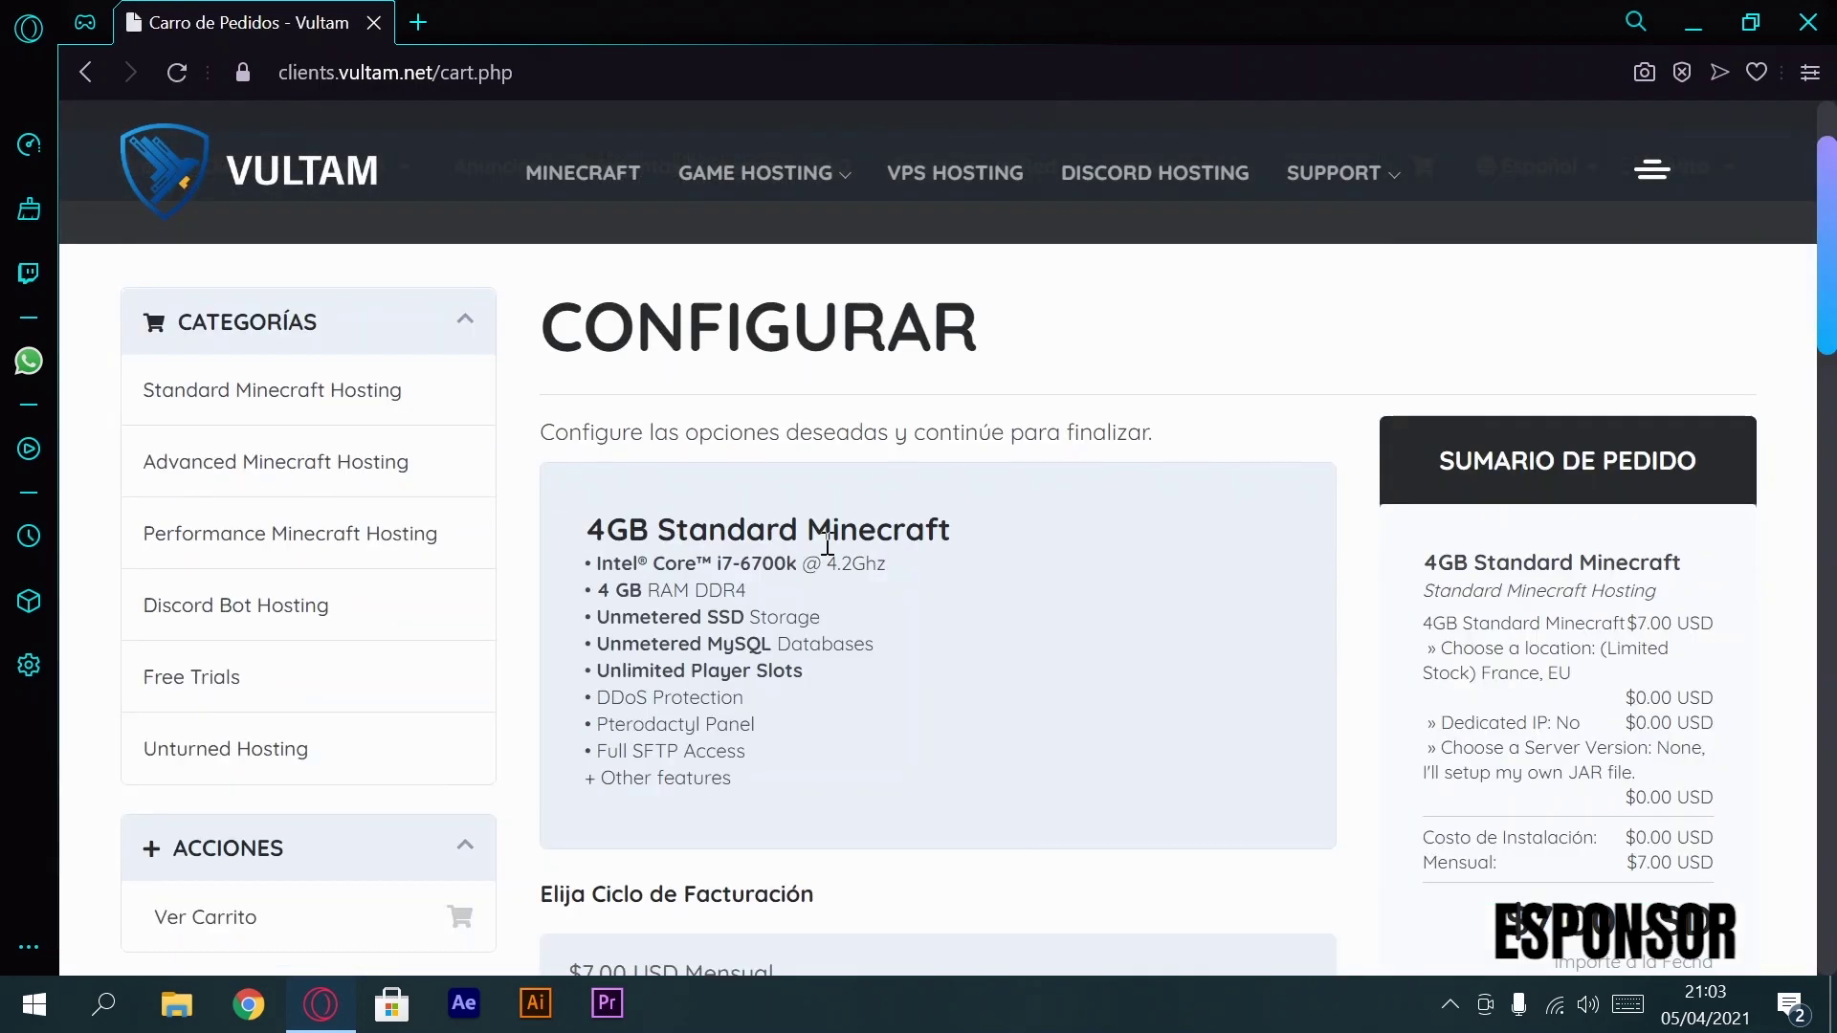
# Step: Set the server location to (Limited Stock) France, EU and add the $3.00 dedicated IP
pyautogui.scroll(-5, 828, 544)
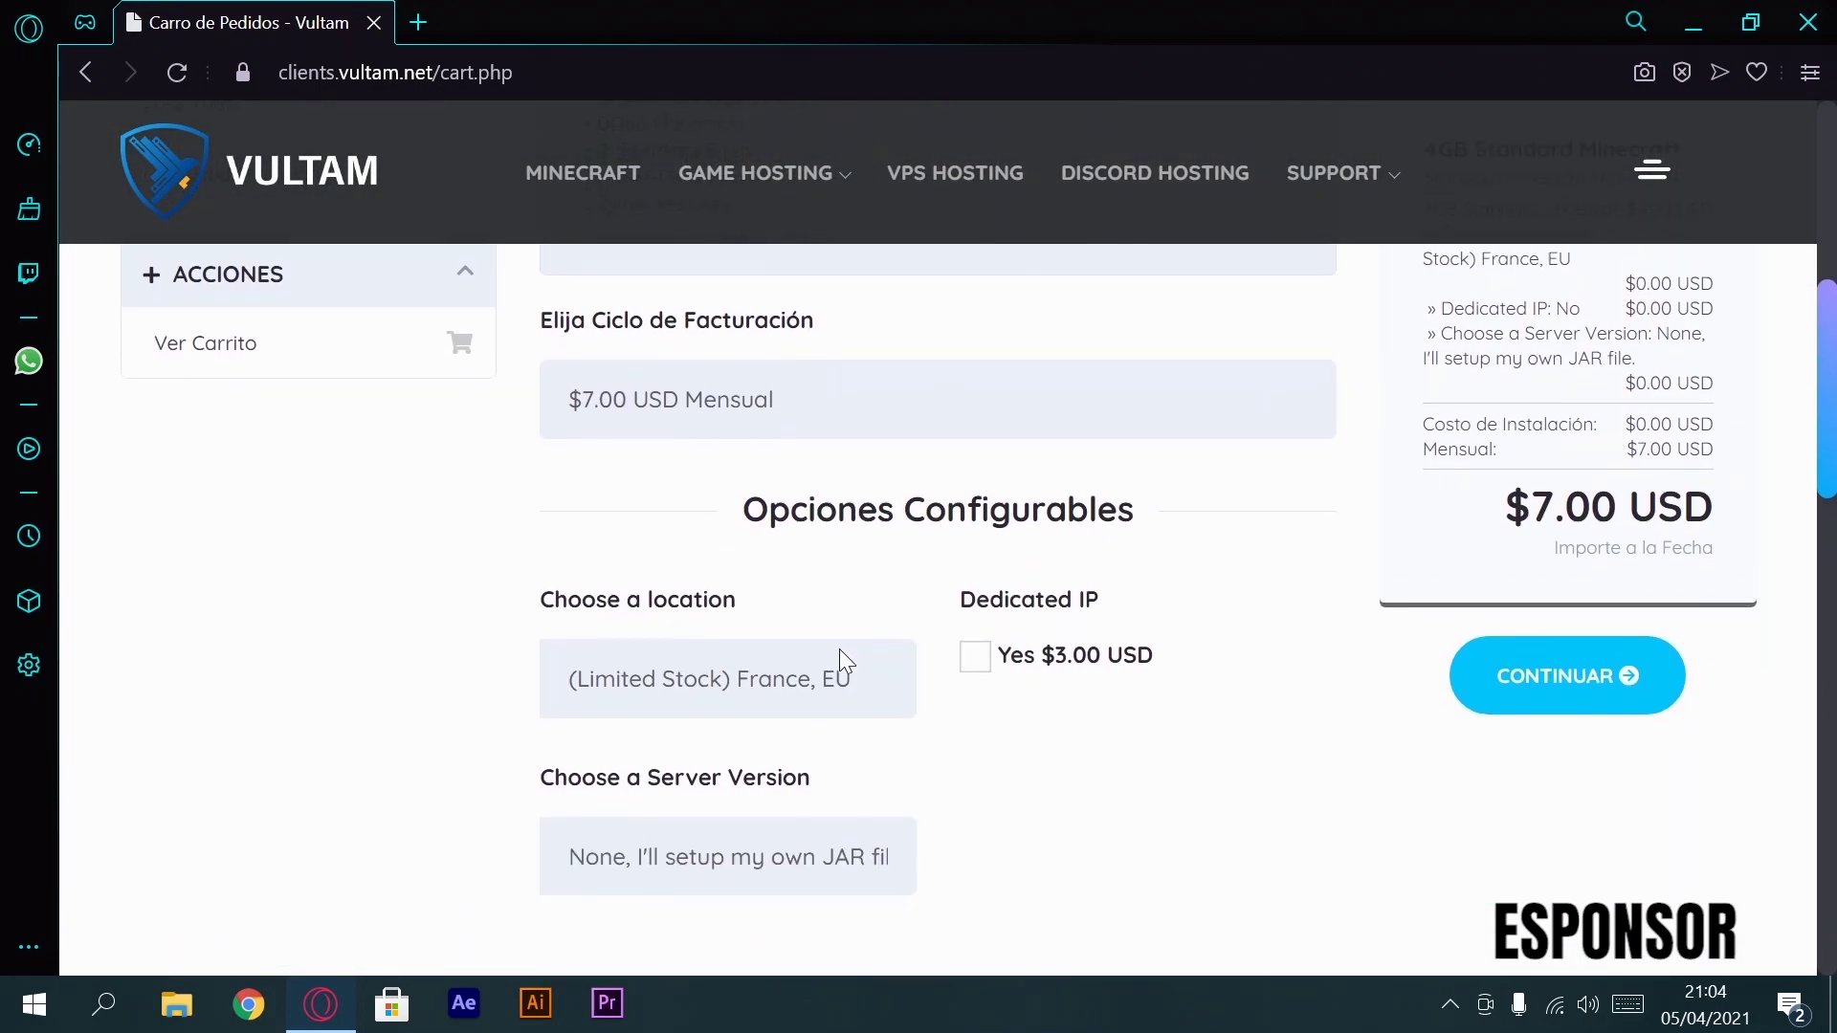
pyautogui.click(816, 686)
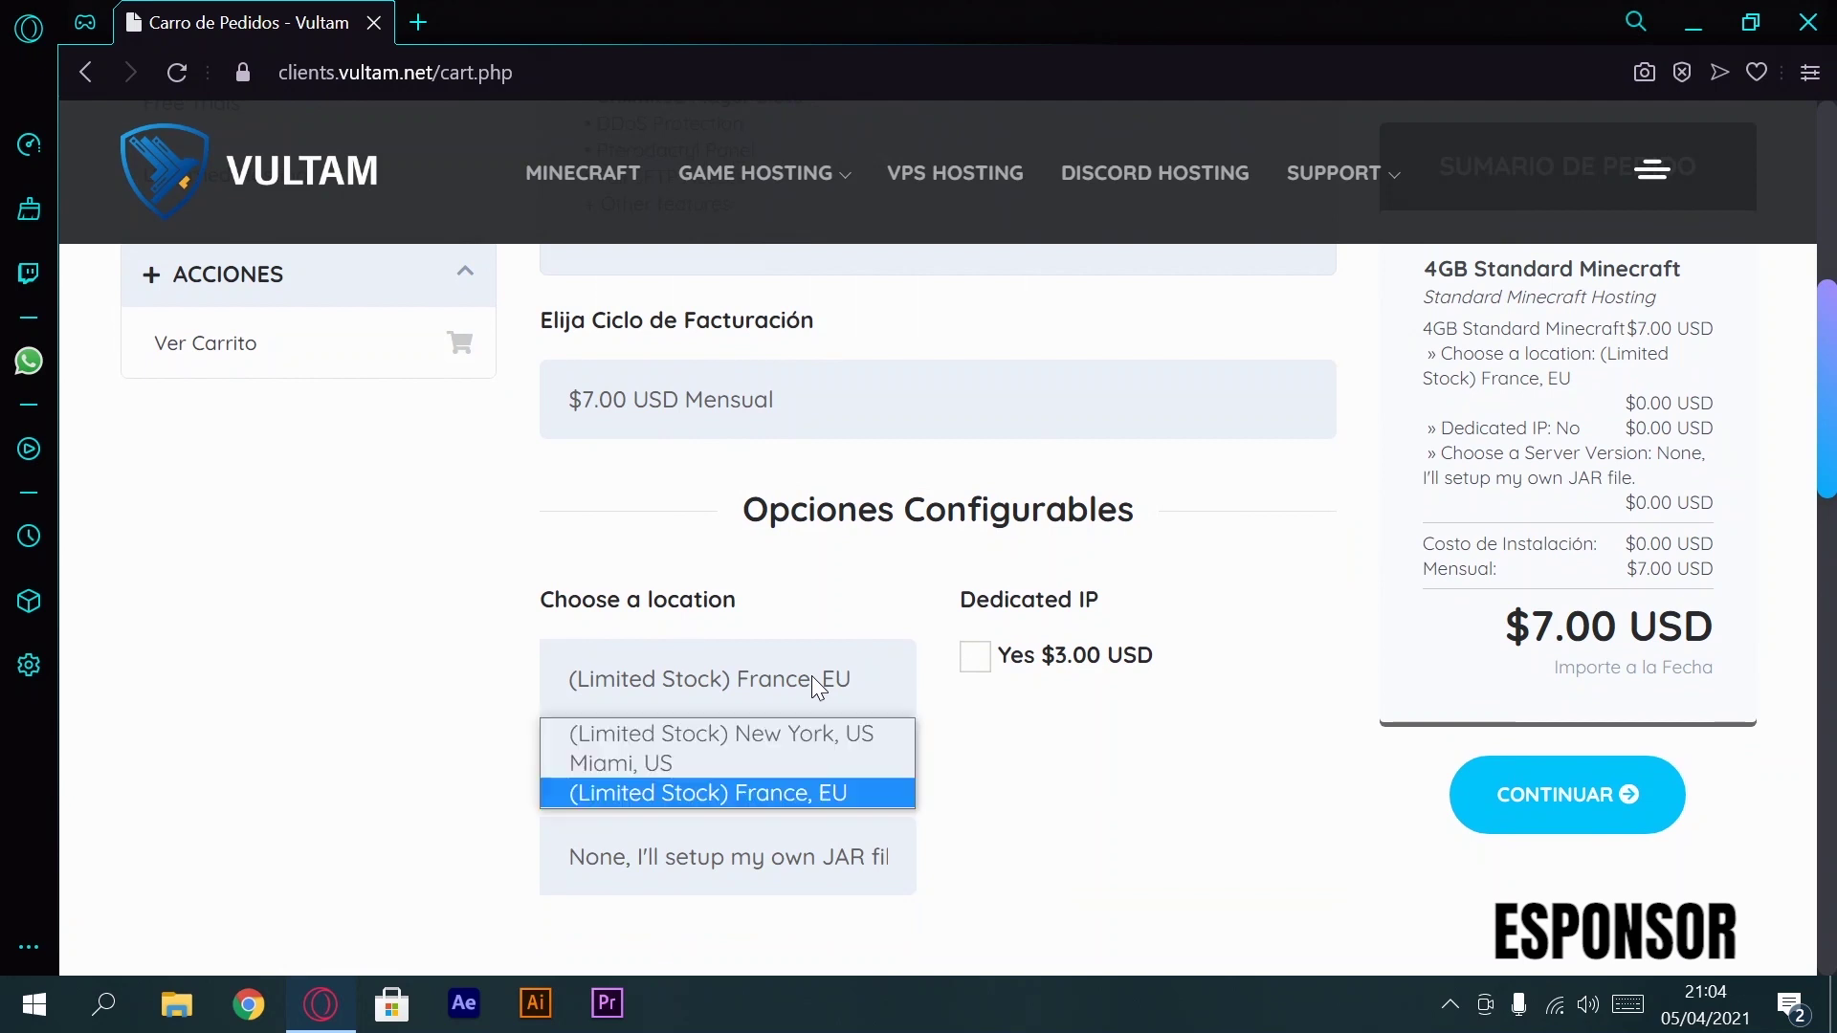
pyautogui.click(784, 796)
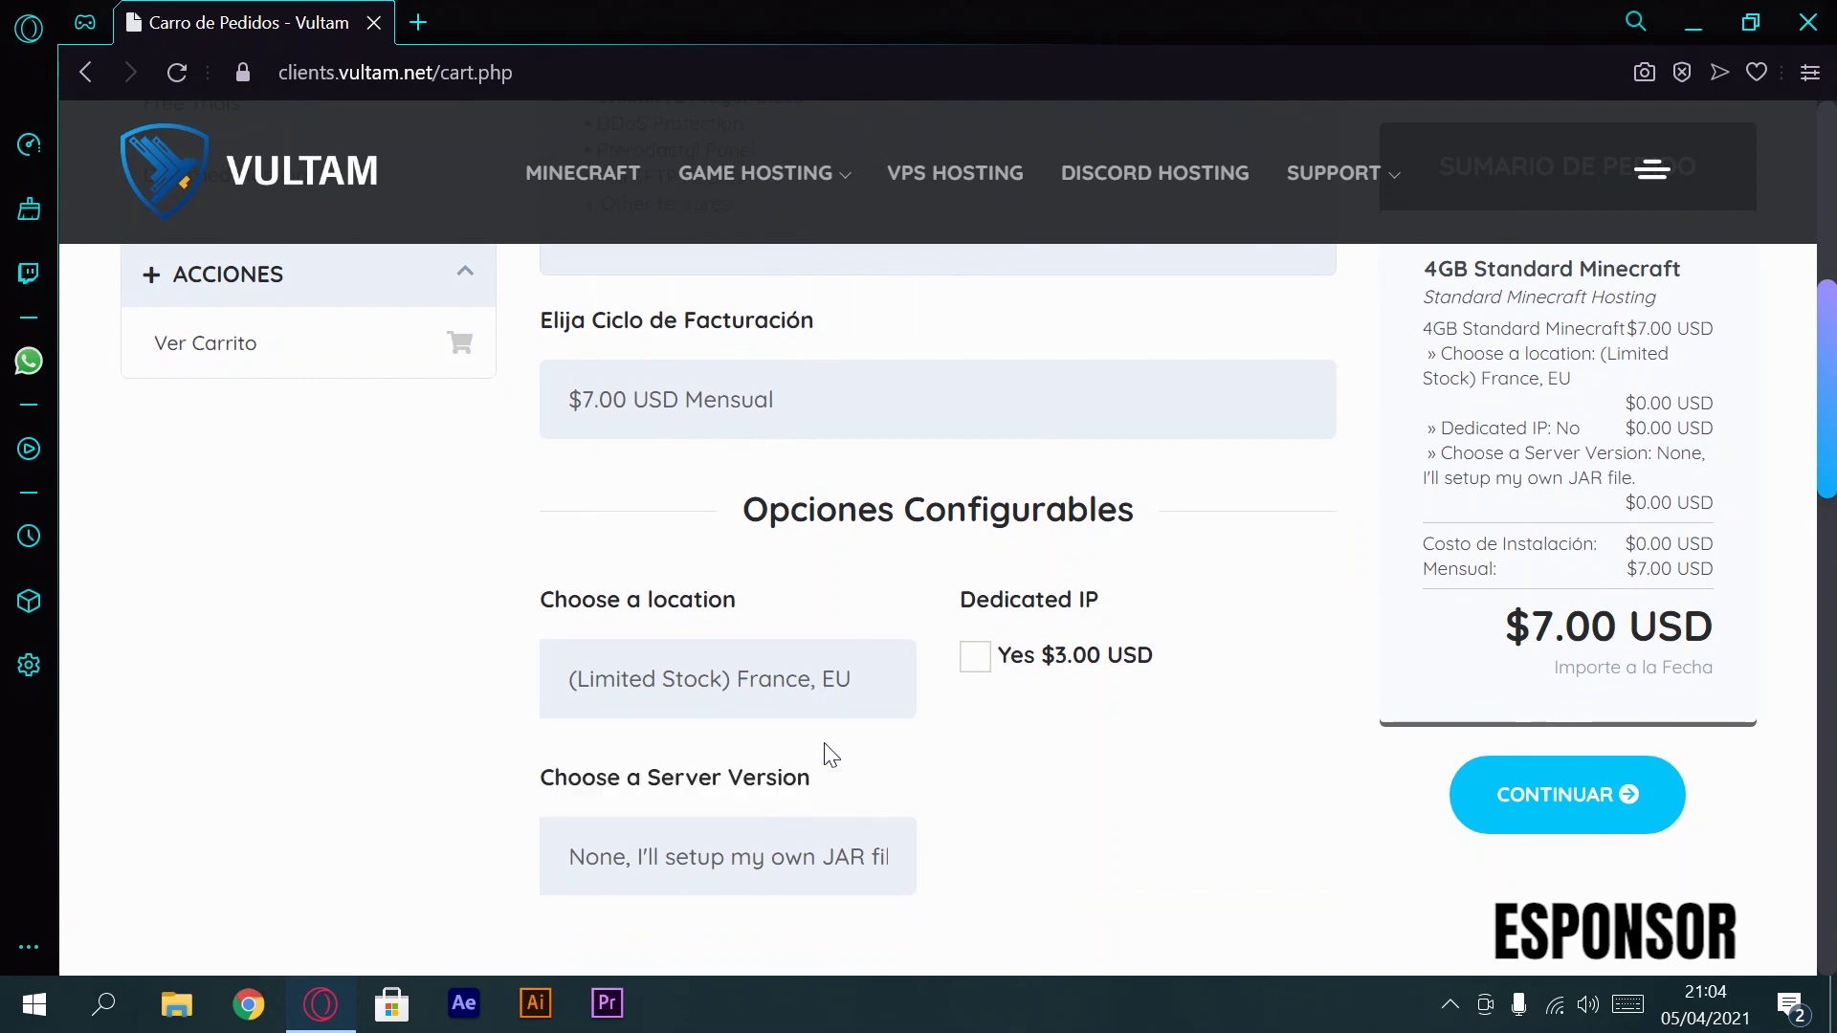
pyautogui.click(987, 667)
# Step: Choose Vanilla Minecraft as the server version
pyautogui.scroll(-3, 957, 670)
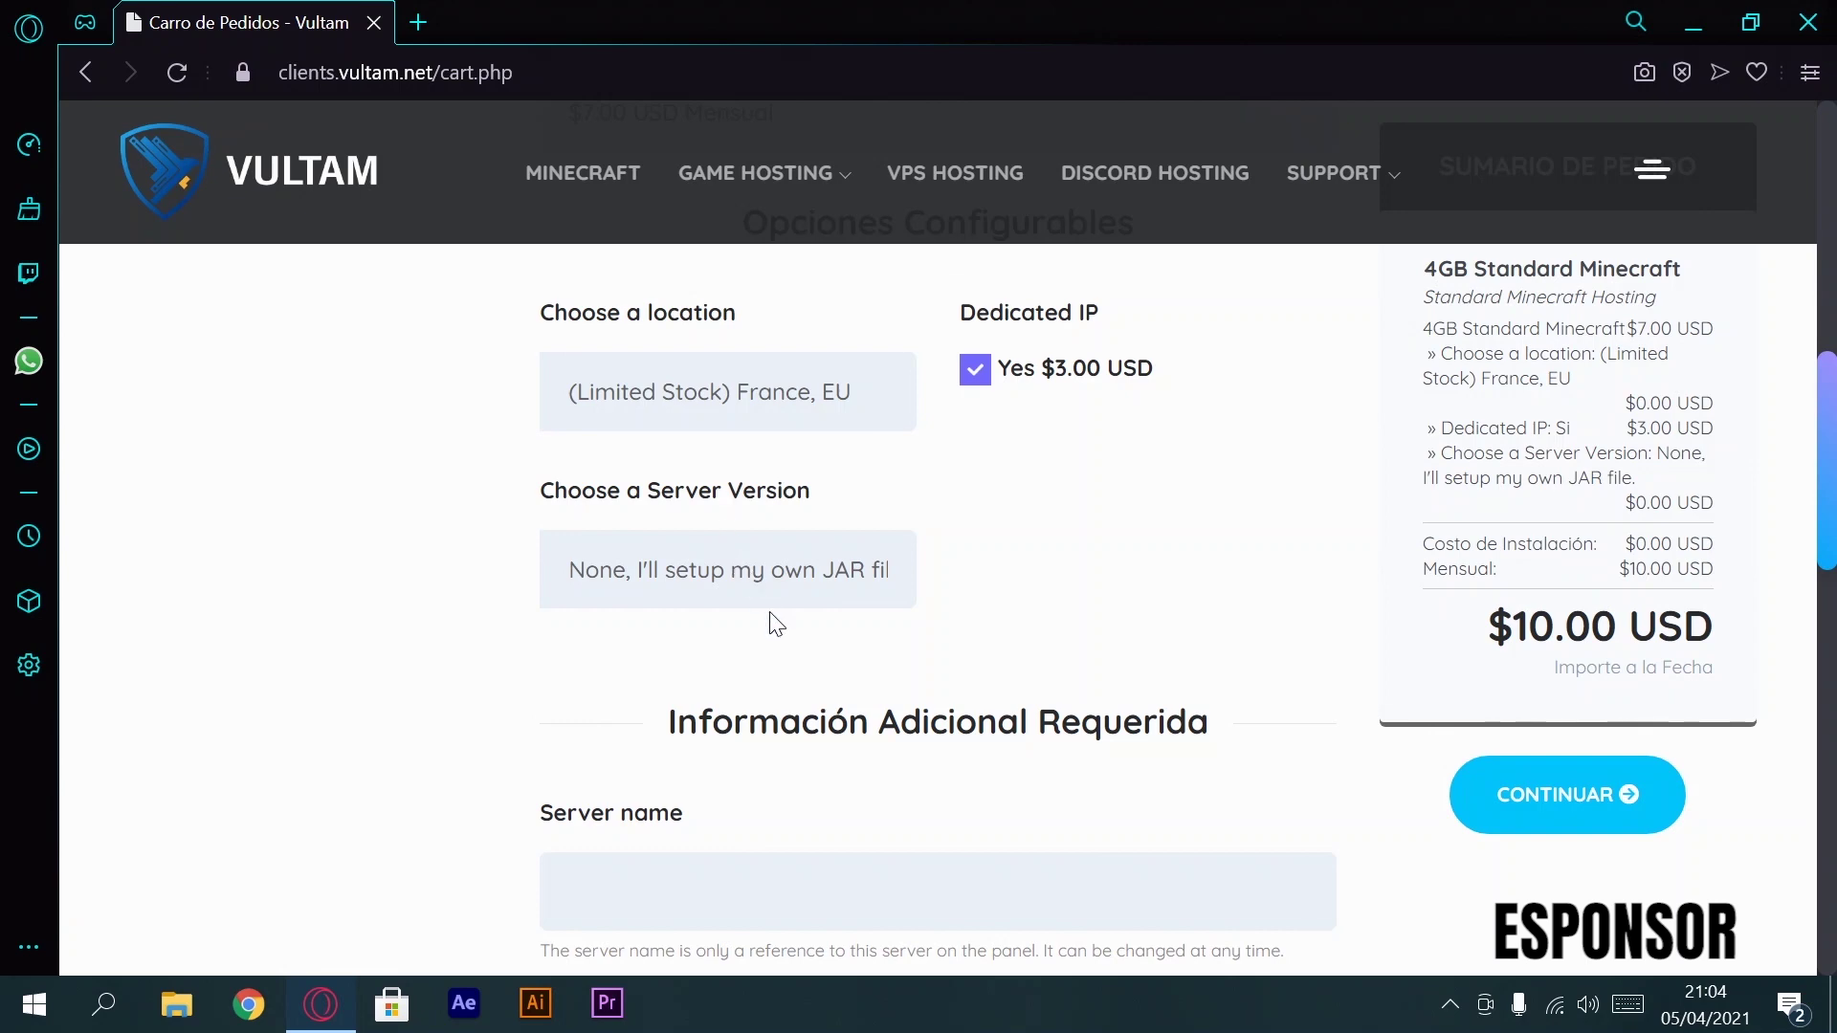
pyautogui.click(777, 574)
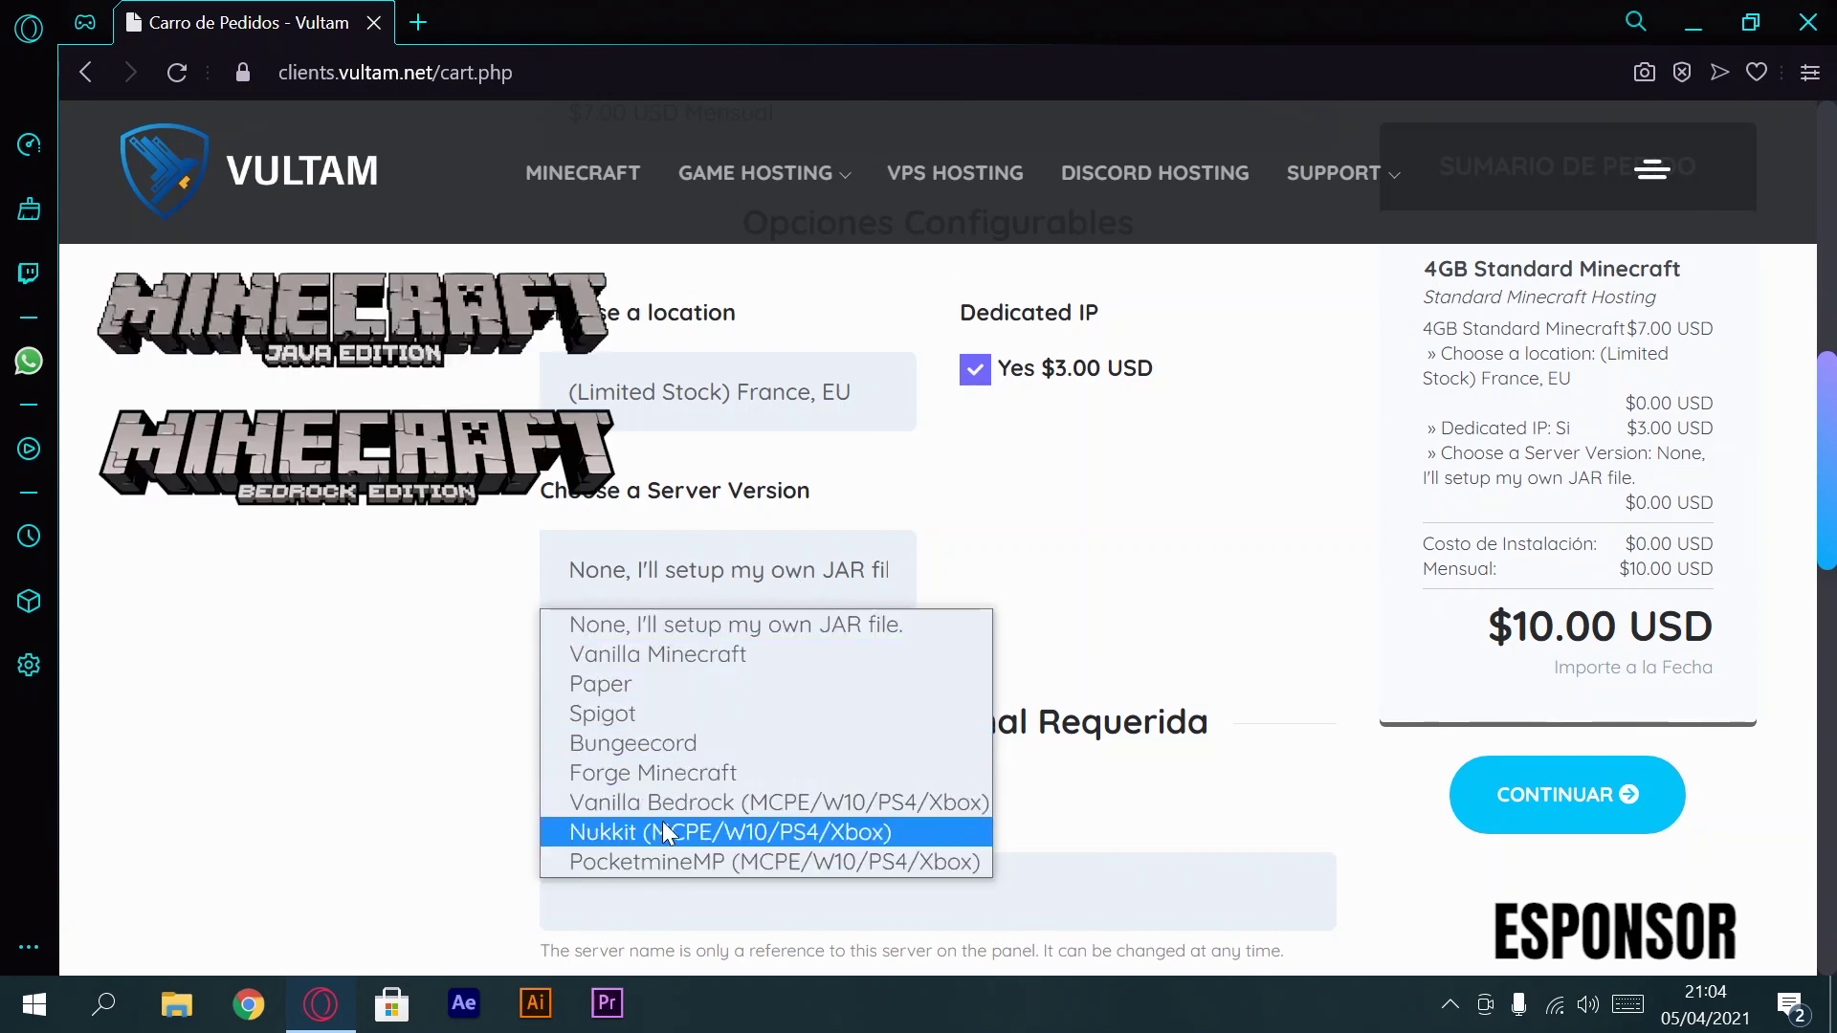
pyautogui.scroll(-6, 888, 676)
pyautogui.scroll(3, 889, 676)
# Step: Name the server "prueba" and continue with the order
pyautogui.click(867, 634)
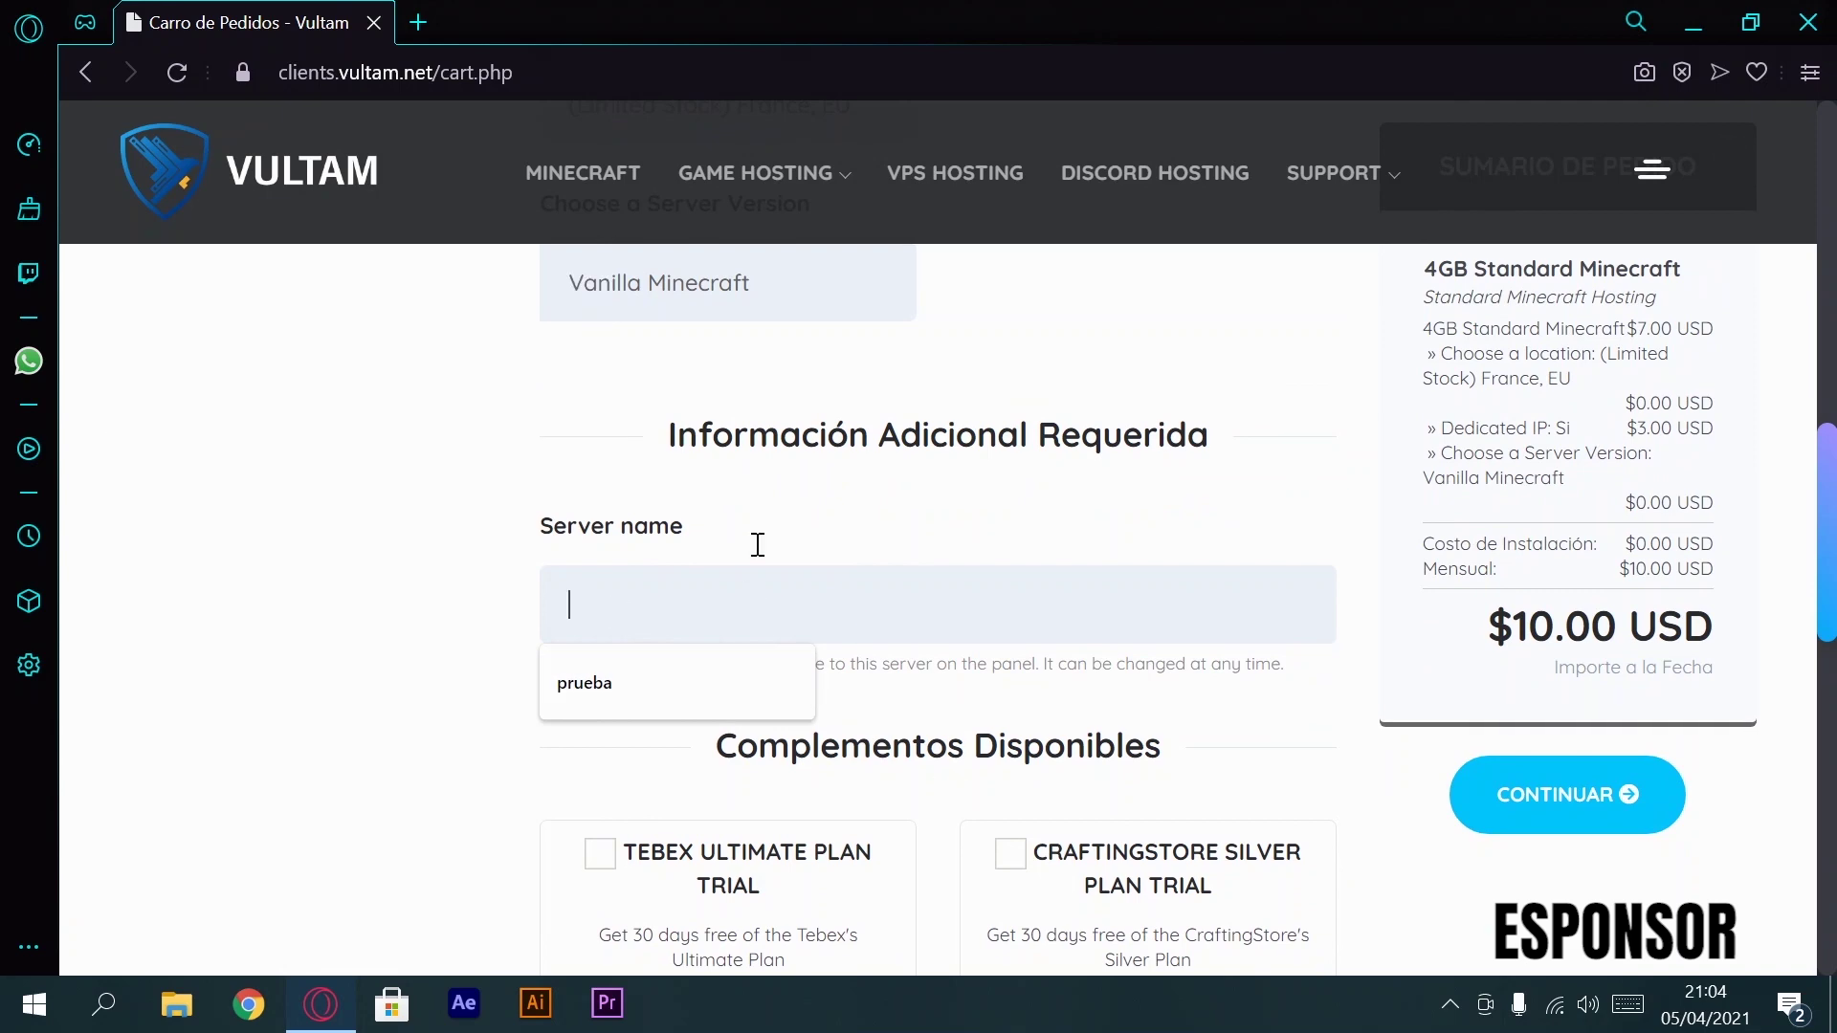
pyautogui.click(590, 691)
pyautogui.scroll(-5, 706, 713)
pyautogui.click(1567, 766)
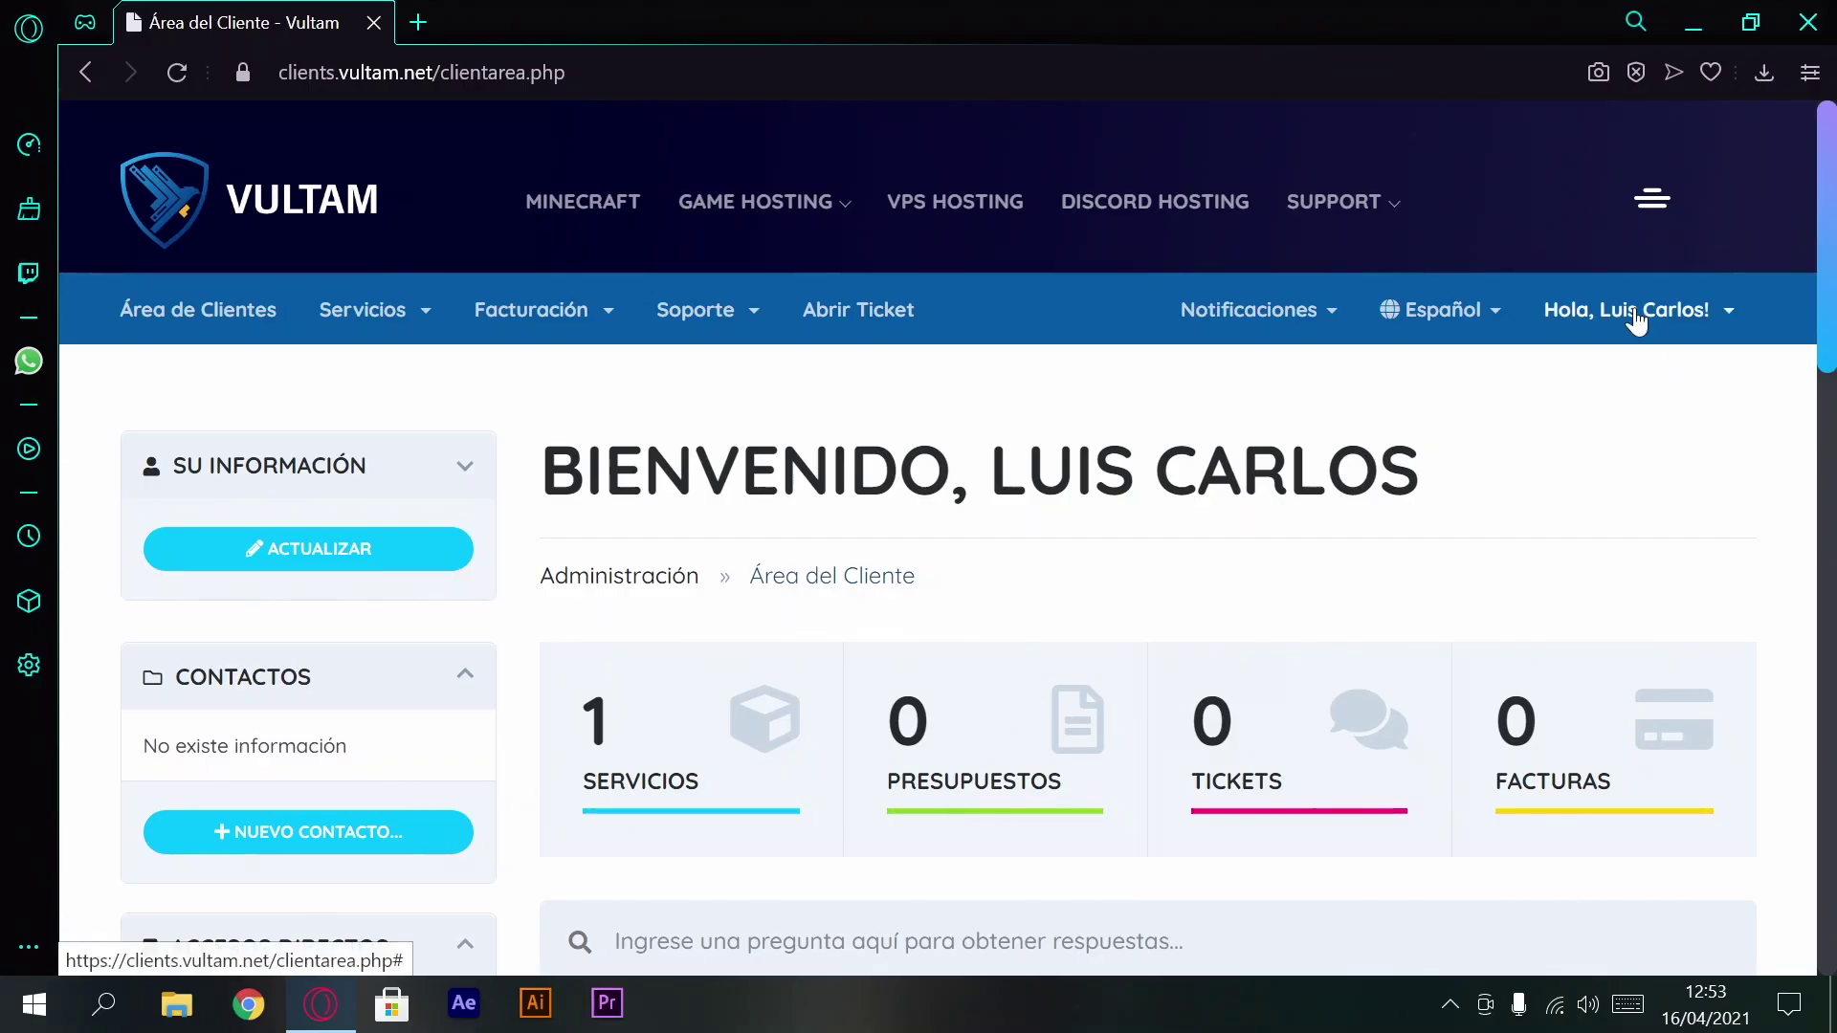
# Step: Go from the client area to the game panel and open the TUTORIAL 02 server
pyautogui.click(1658, 204)
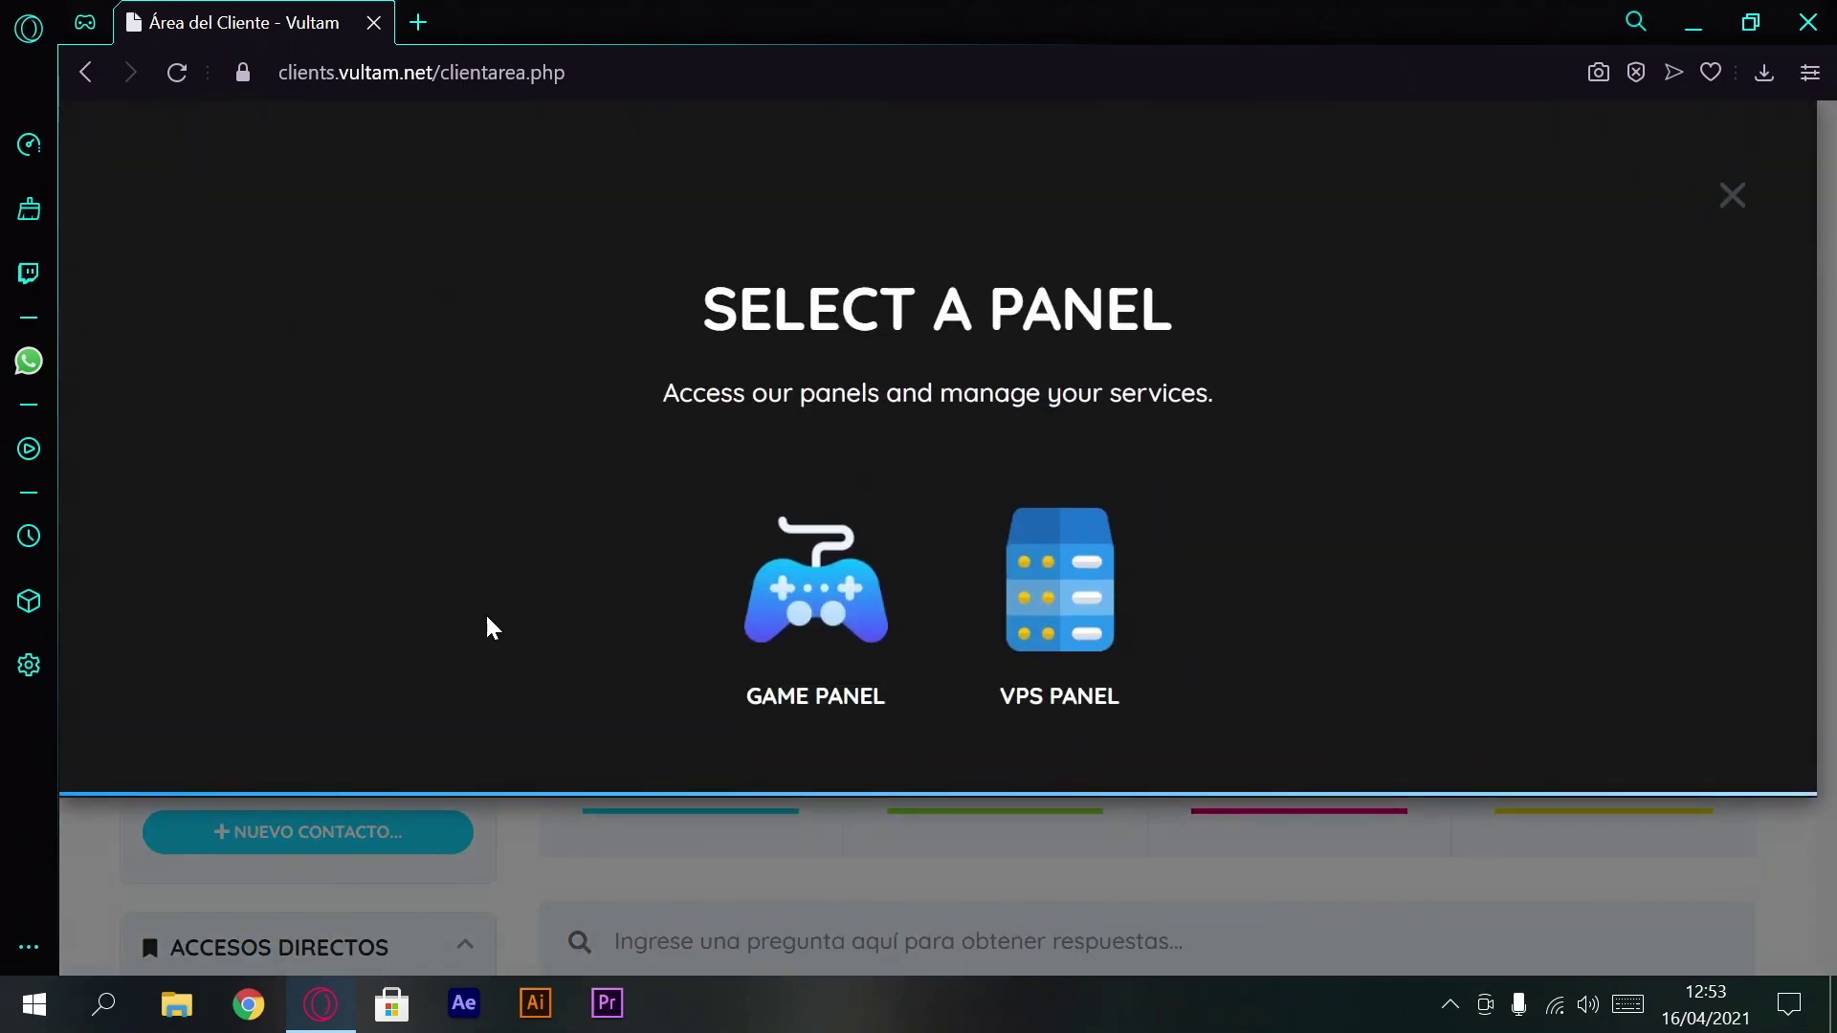
pyautogui.click(854, 601)
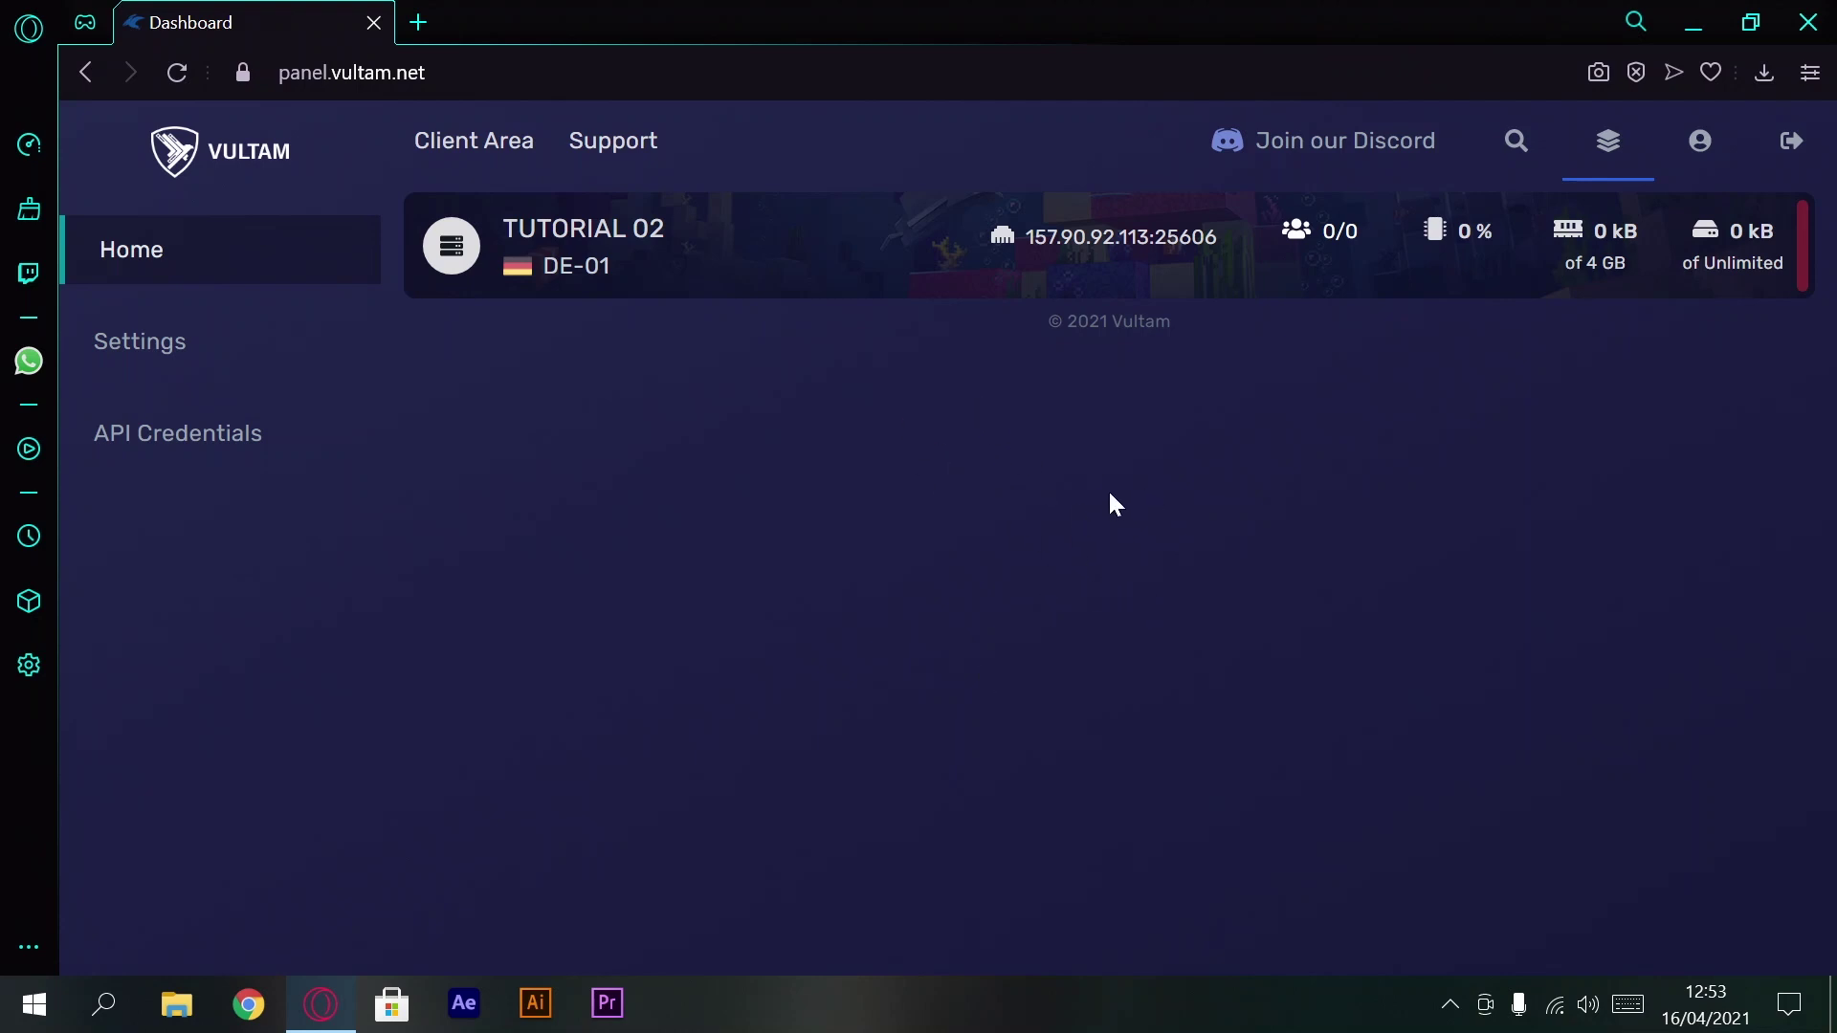
pyautogui.click(1509, 254)
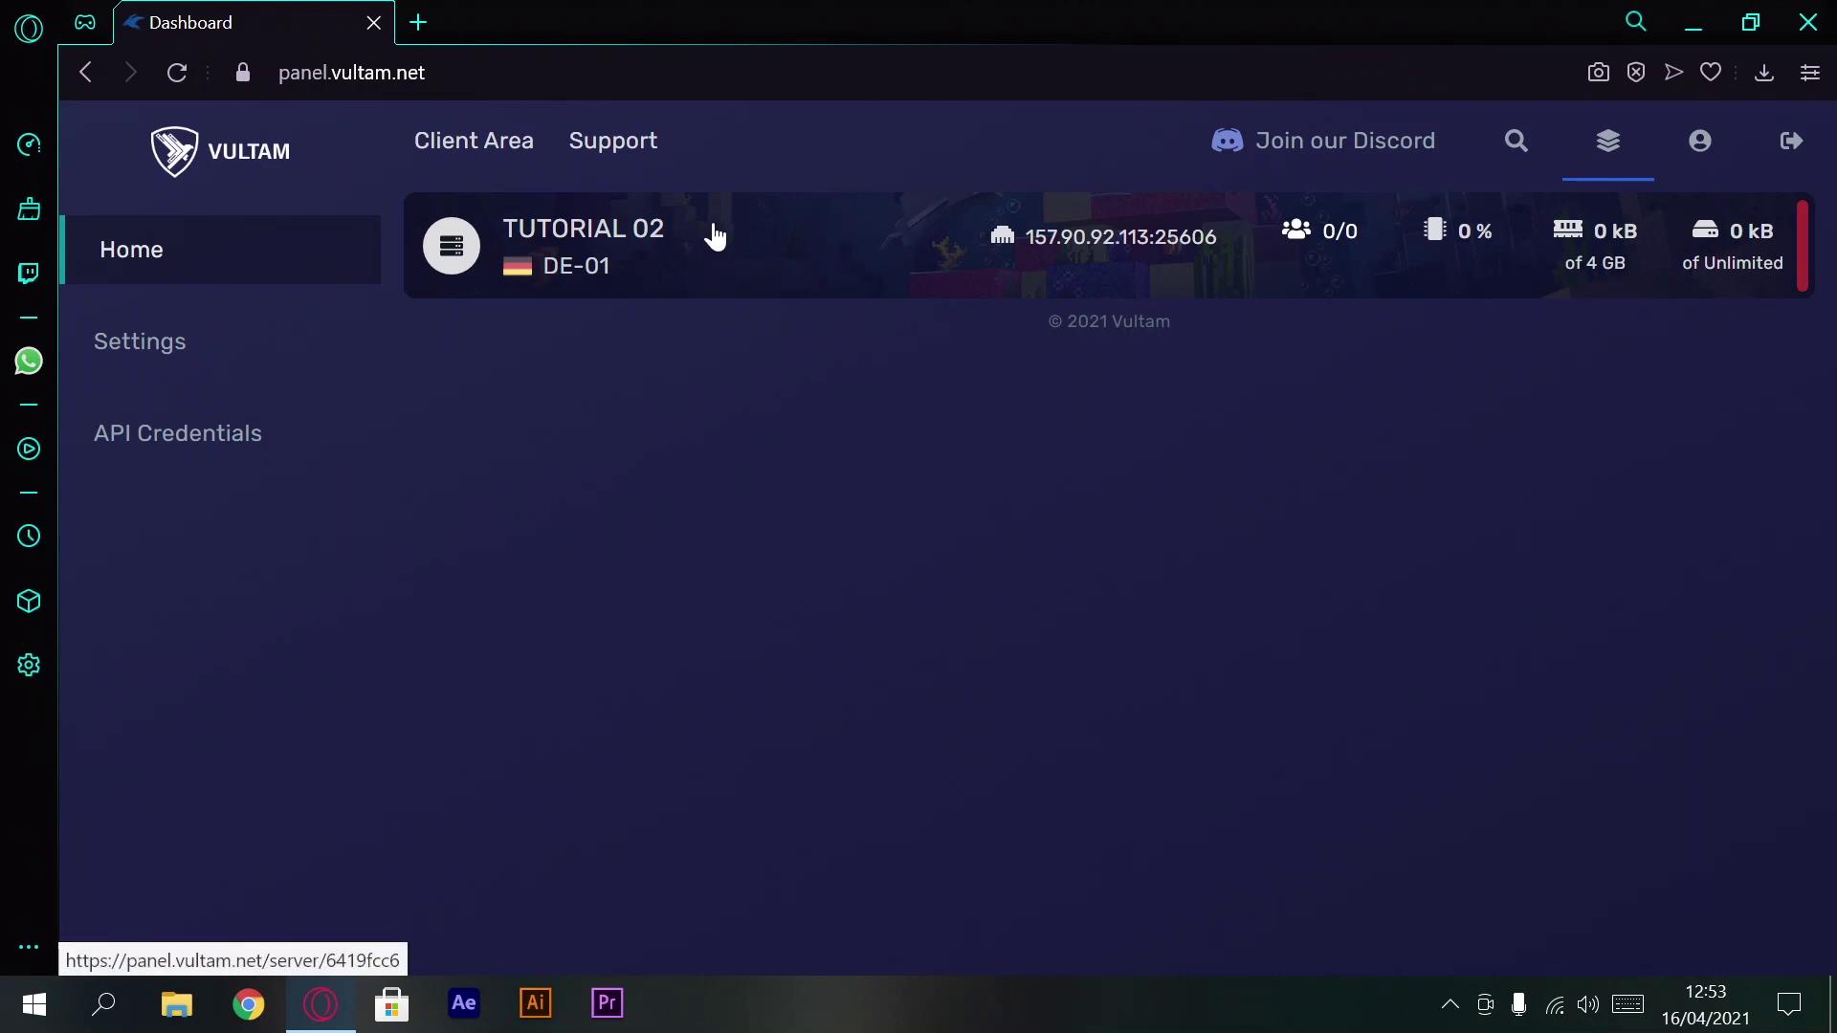
pyautogui.click(612, 280)
pyautogui.click(733, 259)
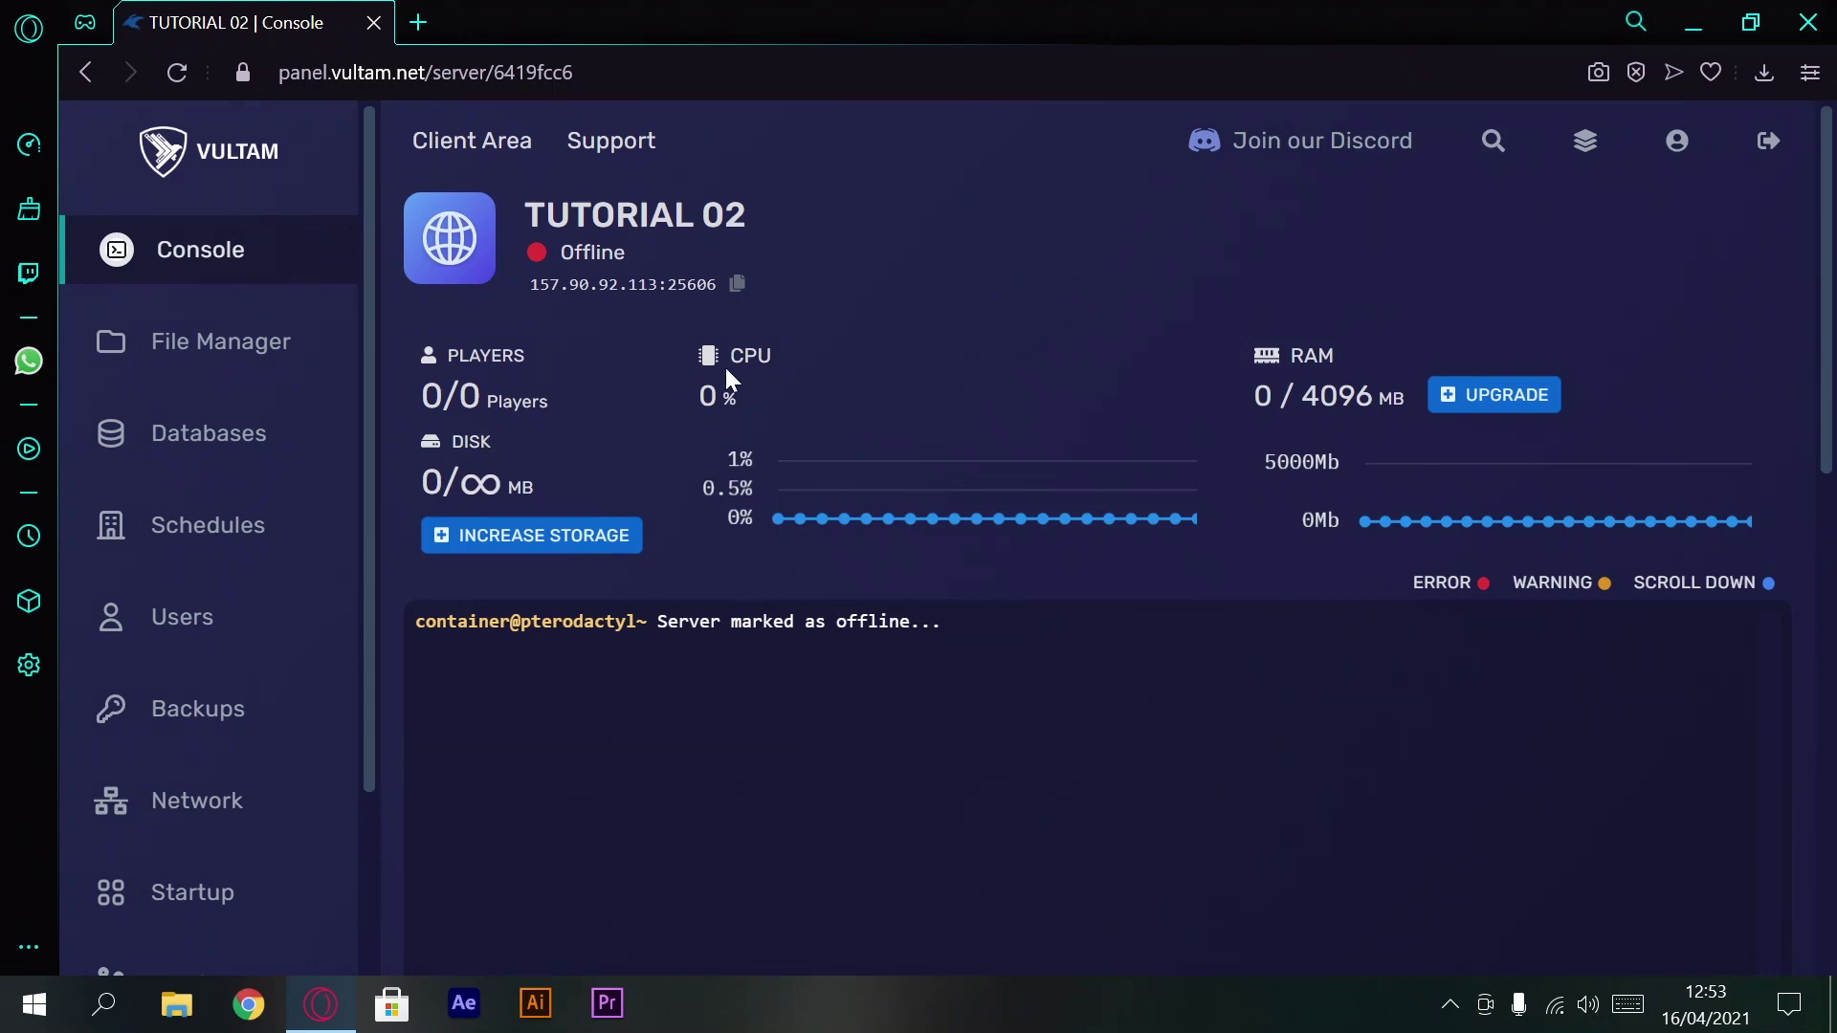
# Step: Examine the server's resource usage, file manager, console, power controls, utilities and the other available management sections
pyautogui.scroll(-1, 603, 436)
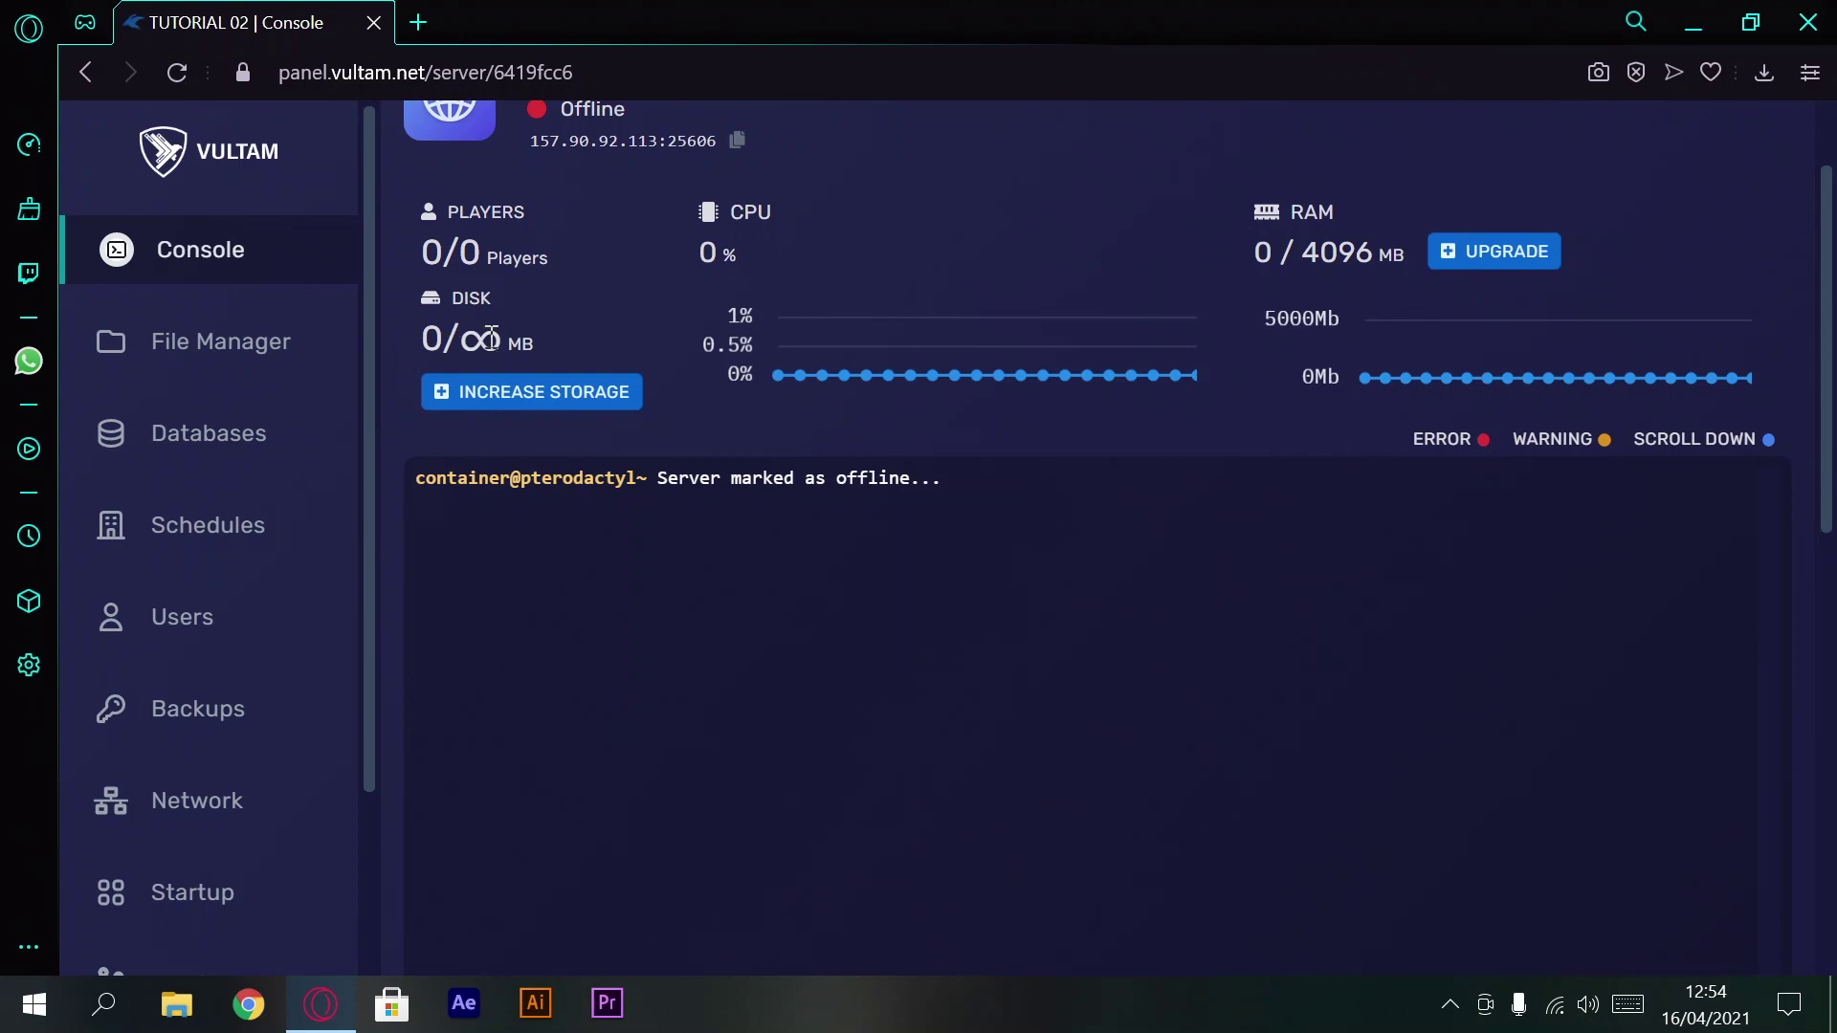
pyautogui.click(231, 346)
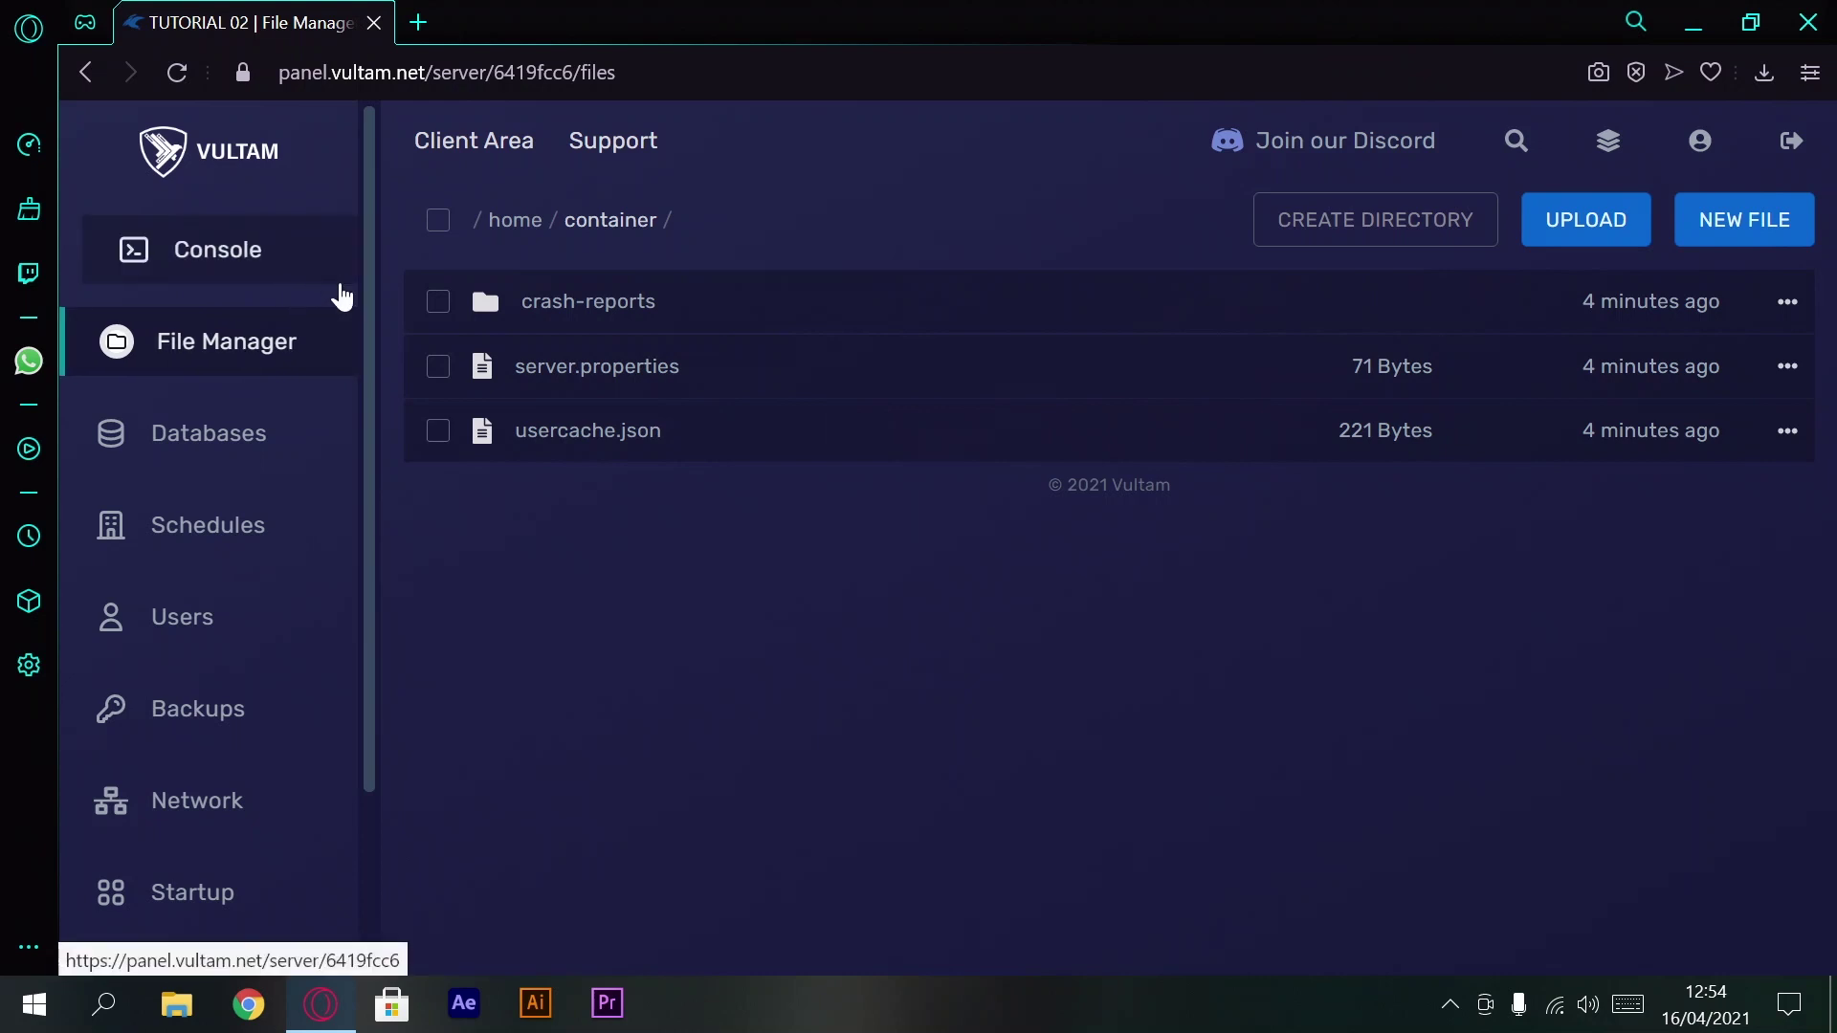
pyautogui.click(292, 261)
pyautogui.scroll(-5, 989, 539)
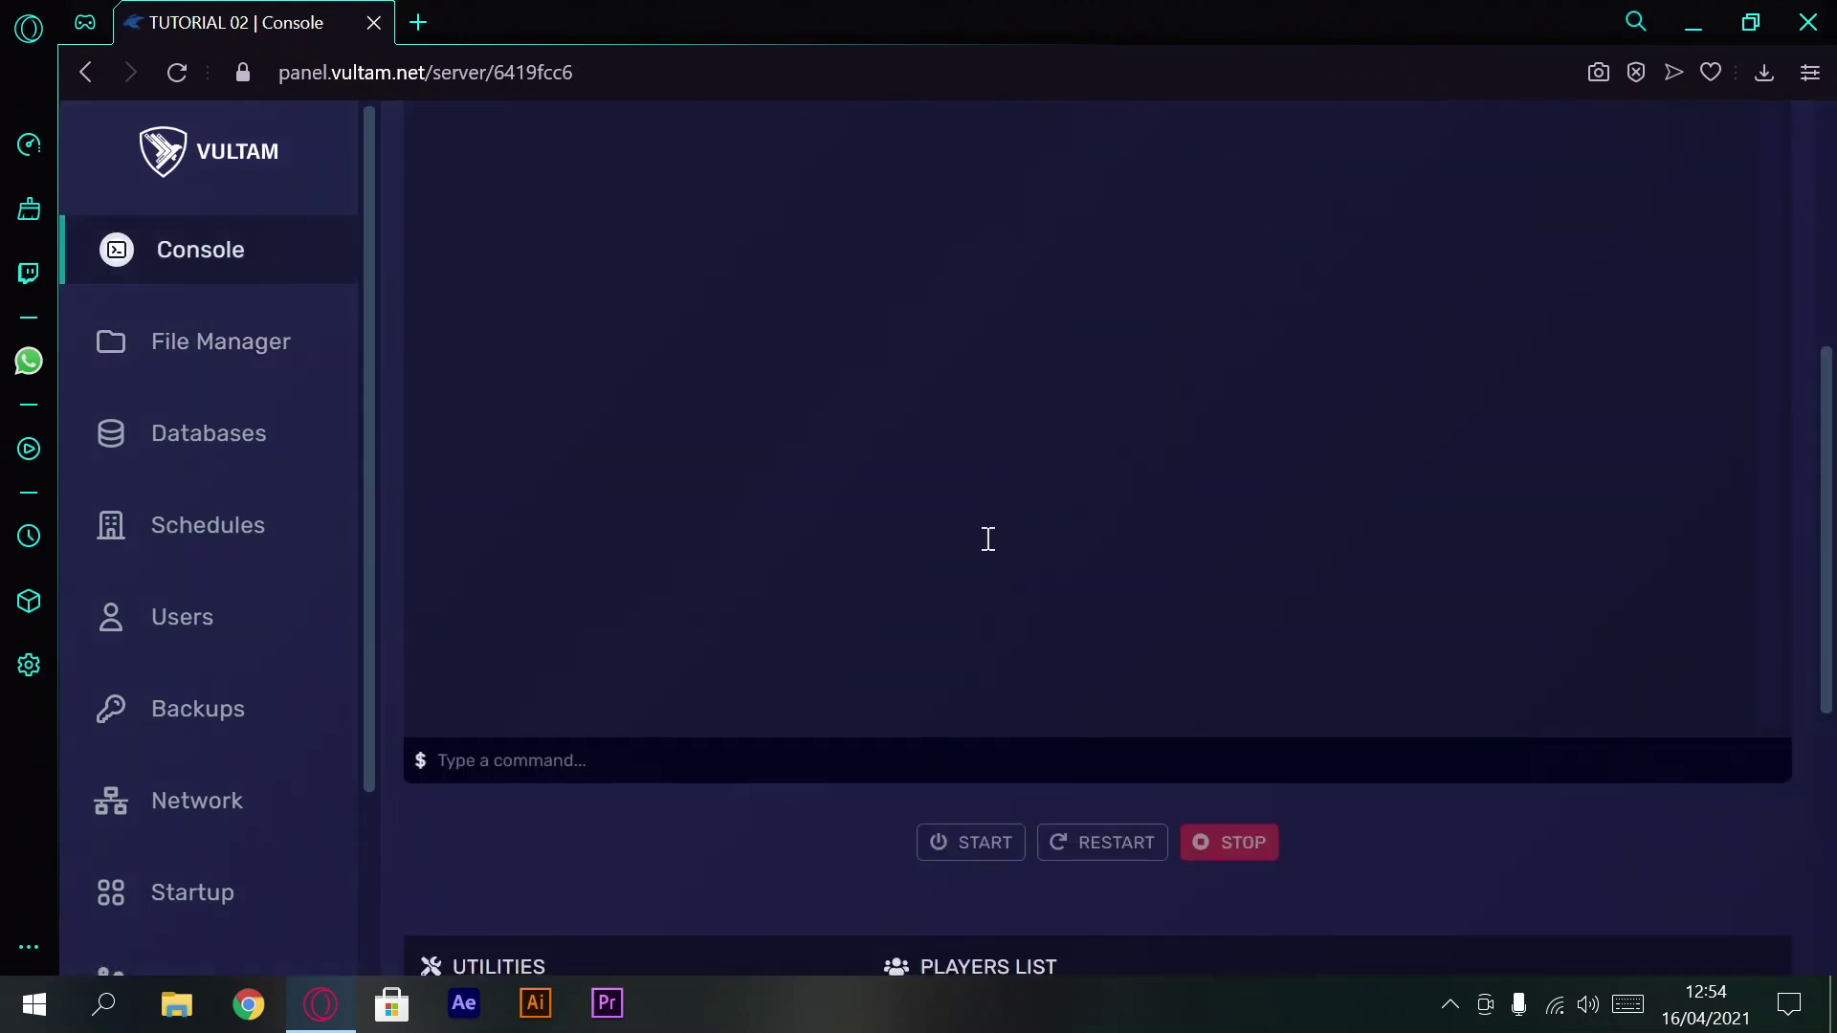
pyautogui.scroll(-4, 1009, 572)
pyautogui.scroll(5, 1050, 527)
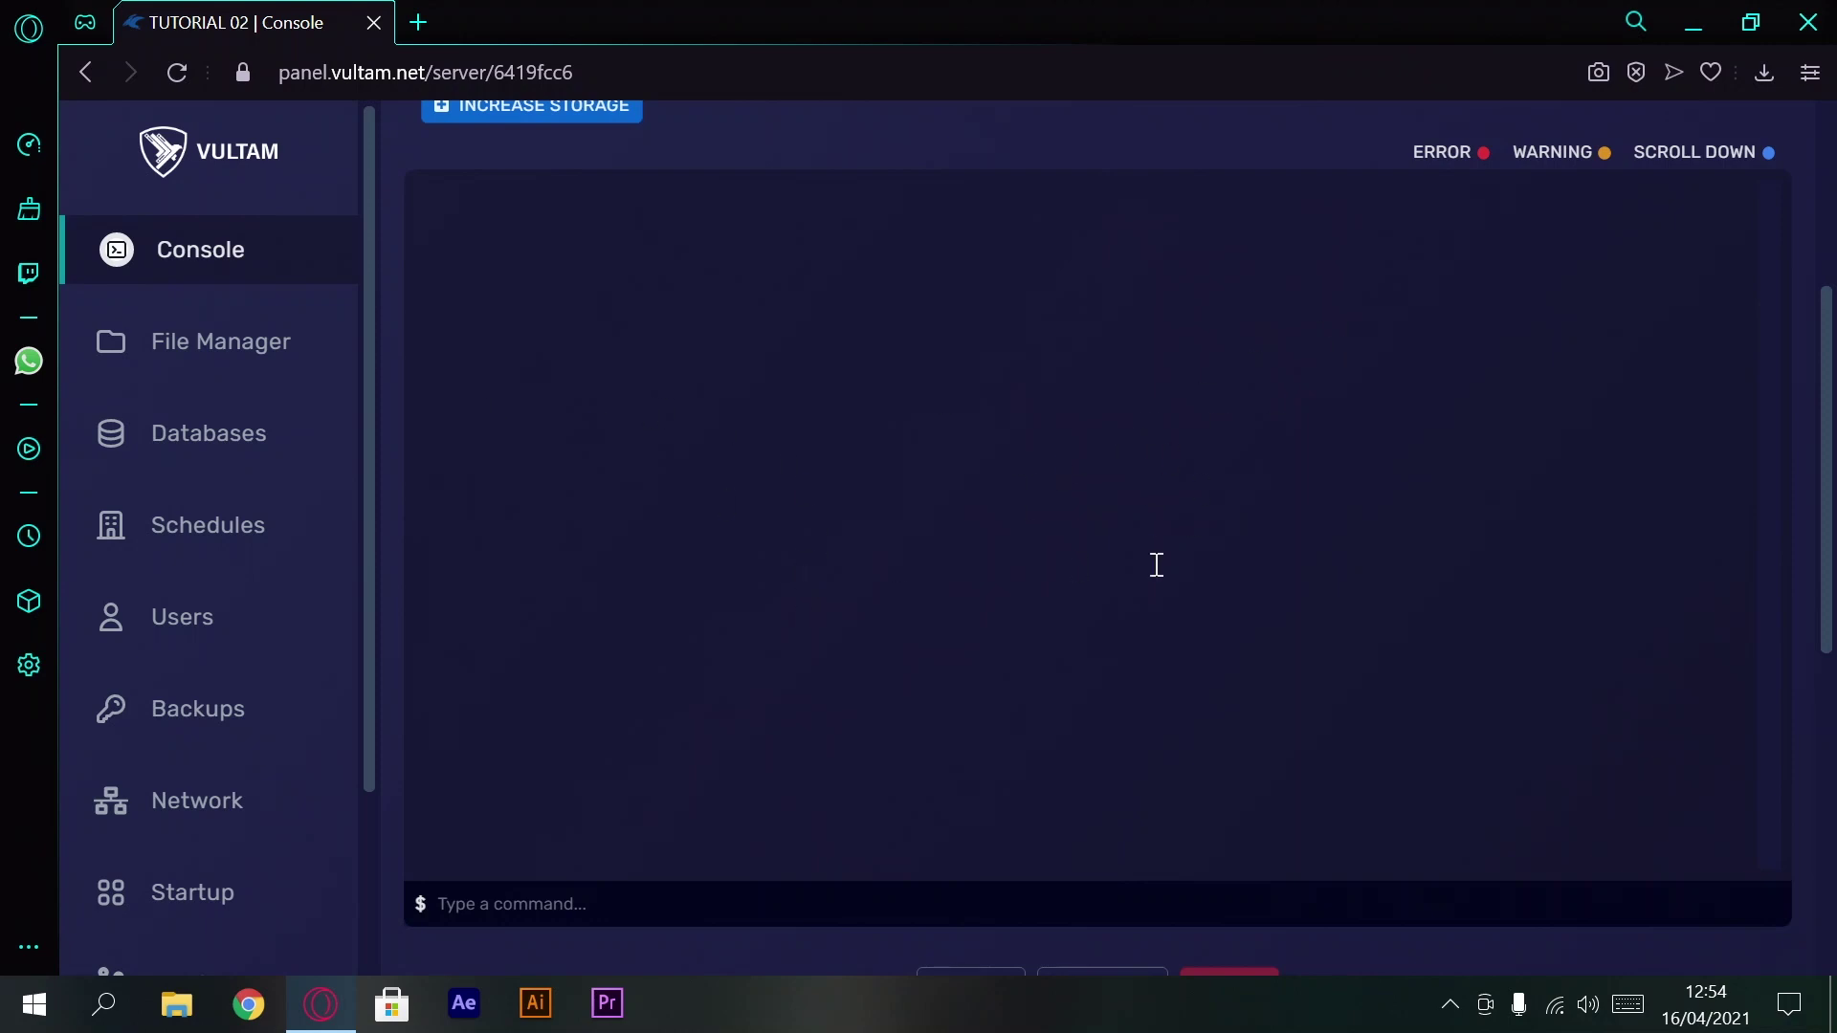
pyautogui.scroll(-6, 1030, 650)
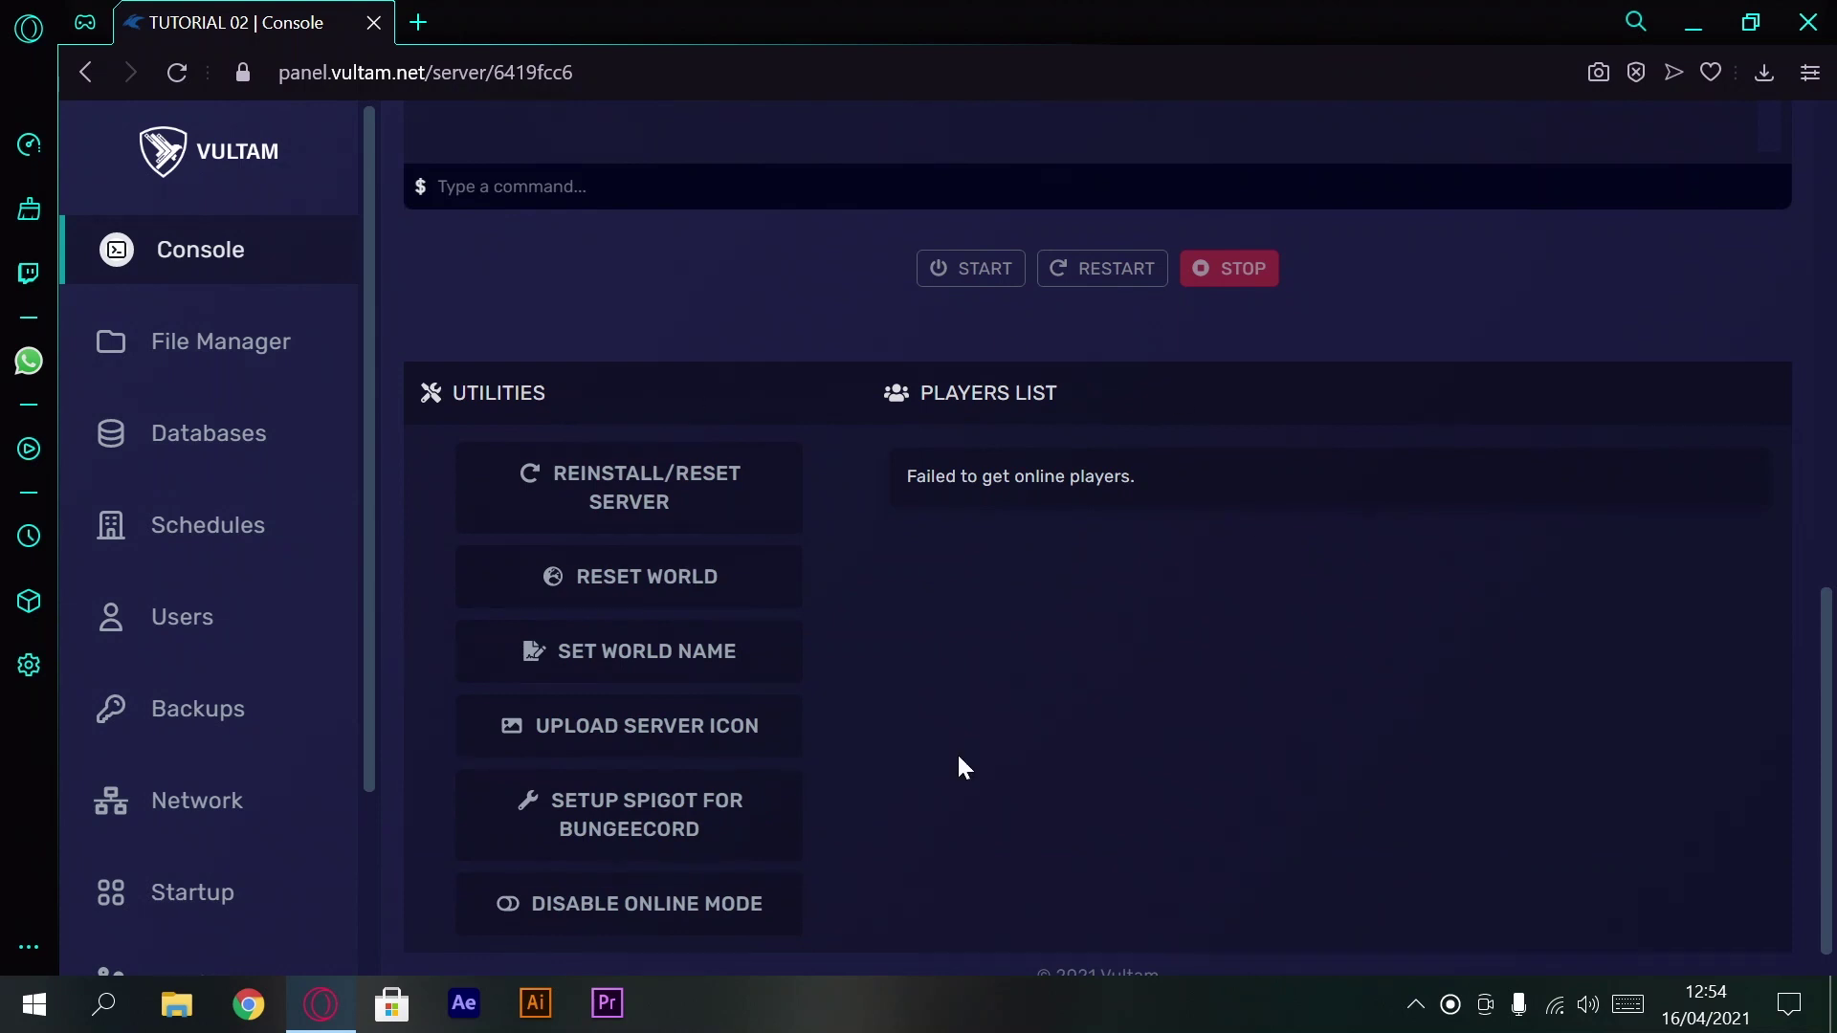
pyautogui.scroll(-1, 748, 771)
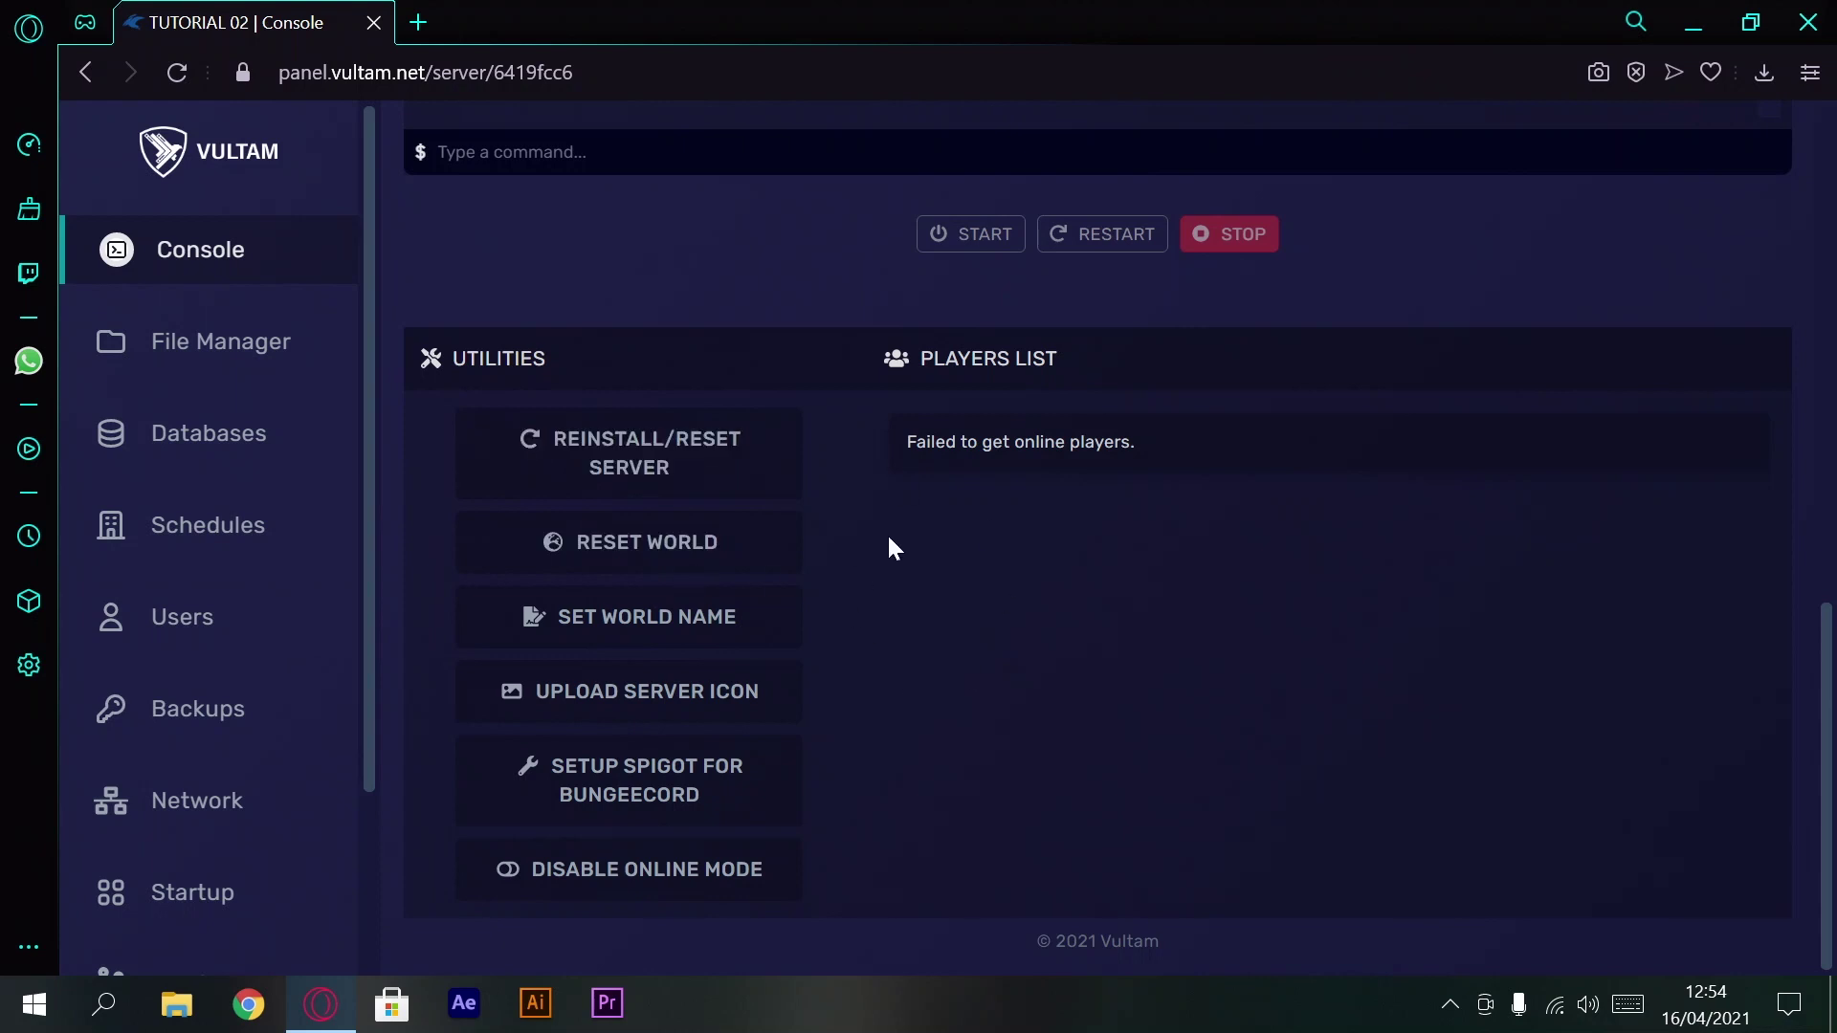
pyautogui.scroll(-3, 268, 564)
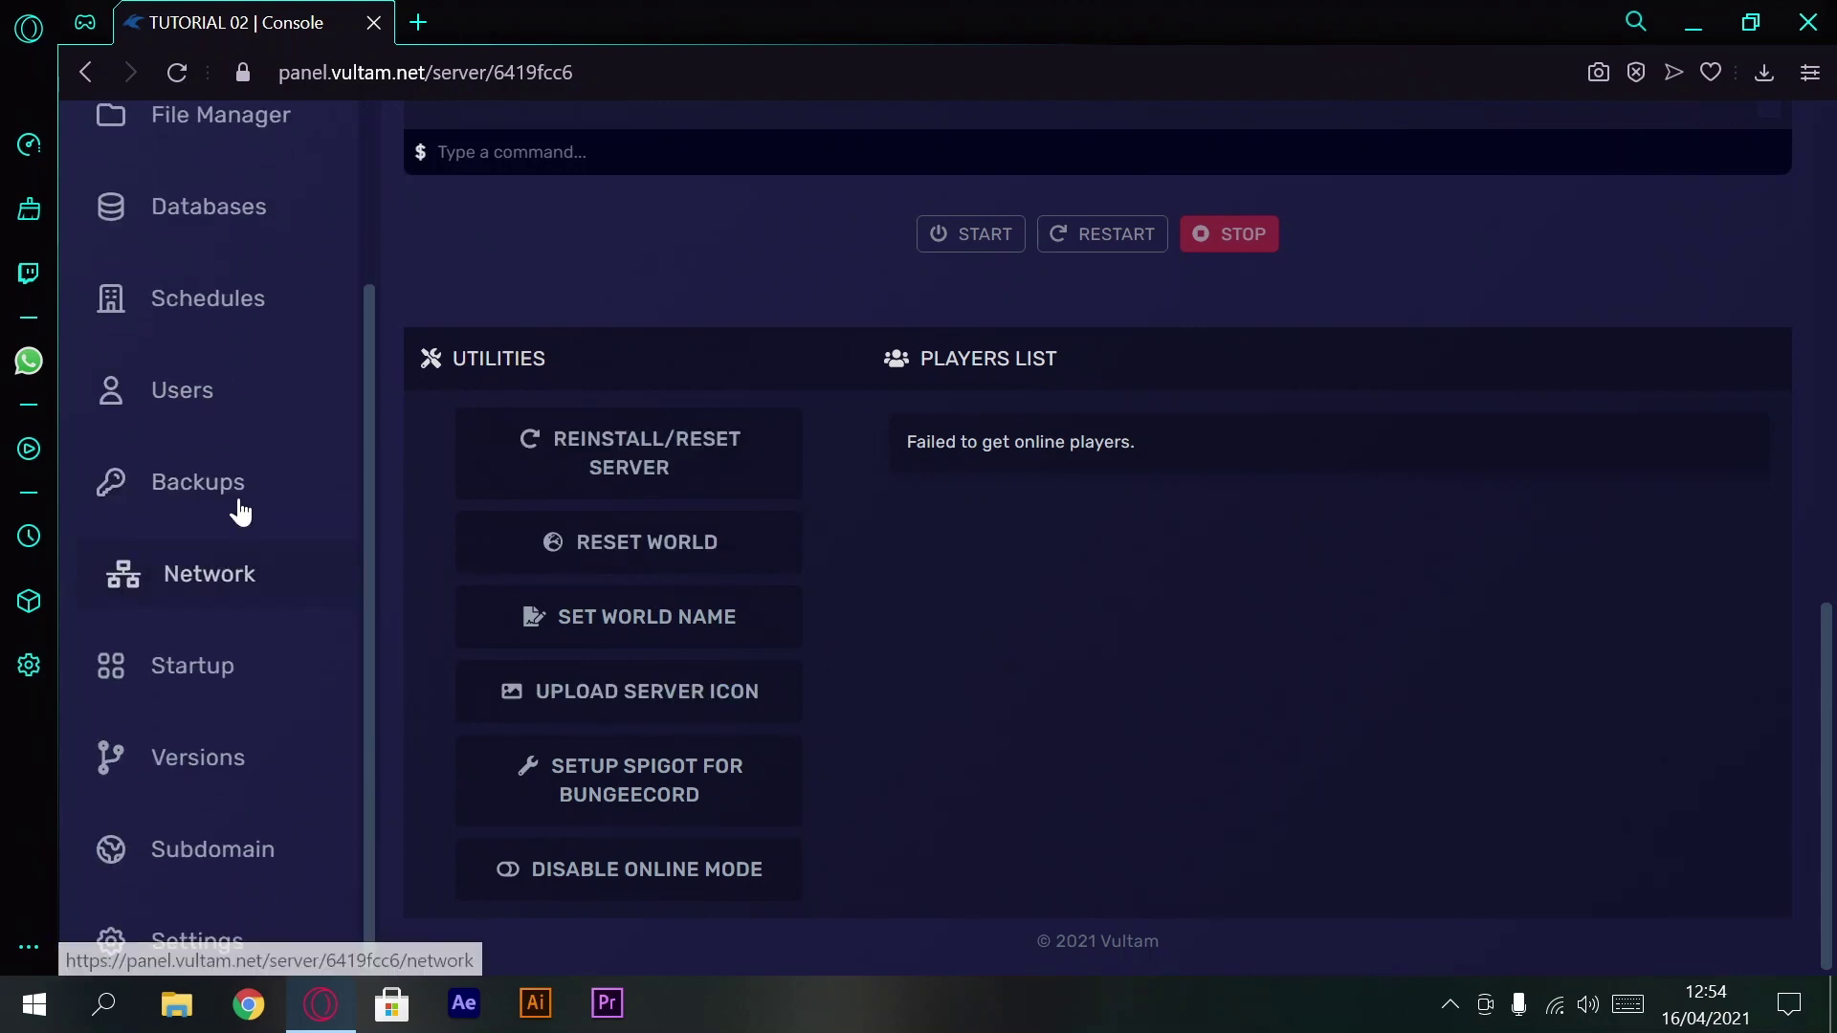
pyautogui.scroll(6, 271, 520)
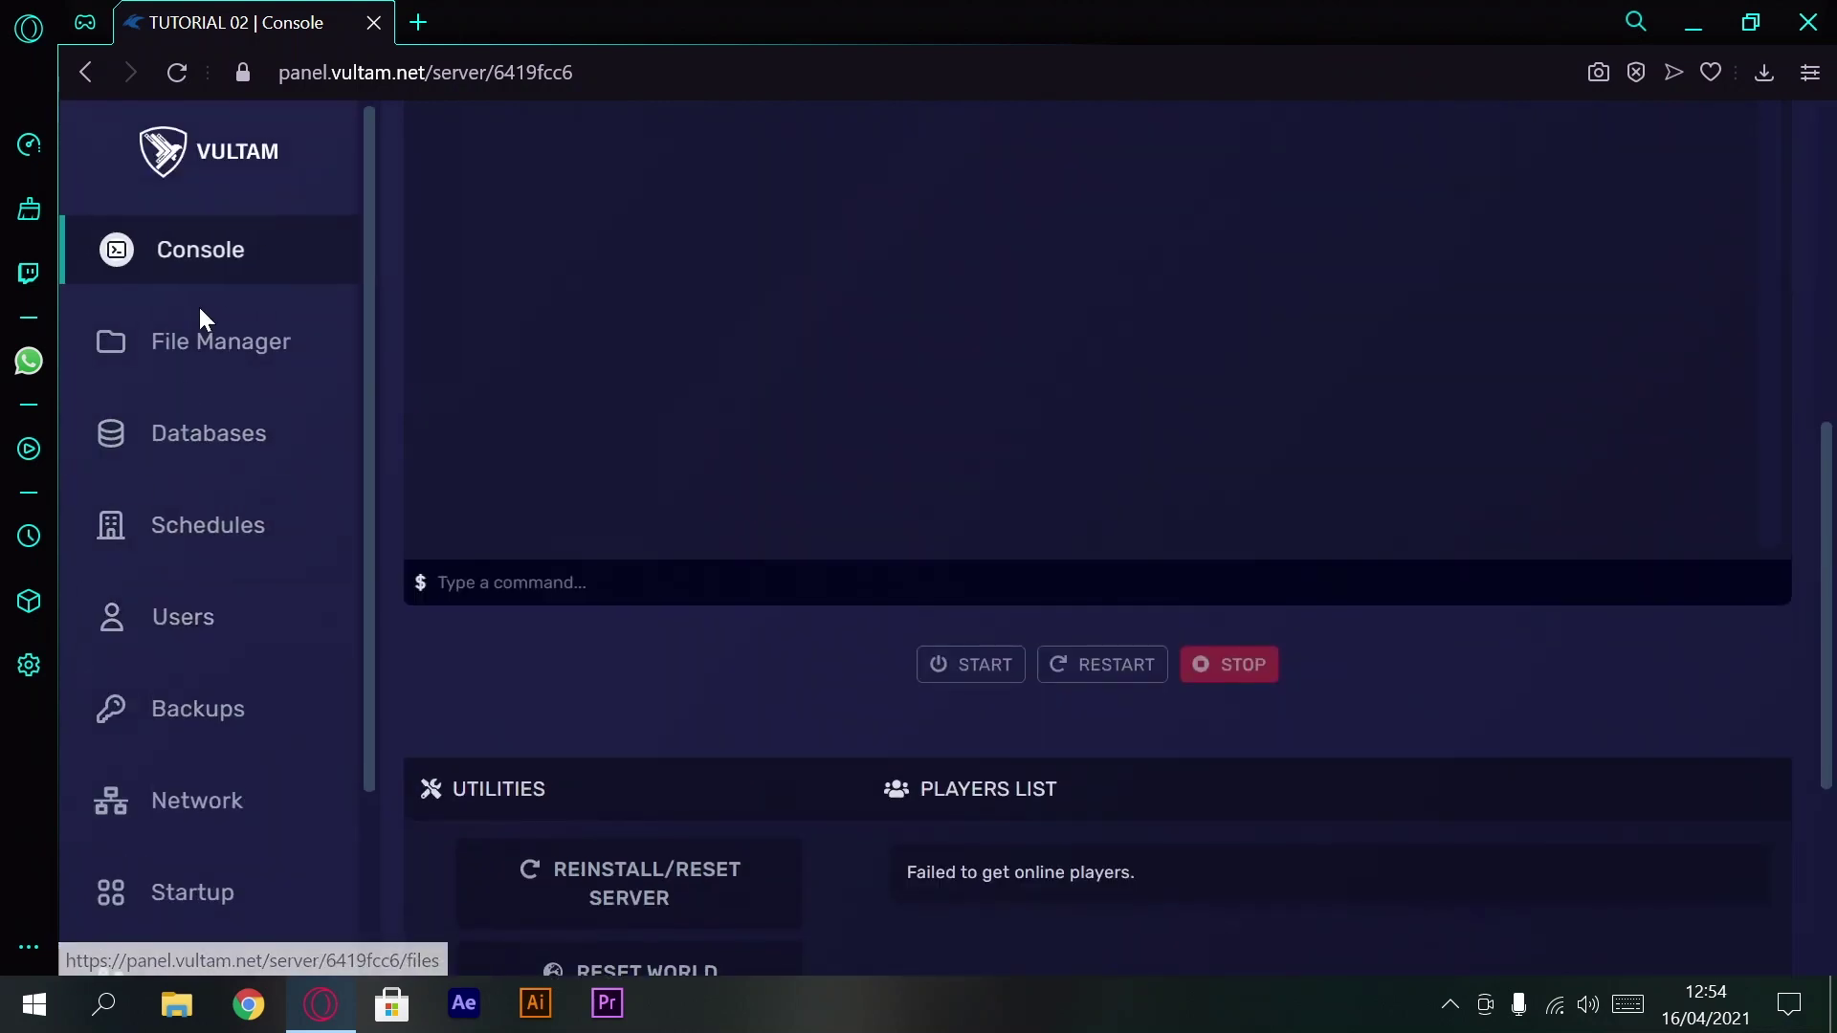
# Step: Open the server's settings and view the SFTP connection details
pyautogui.scroll(-3, 287, 861)
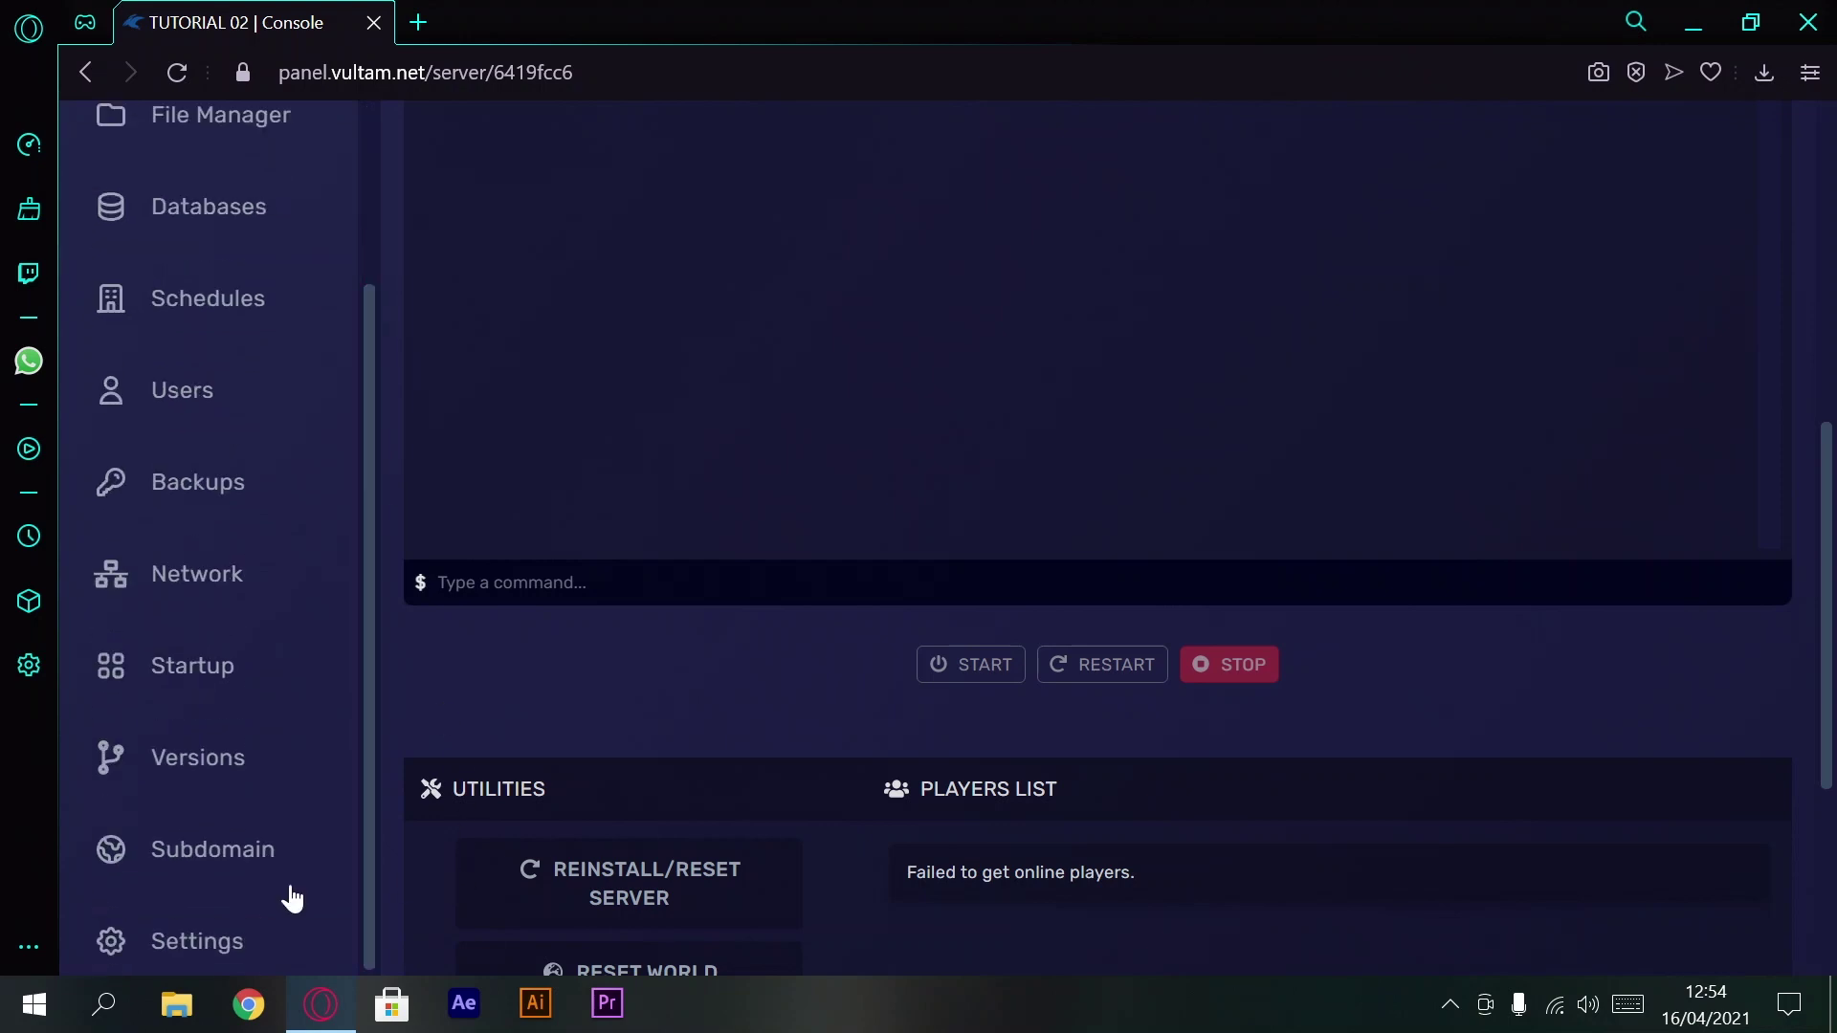
pyautogui.click(218, 938)
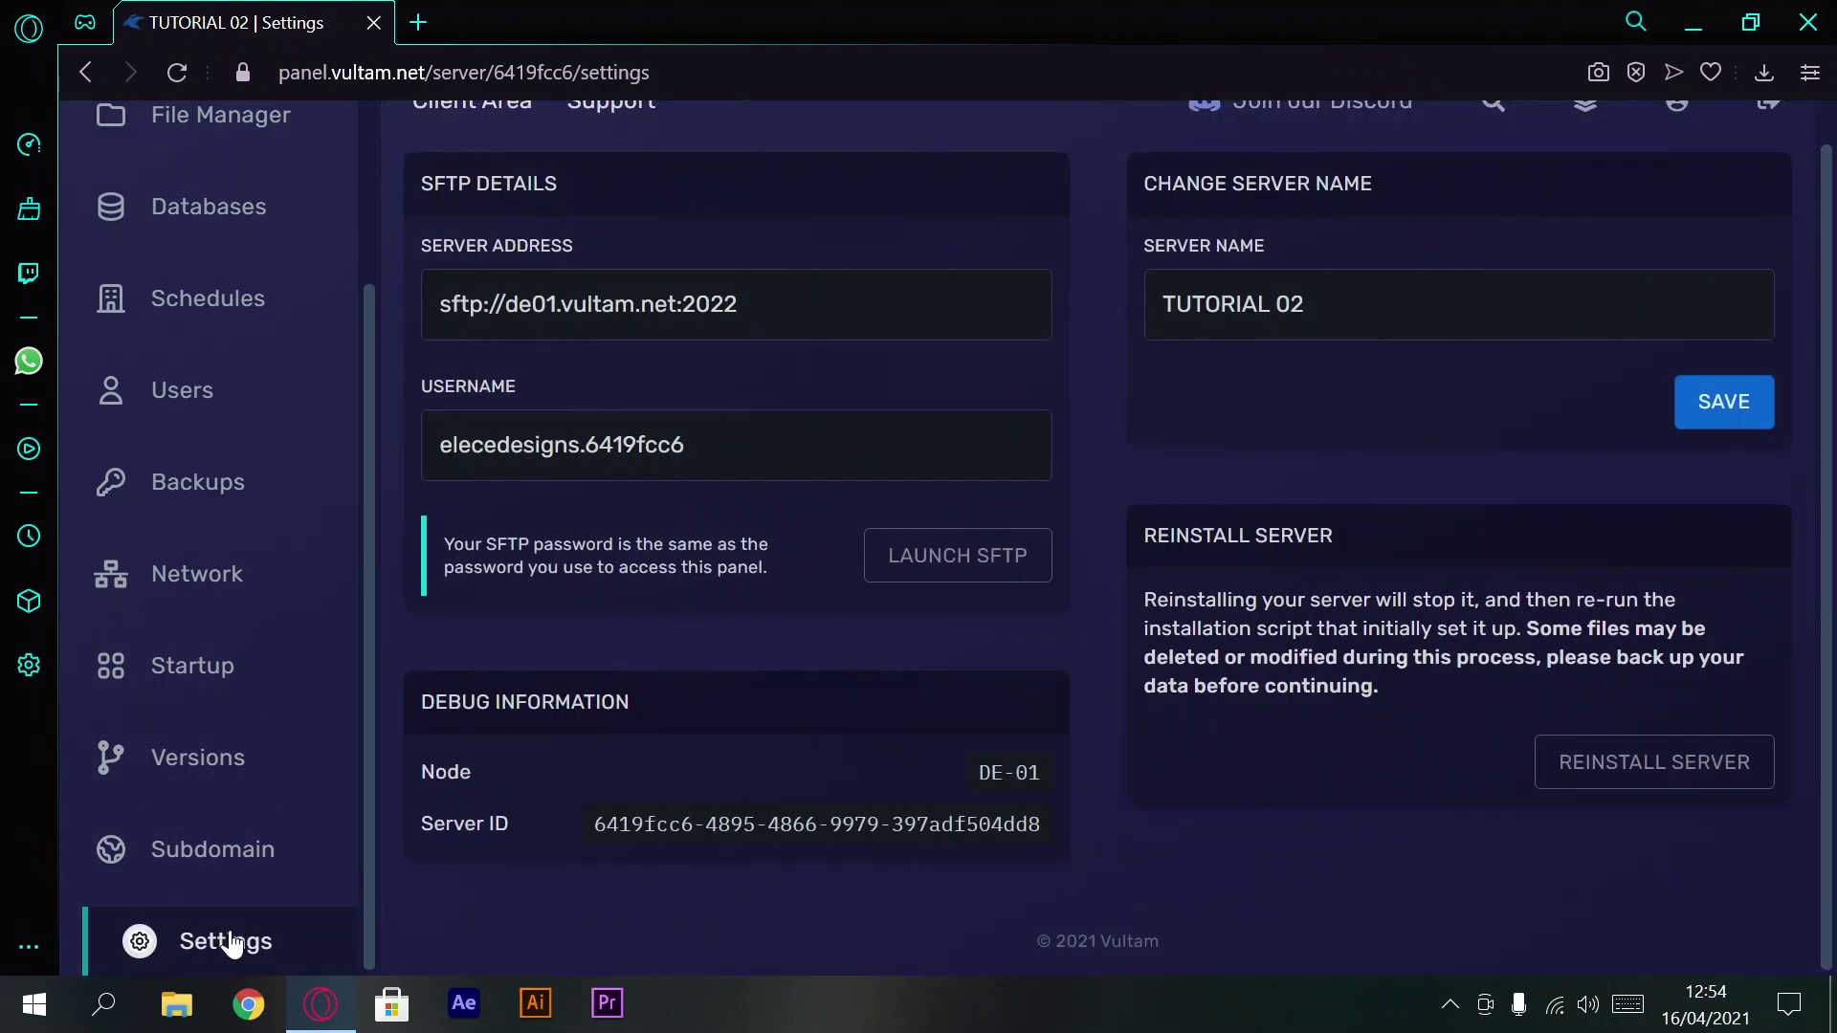
pyautogui.scroll(1, 1013, 234)
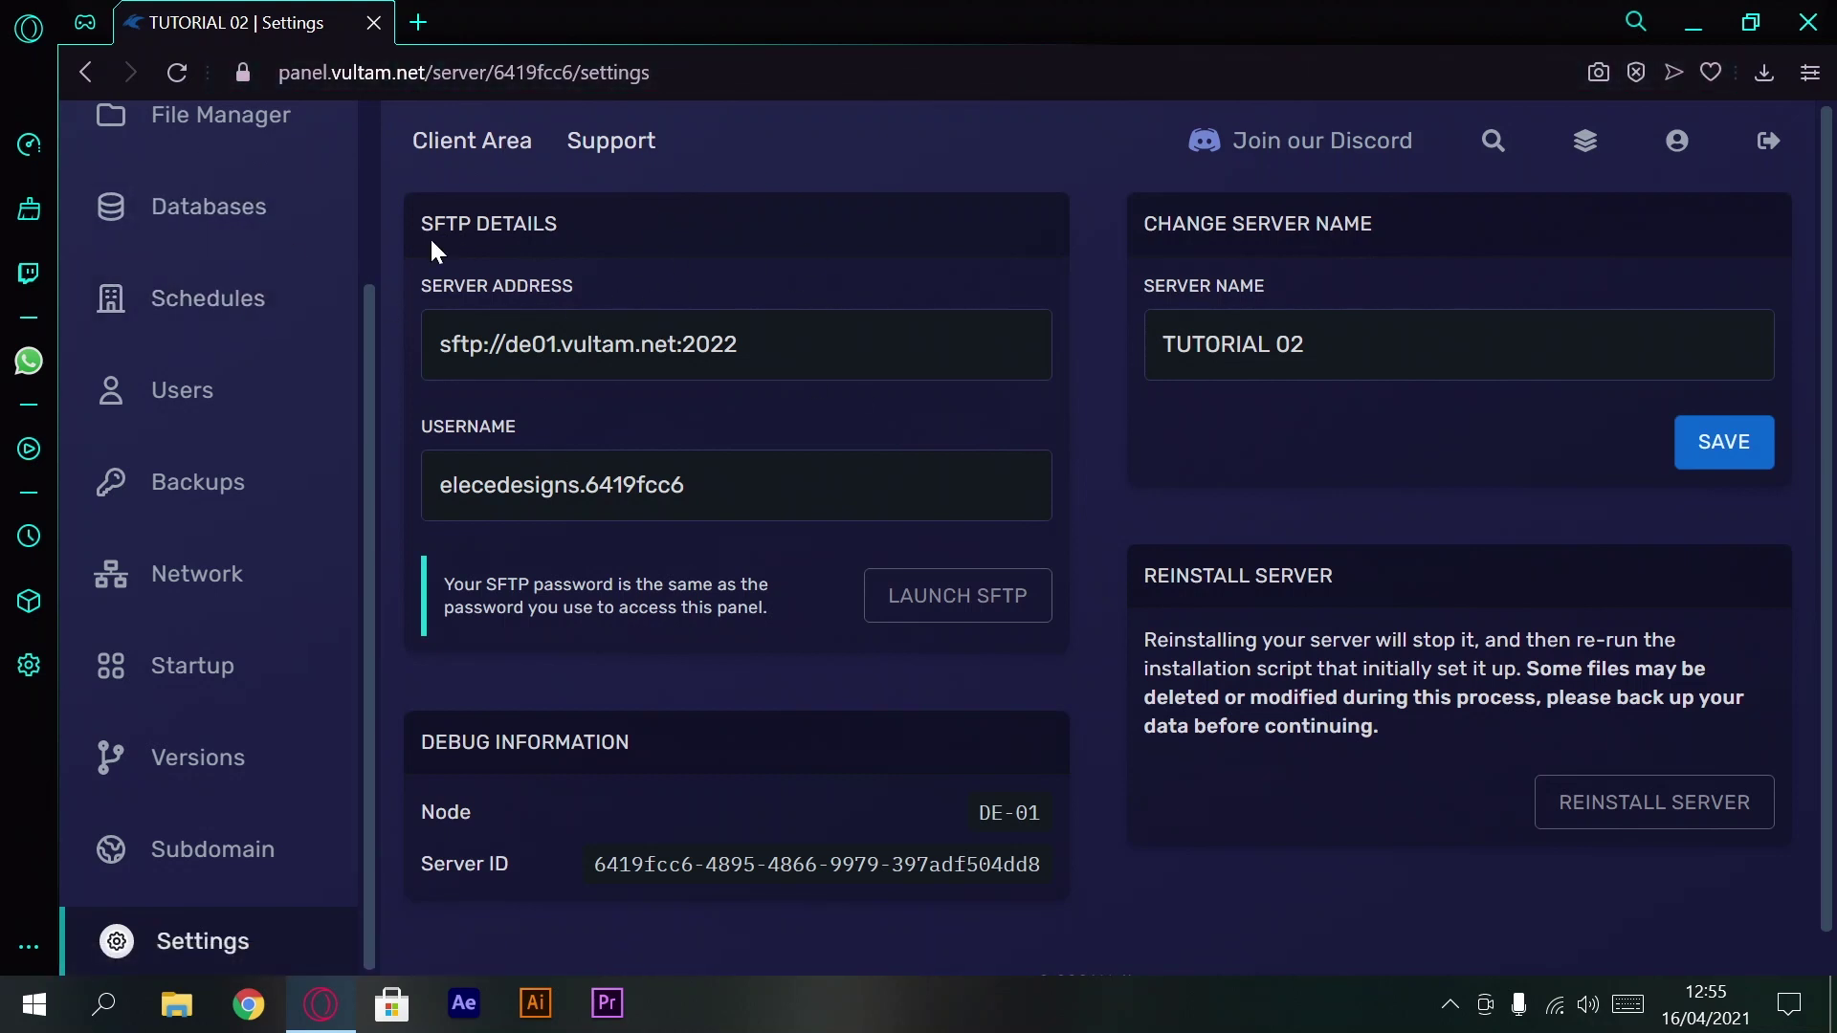
# Step: Search the web for FileZilla in a new tab and open the official filezilla-project.org site
pyautogui.click(417, 23)
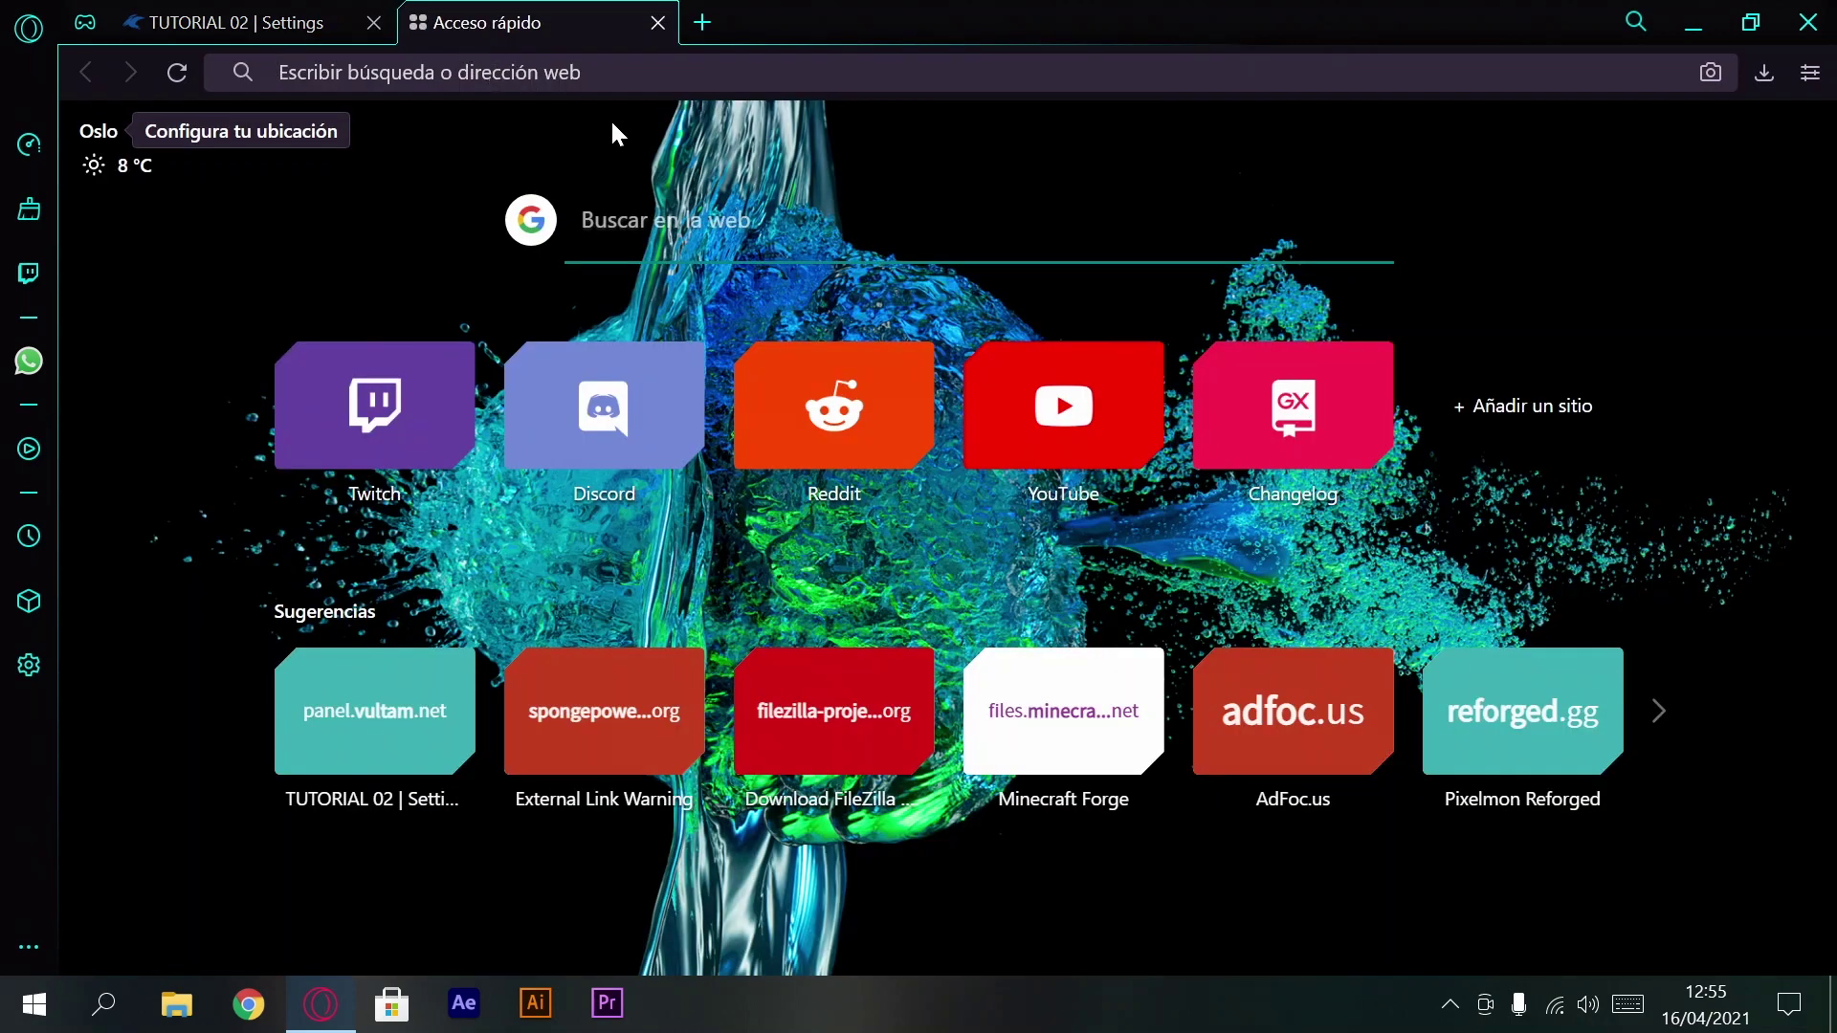
pyautogui.write('filEZILLA')
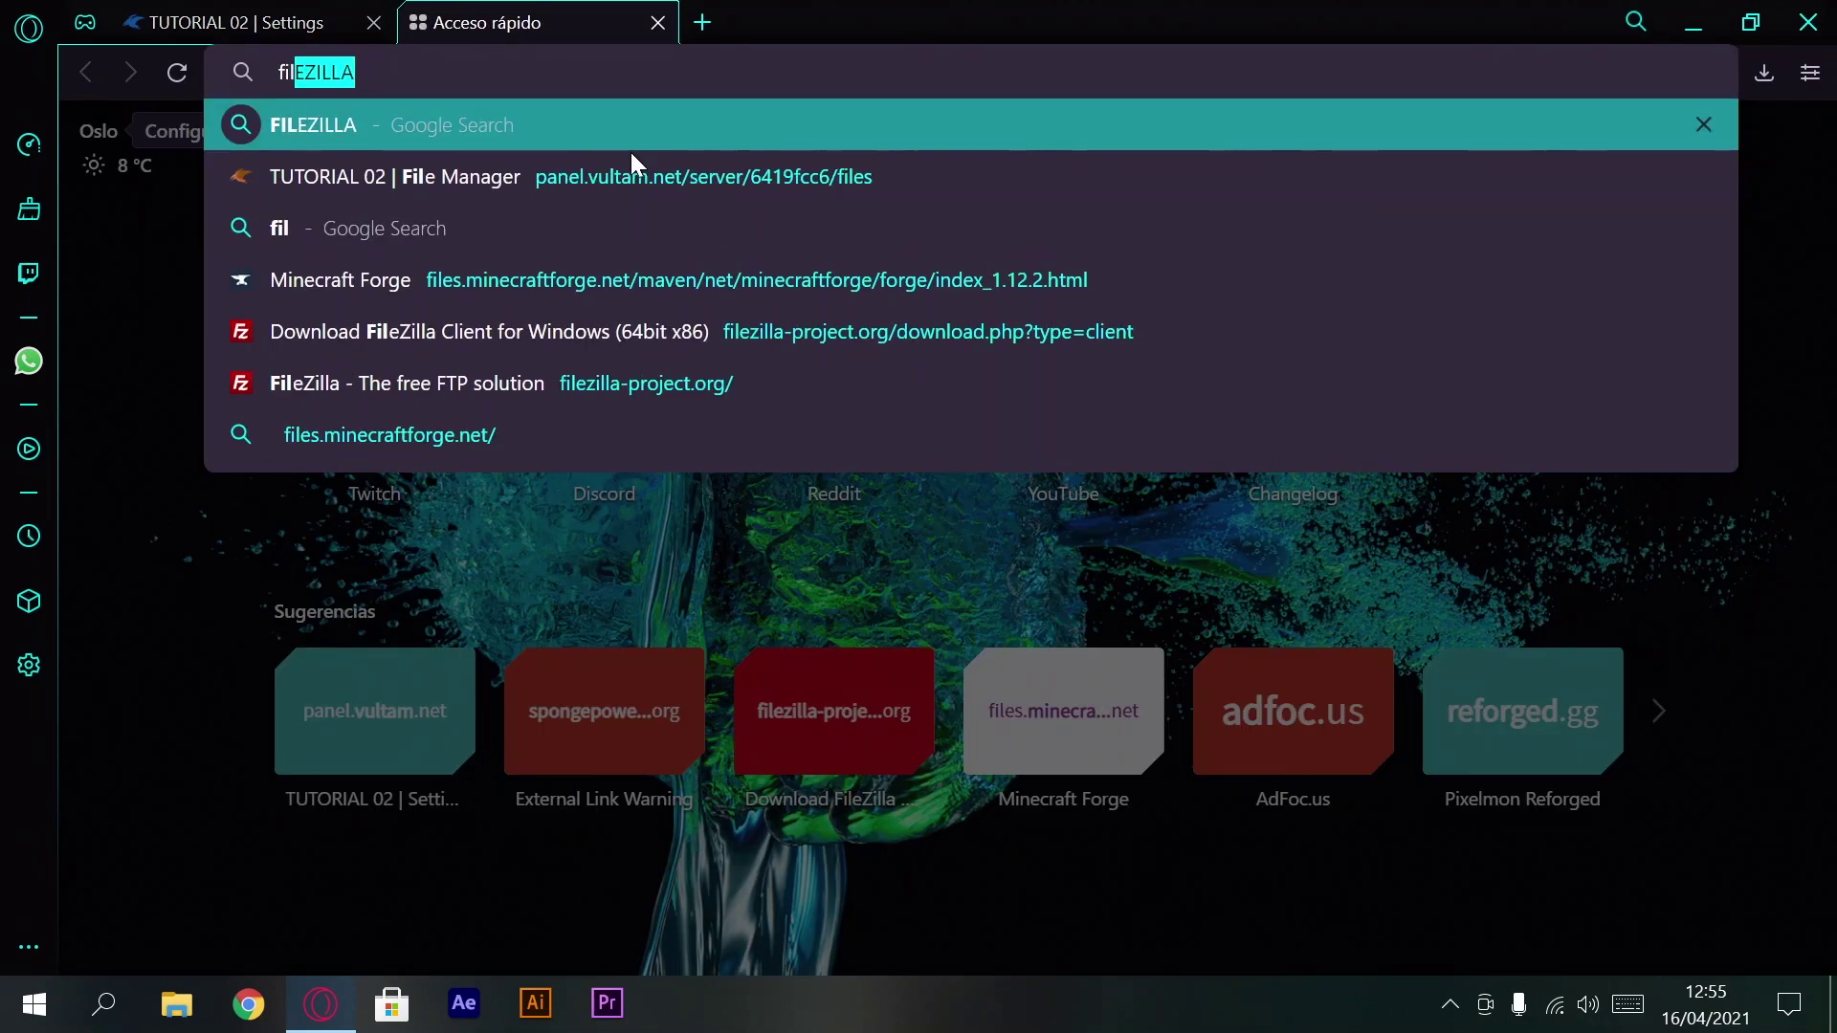
pyautogui.press('Return')
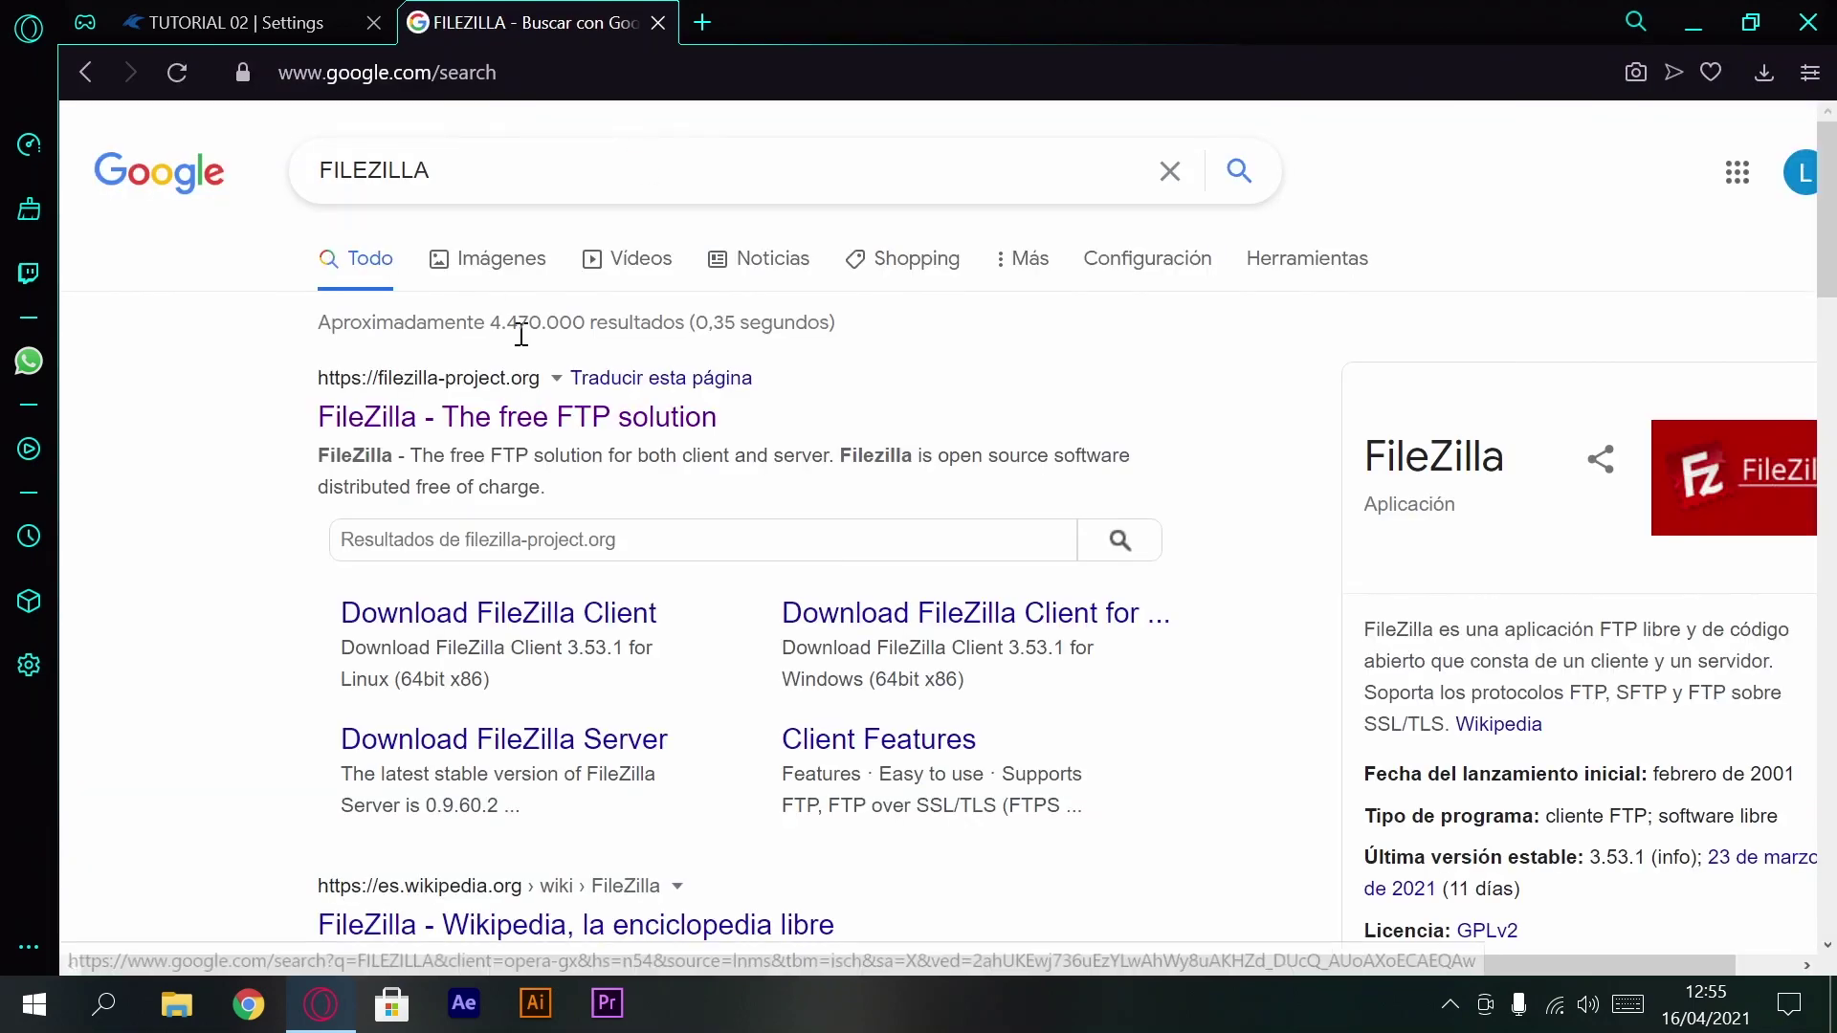
pyautogui.click(446, 431)
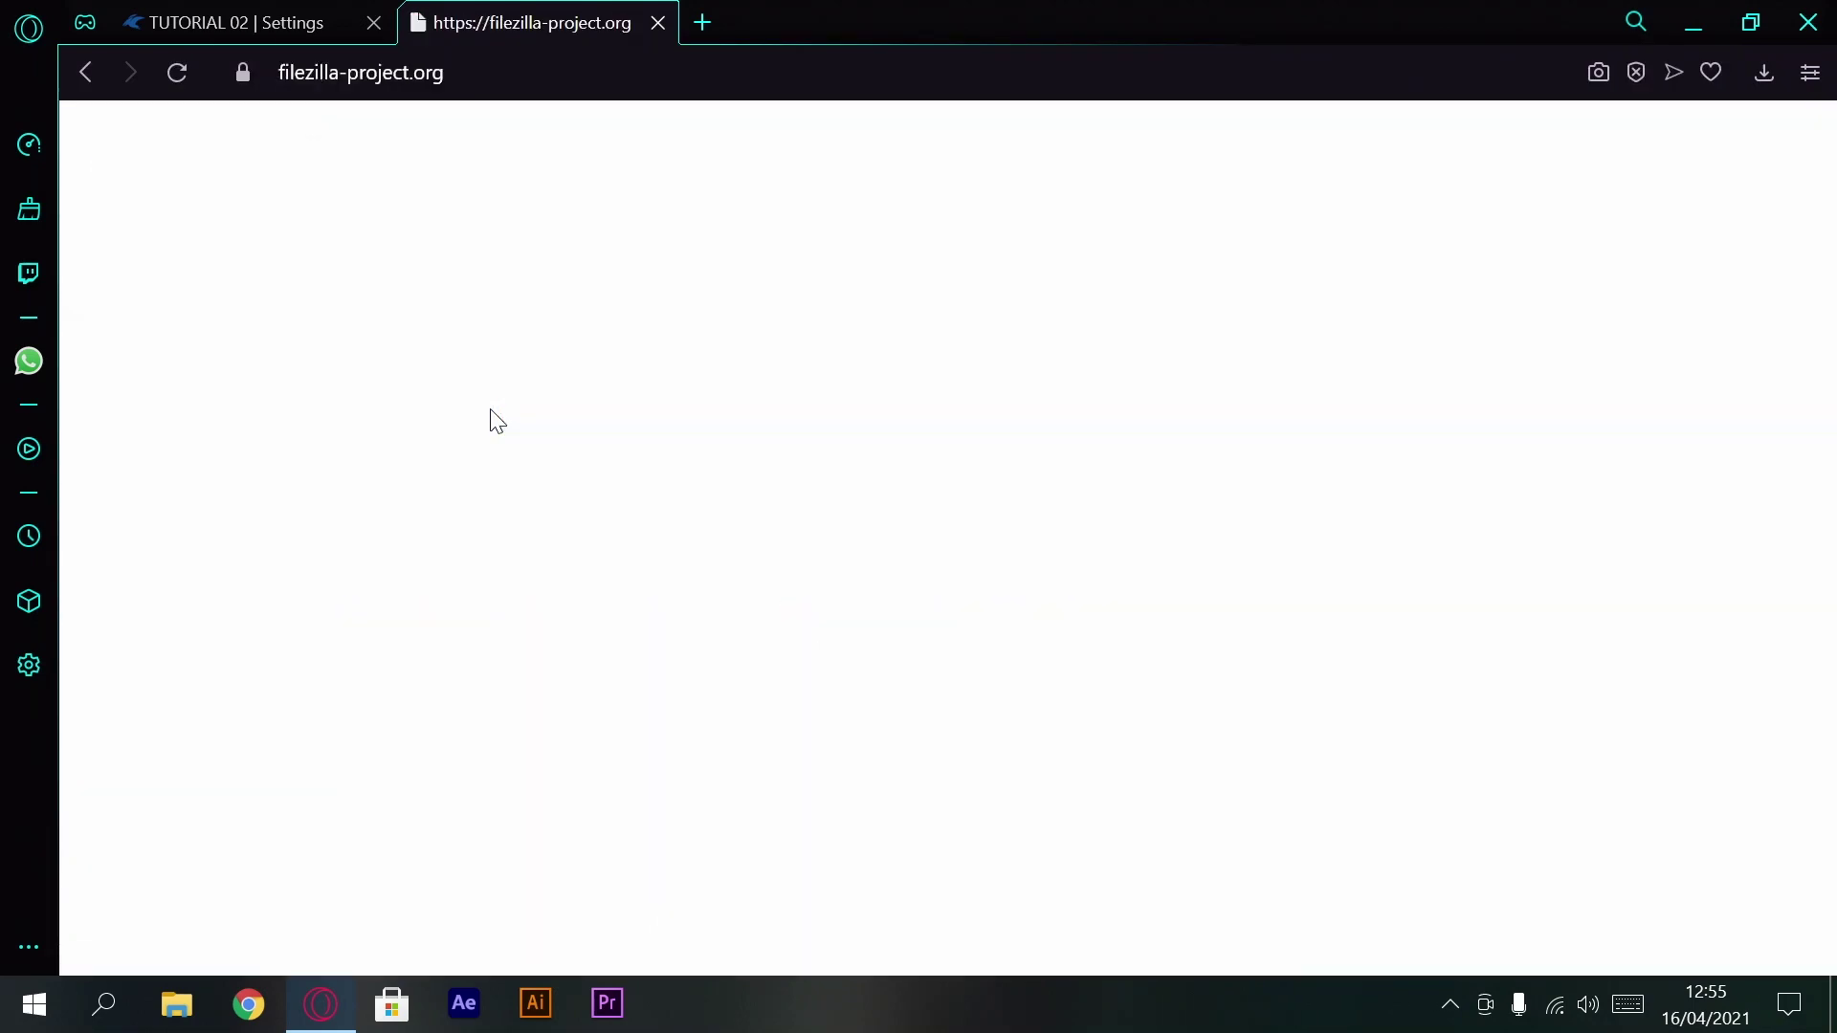
# Step: Download the standard FileZilla Client for 64-bit Windows and save the FileZilla_3.53.1_win64-setup file to the Desktop folder
pyautogui.scroll(-4, 574, 478)
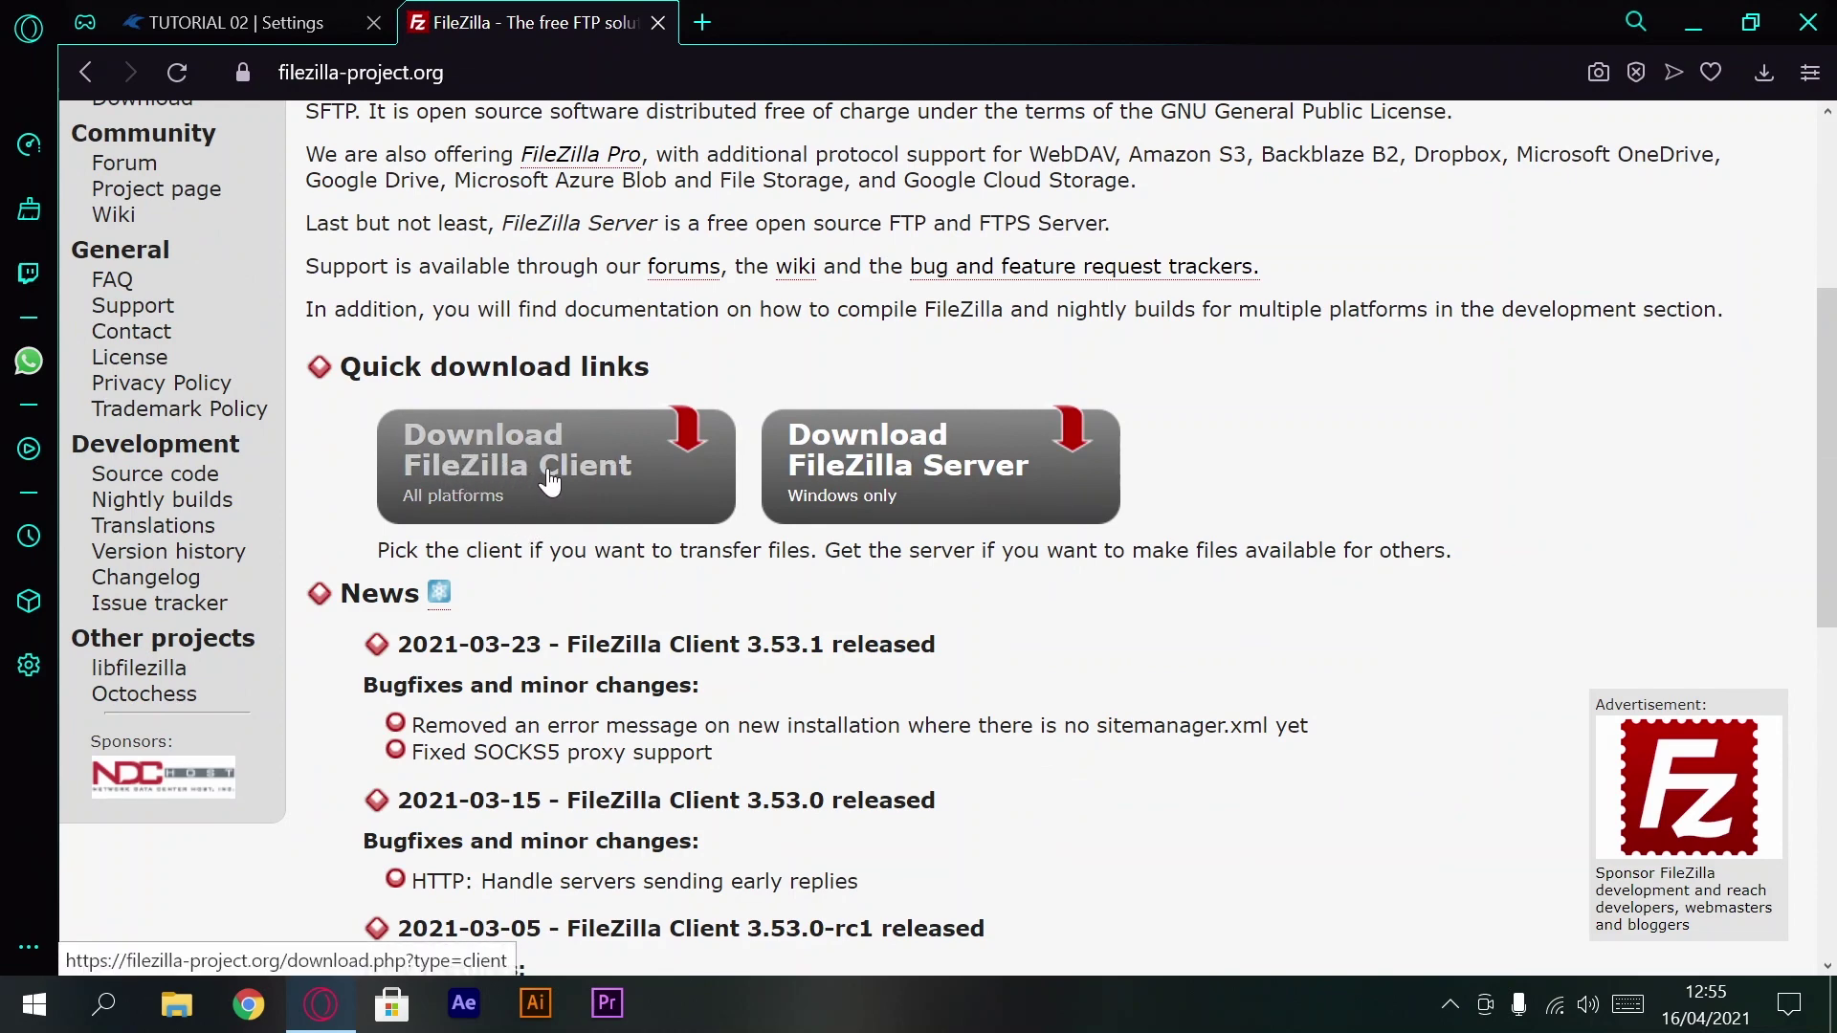
pyautogui.click(586, 474)
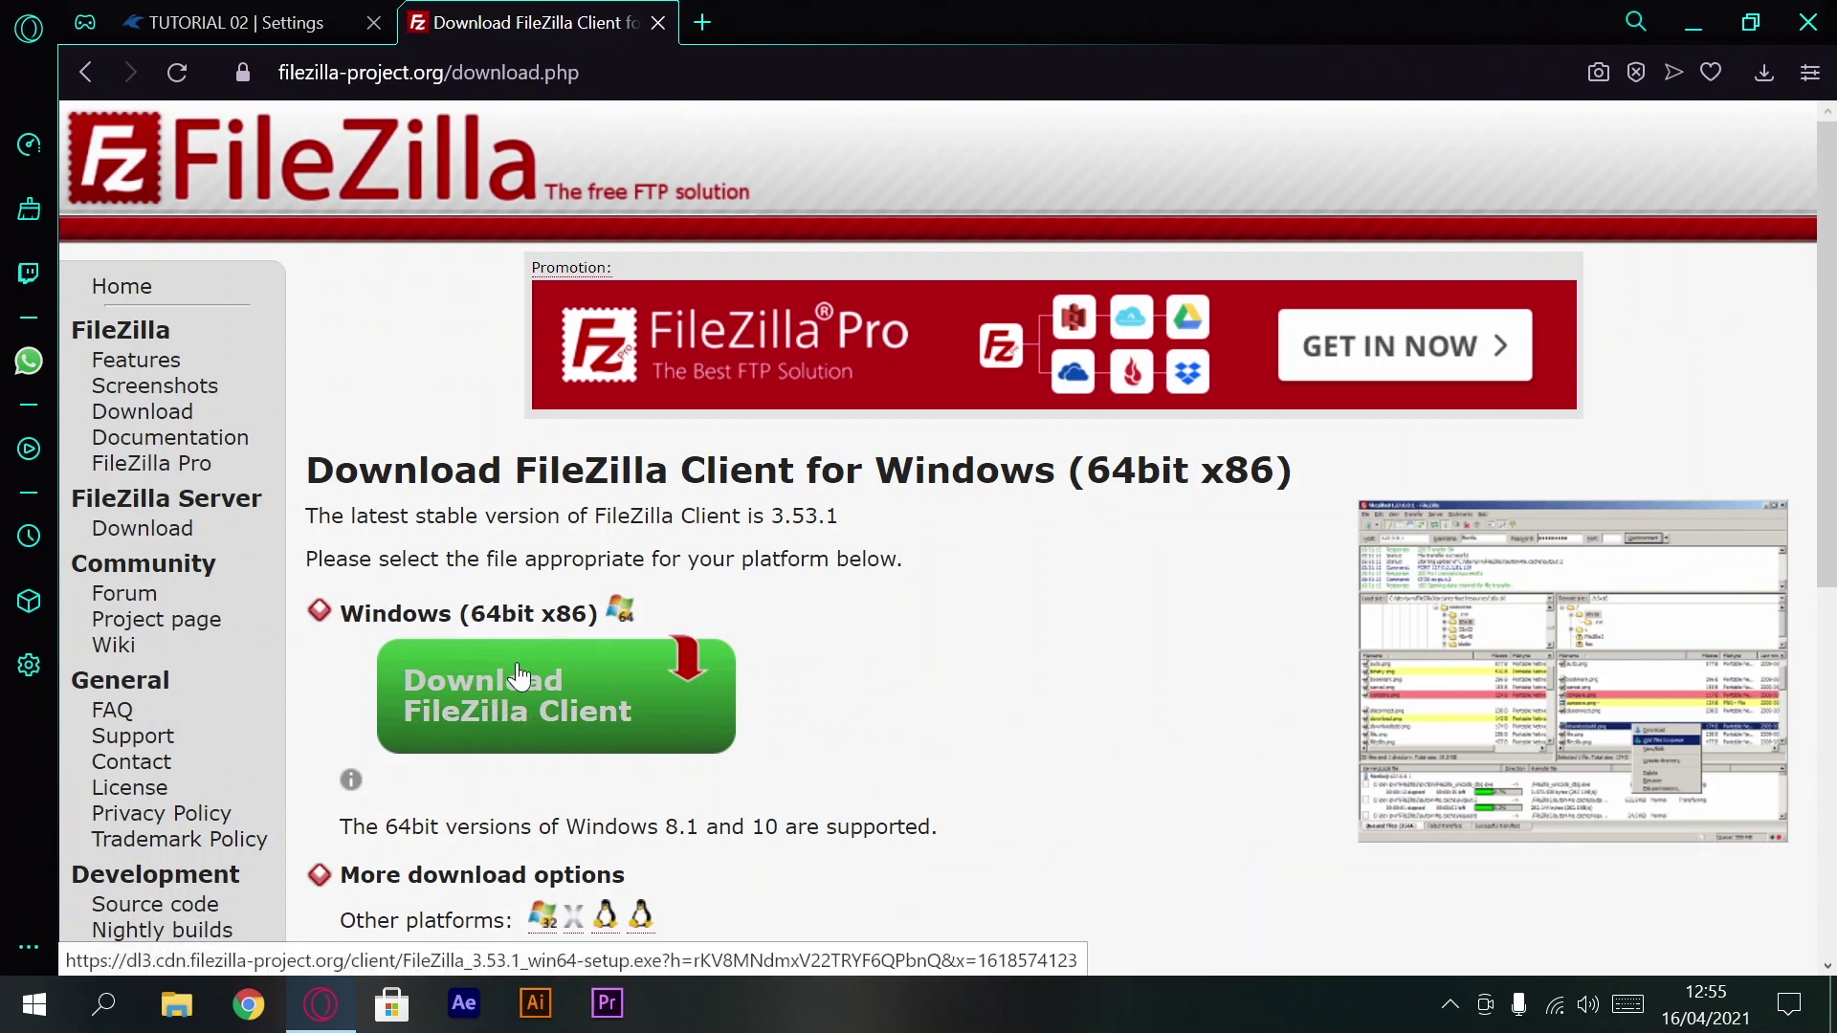
pyautogui.scroll(-2, 538, 708)
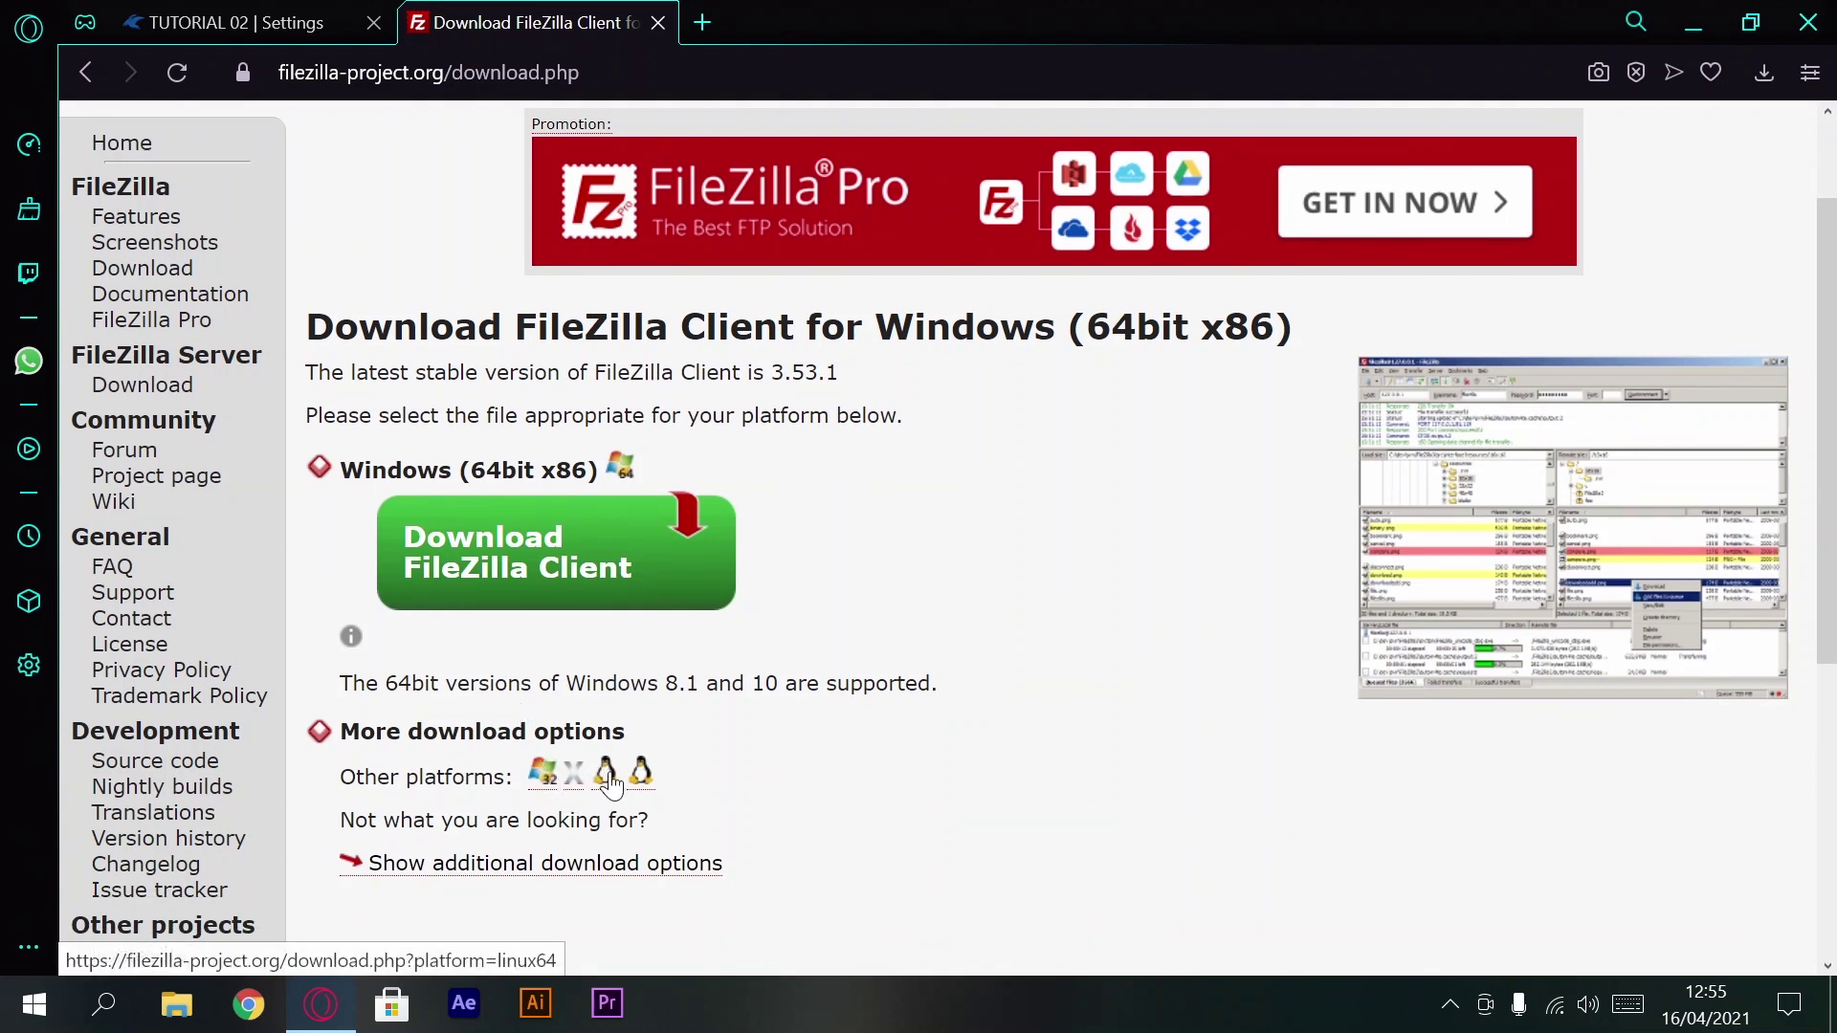
pyautogui.click(624, 567)
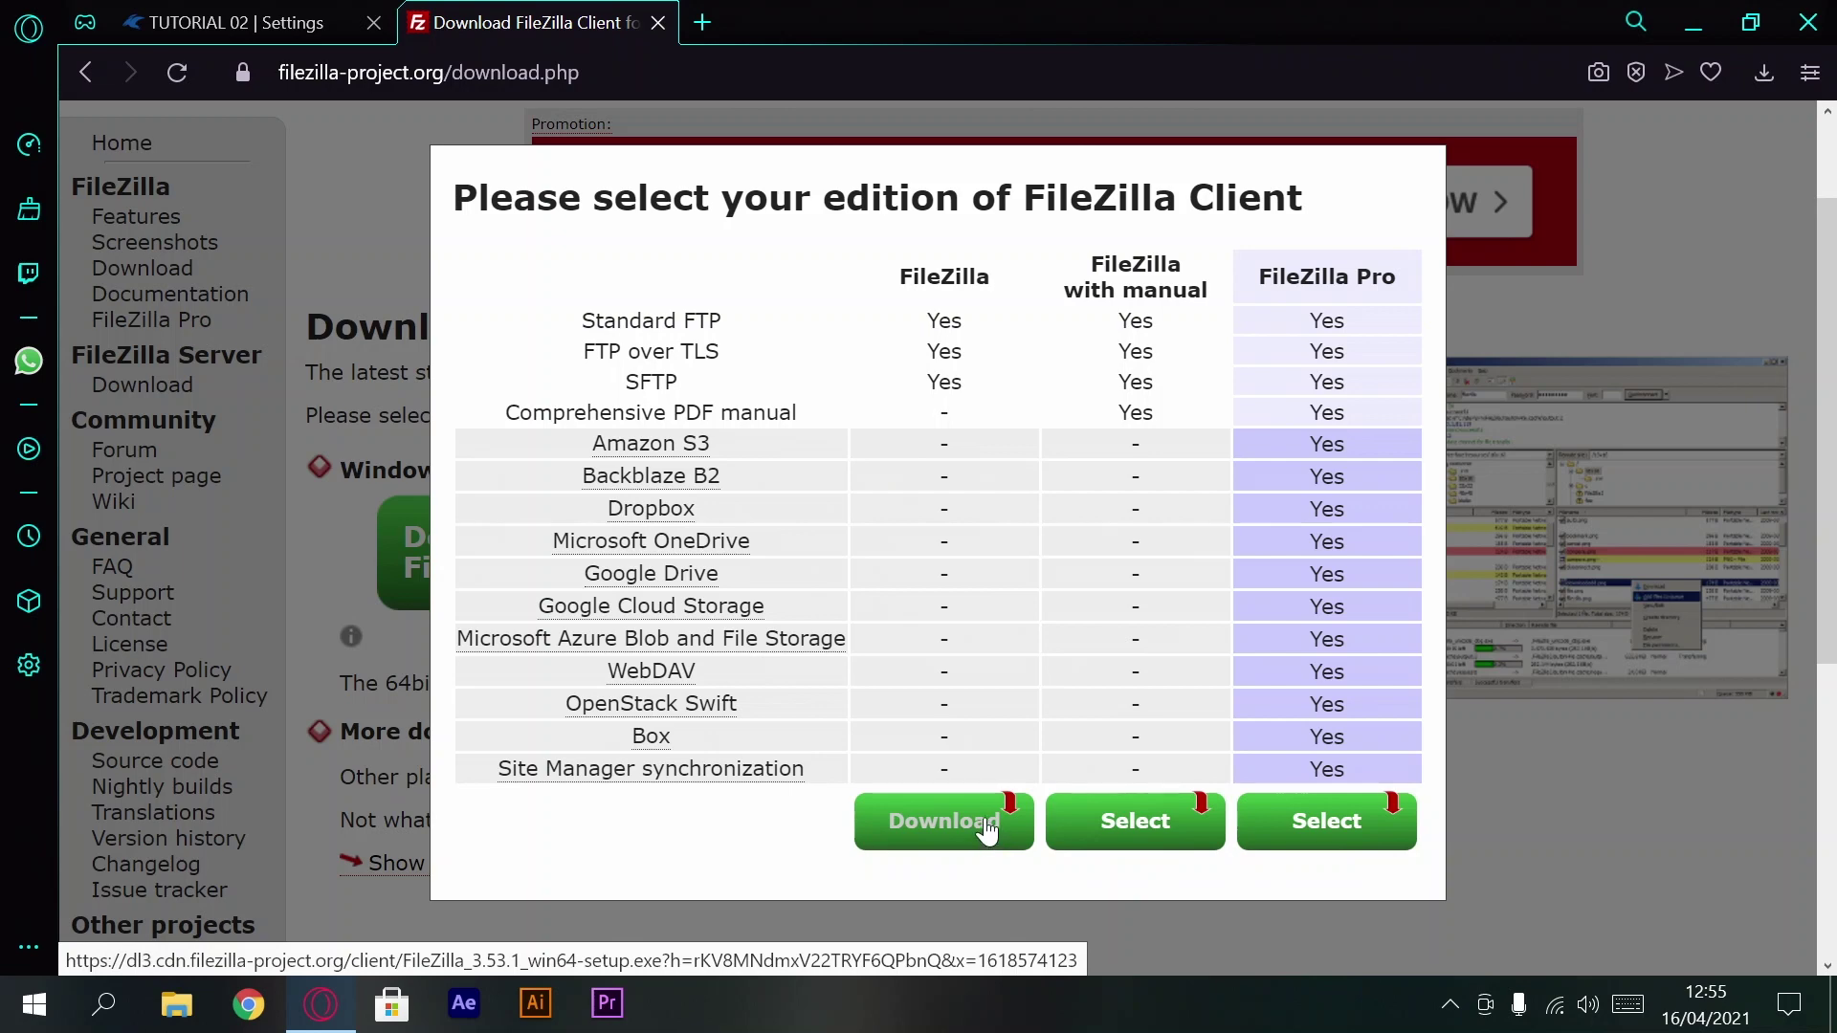
pyautogui.click(933, 837)
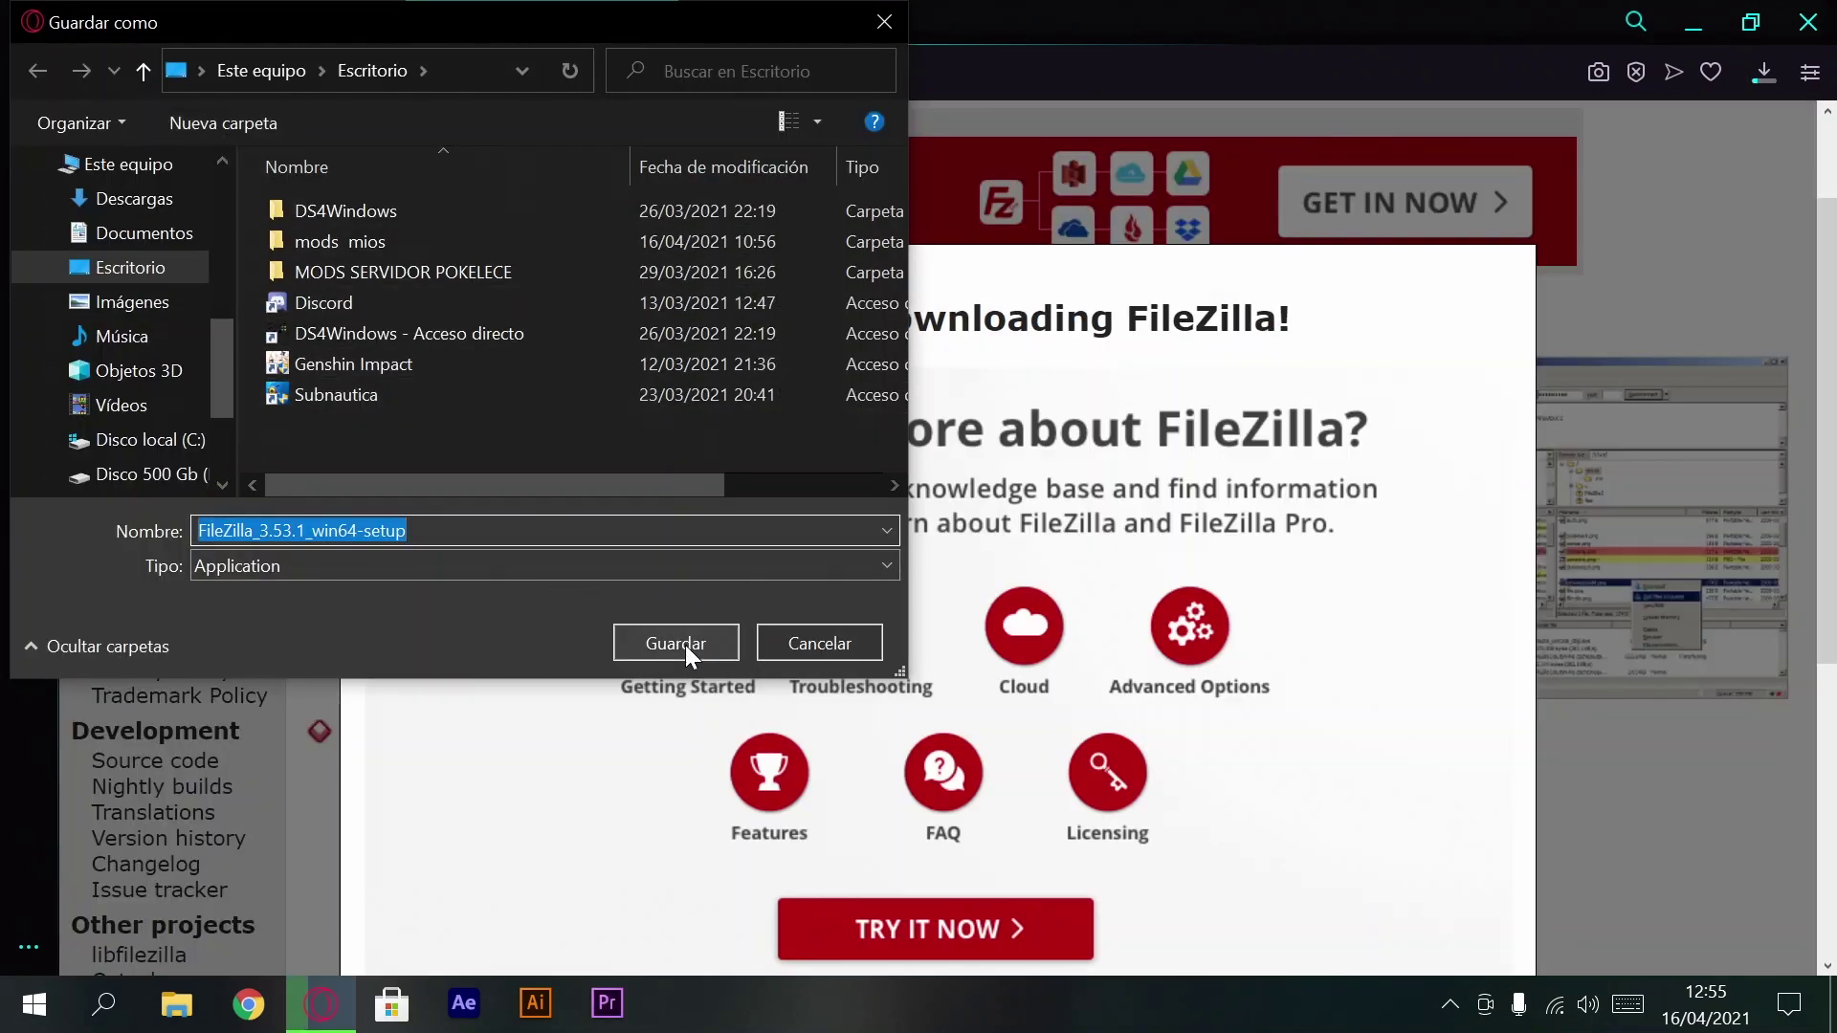
pyautogui.click(675, 643)
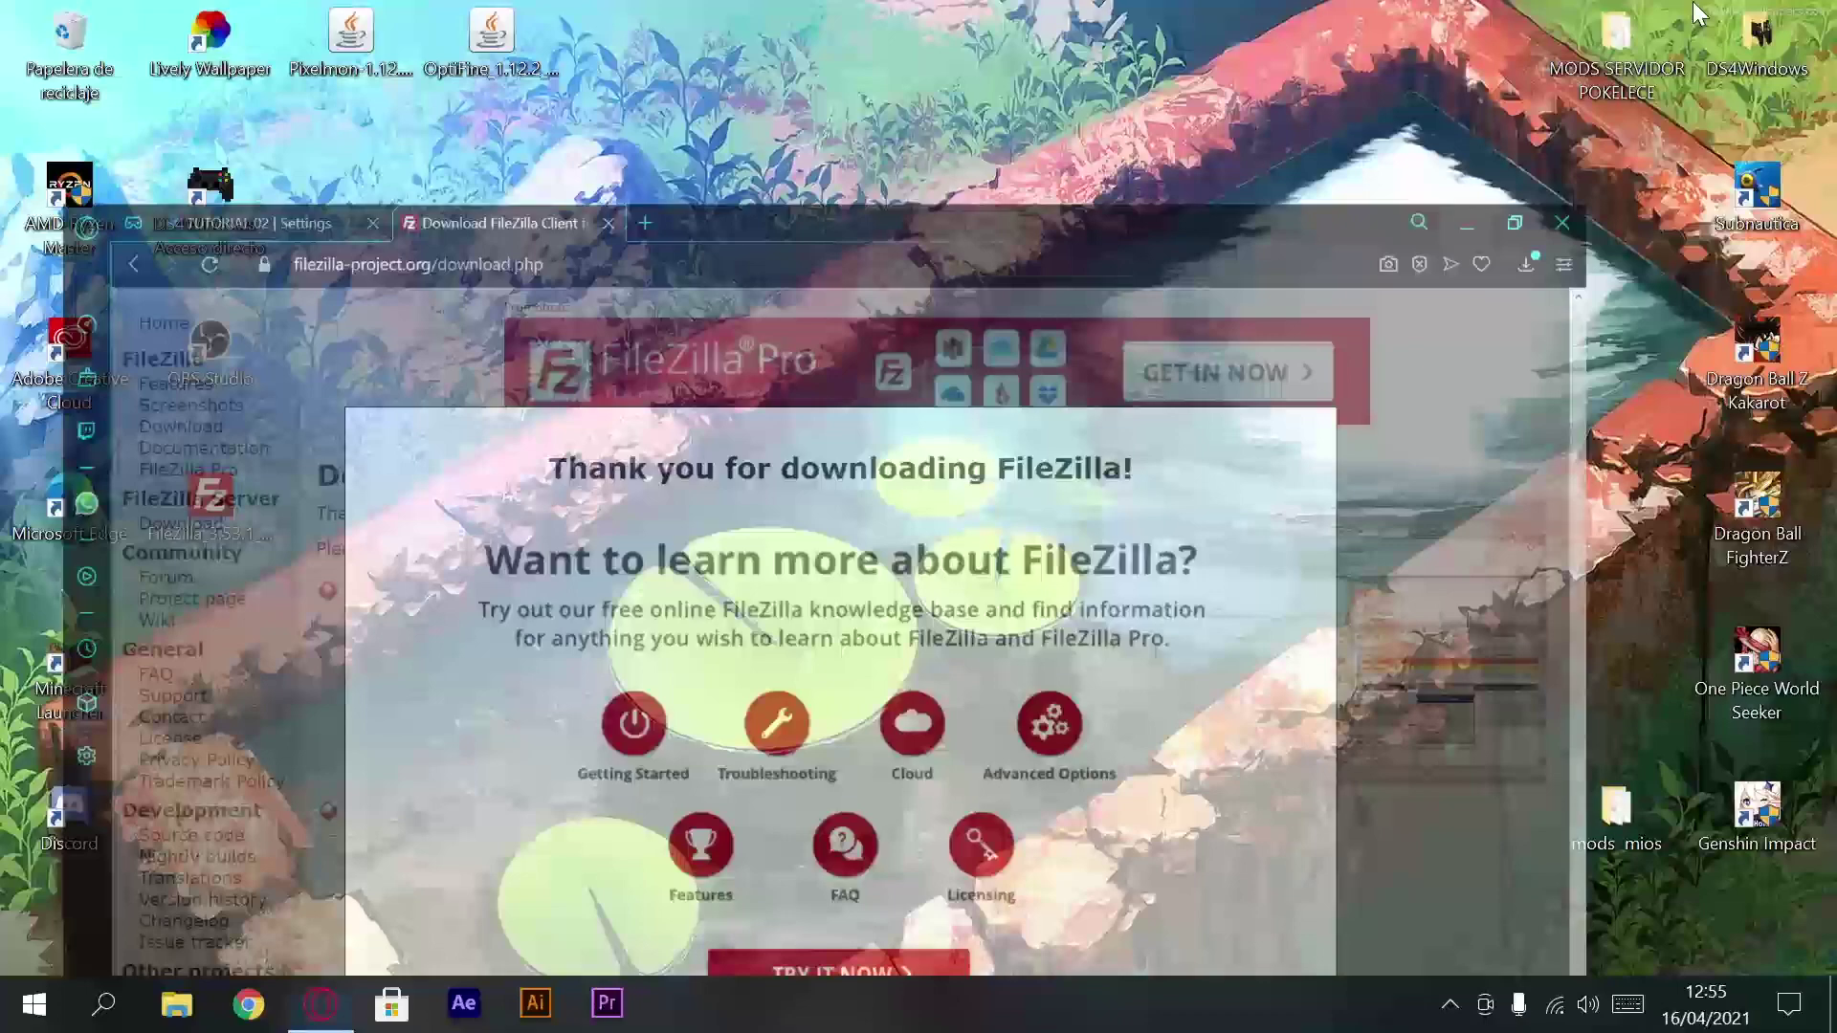
# Step: Reveal the desktop, move the FileZilla installer to a clear area, and run it with permission to make changes
pyautogui.click(1693, 21)
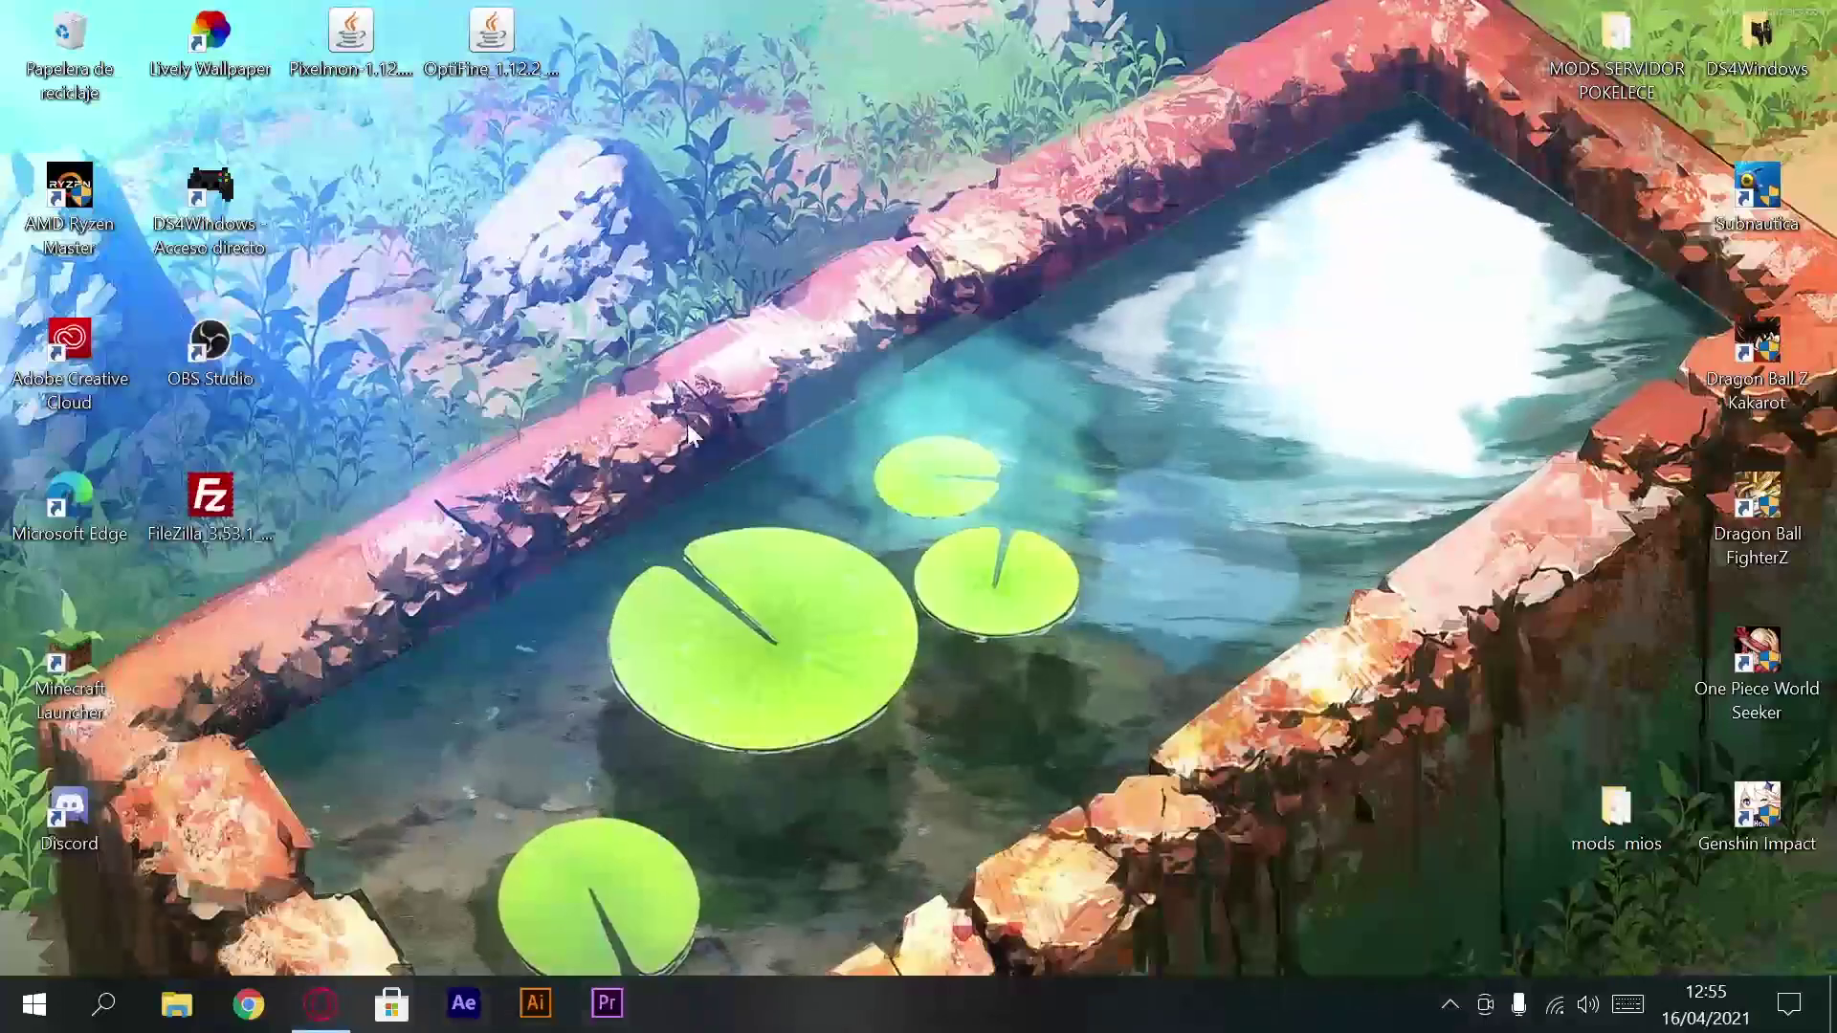
pyautogui.moveTo(260, 522); pyautogui.dragTo(774, 343)
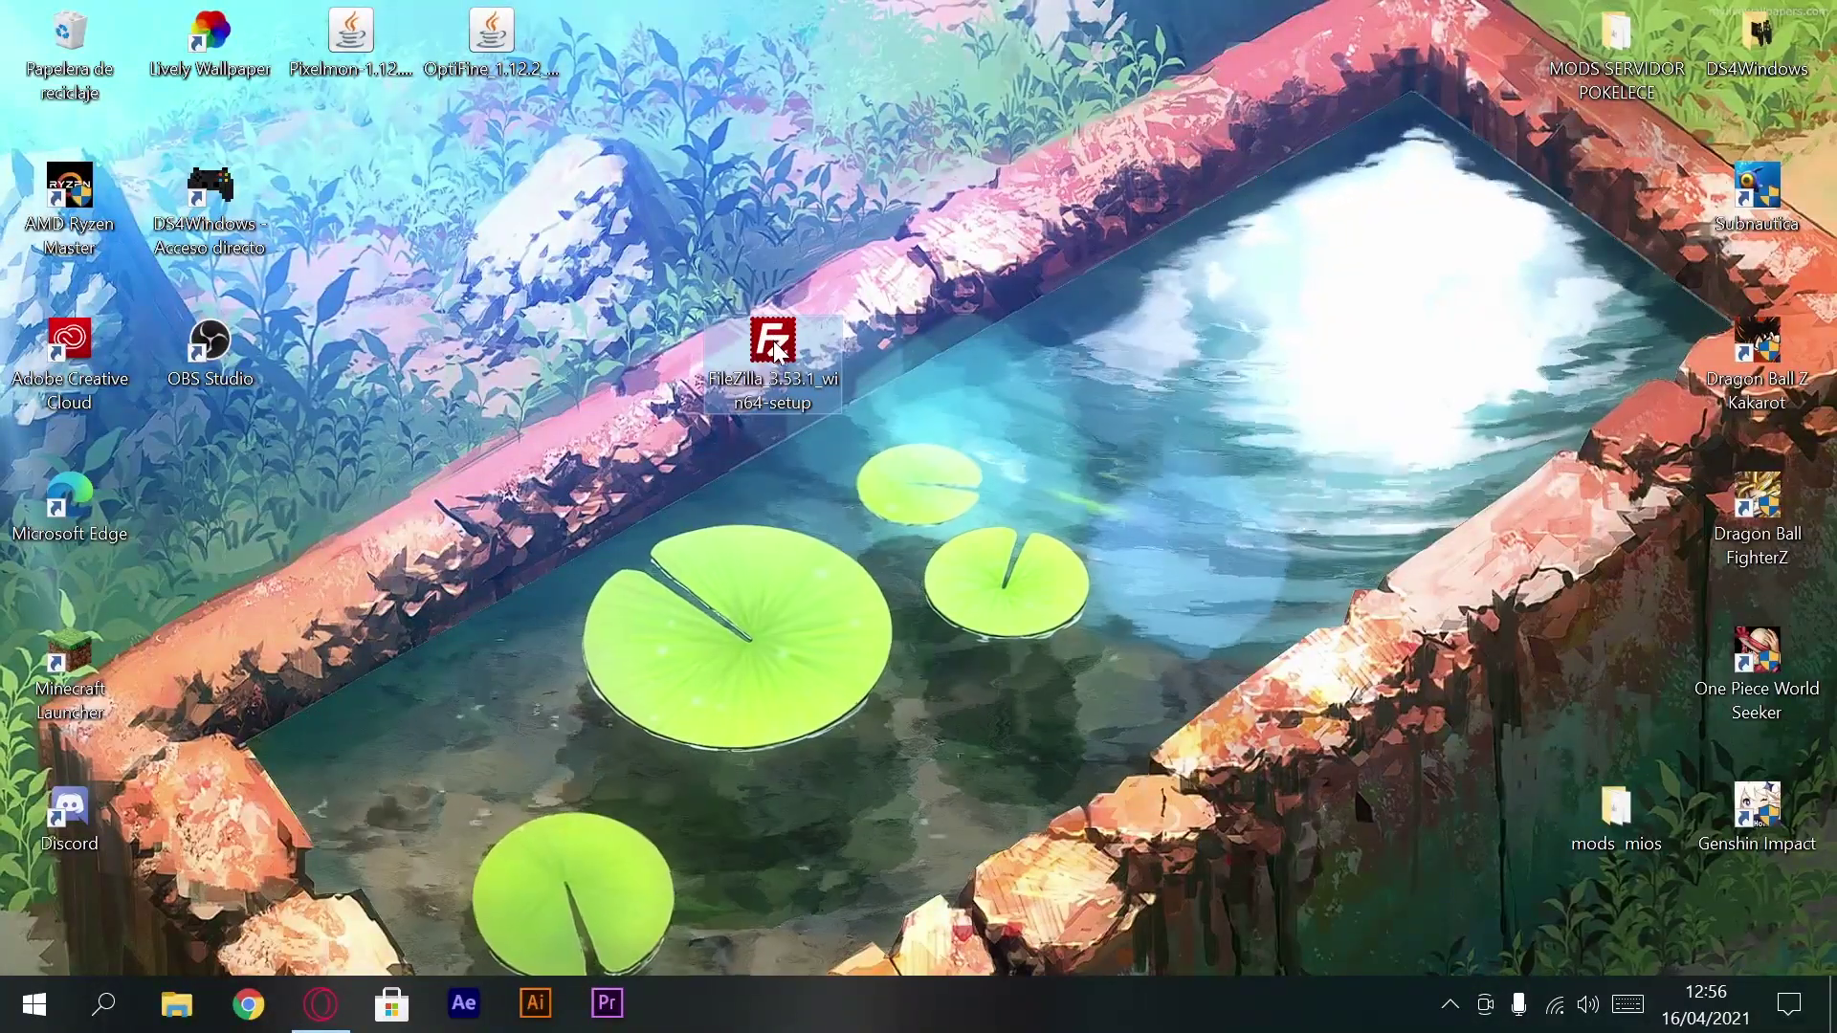
pyautogui.doubleClick(774, 345)
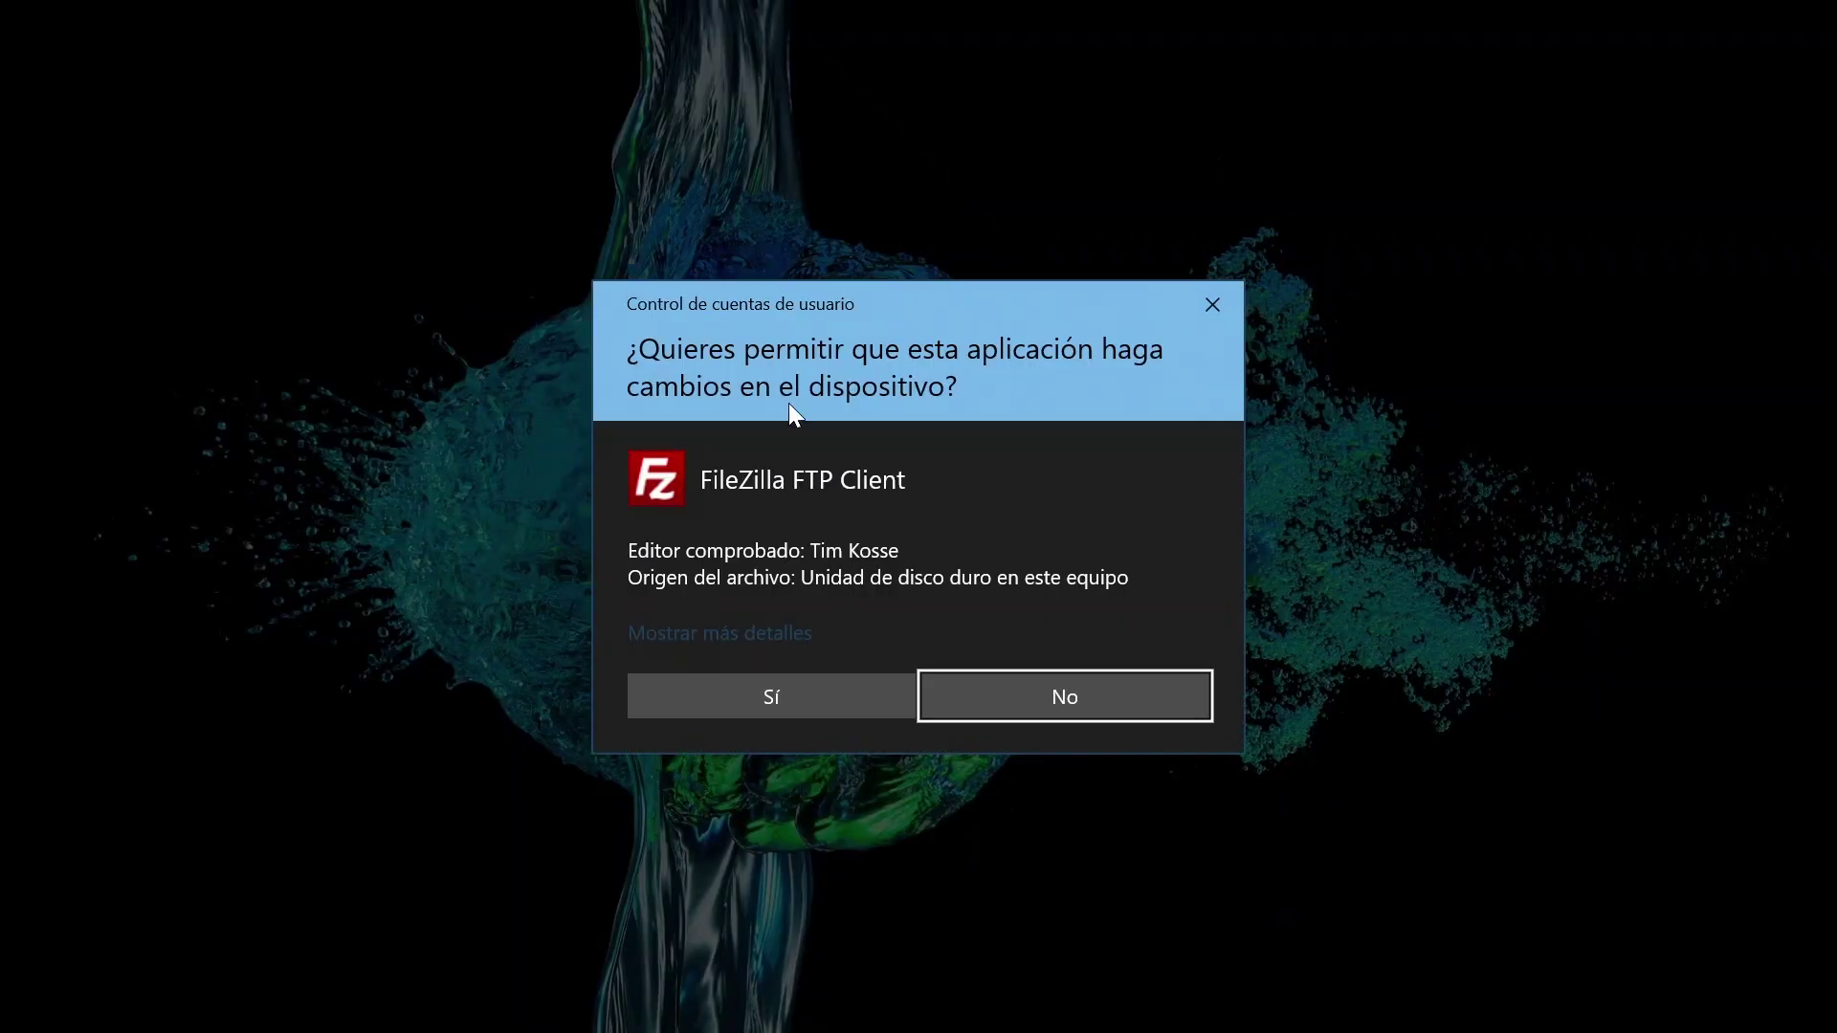
pyautogui.click(829, 704)
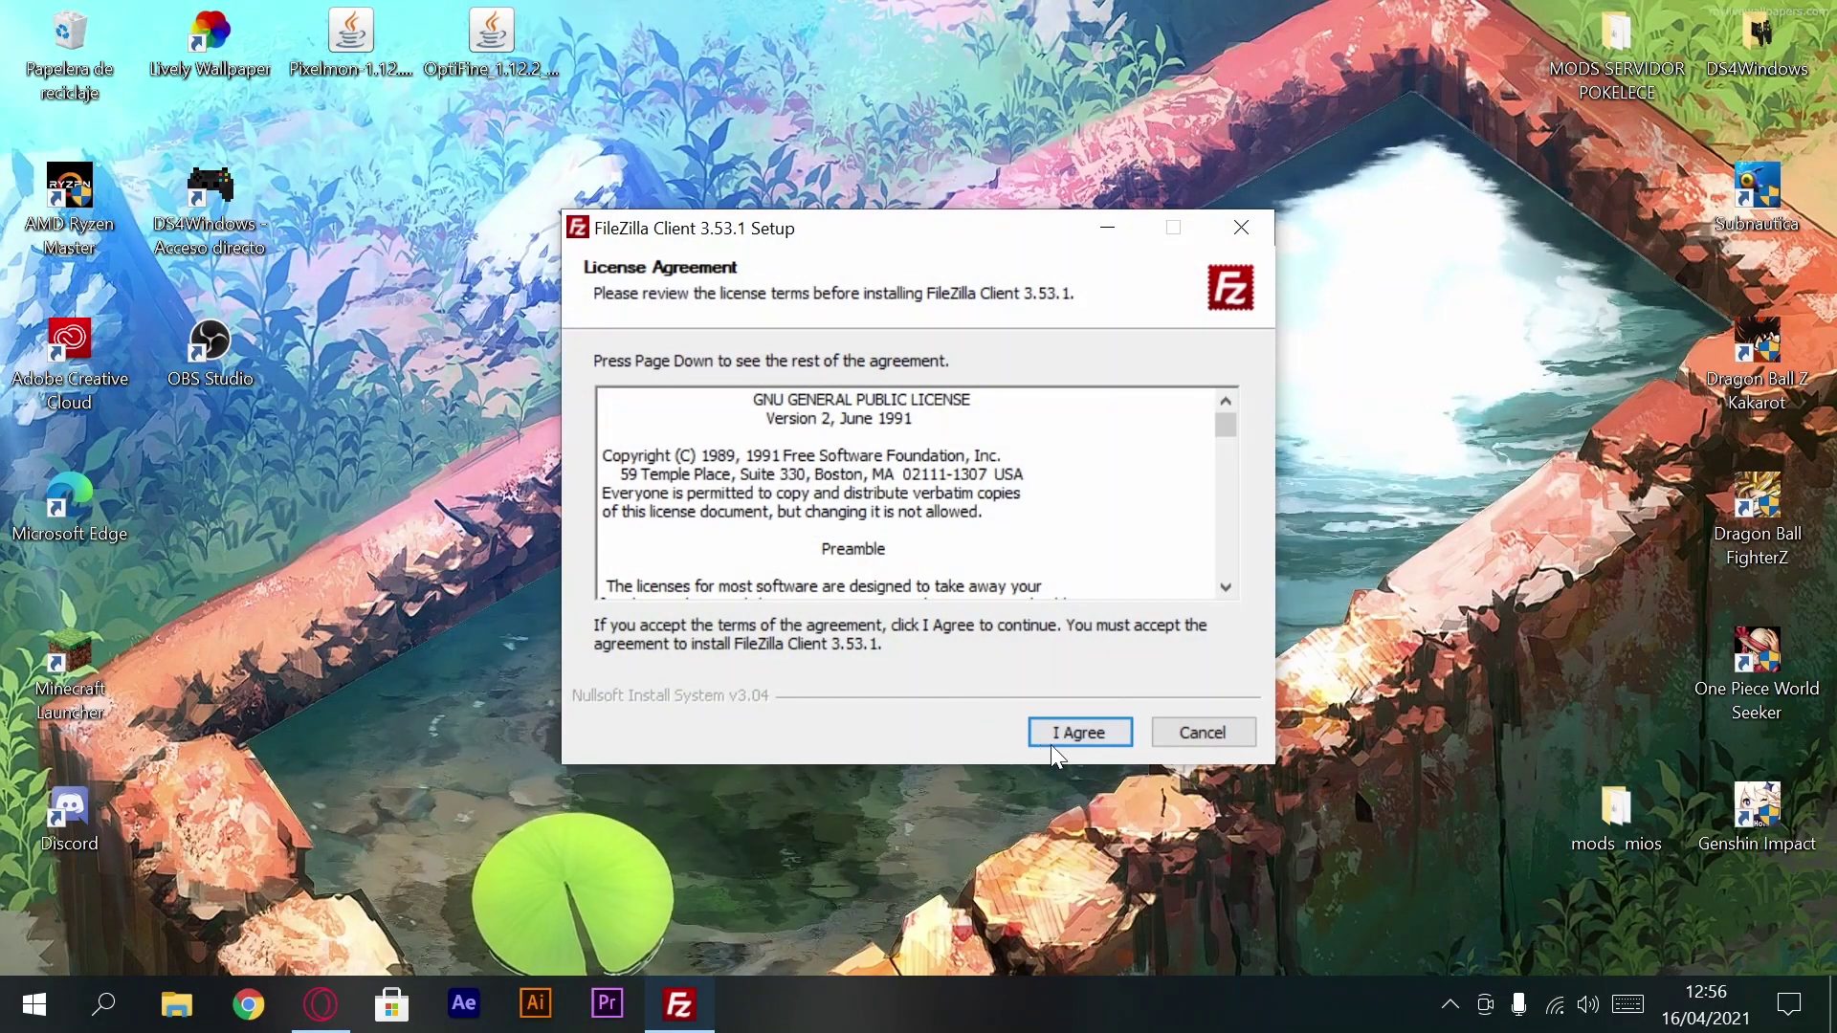
# Step: Accept the license agreement and install FileZilla Client 3.53.1 in C:\Program Files\FileZilla FTP Client
pyautogui.click(1070, 731)
pyautogui.click(1070, 731)
pyautogui.click(1065, 733)
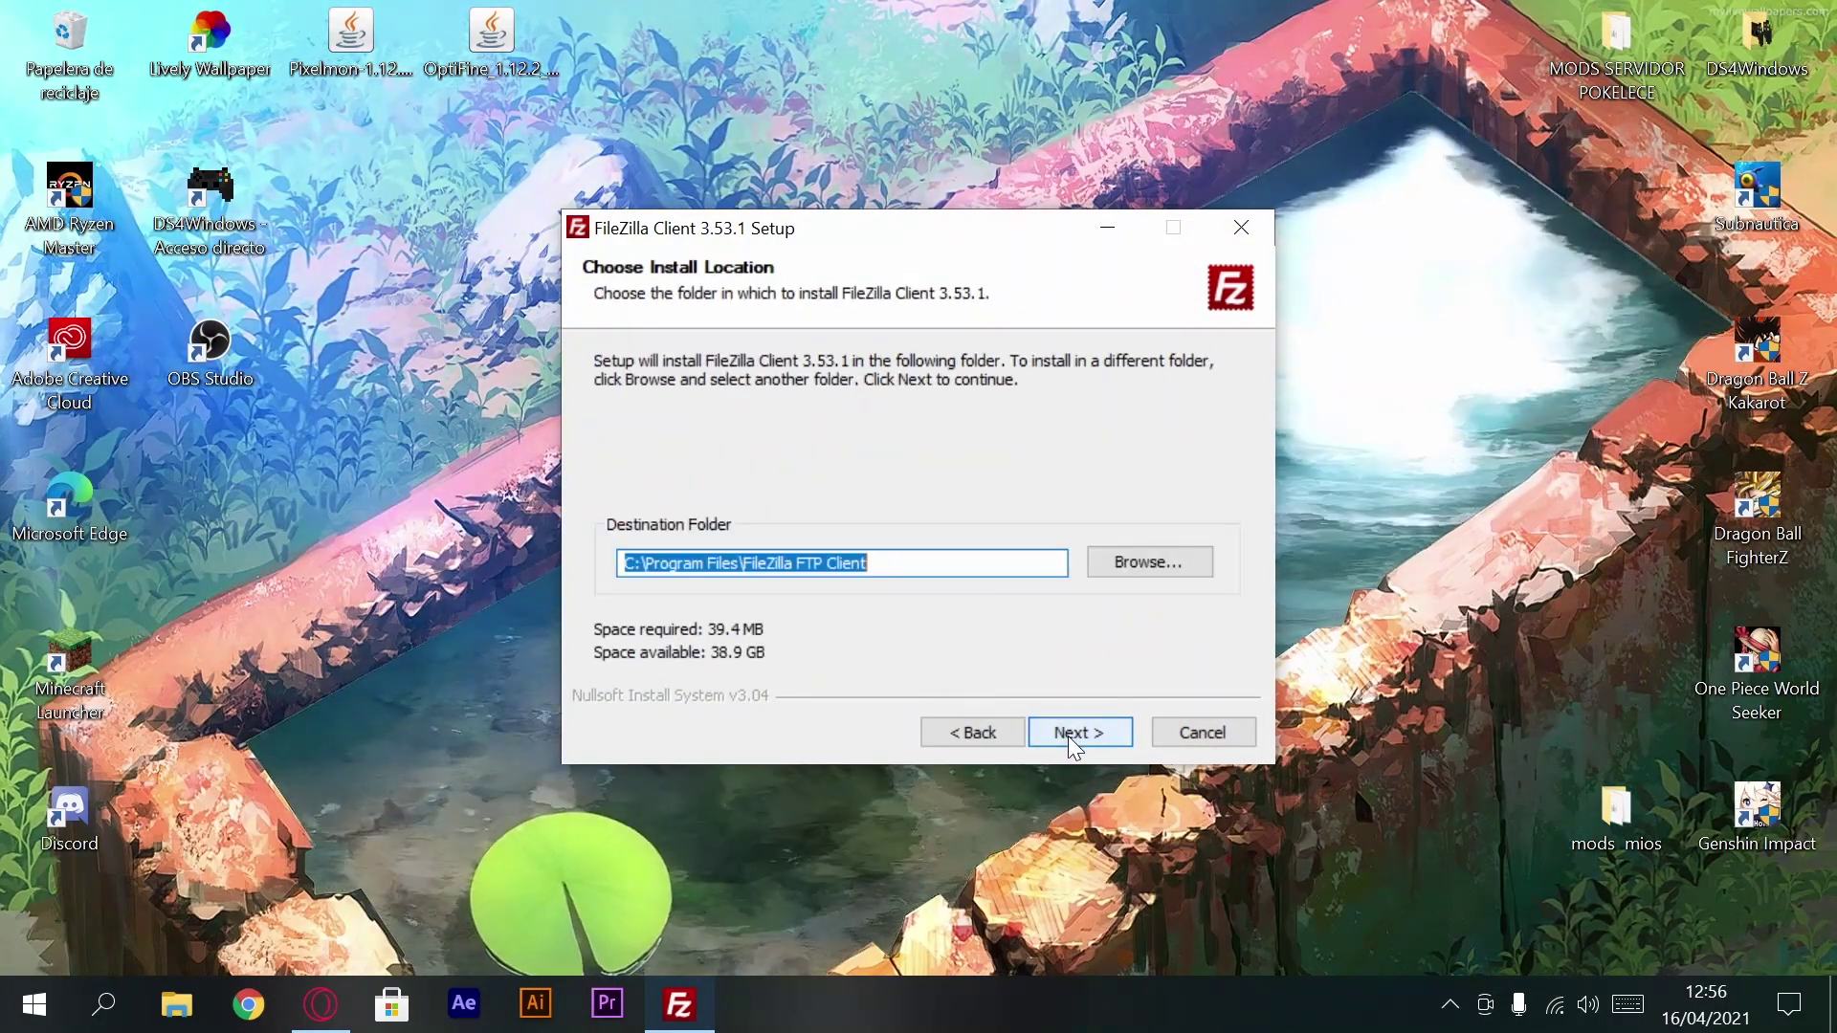
pyautogui.click(1068, 737)
pyautogui.click(1068, 737)
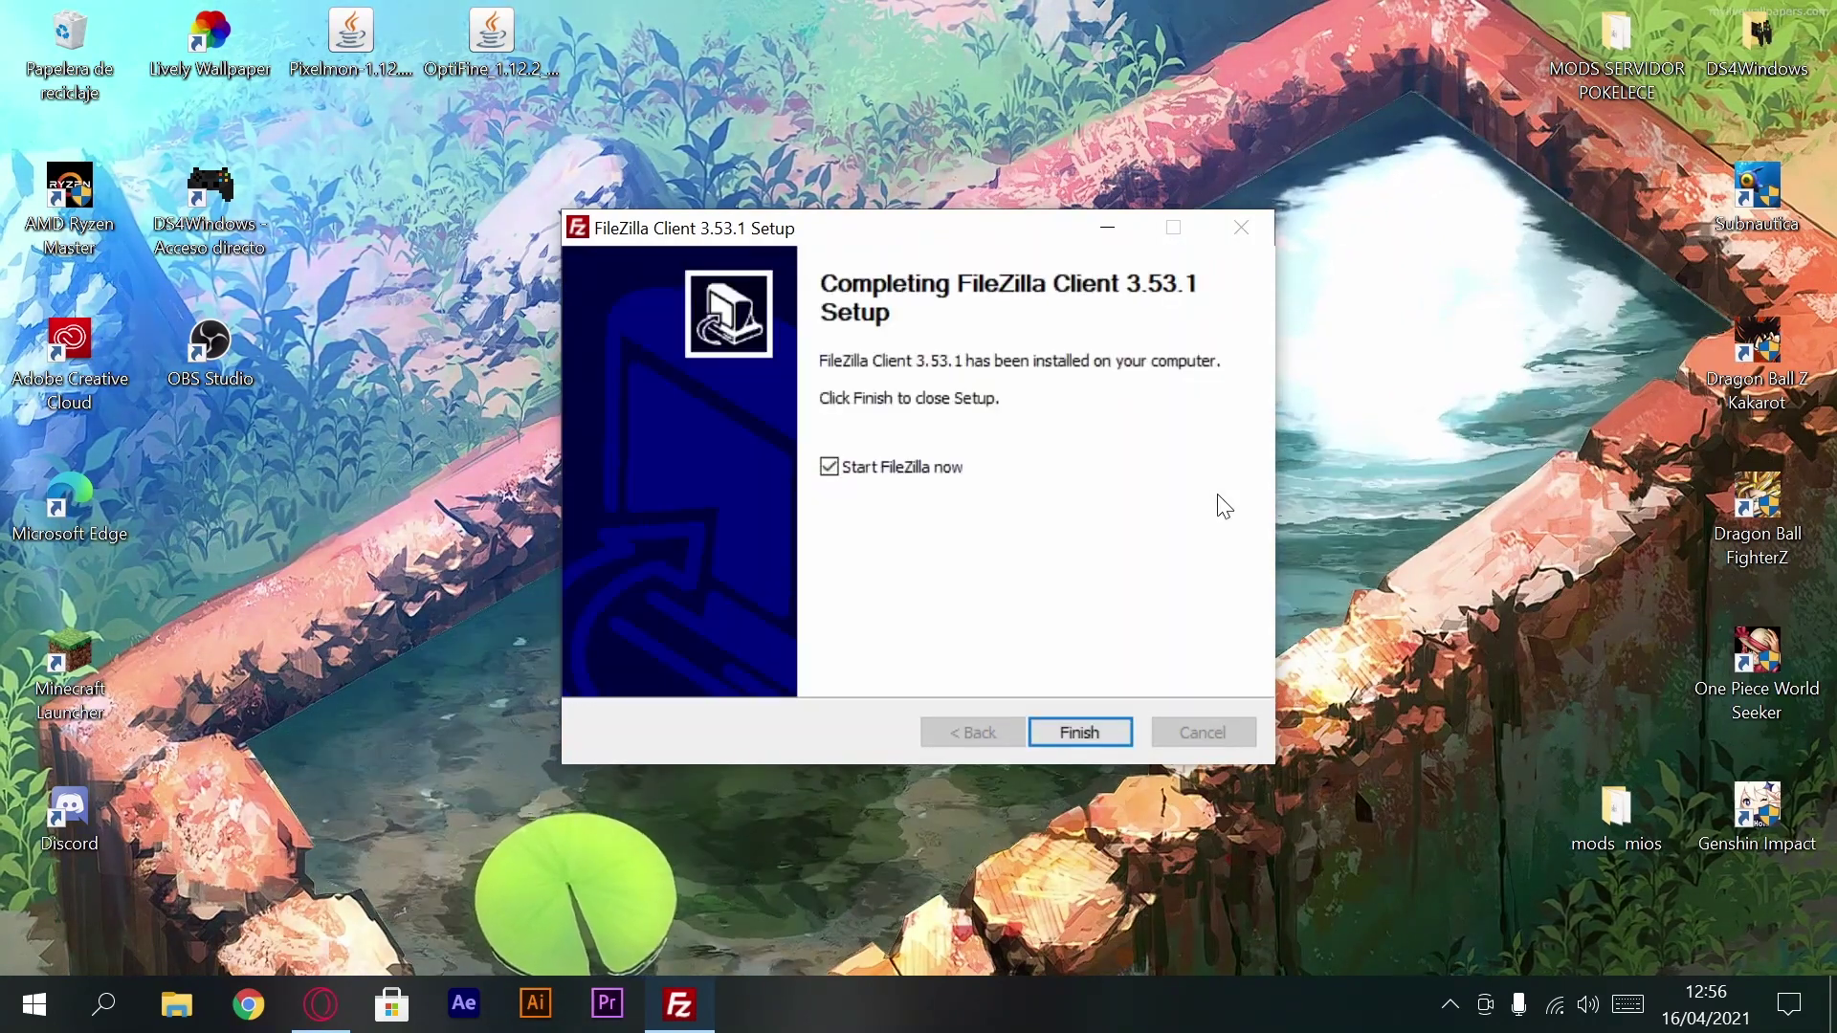
# Step: Finish the setup with FileZilla set to start, and make its message log area slightly taller
pyautogui.click(1093, 731)
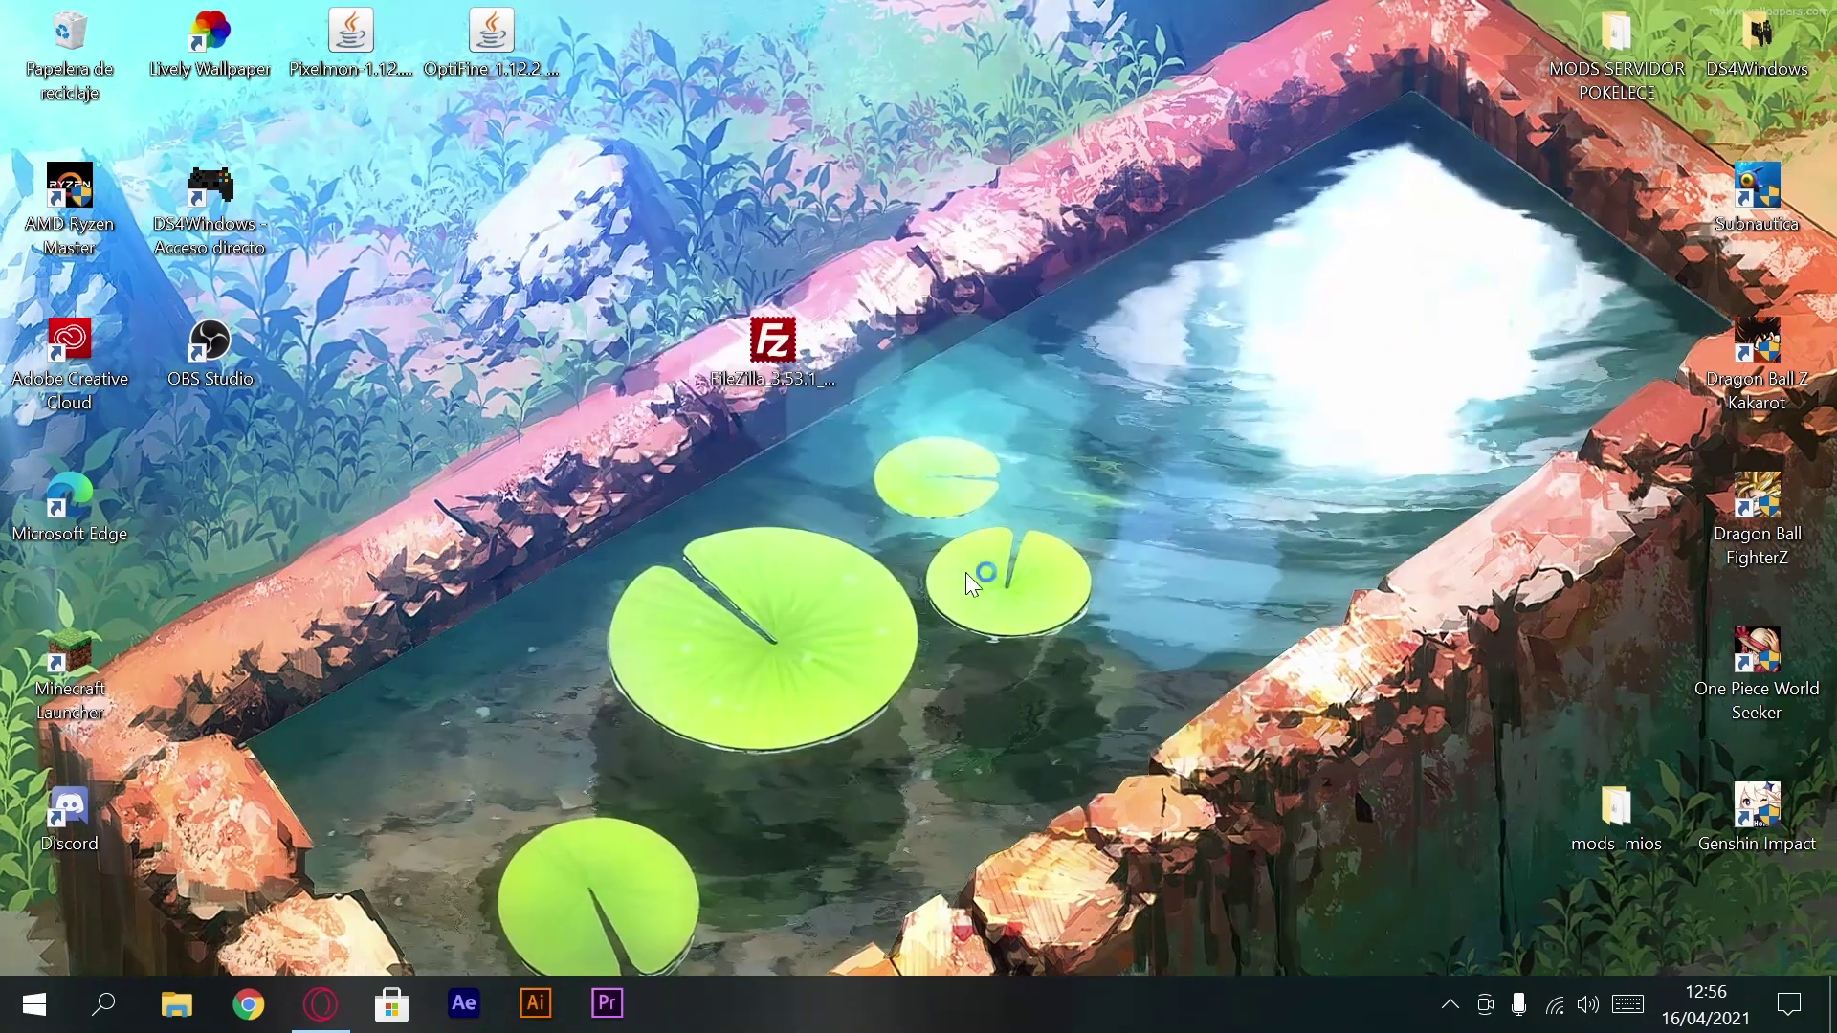
pyautogui.doubleClick(808, 348)
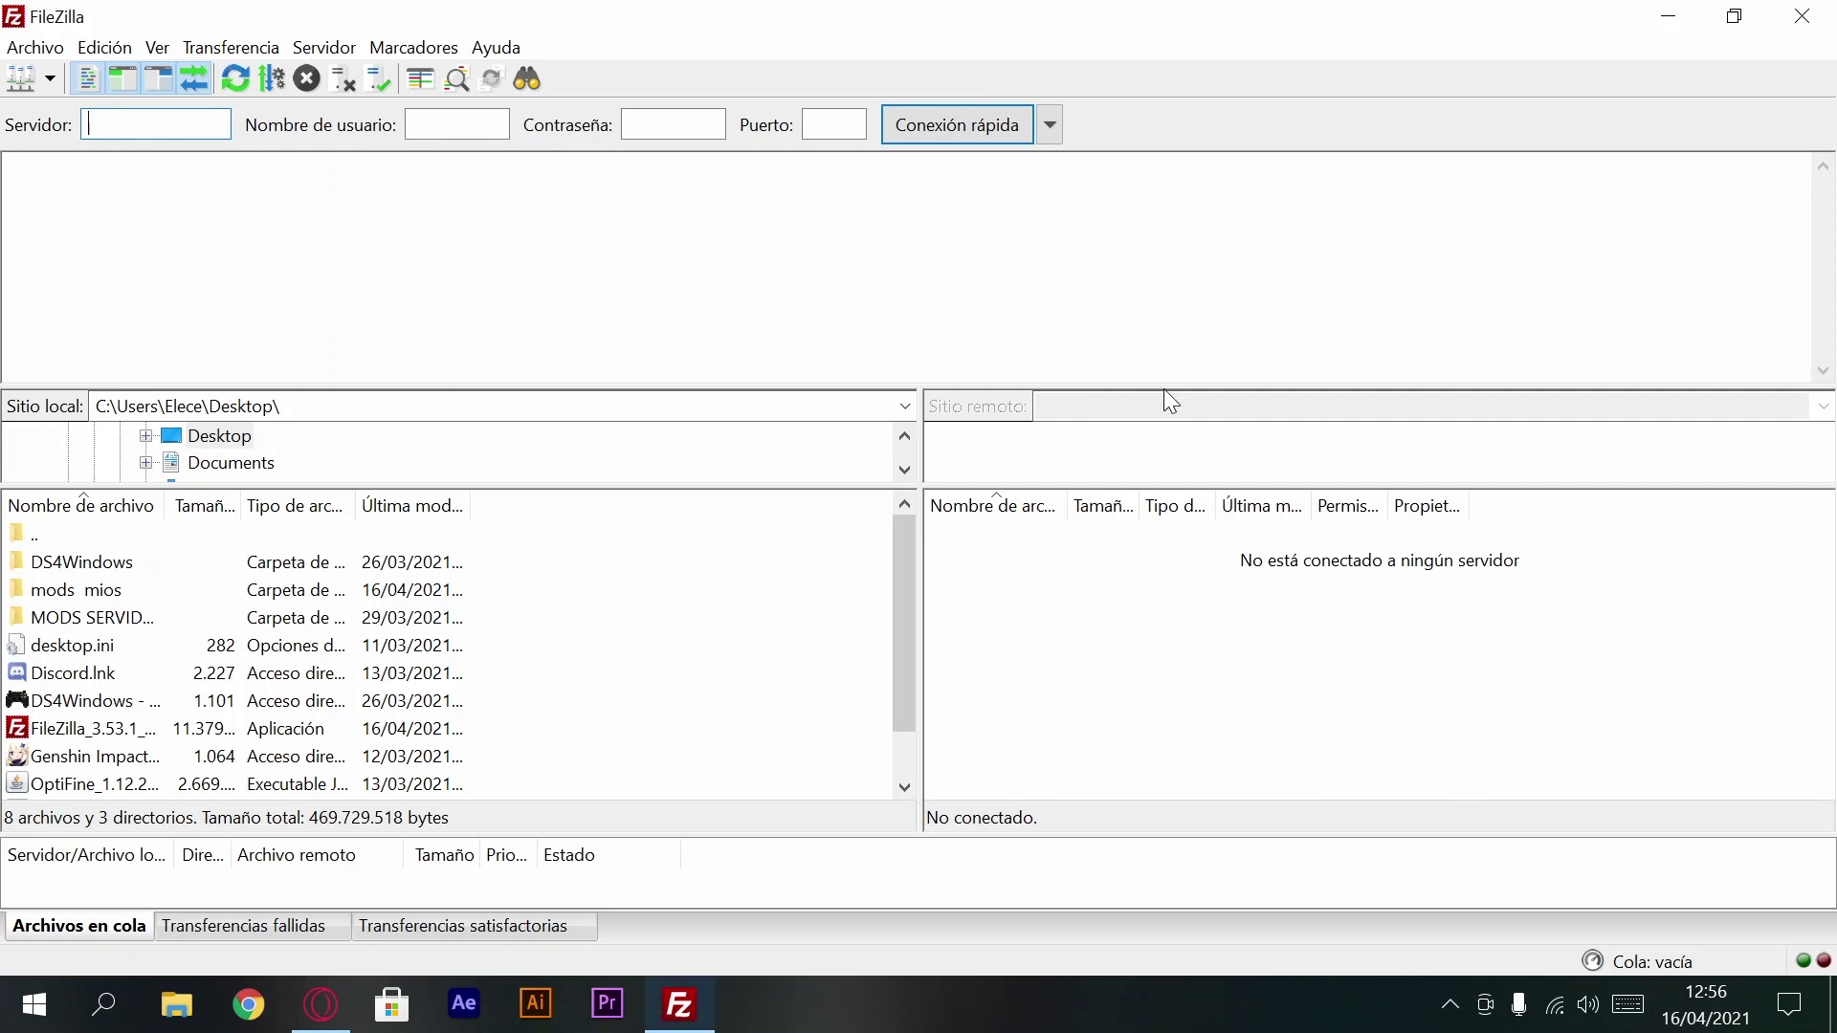
pyautogui.moveTo(1164, 390)
pyautogui.mouseDown()
pyautogui.moveTo(1173, 463)
pyautogui.moveTo(1162, 419)
pyautogui.mouseUp()
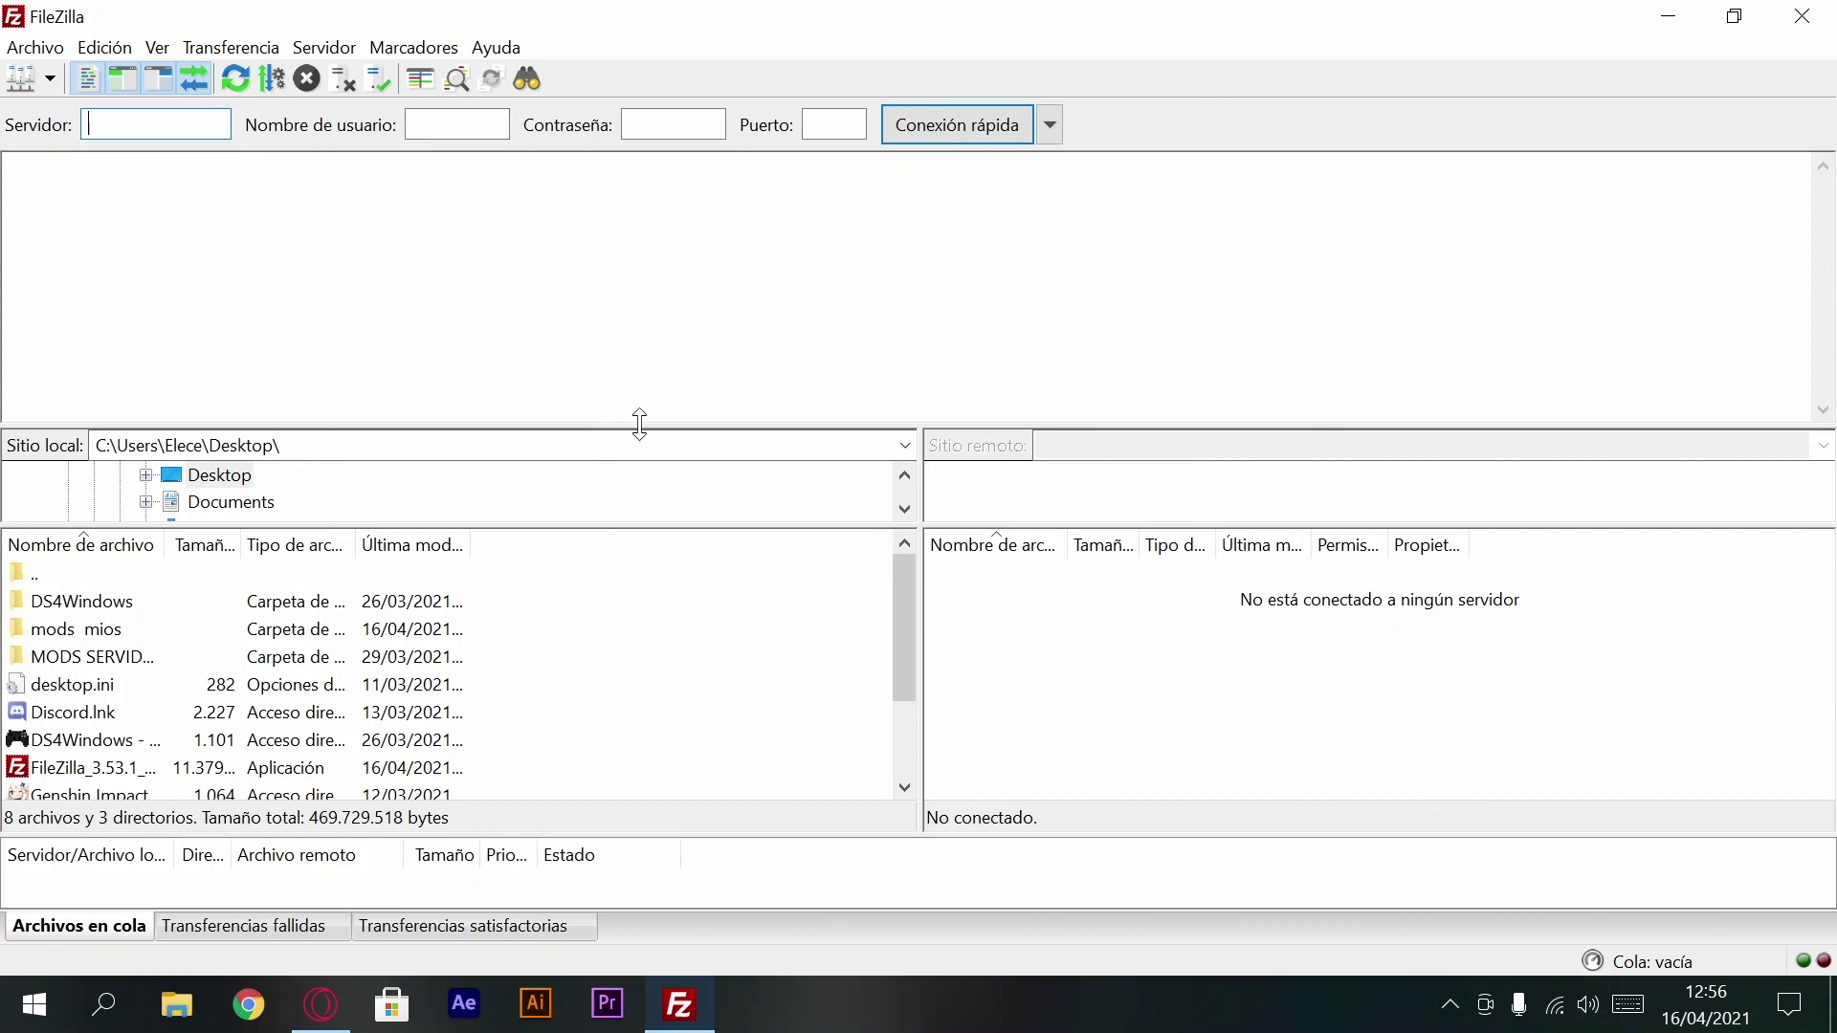
pyautogui.moveTo(646, 423)
pyautogui.mouseDown()
pyautogui.moveTo(648, 382)
pyautogui.moveTo(662, 421)
pyautogui.mouseUp()
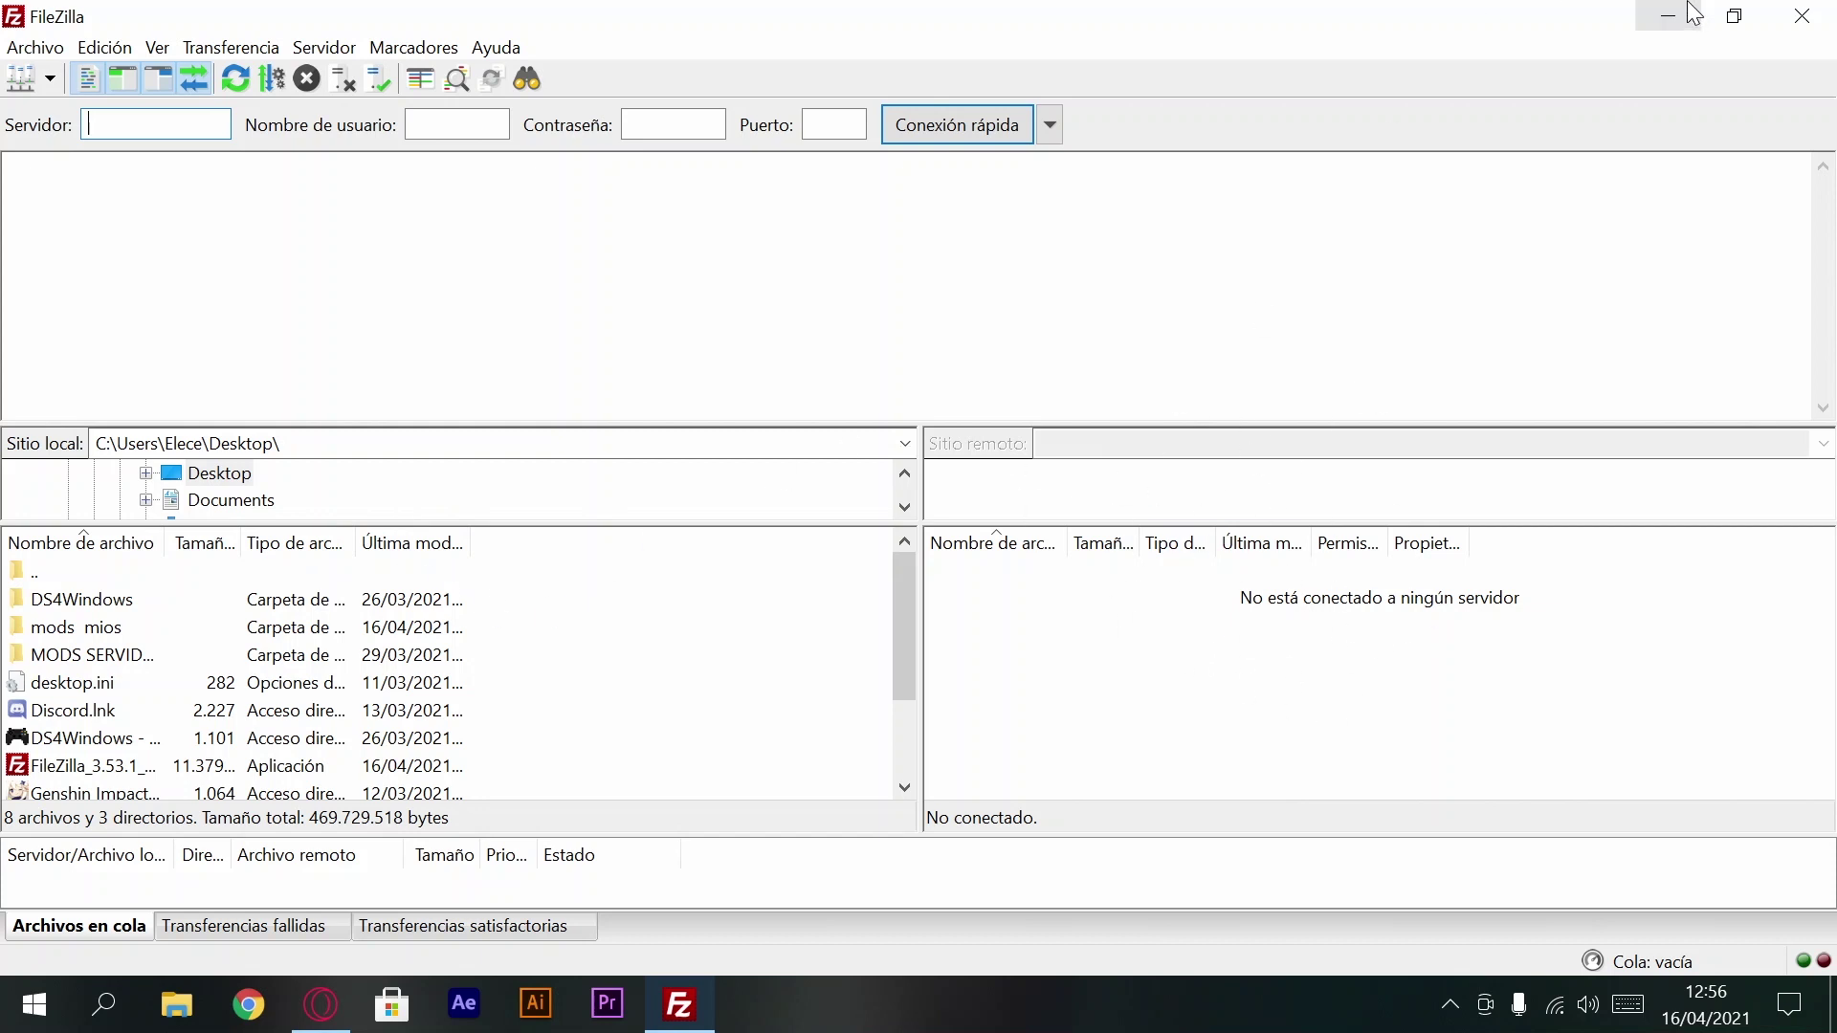
# Step: Return to the browser, close the FileZilla download page, and copy the SFTP server address from the TUTORIAL 02 settings
pyautogui.click(348, 1020)
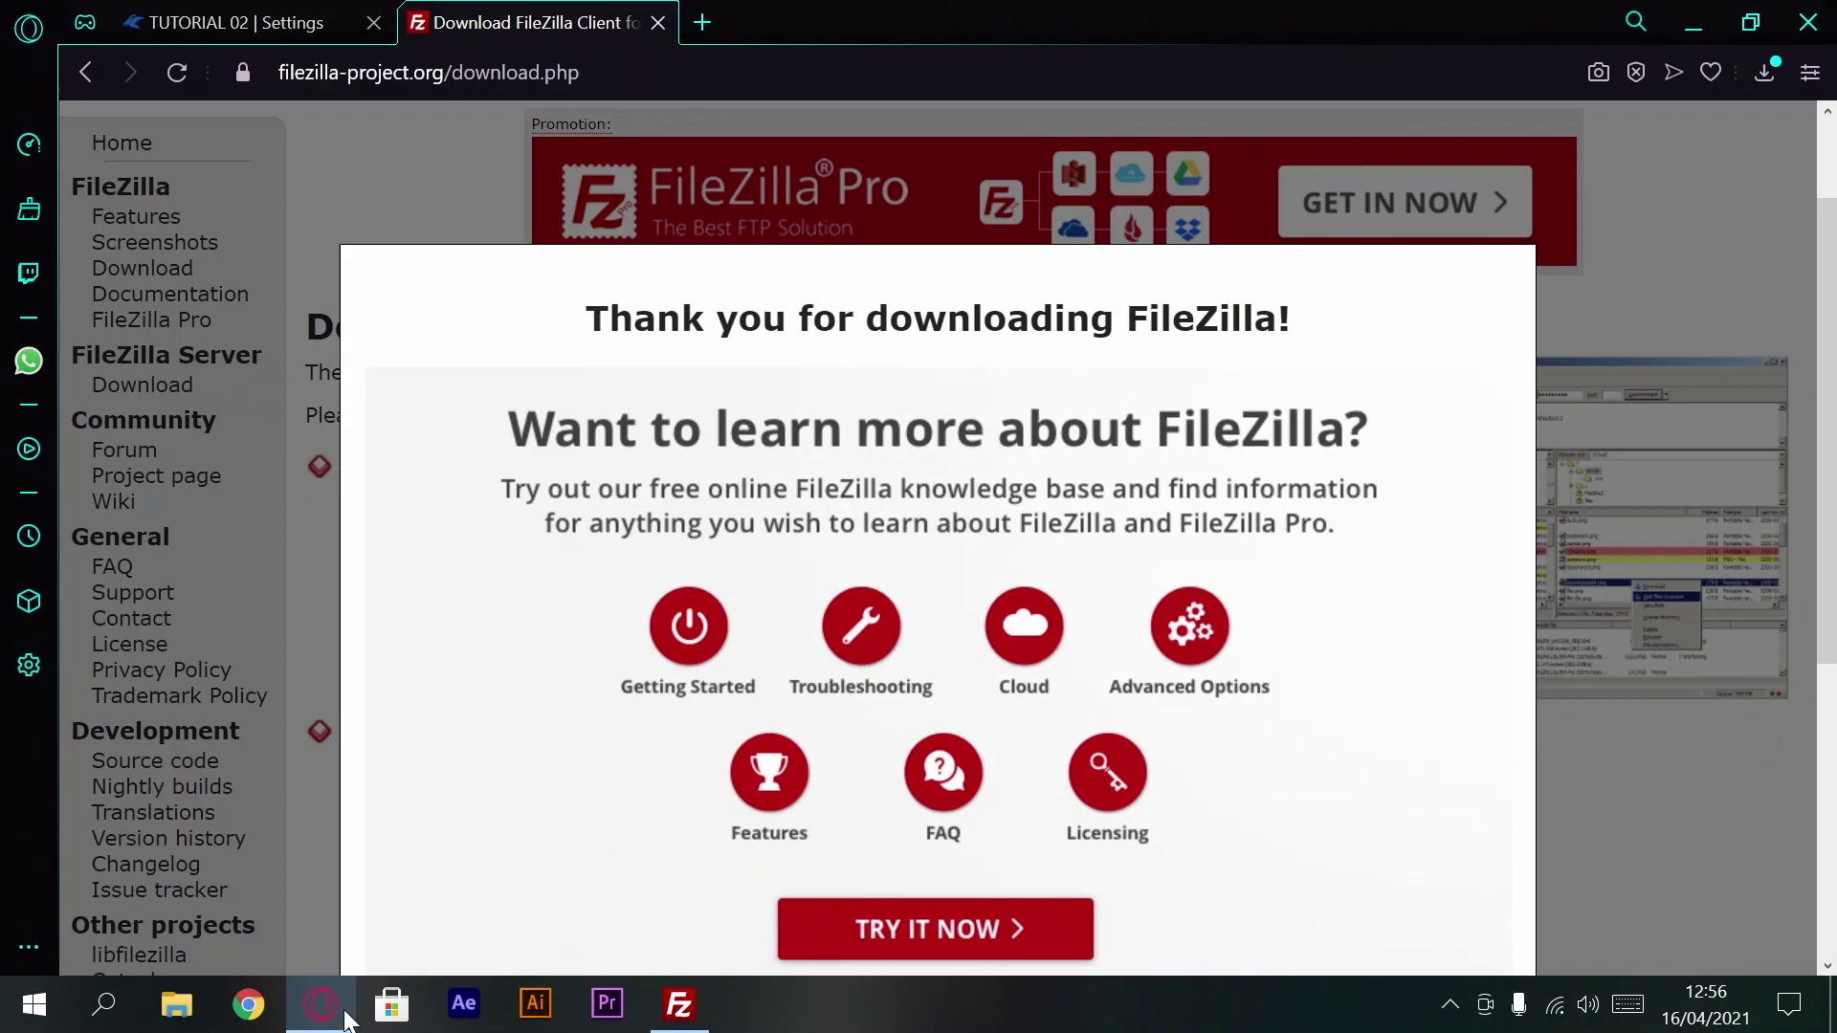
pyautogui.click(657, 21)
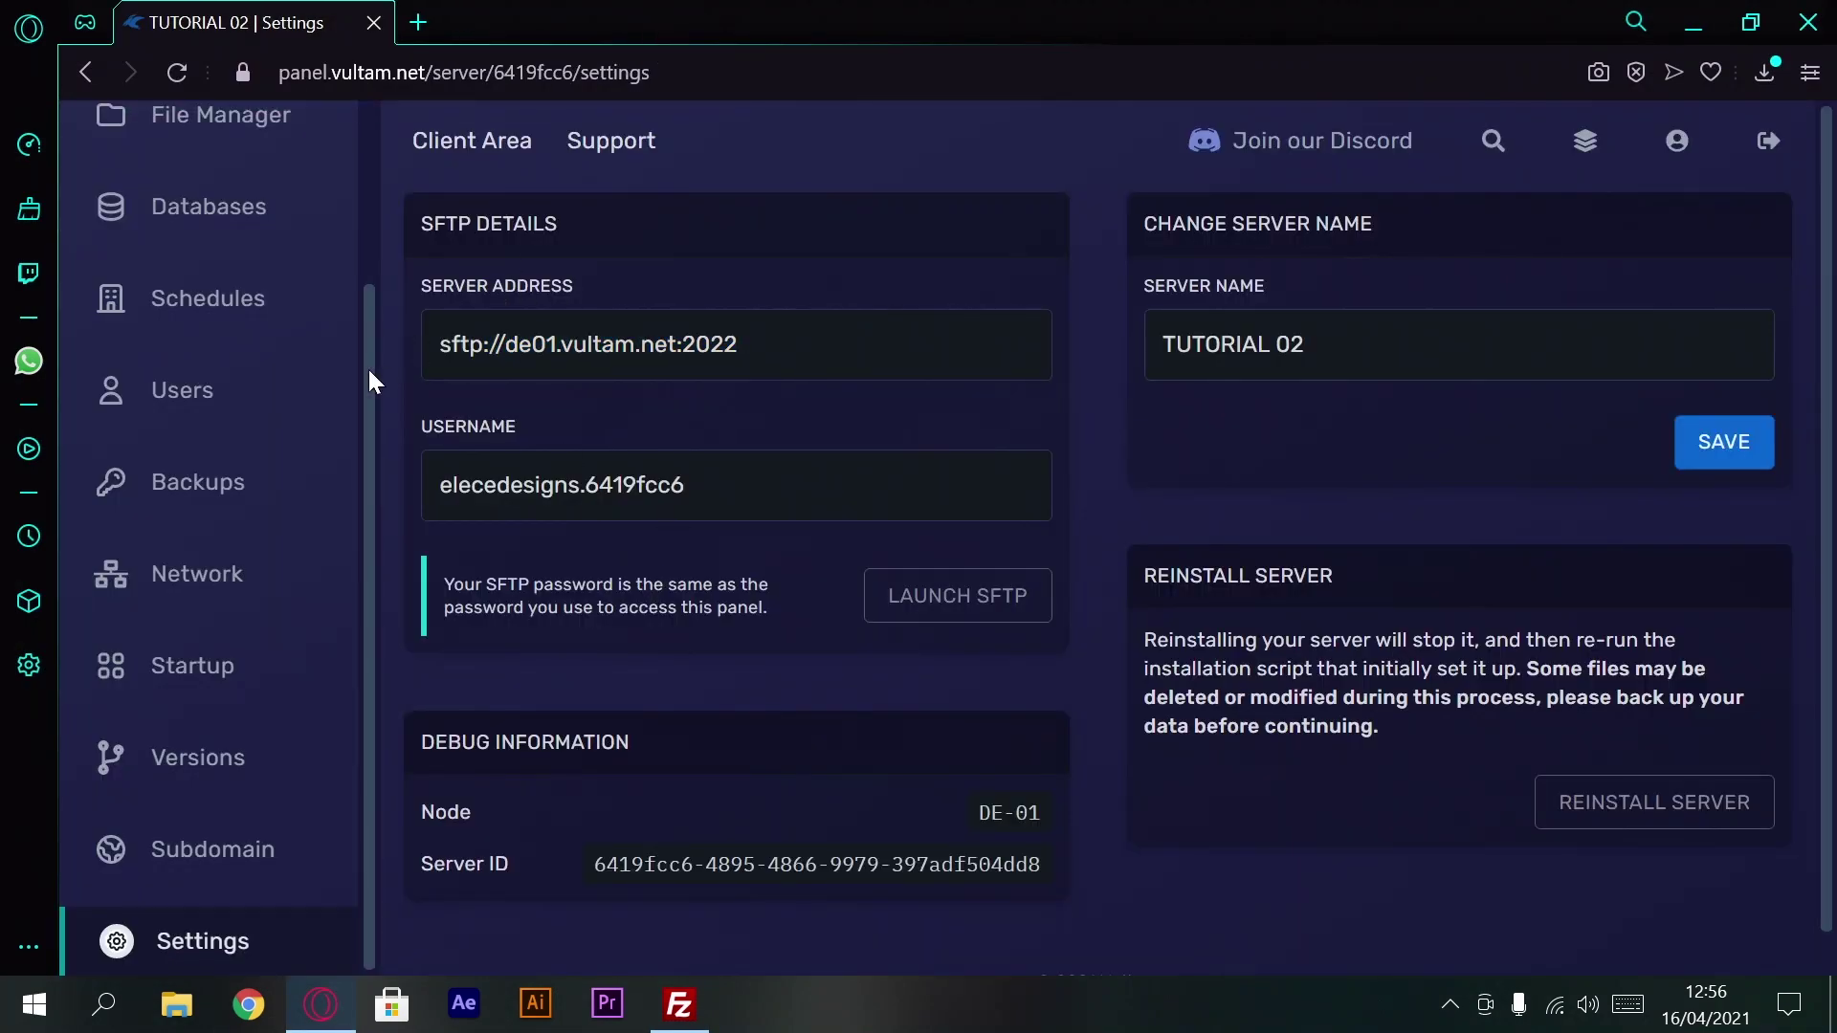
pyautogui.moveTo(369, 369); pyautogui.dragTo(759, 368)
pyautogui.hotkey('ctrl', 'c')
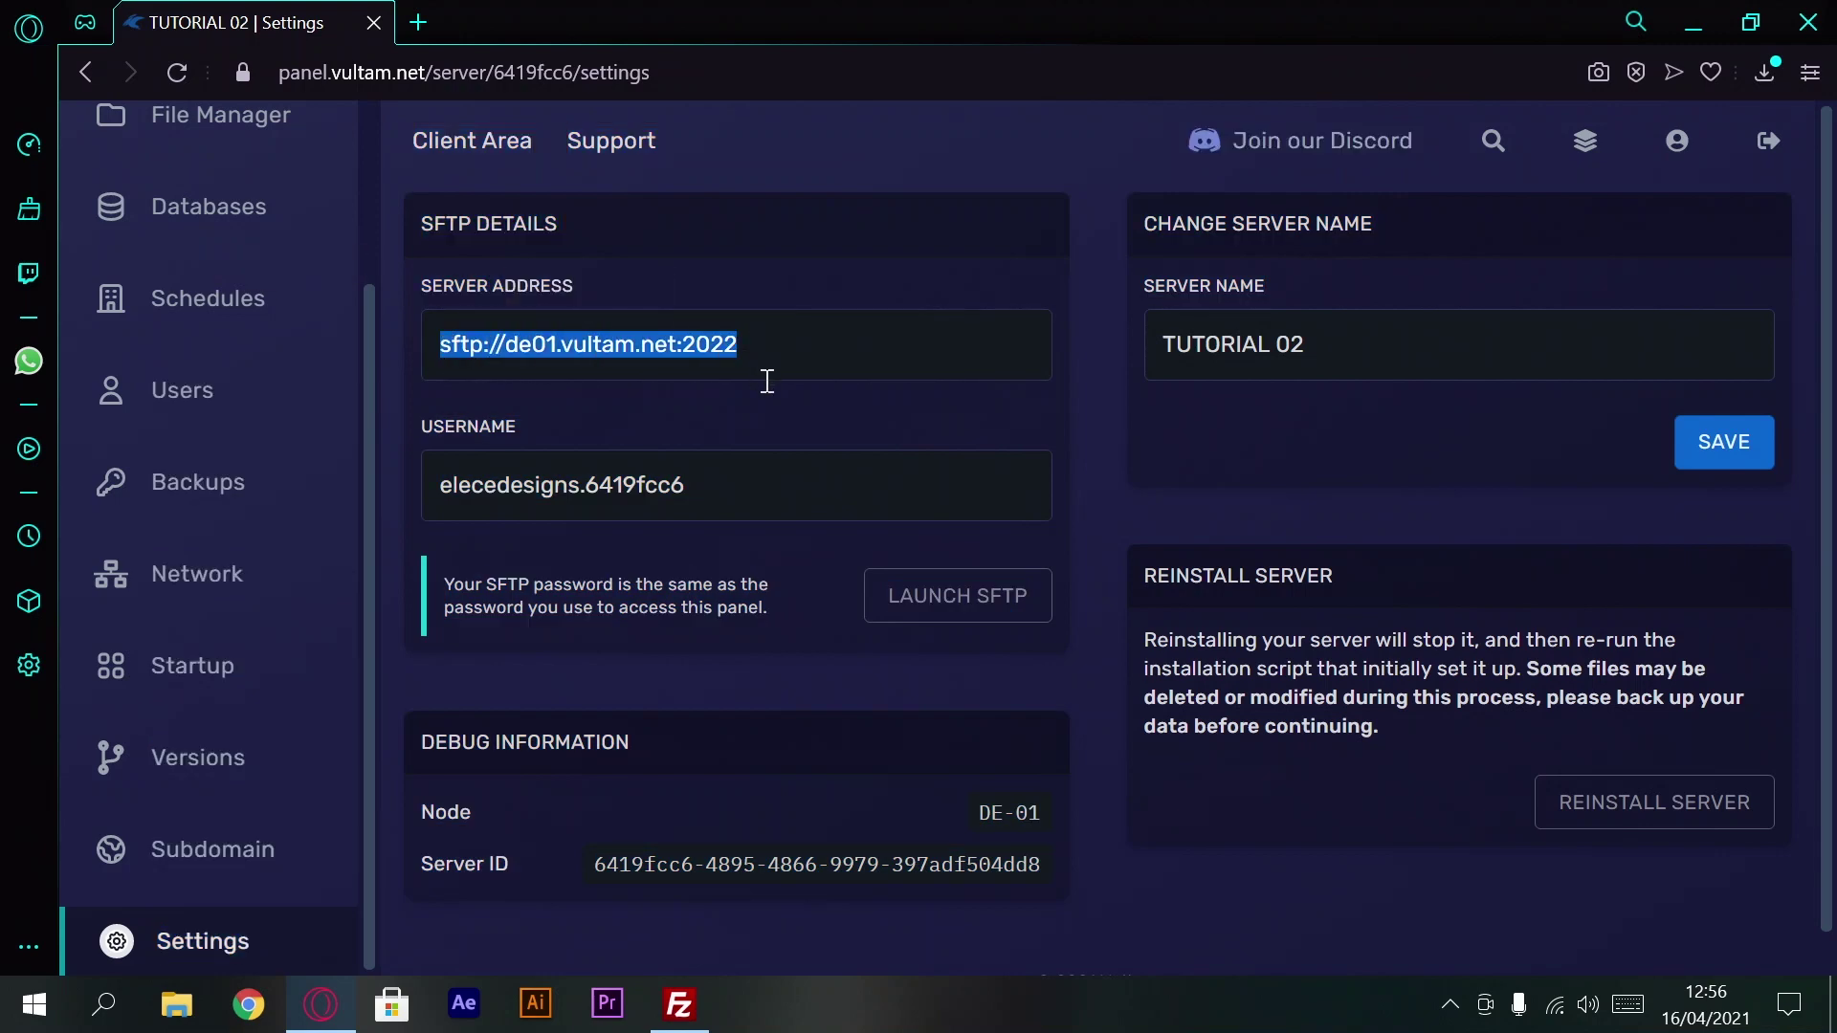
# Step: In FileZilla, enter sftp://de01.vultam.net as the server without the port suffix, and set the port to 2022
pyautogui.click(680, 1005)
pyautogui.click(199, 123)
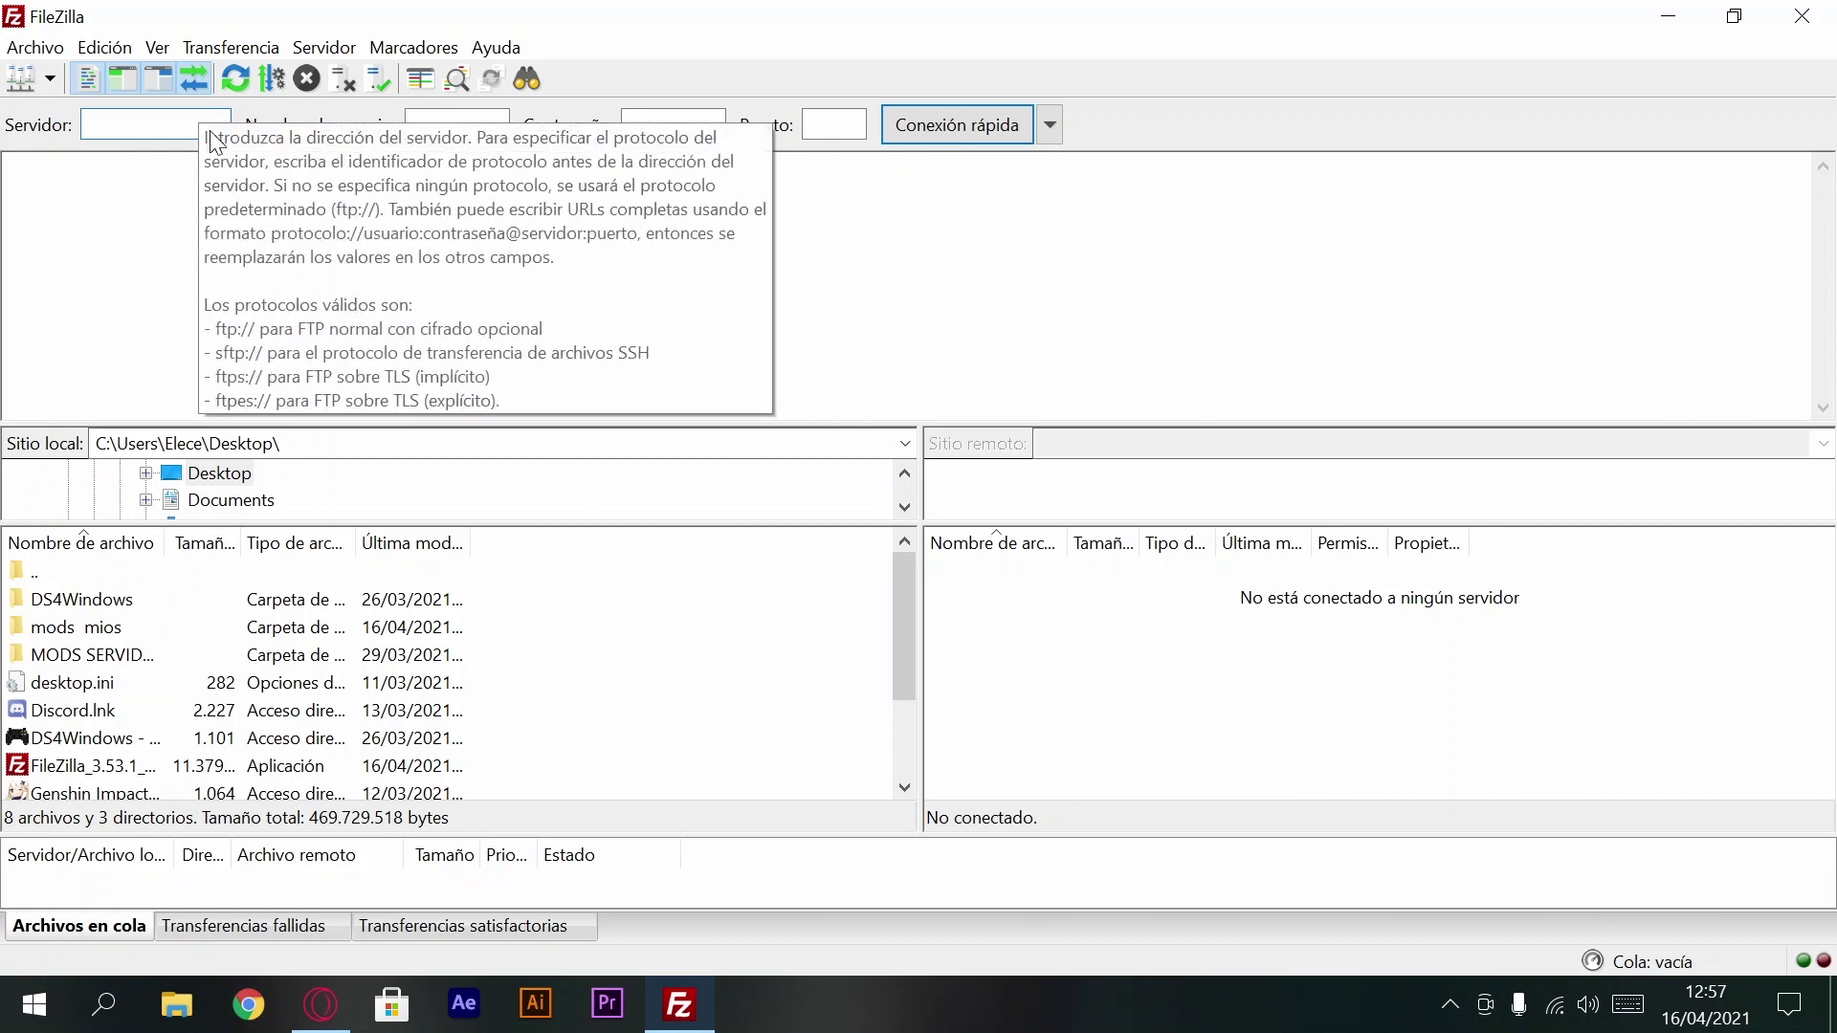
pyautogui.hotkey('ctrl', 'v')
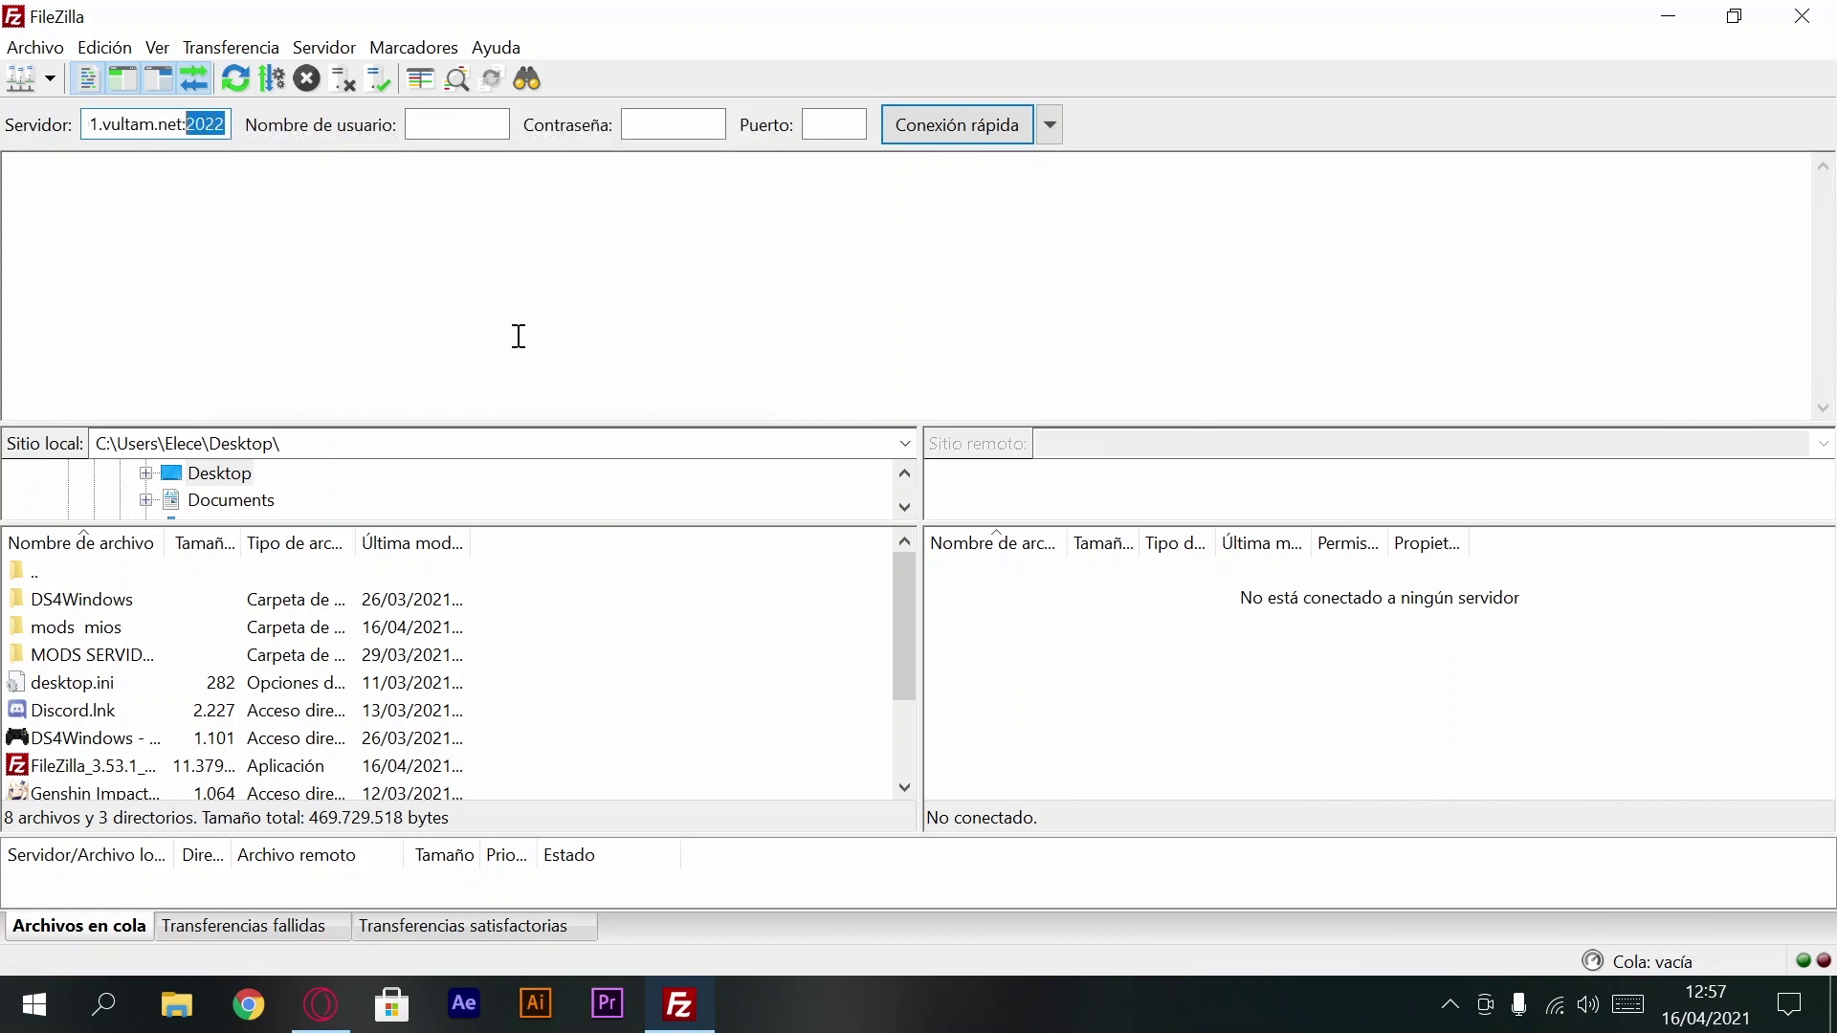
pyautogui.press('BackSpace')
pyautogui.press('BackSpace')
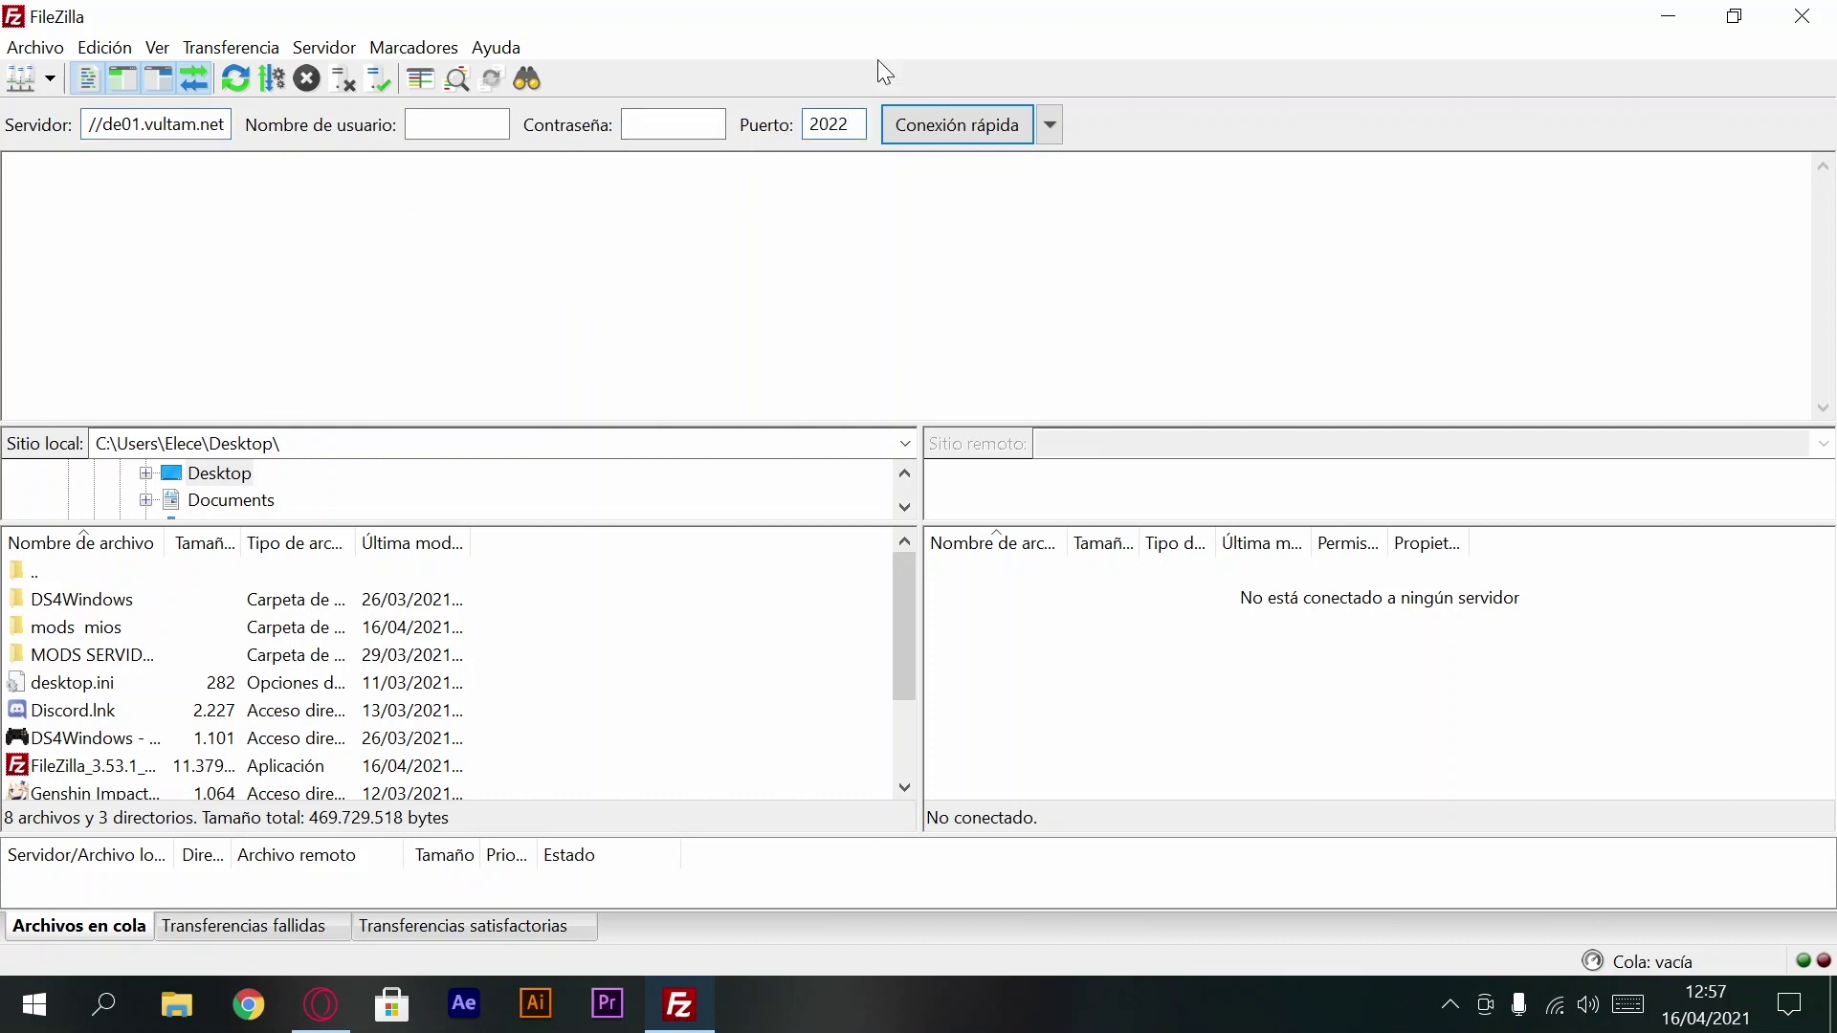
# Step: Copy the SFTP username from the server settings in the browser and enter it as FileZilla's connection username
pyautogui.click(321, 1004)
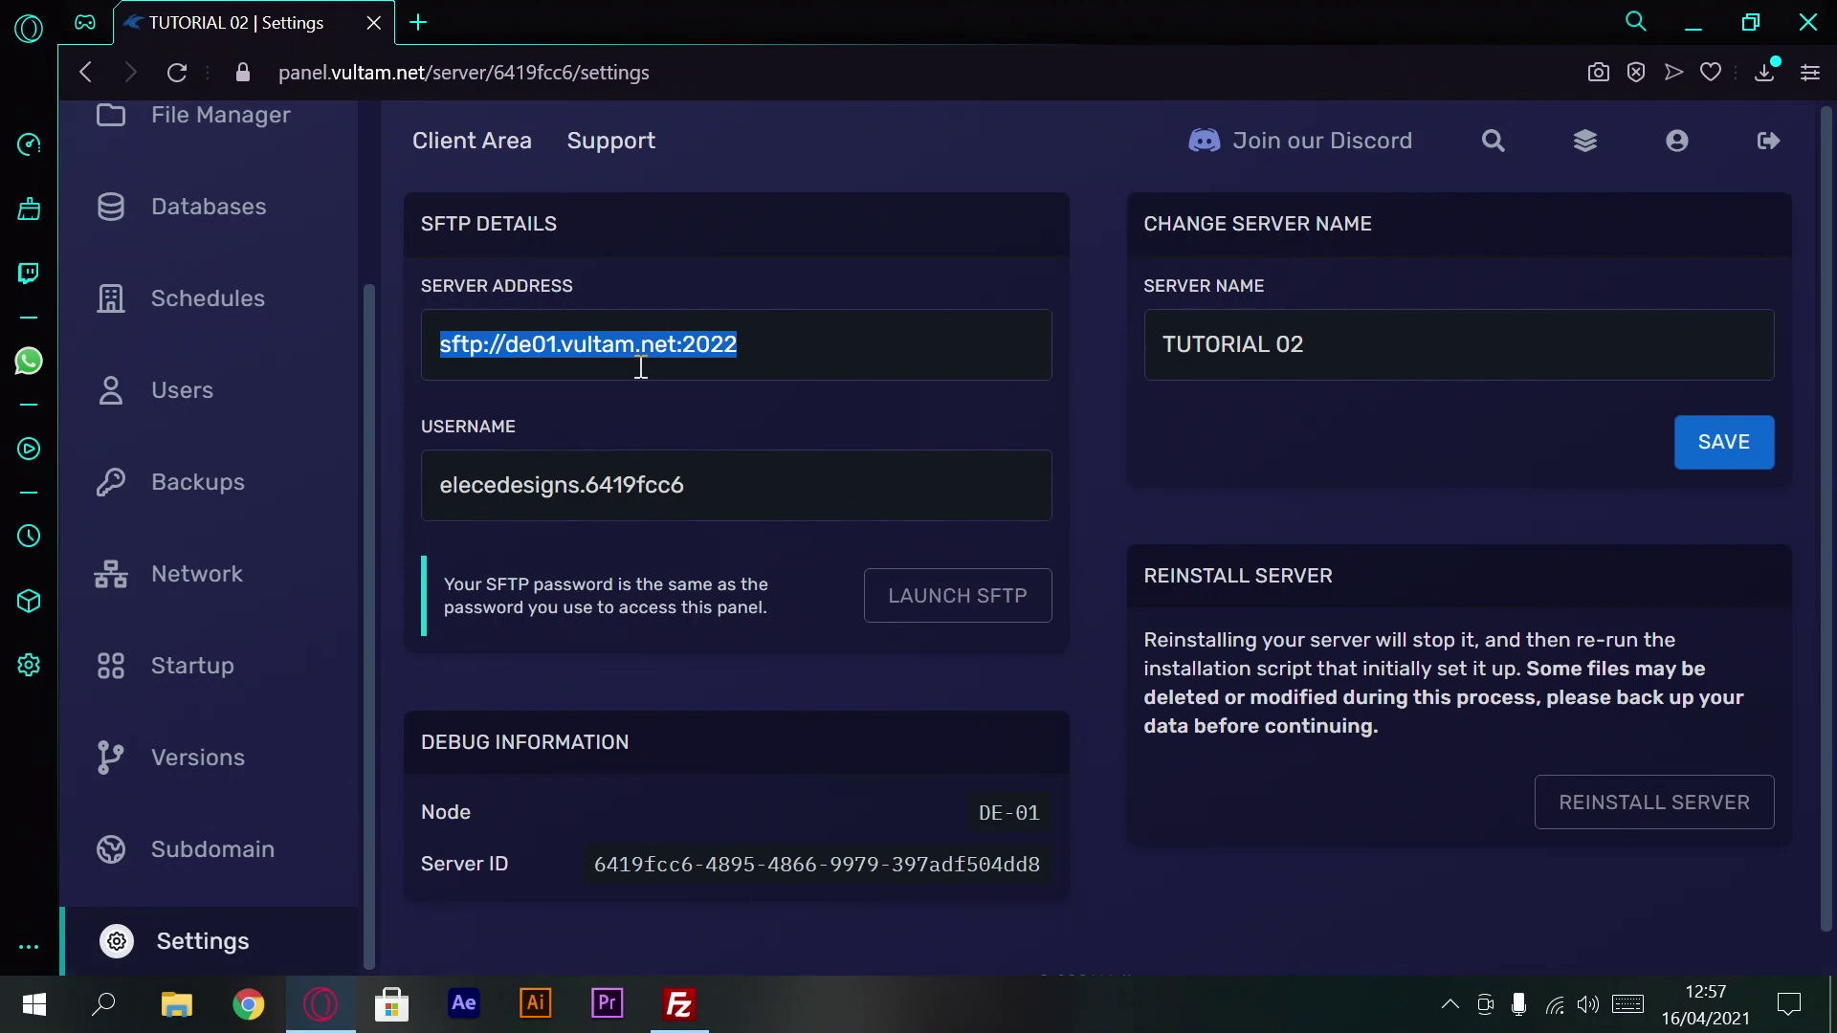
pyautogui.click(679, 1005)
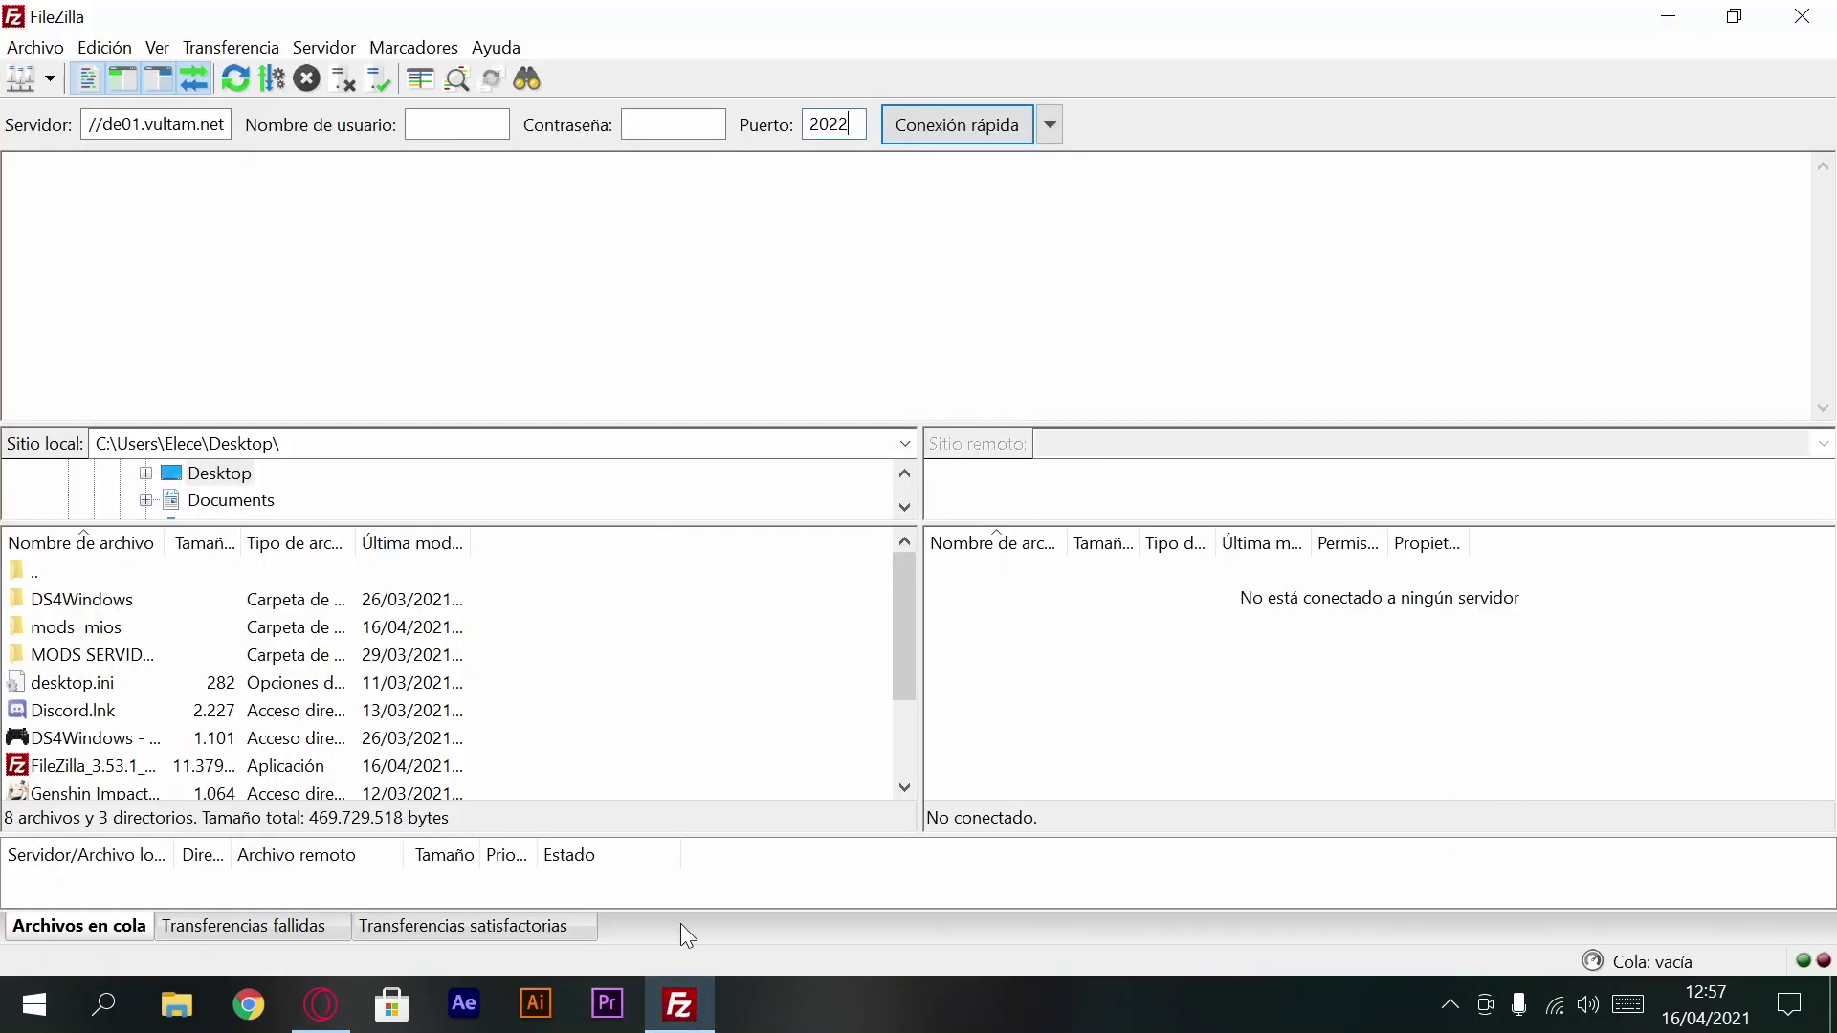
pyautogui.click(451, 130)
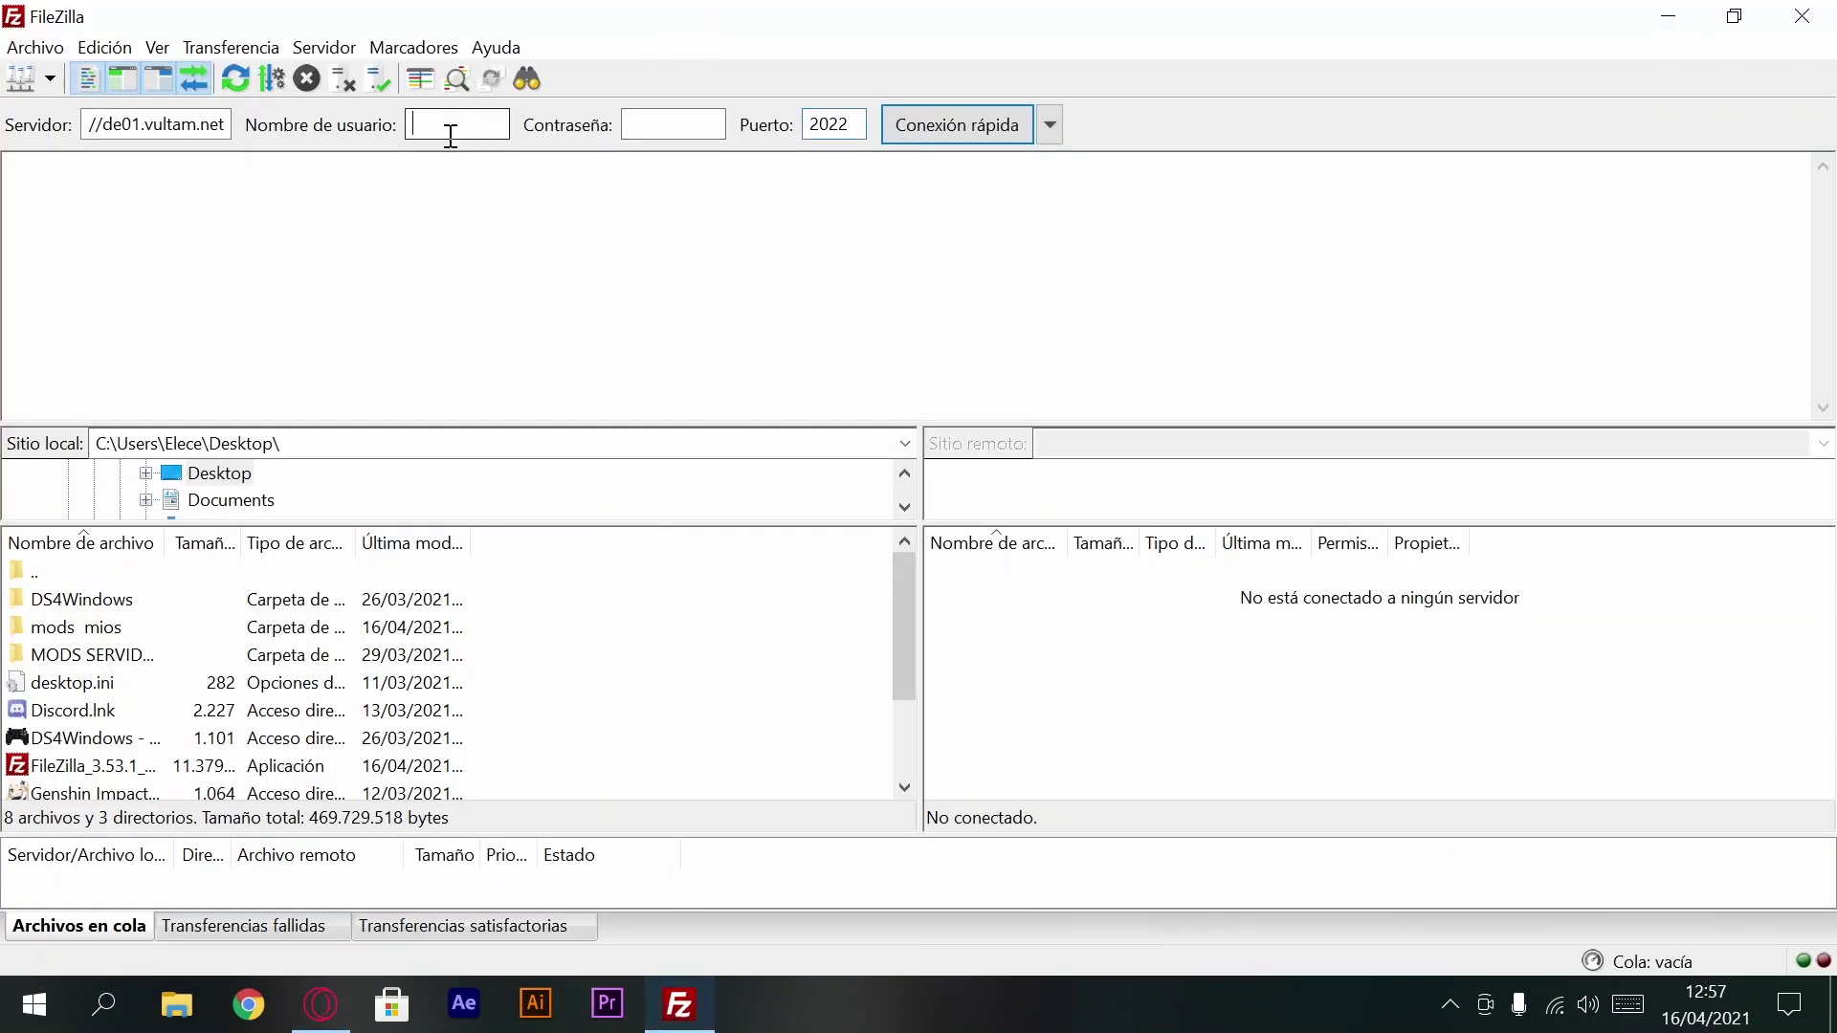
pyautogui.click(321, 1004)
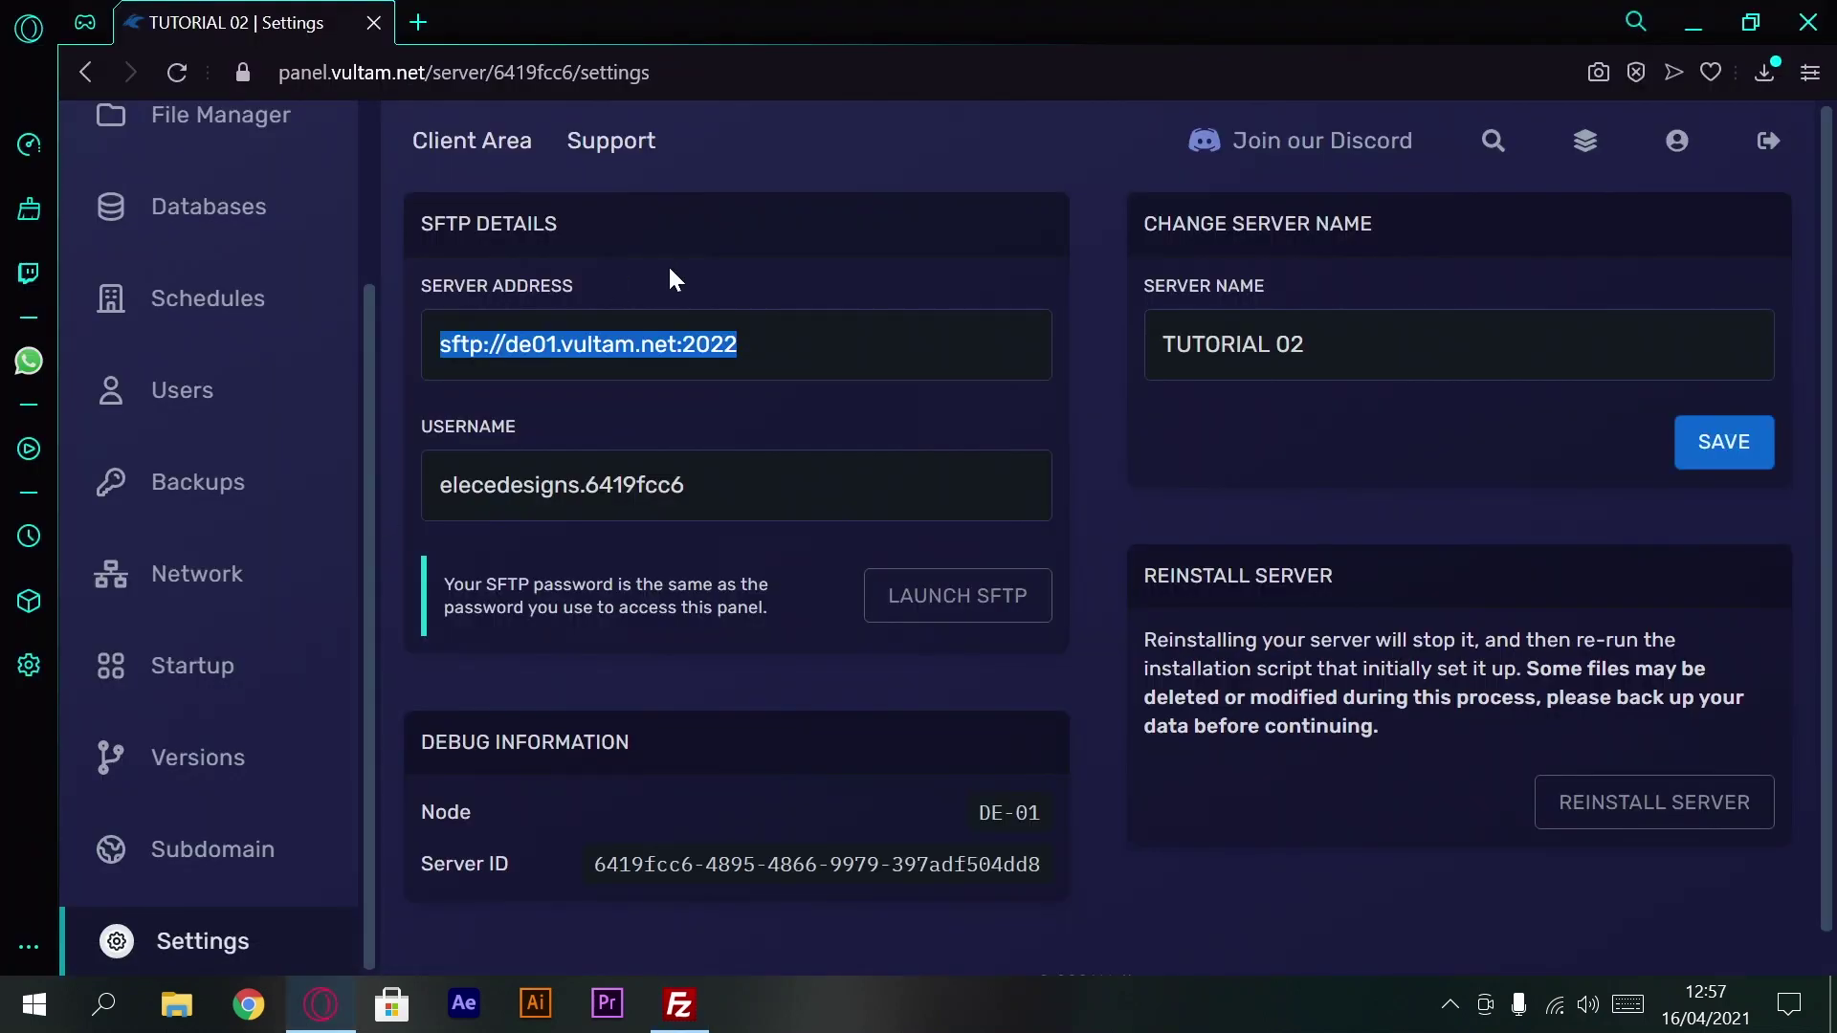
pyautogui.moveTo(742, 500); pyautogui.dragTo(457, 466)
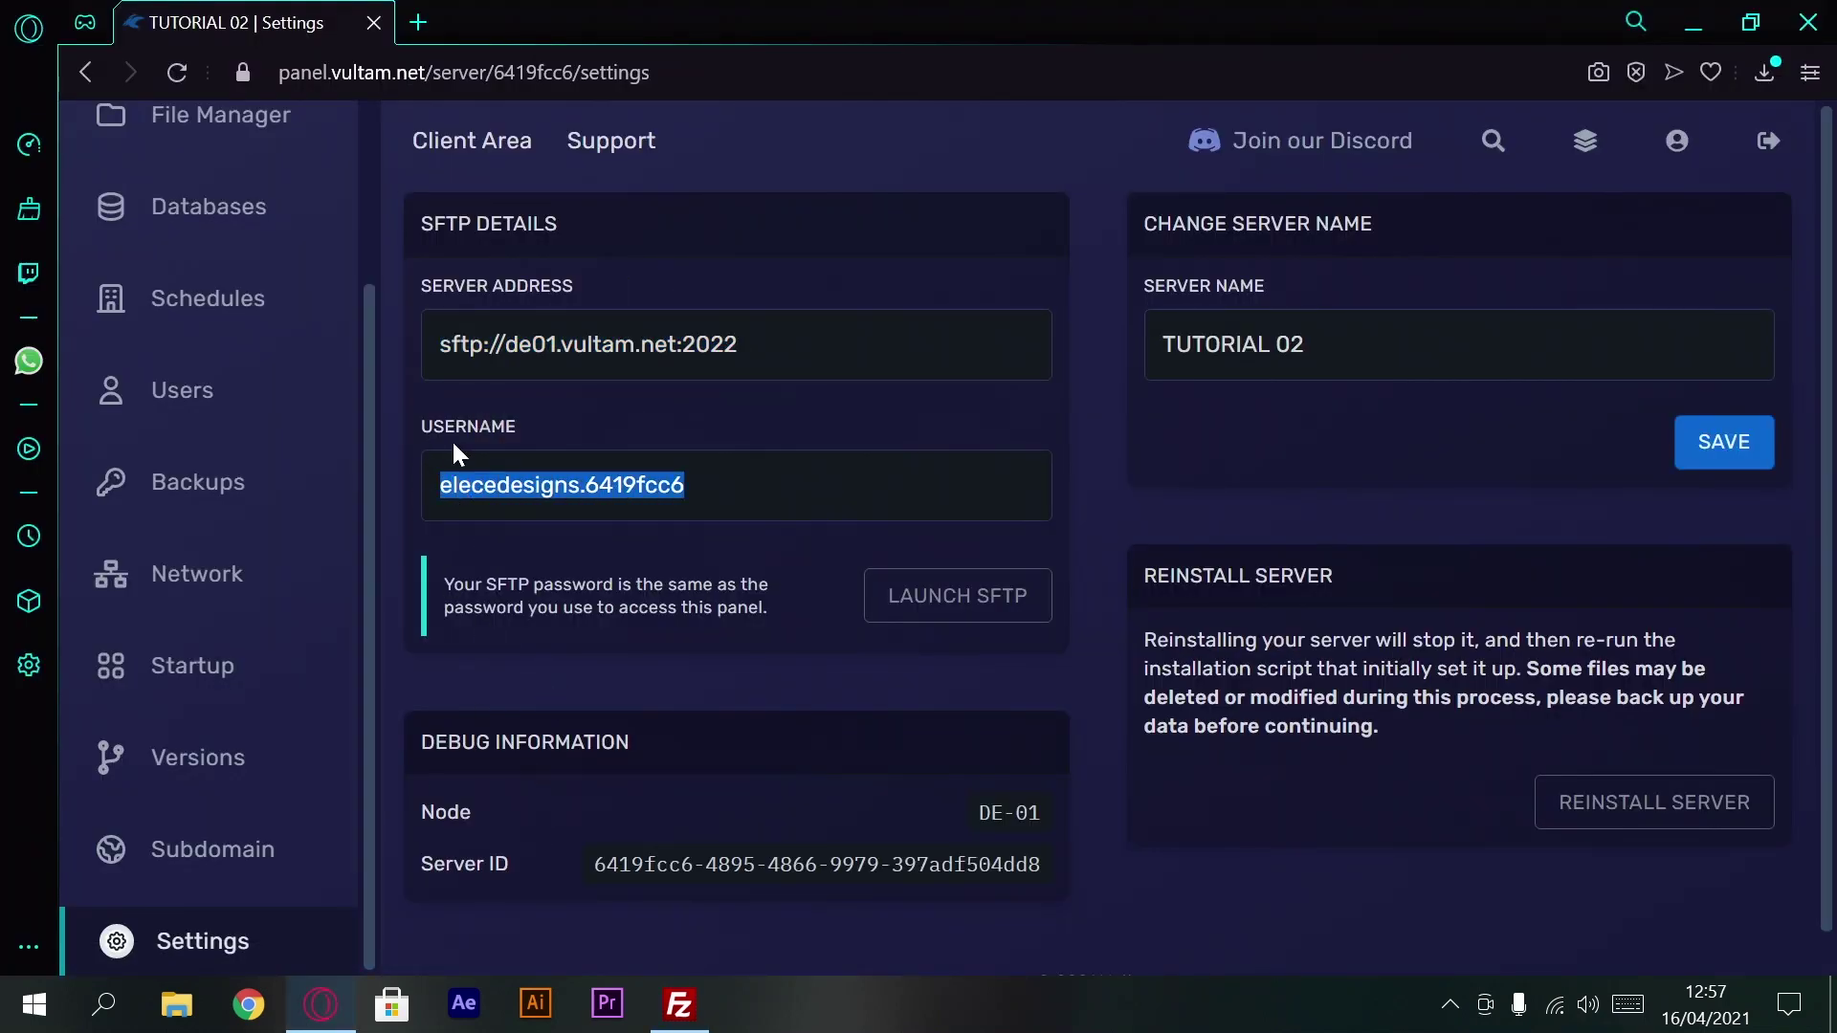
pyautogui.click(681, 1004)
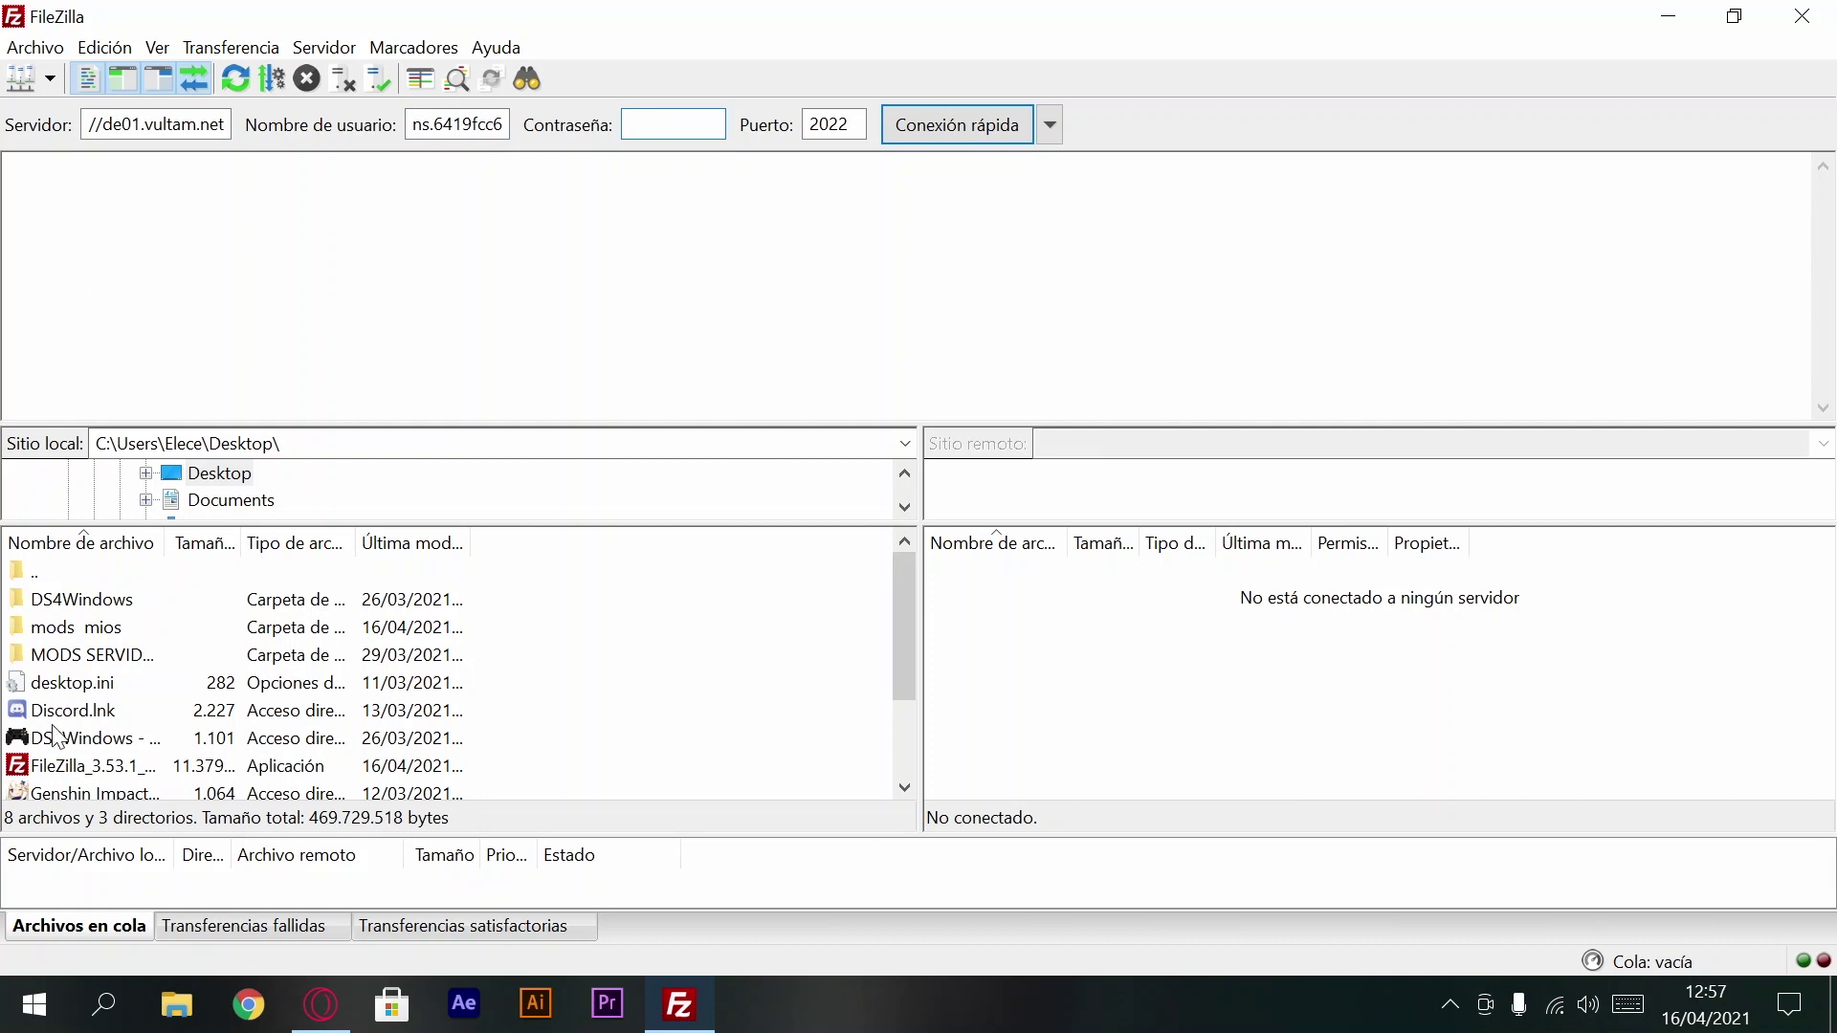
# Step: Switch to the browser, reopen the TUTORIAL 02 server from the panel dashboard, and look over its console page
pyautogui.click(321, 1005)
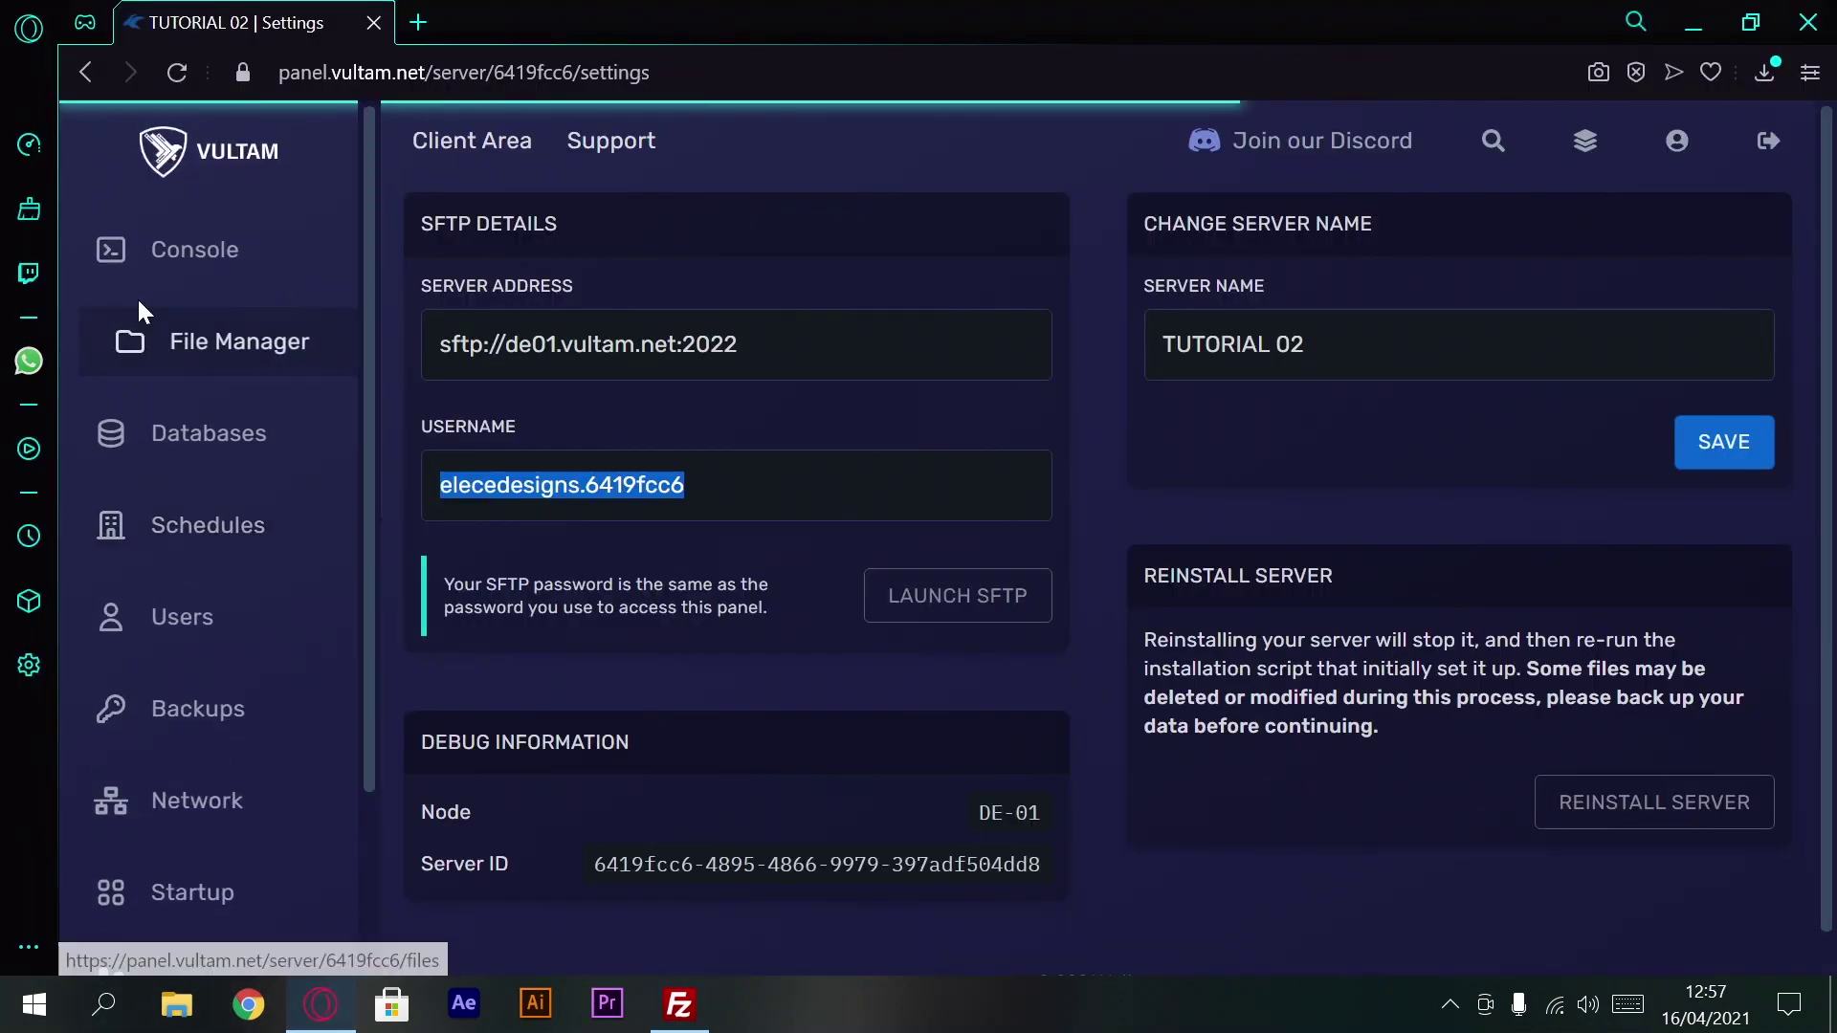
pyautogui.click(232, 155)
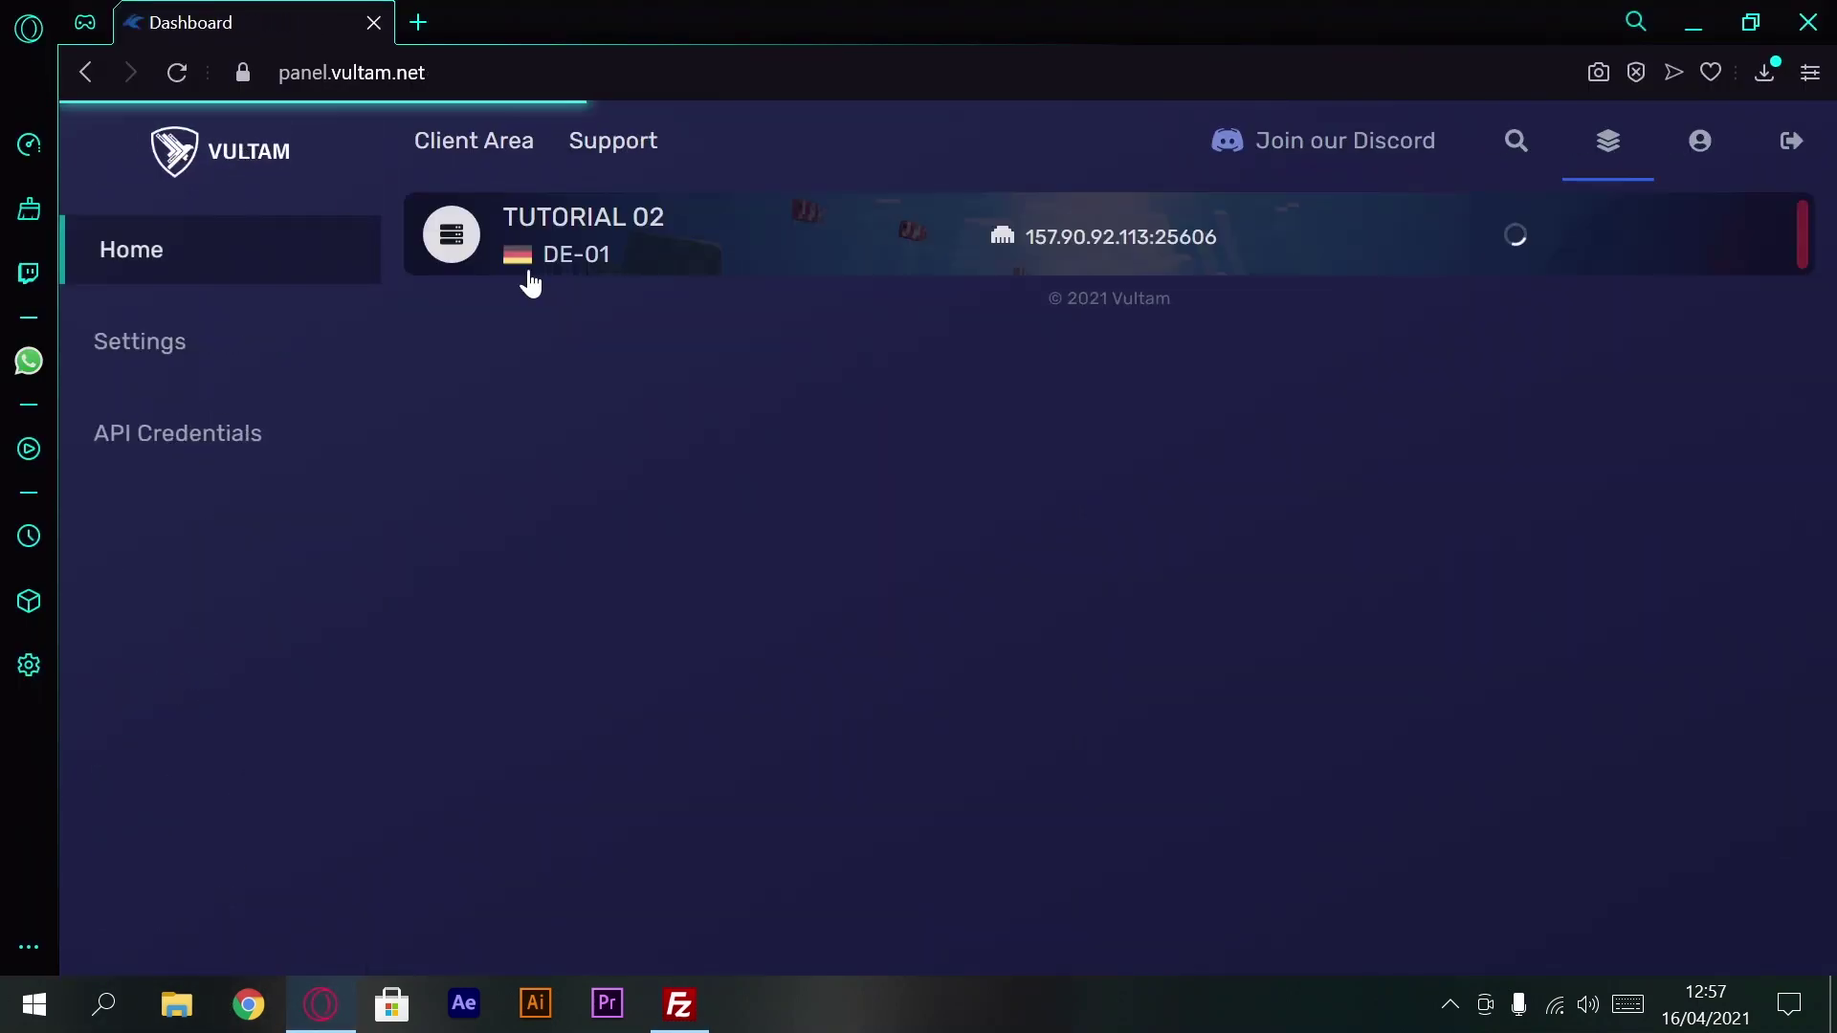
pyautogui.click(755, 229)
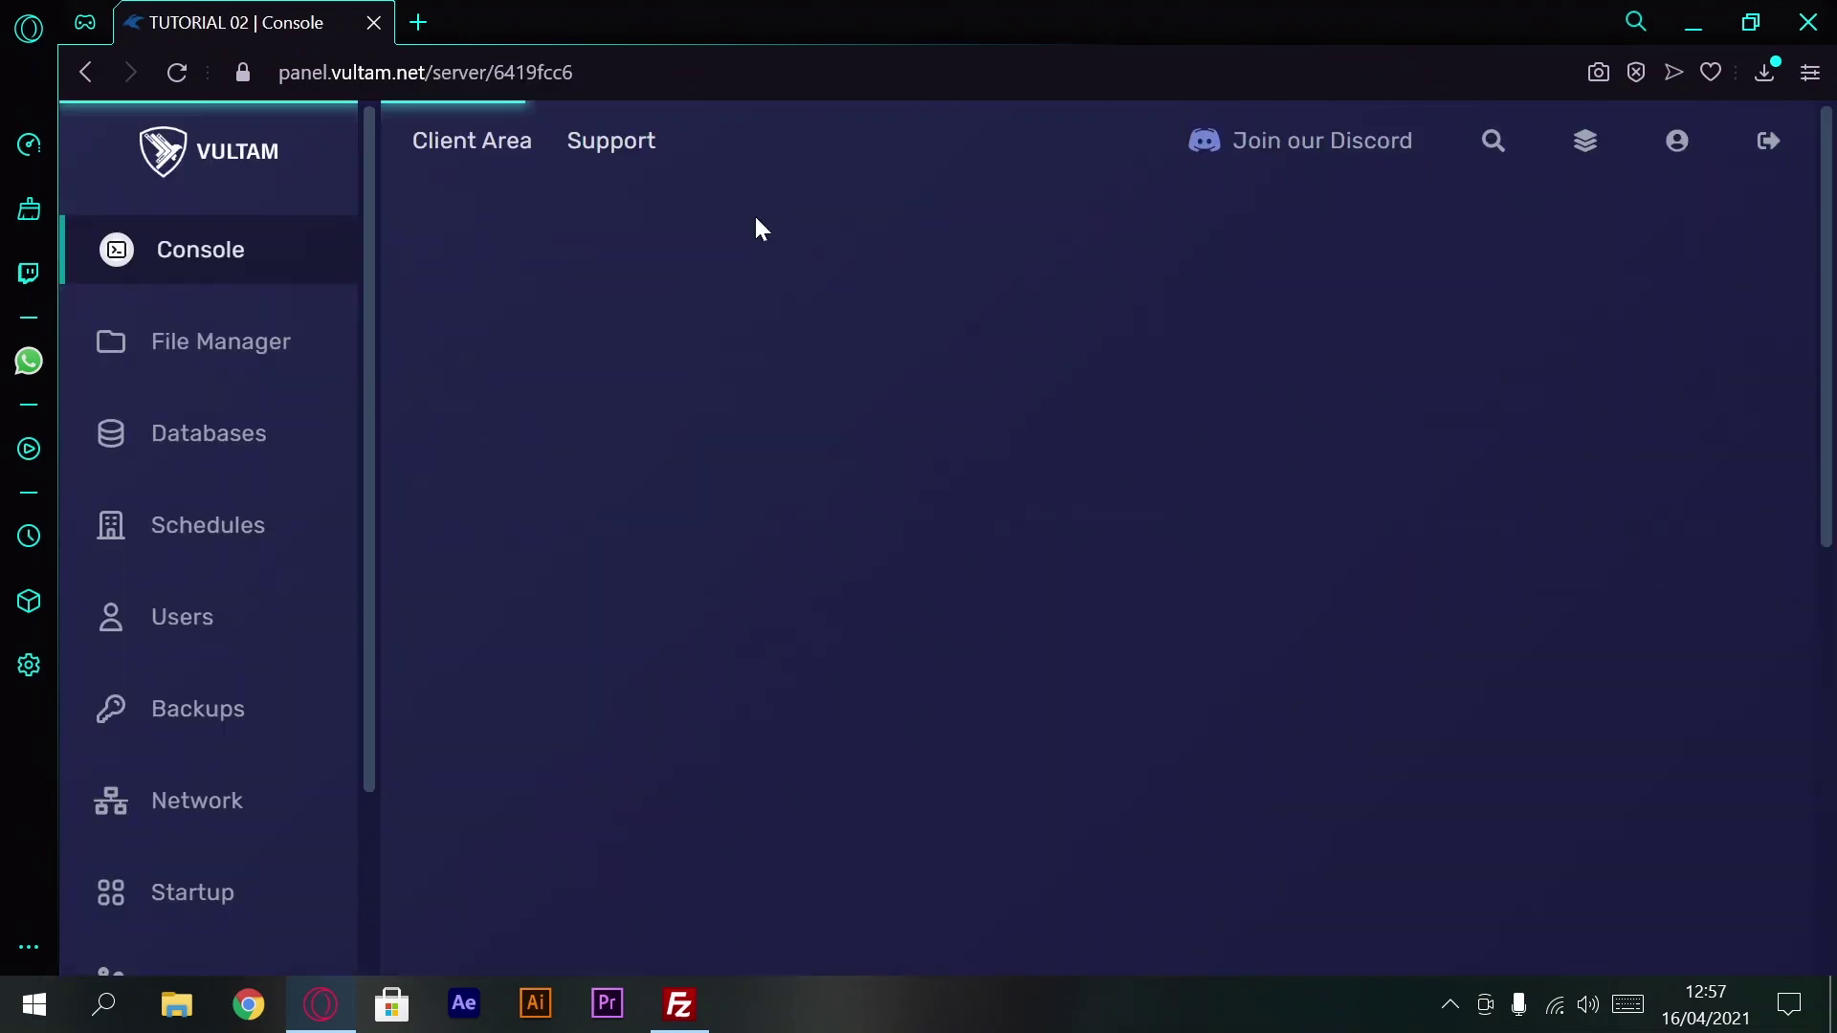
pyautogui.scroll(-4, 795, 484)
pyautogui.scroll(-2, 172, 756)
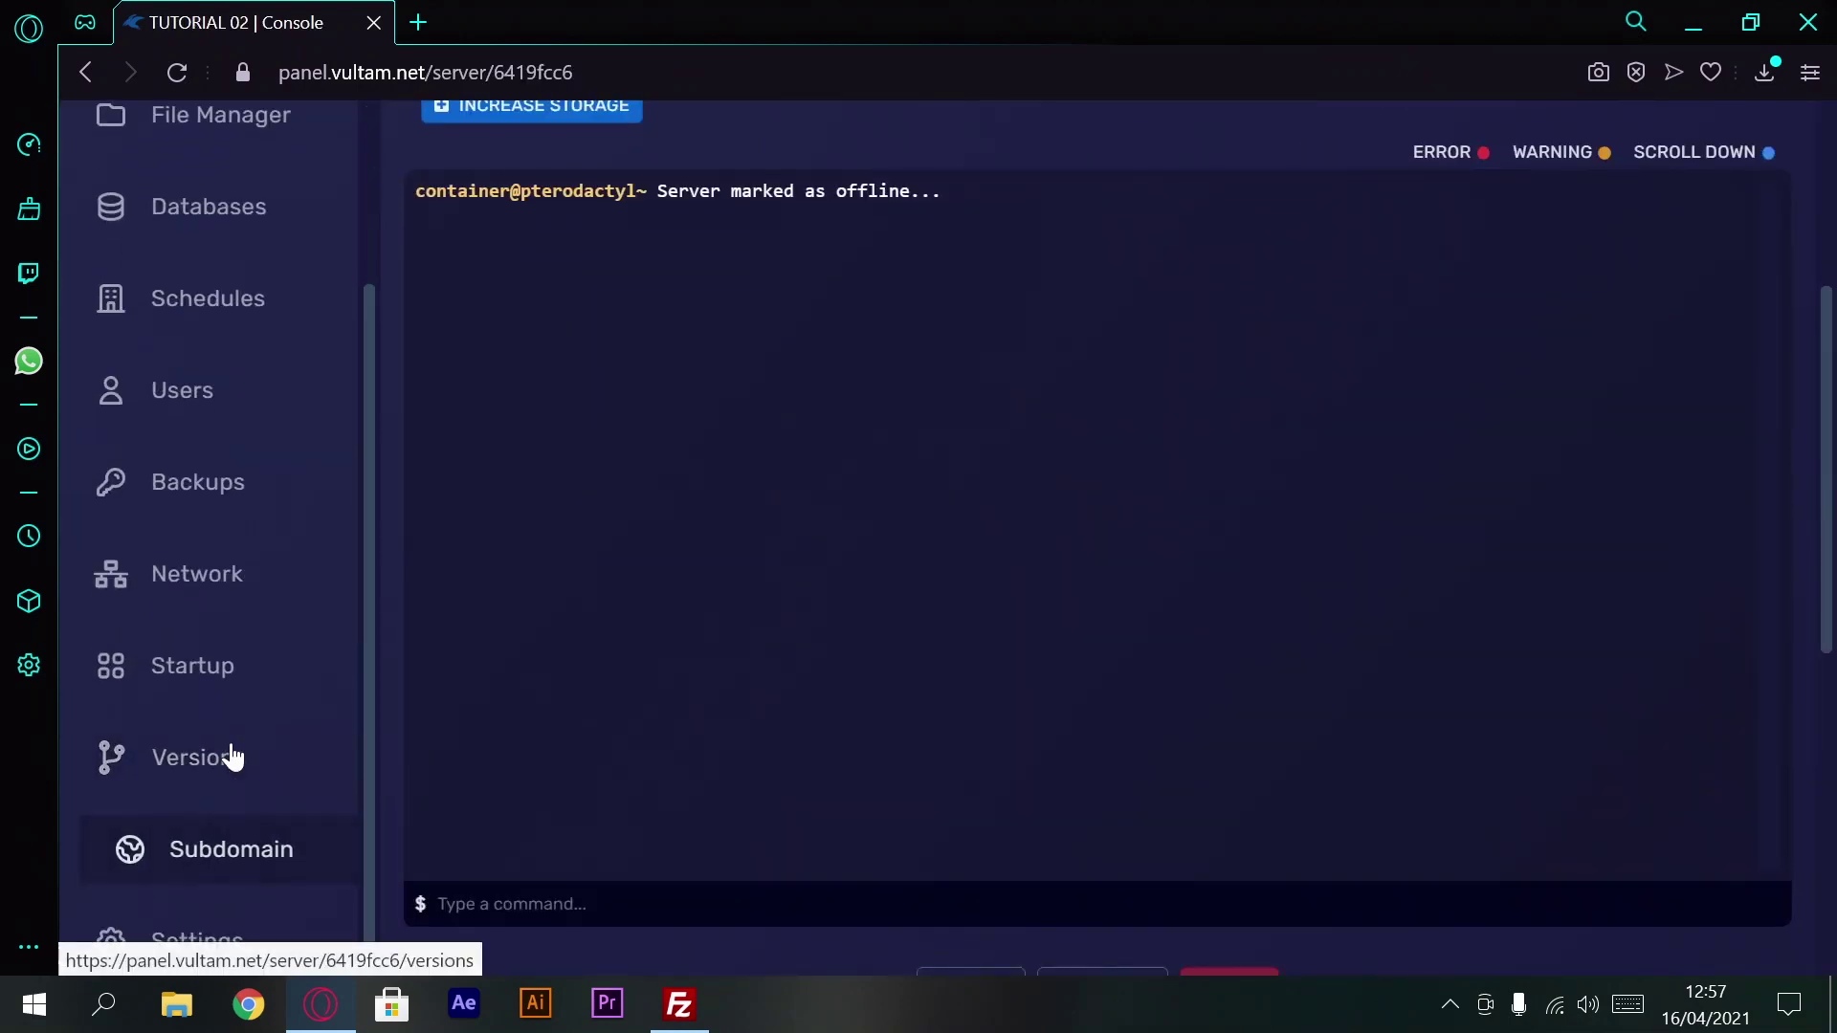
pyautogui.scroll(-5, 278, 823)
# Step: In FileZilla, enter the SFTP account password, connect to the server, and accept its unknown host key
pyautogui.click(679, 1005)
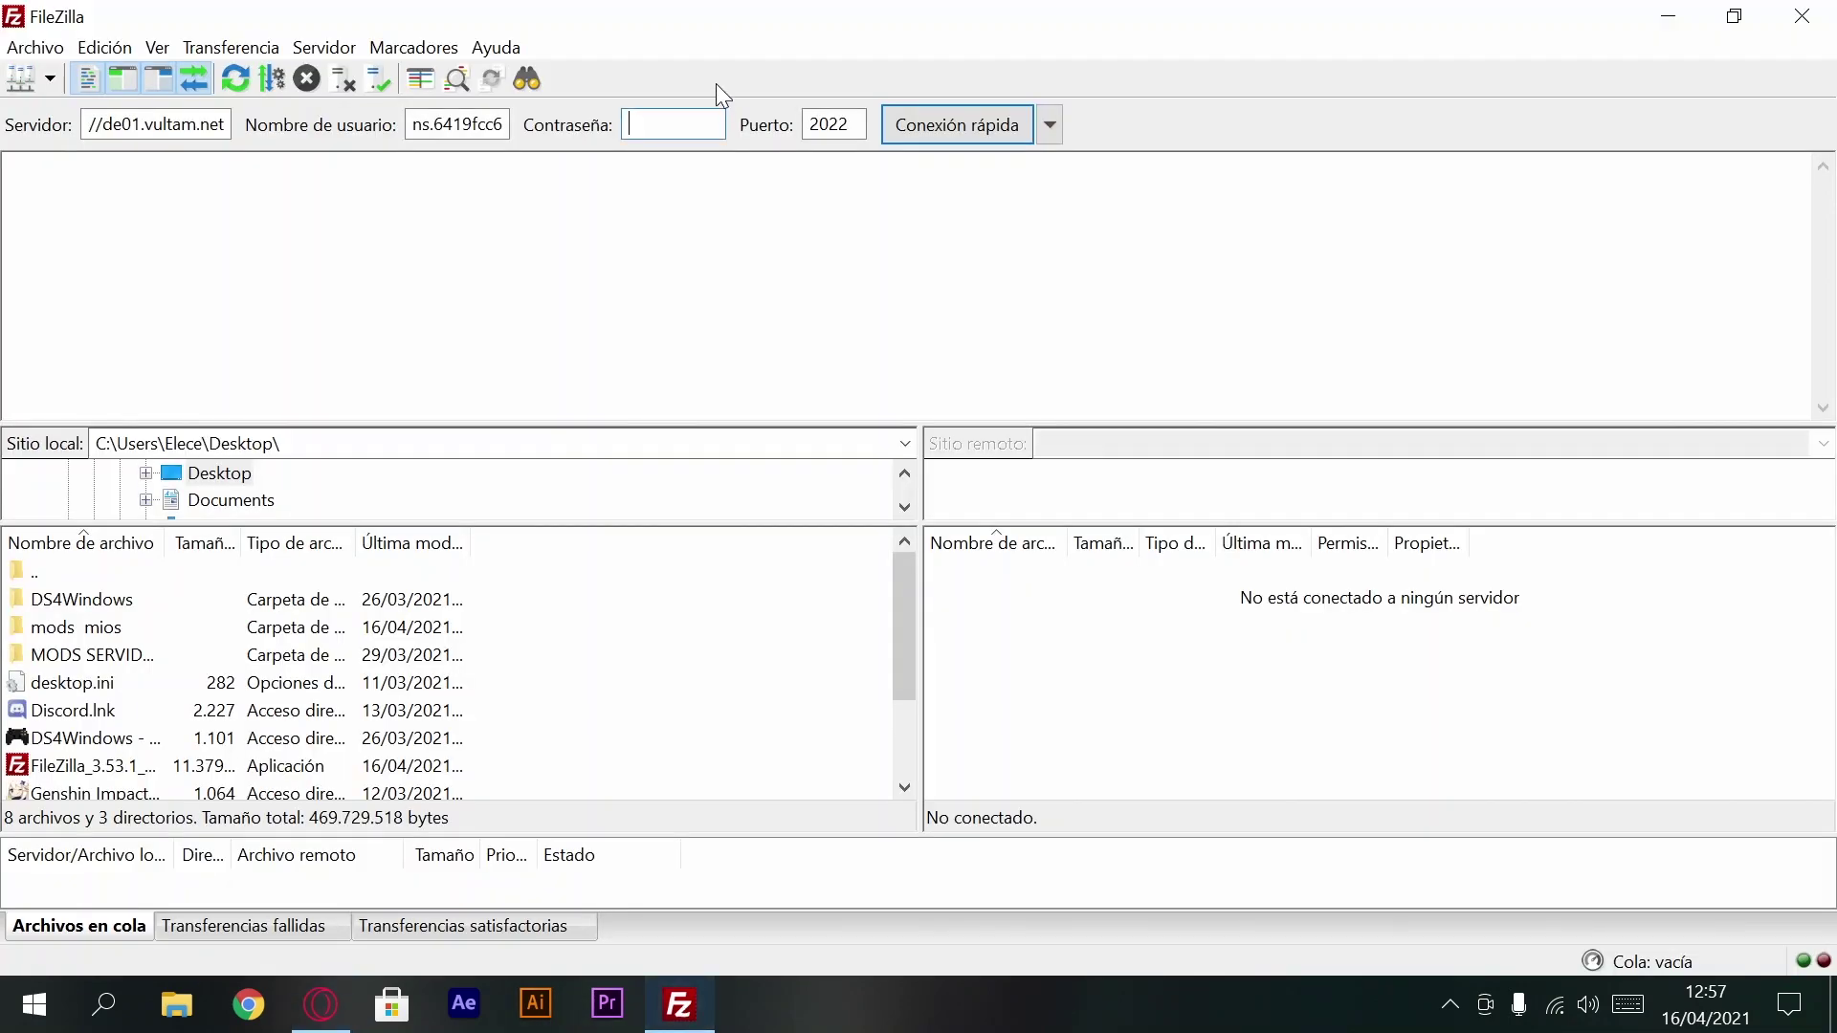
pyautogui.write('••')
pyautogui.press('Return')
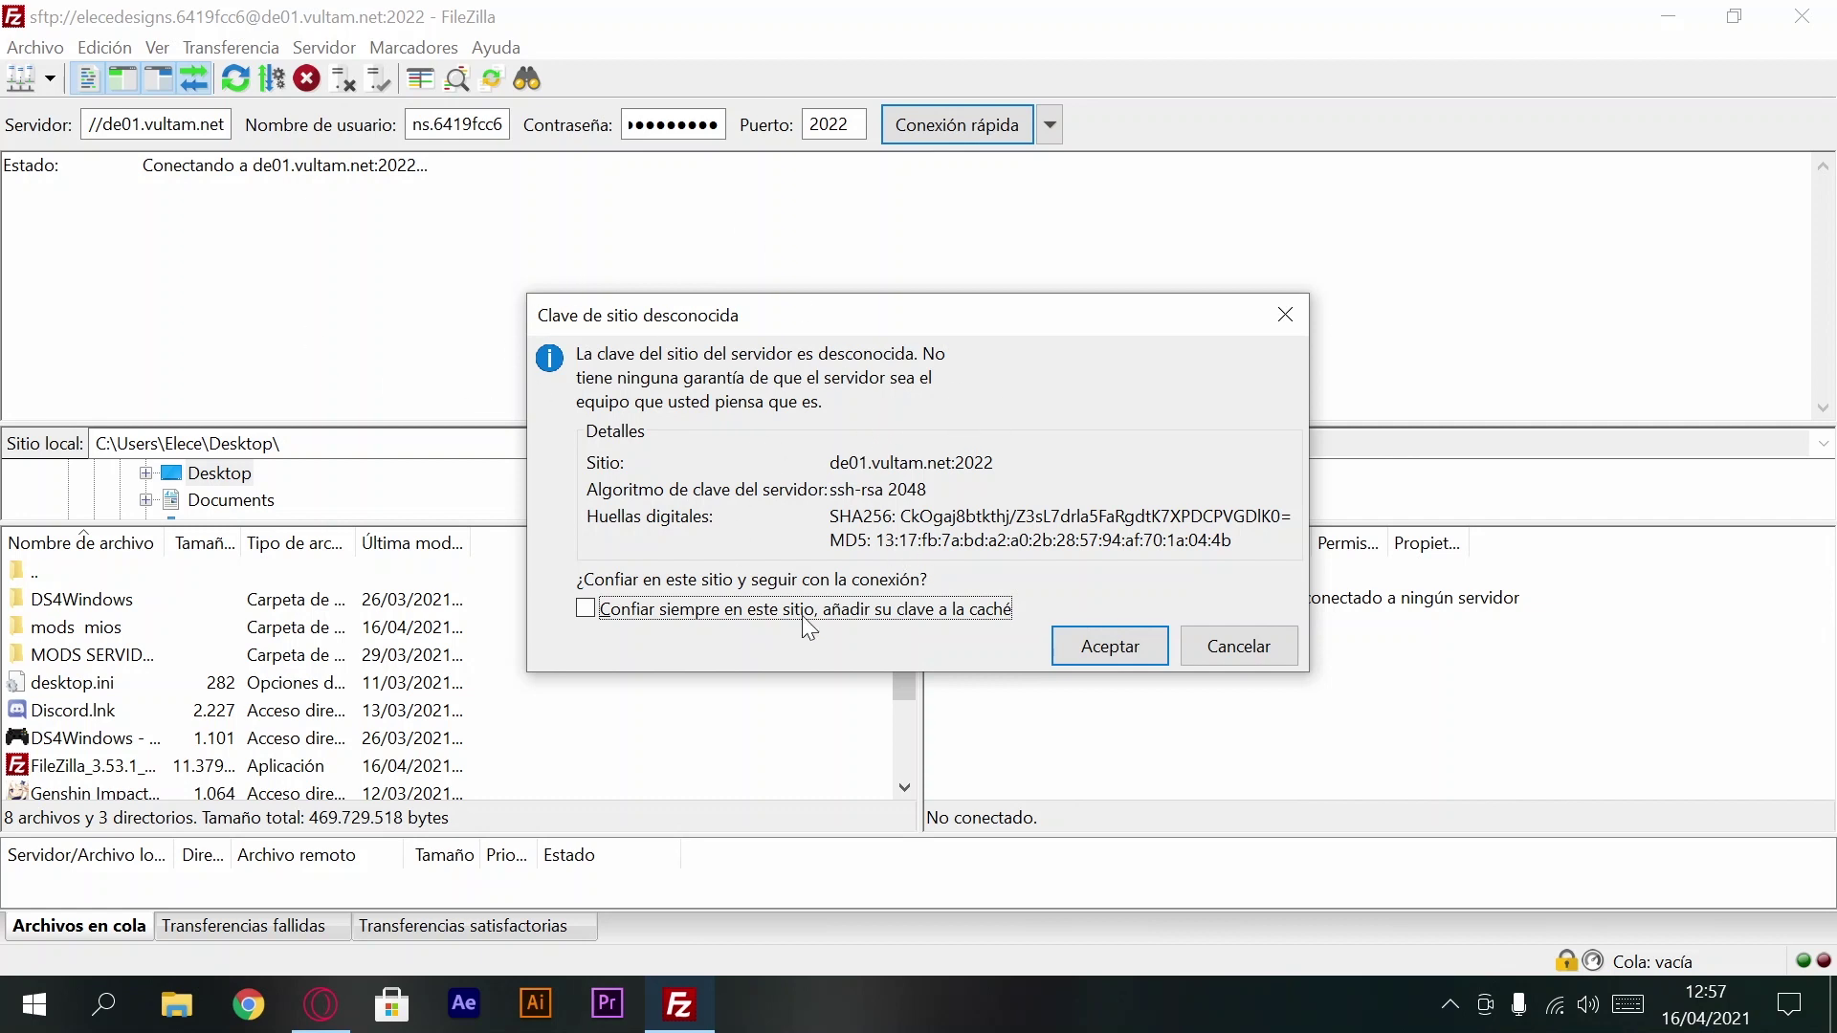
pyautogui.click(1107, 651)
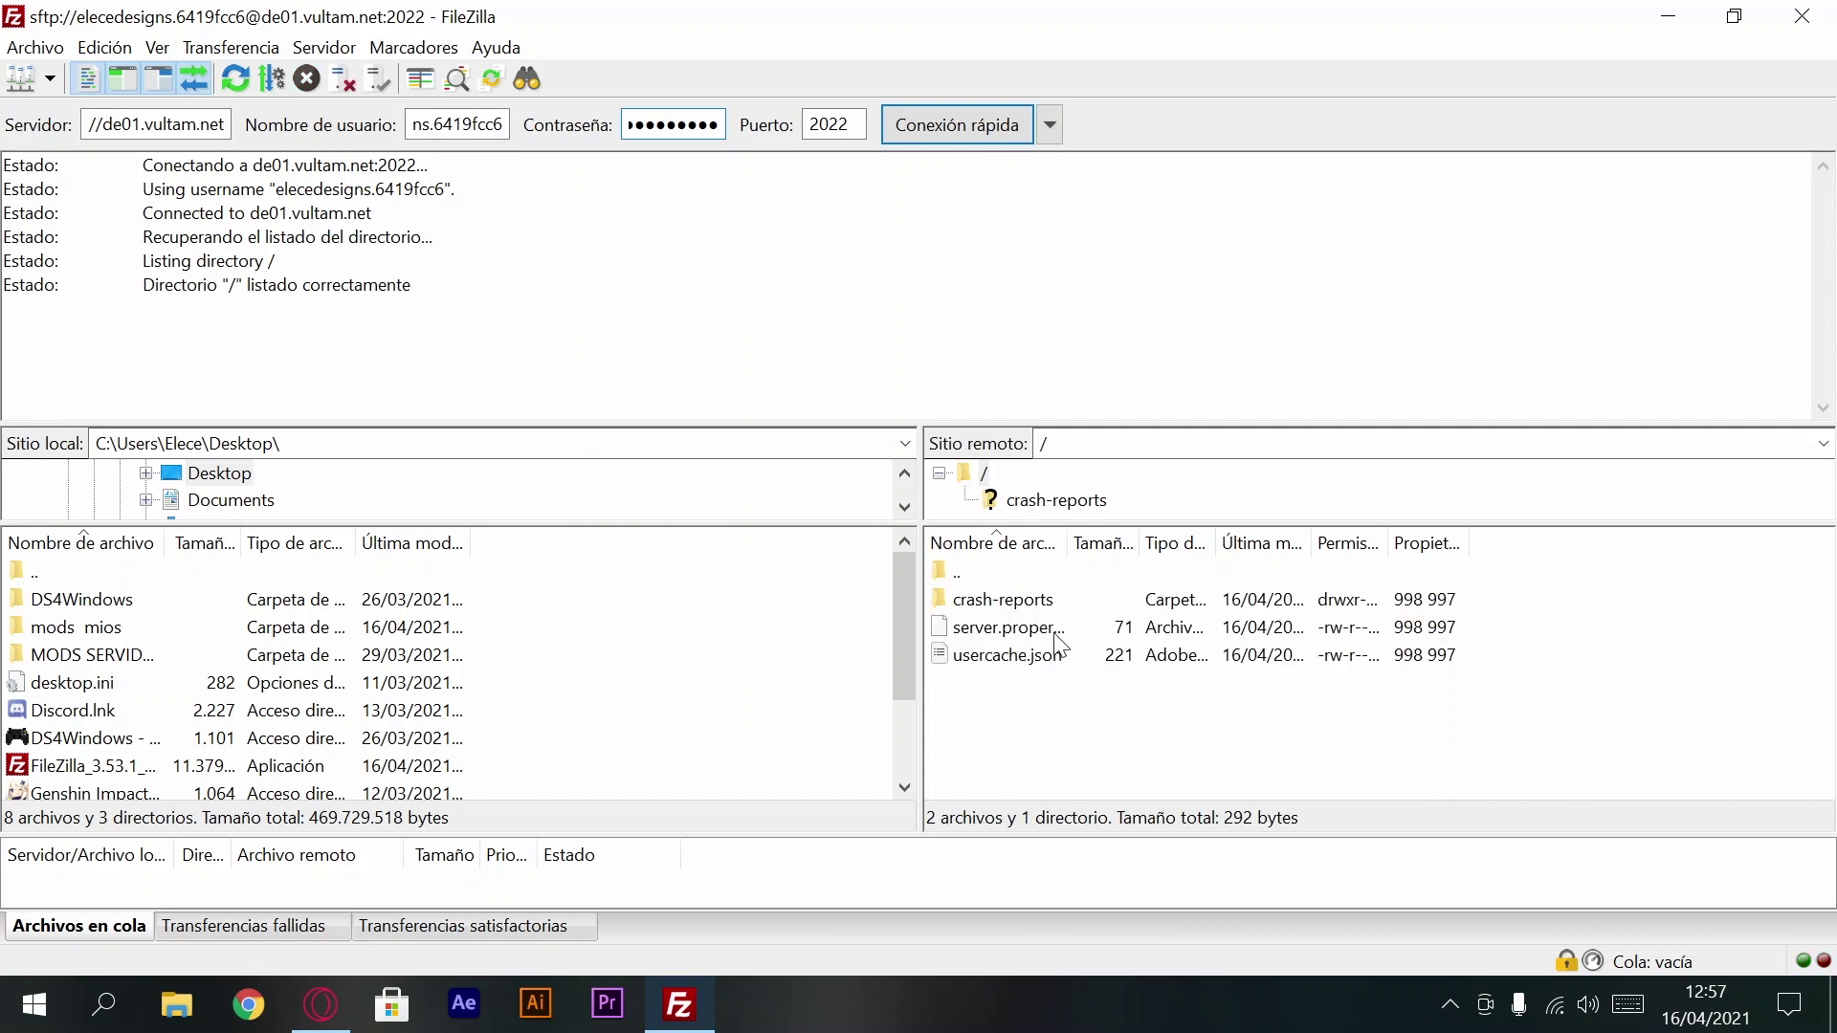
# Step: Delete the crash-reports folder, the server properties file and usercache.json from the remote root directory, confirming the removal
pyautogui.moveTo(1057, 746); pyautogui.dragTo(1031, 607)
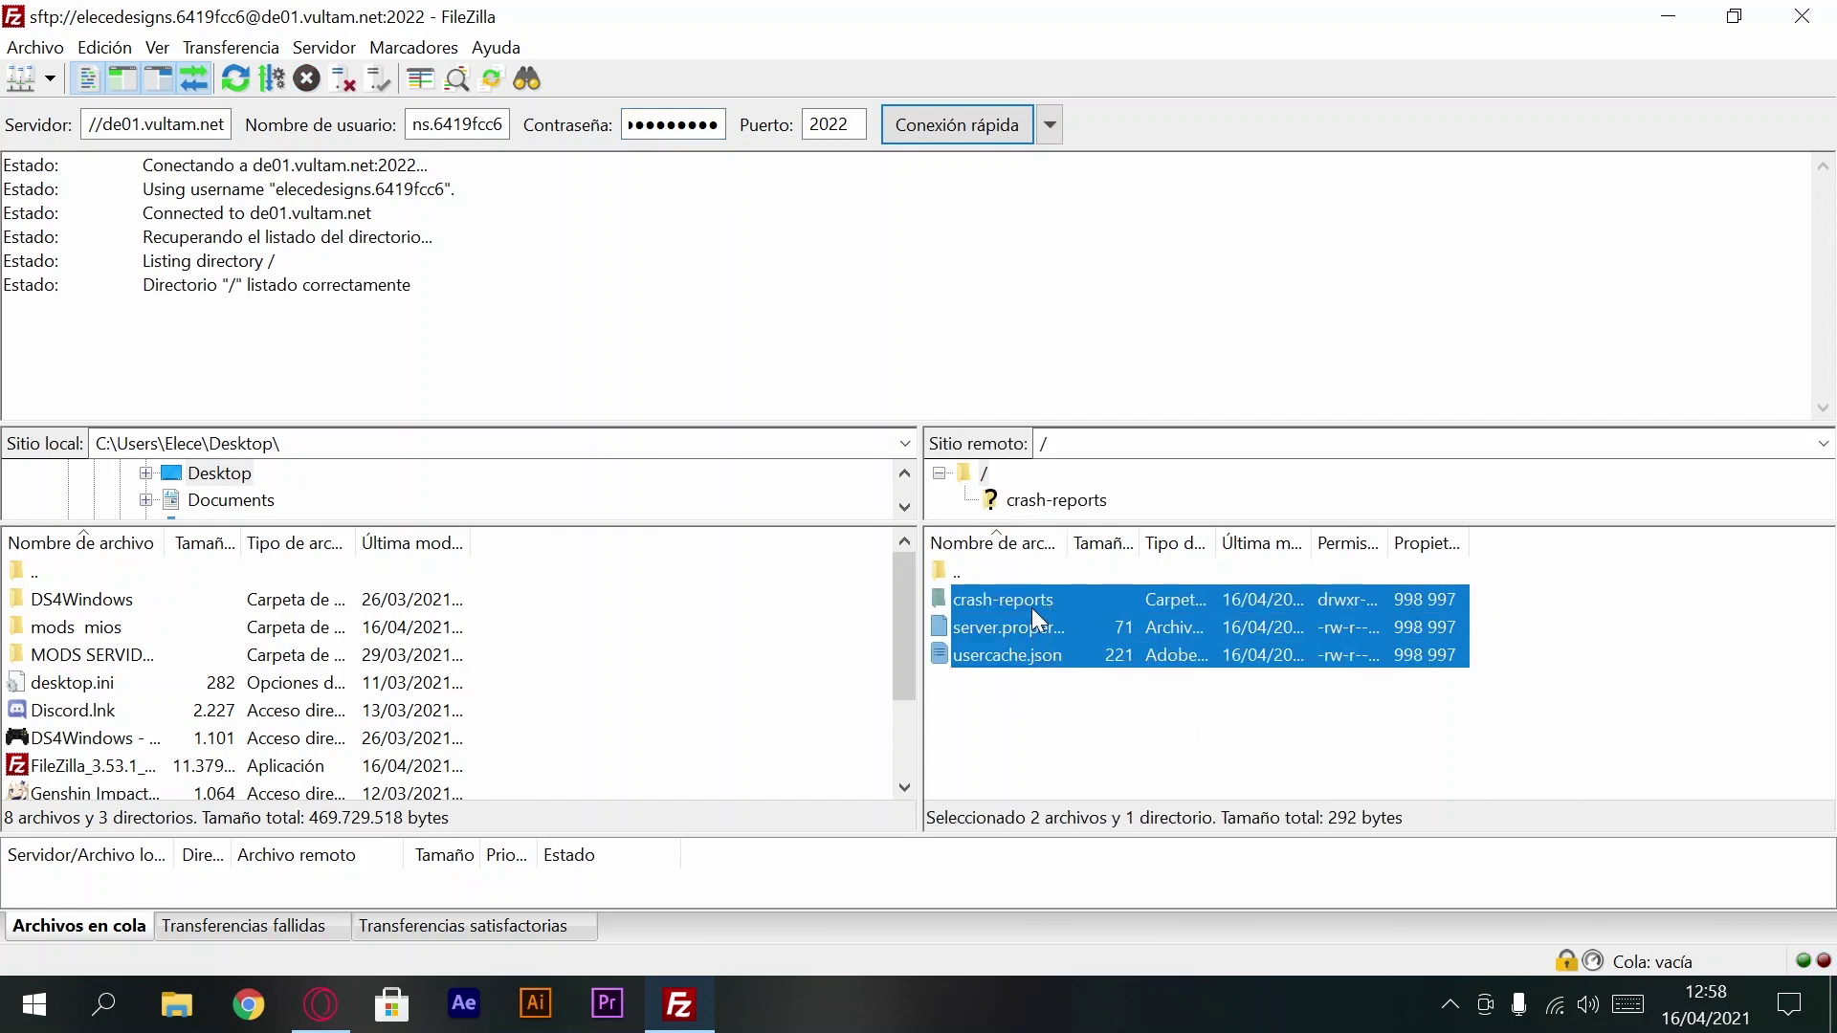
pyautogui.rightClick(1031, 606)
pyautogui.click(1100, 847)
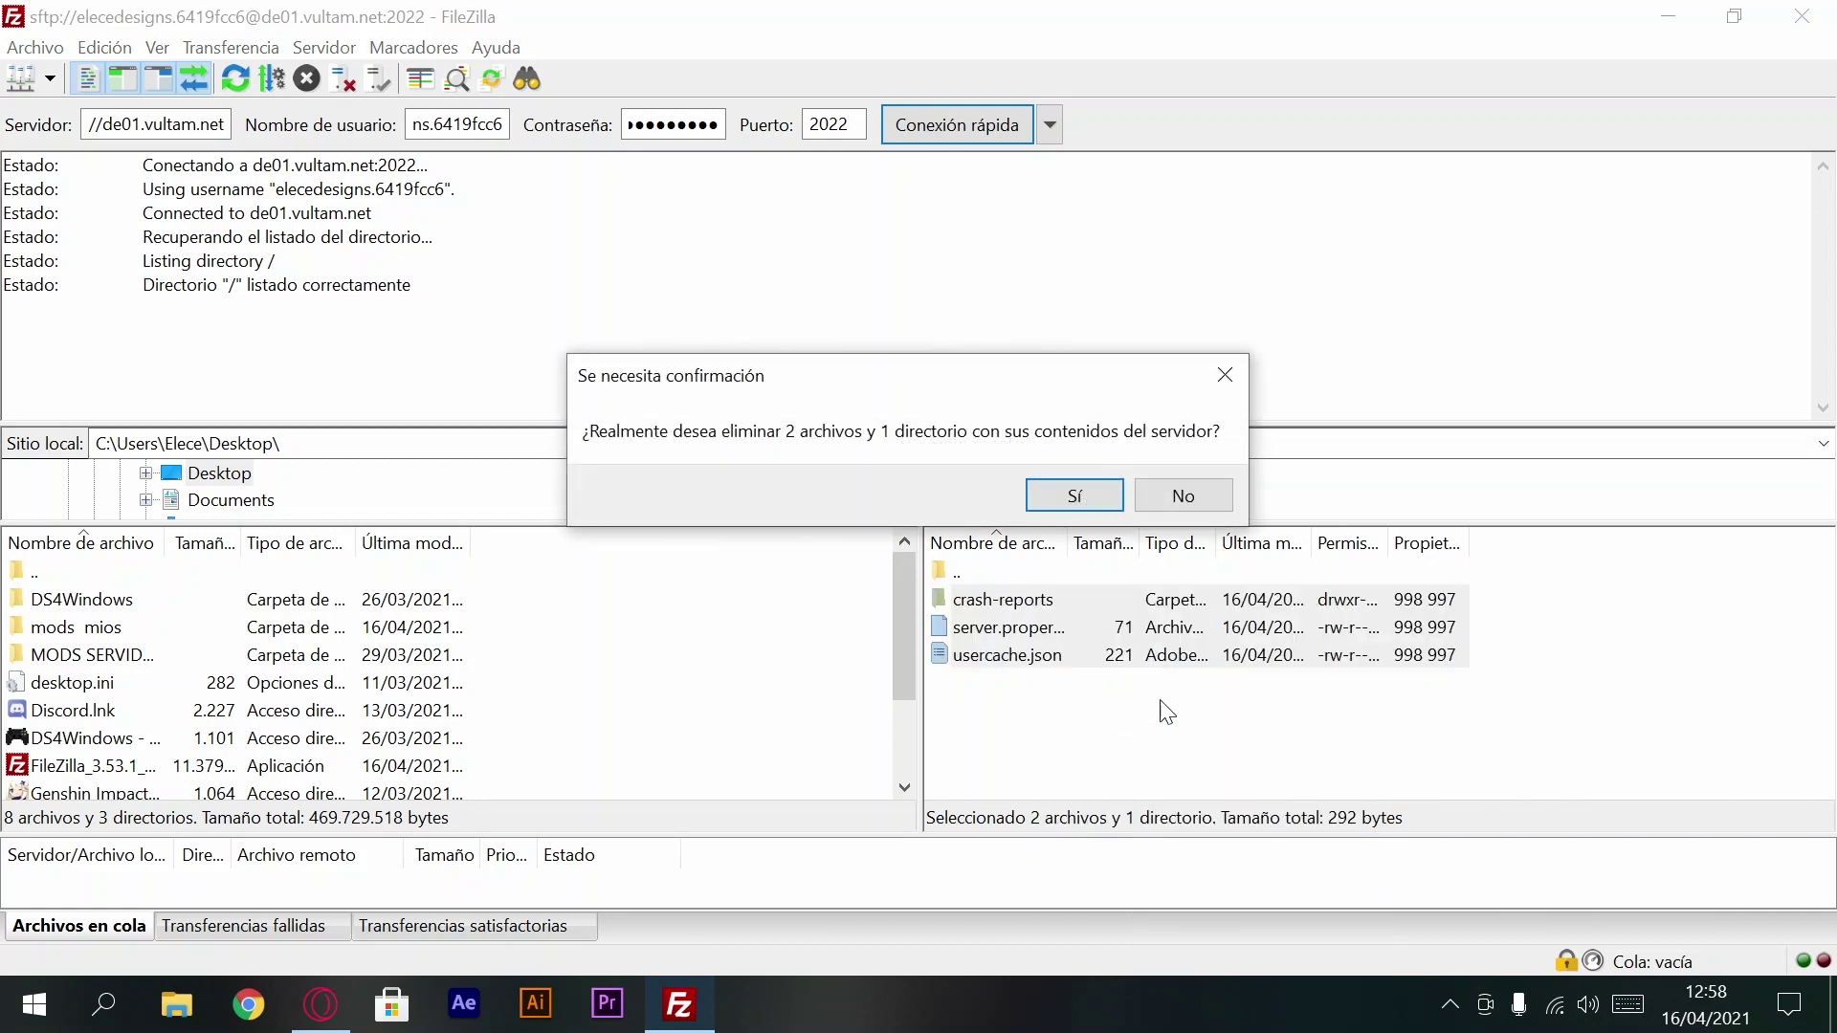
pyautogui.click(1065, 499)
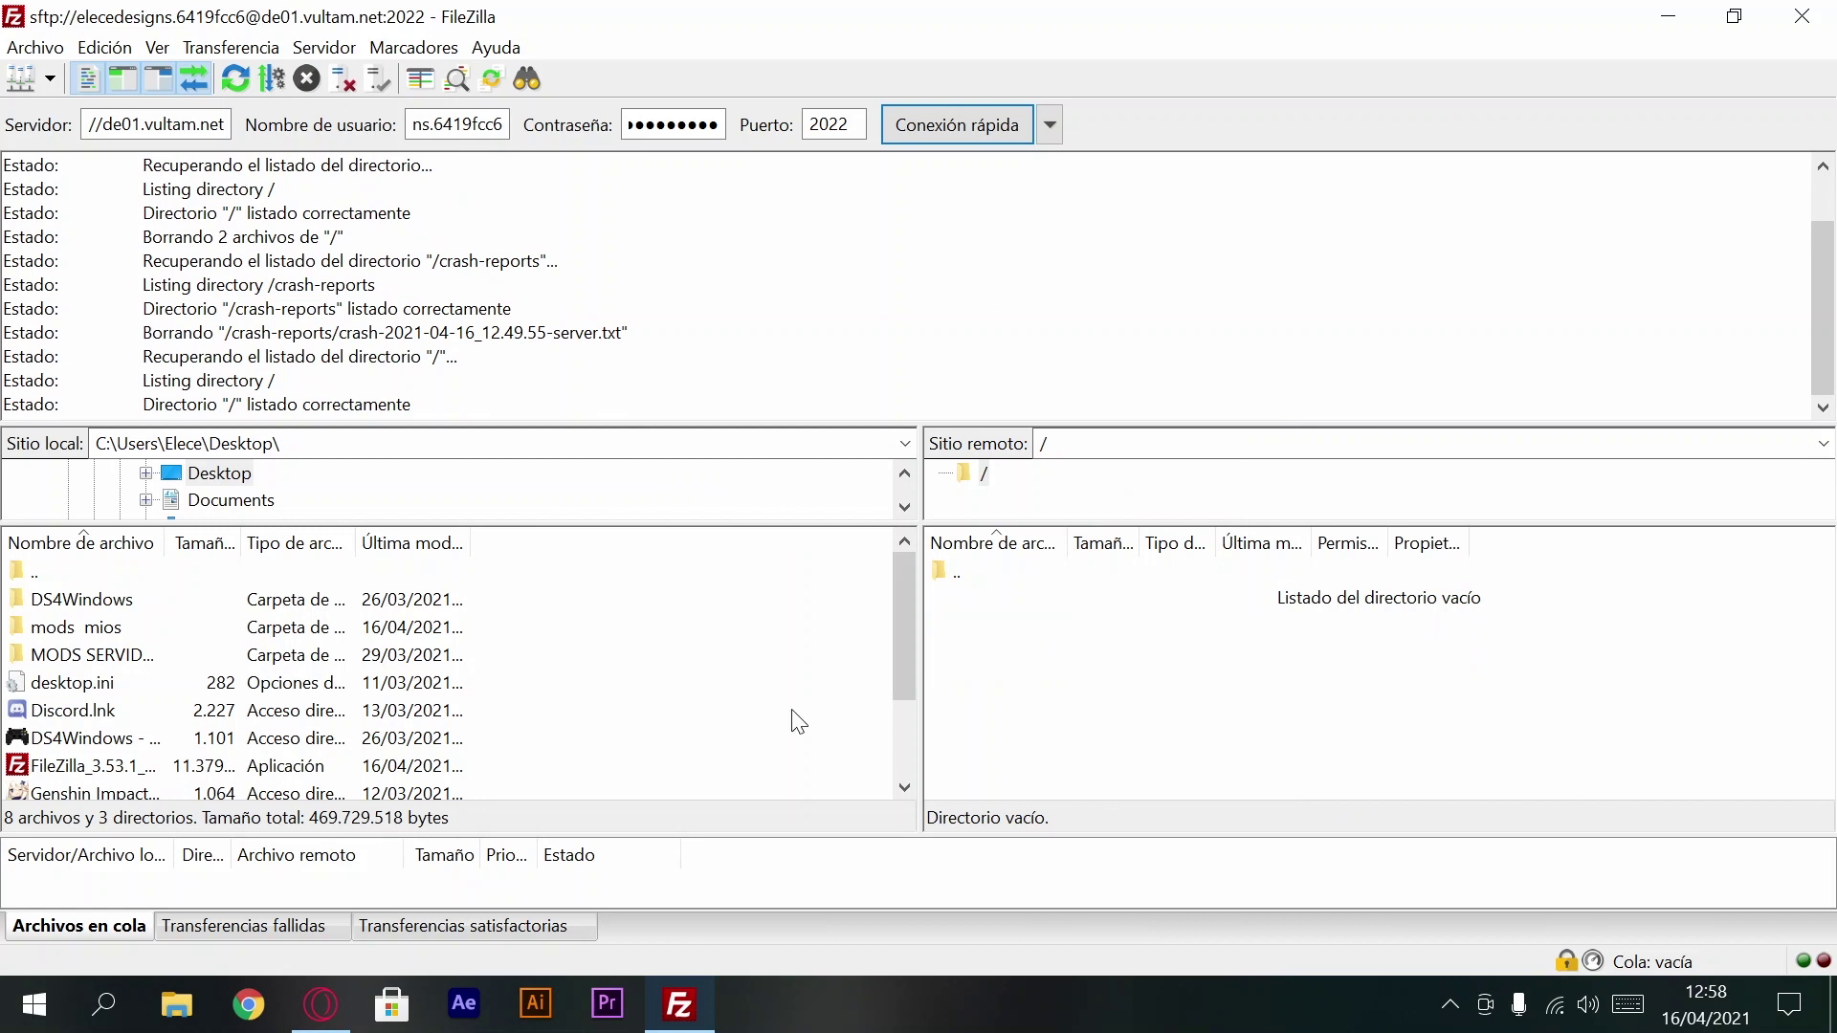
# Step: Switch to the browser, open the server's Versions page, and choose Forge Minecraft version 1.12.2
pyautogui.click(321, 1005)
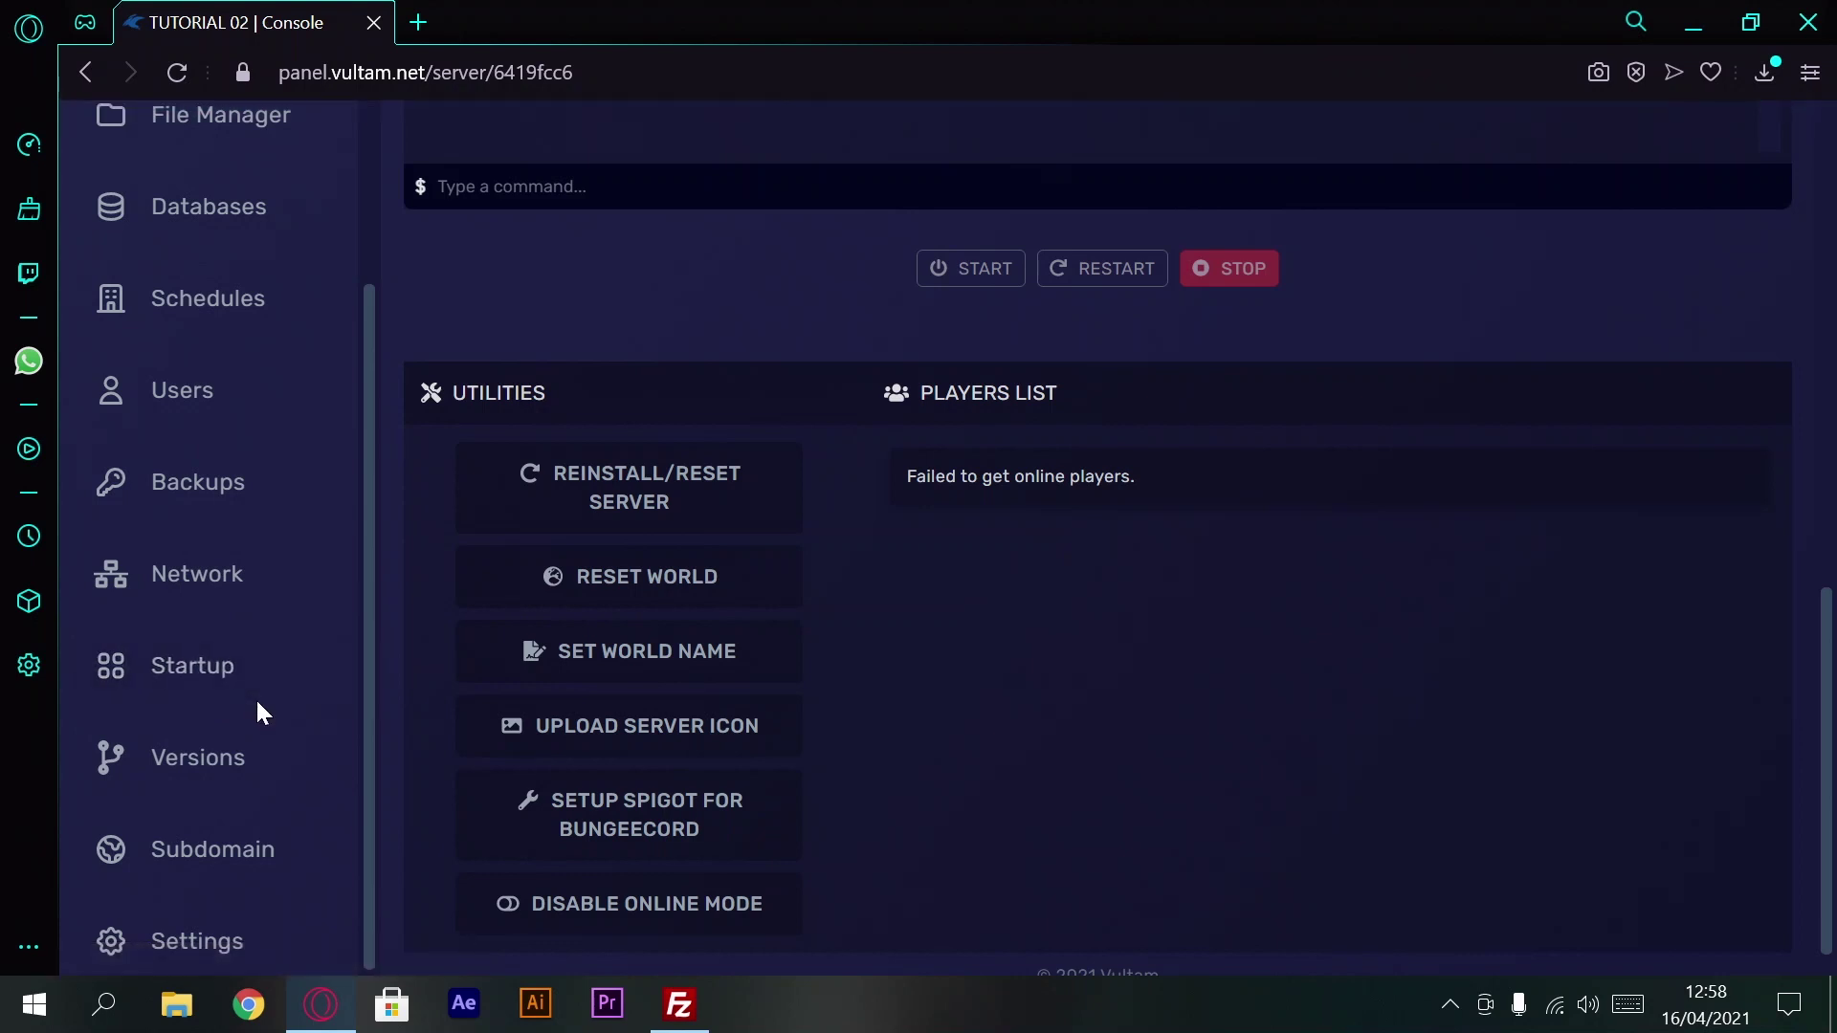
pyautogui.click(206, 756)
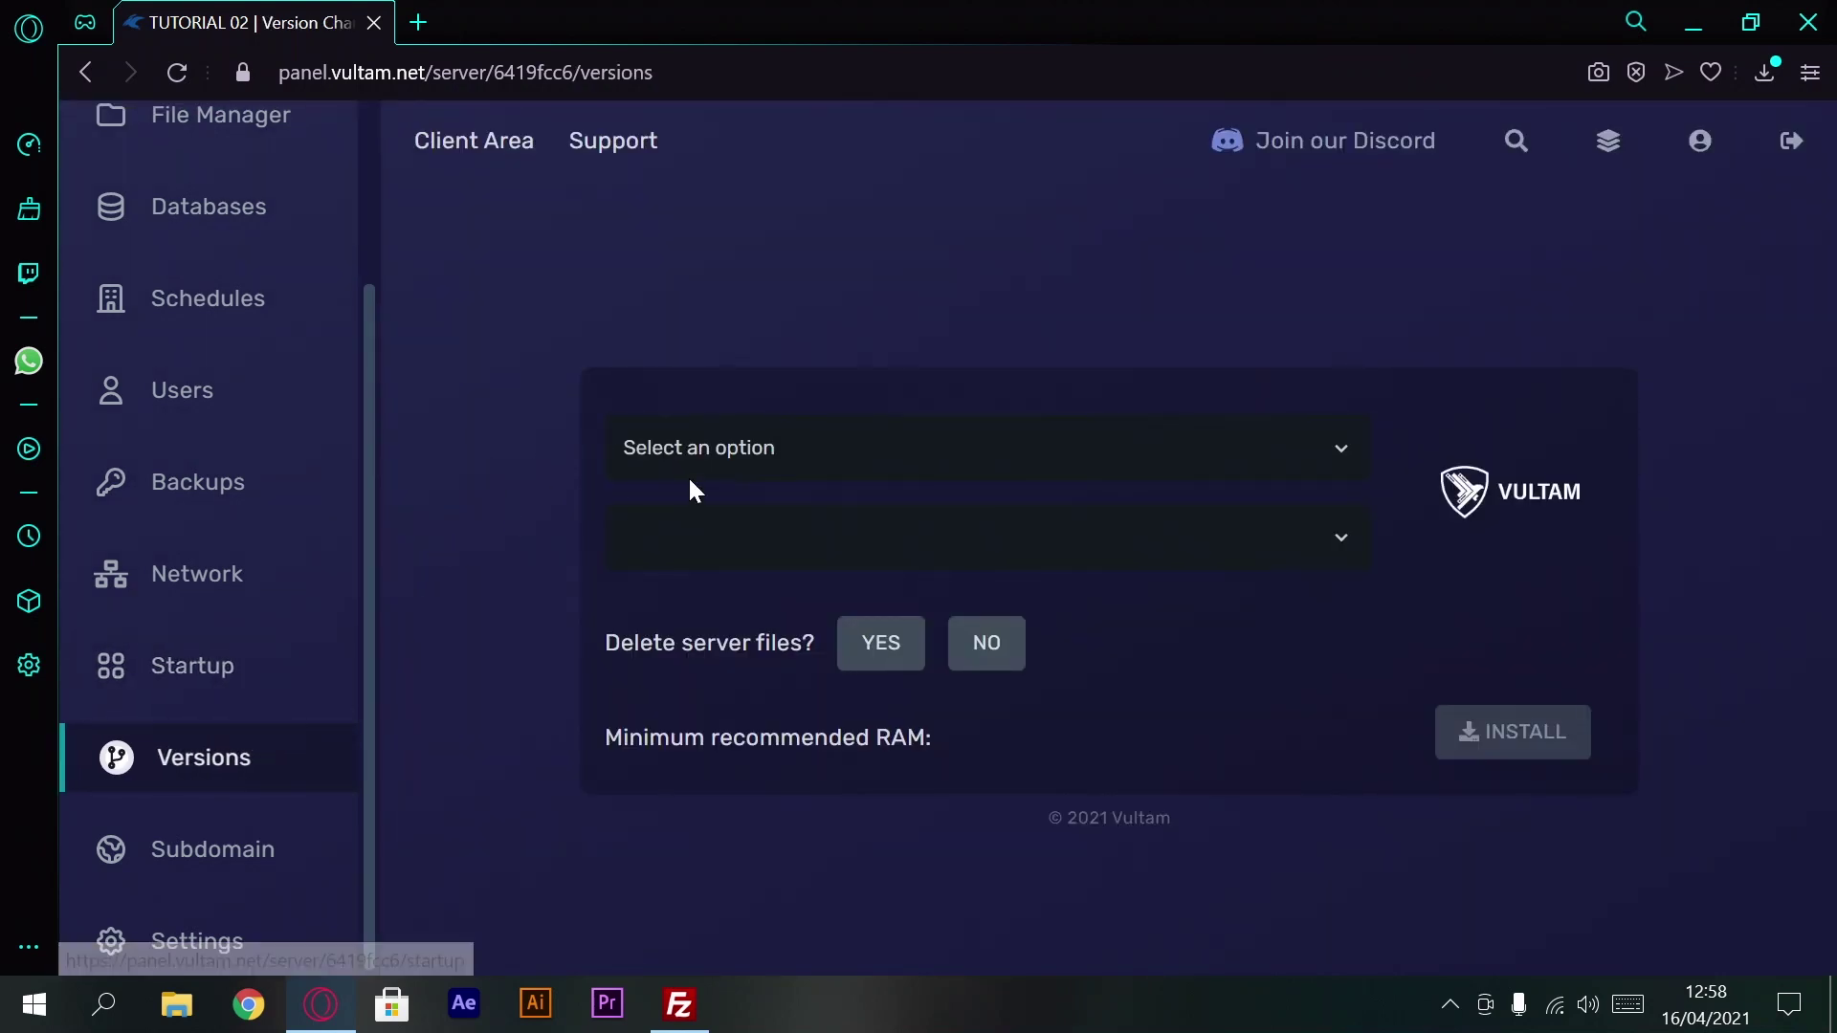
pyautogui.click(817, 444)
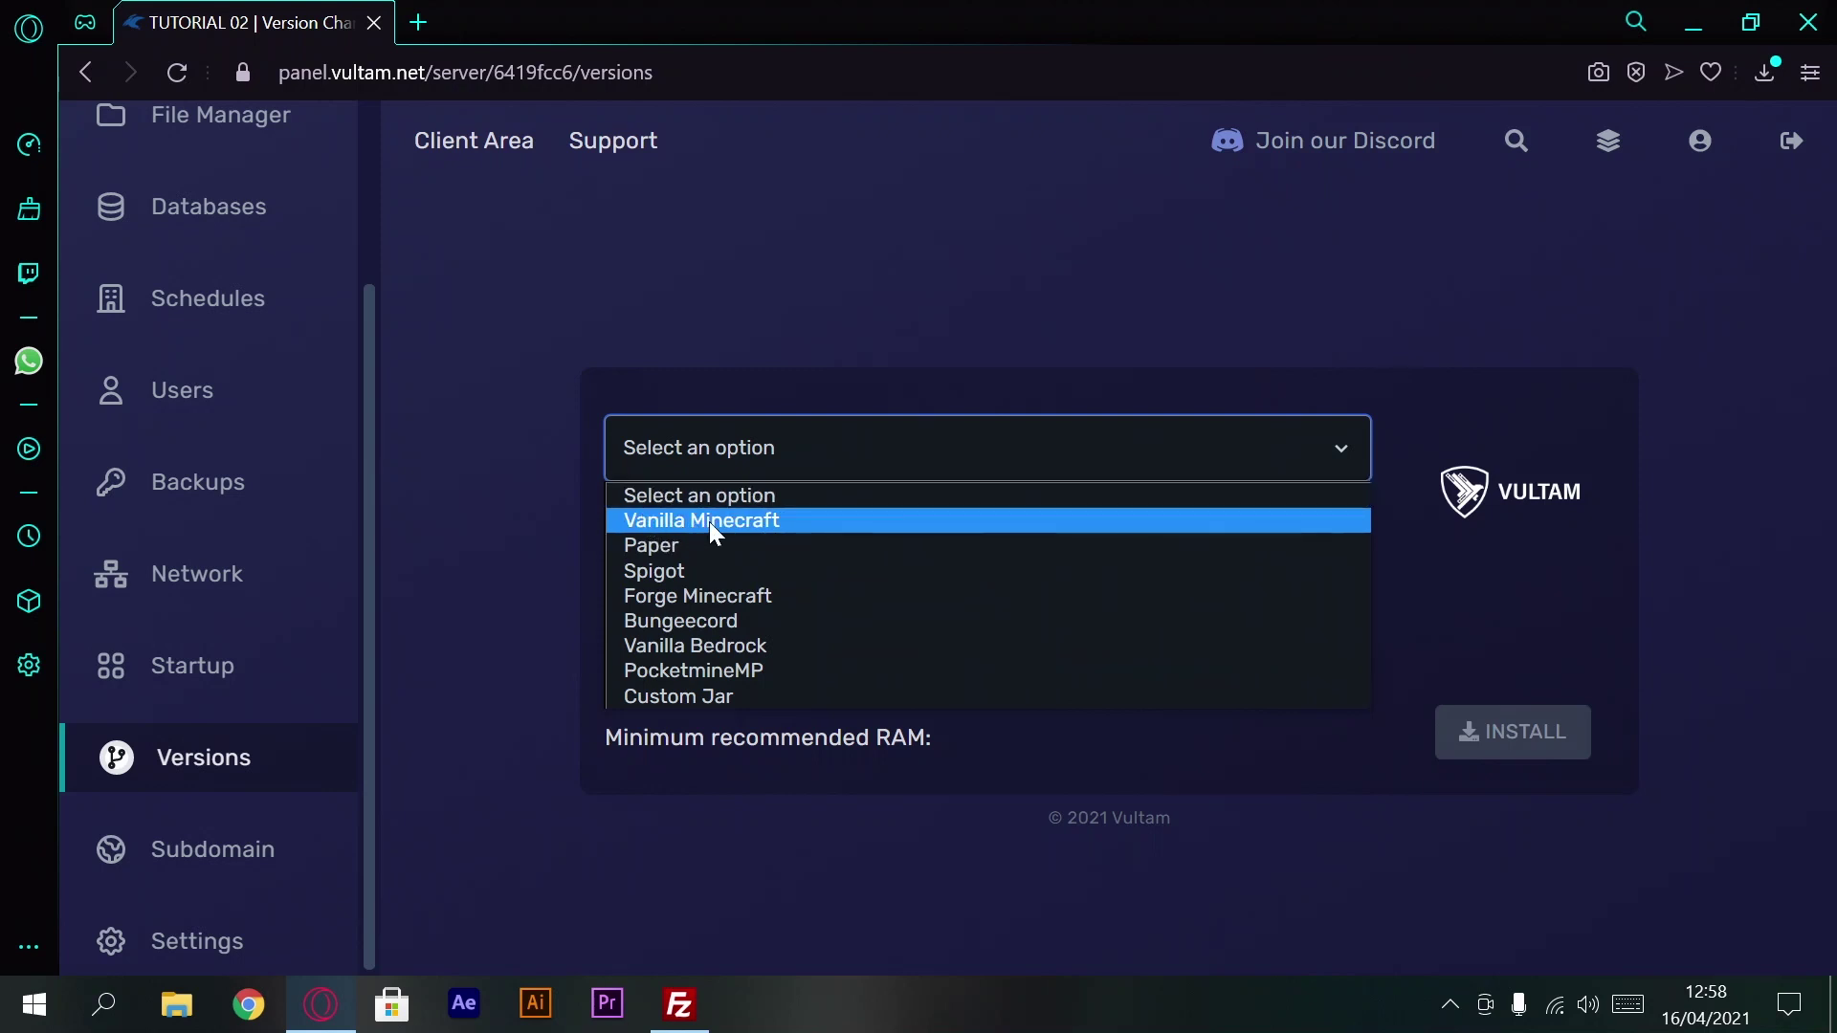
pyautogui.click(693, 597)
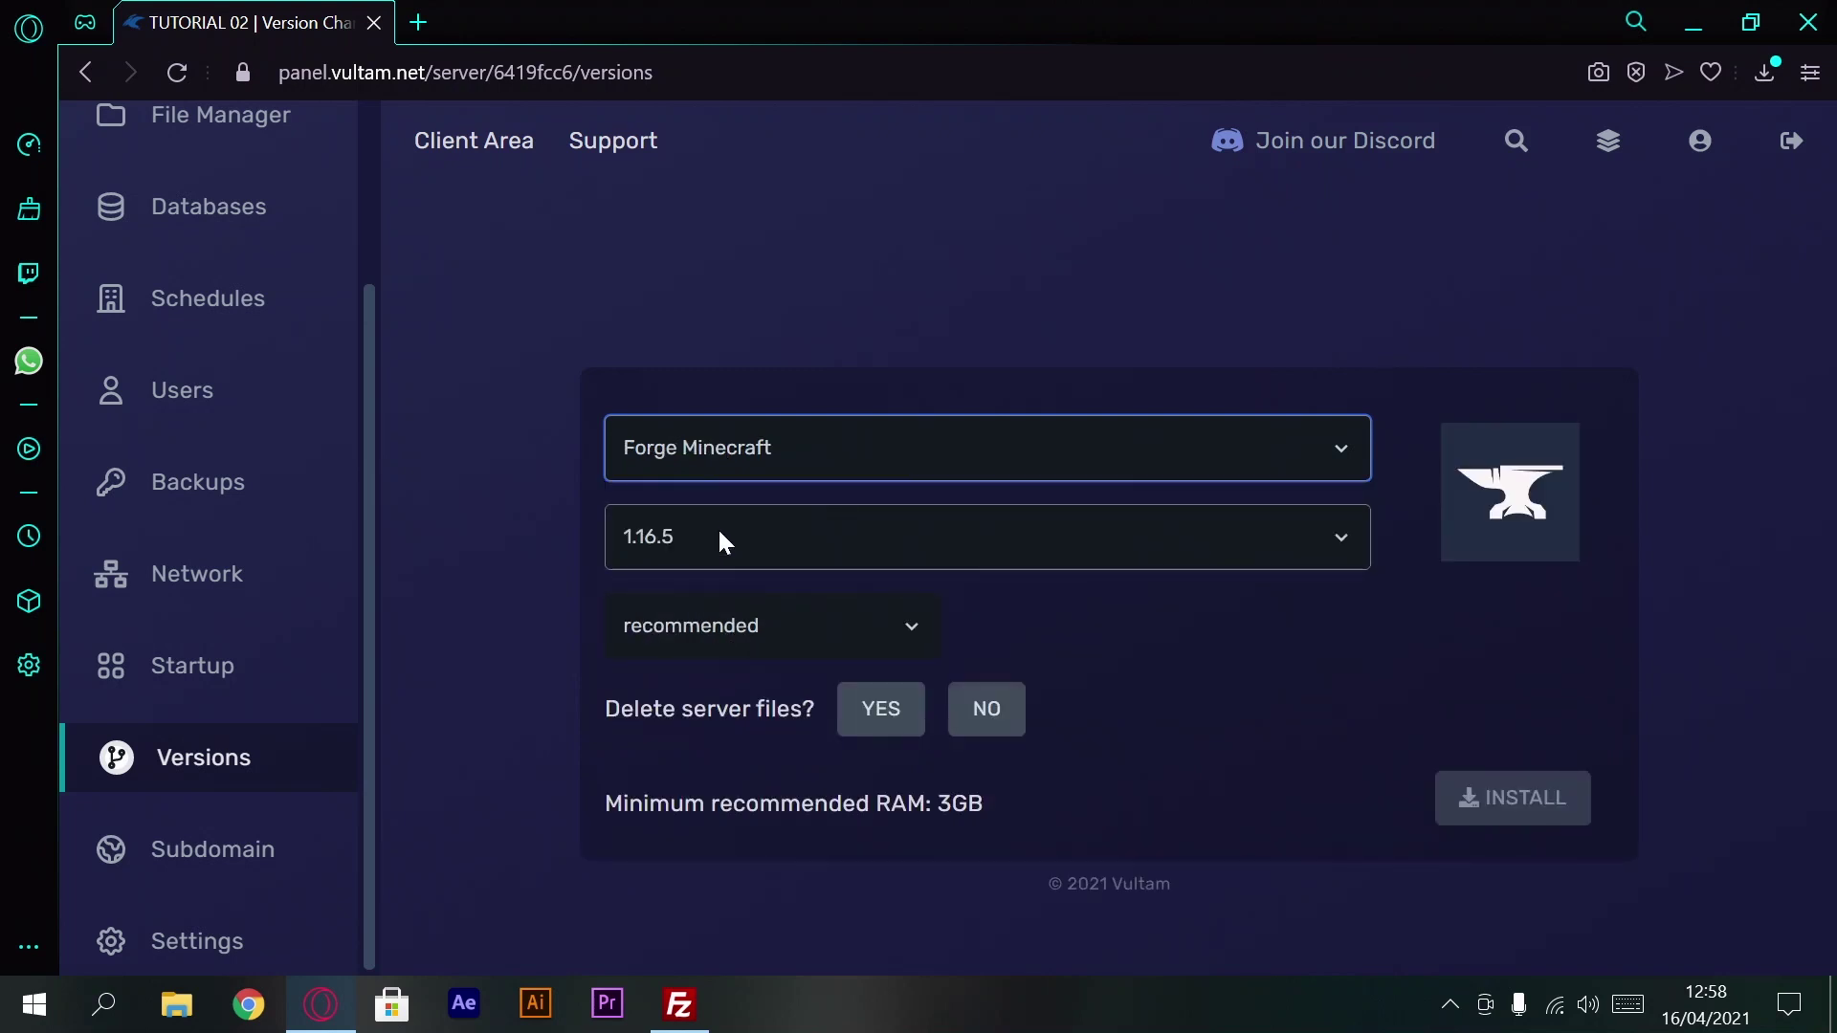
pyautogui.click(719, 539)
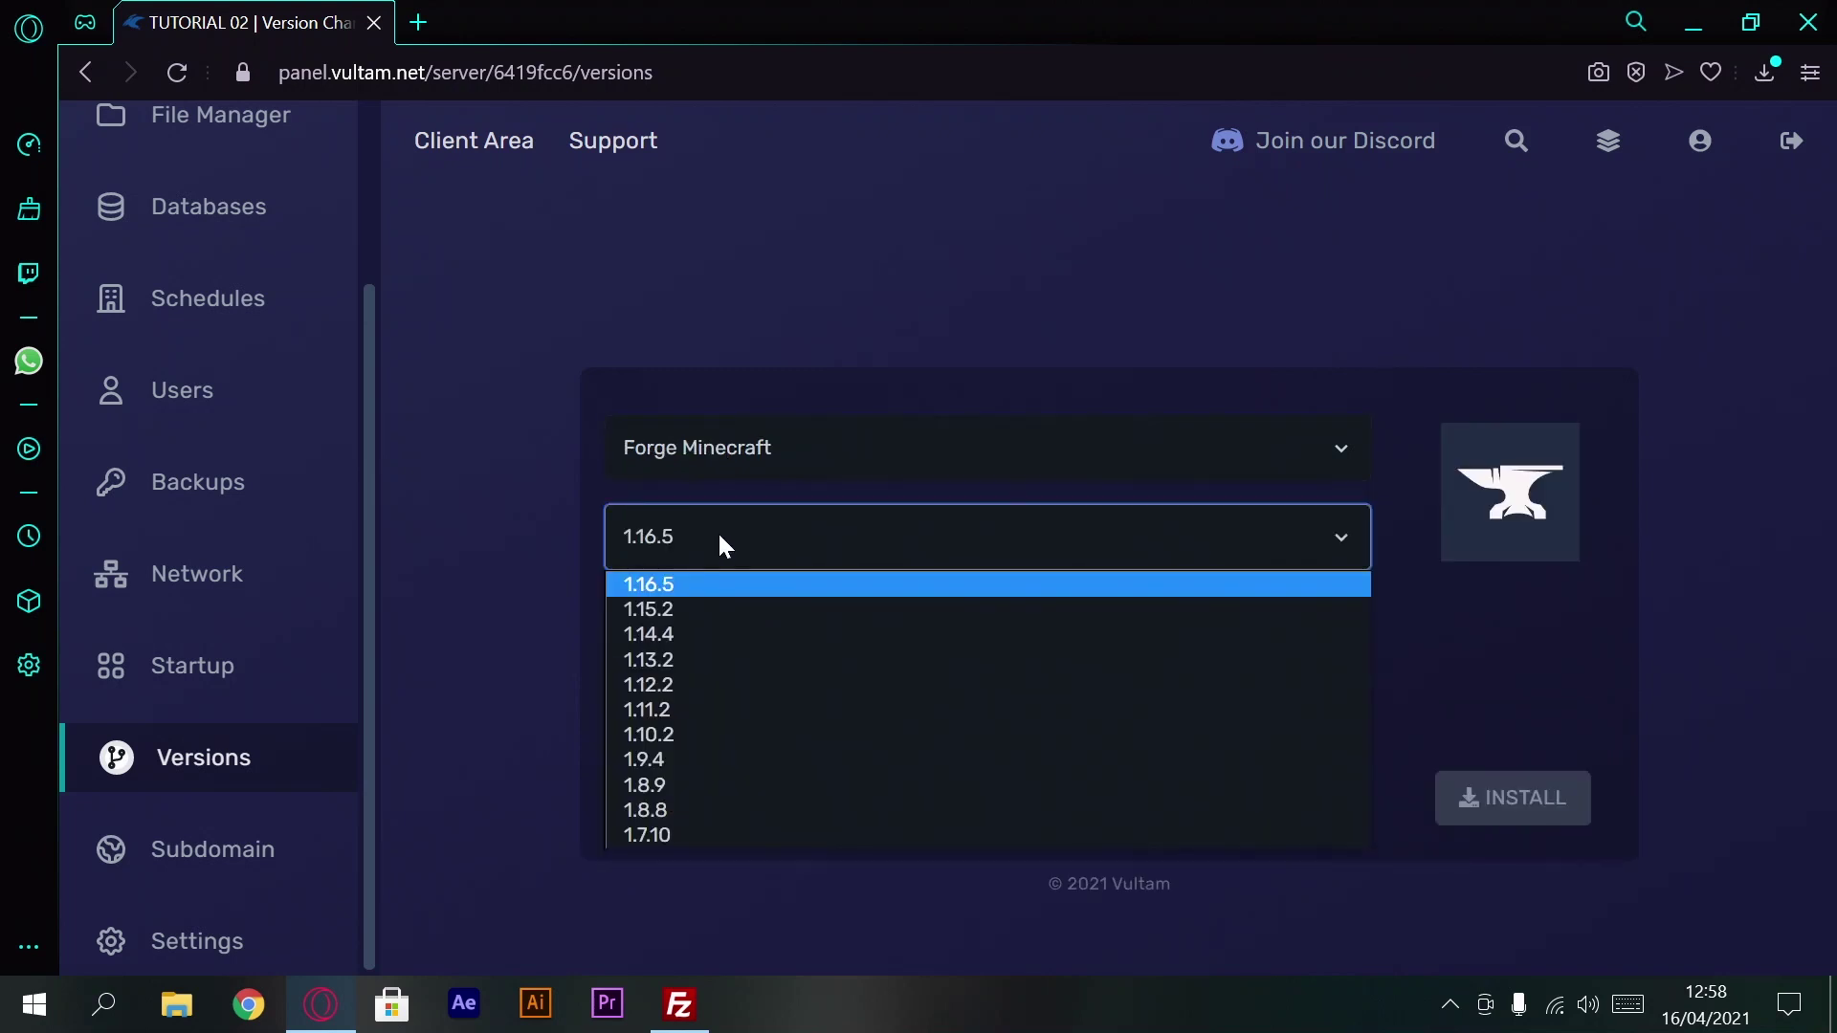
pyautogui.click(674, 684)
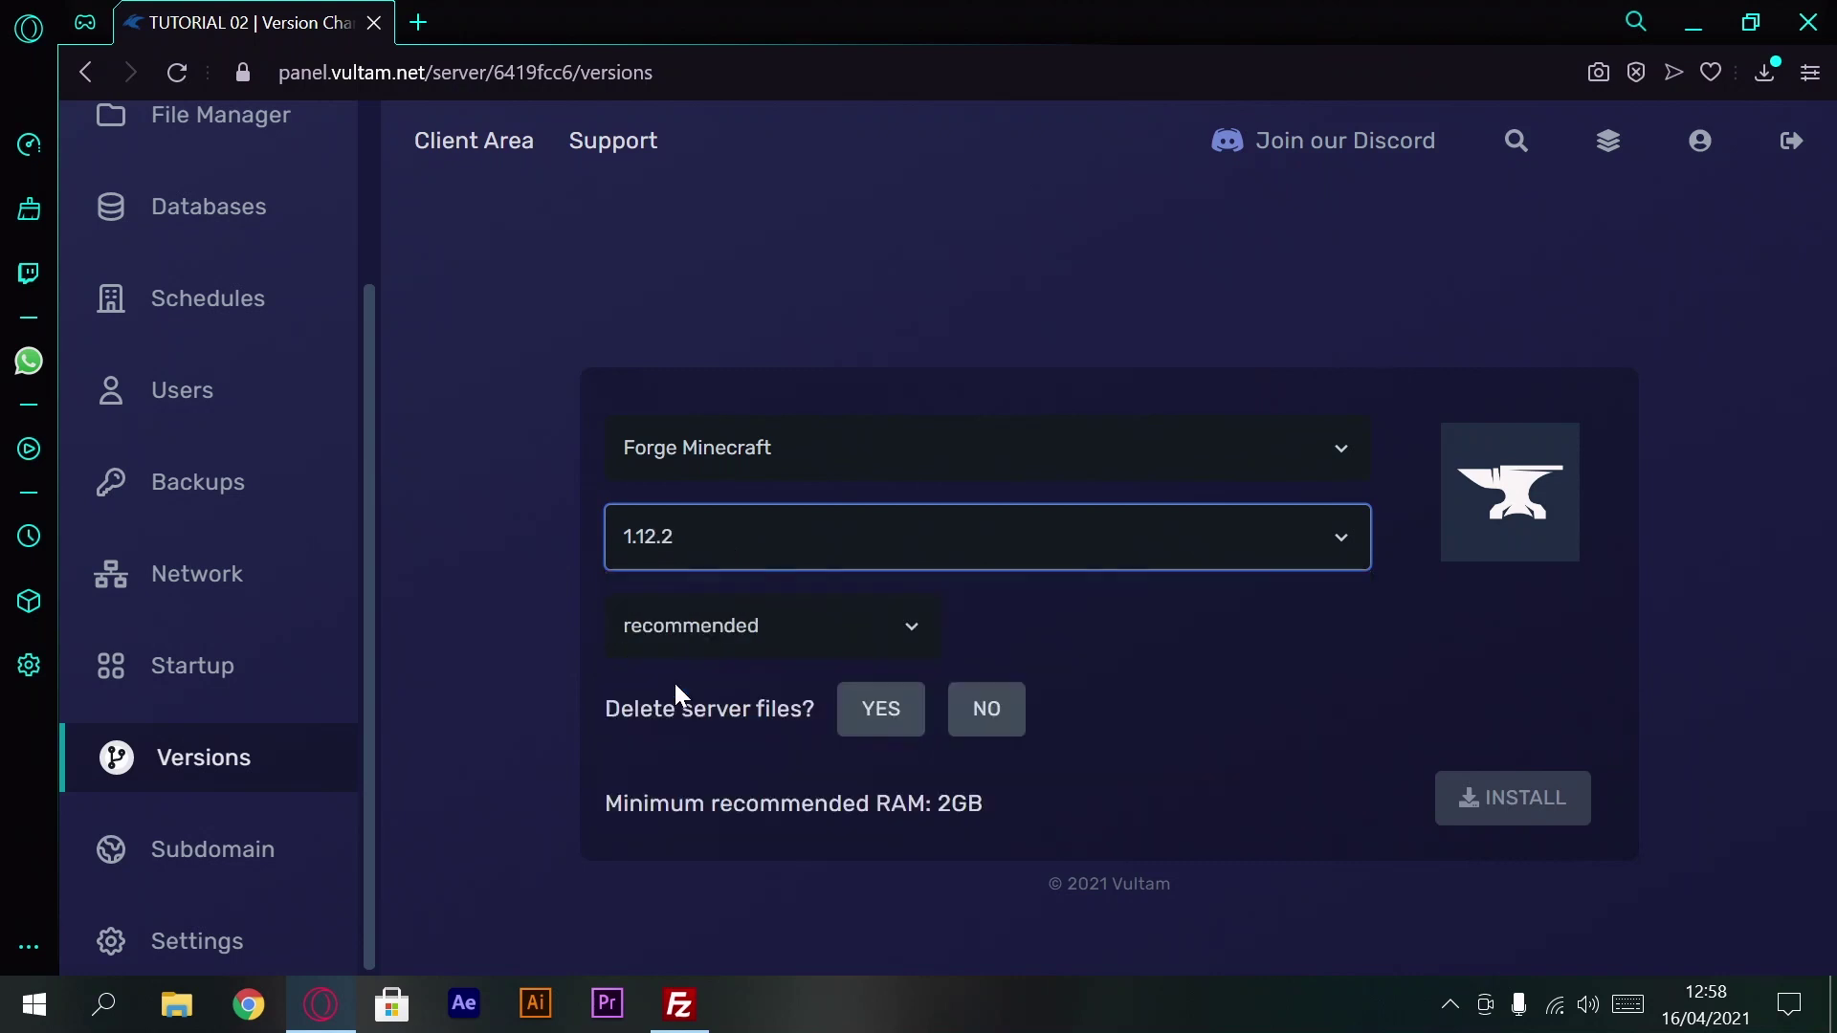
# Step: Search the web for pixelmon in a new tab and skim the results
pyautogui.click(435, 21)
pyautogui.write('pix')
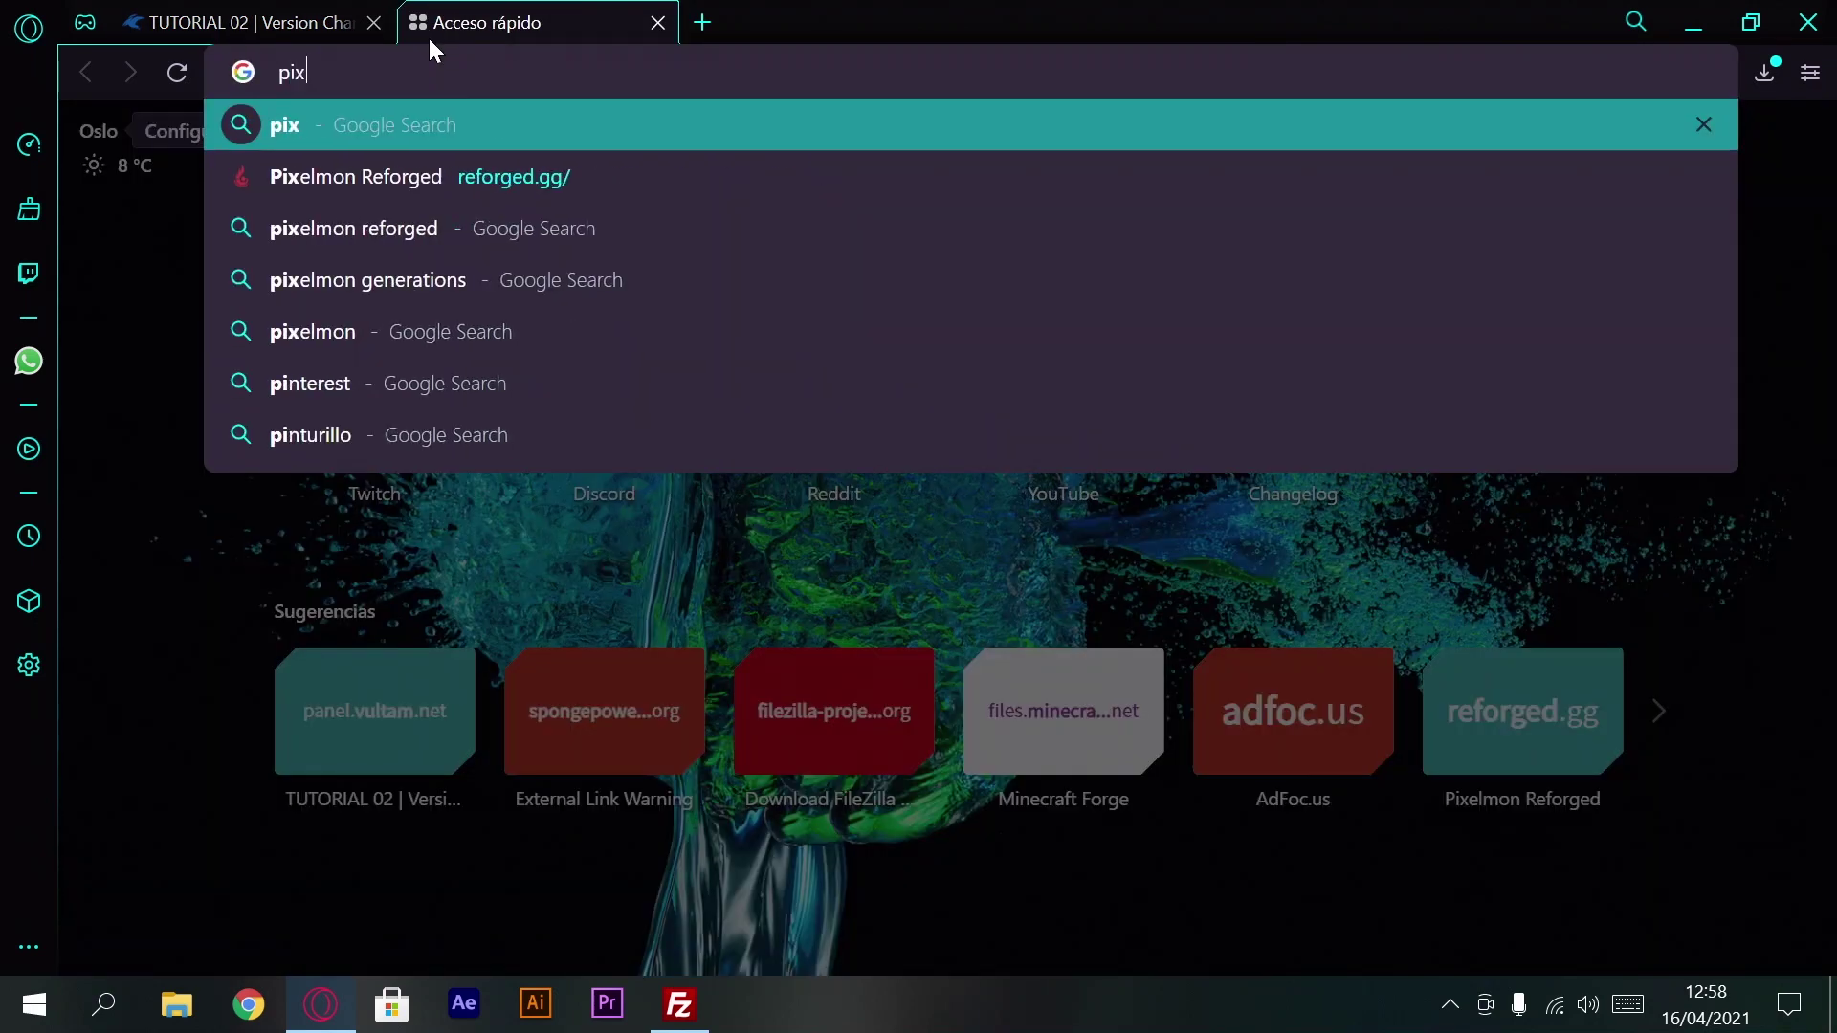
pyautogui.write('elmon')
pyautogui.press('Return')
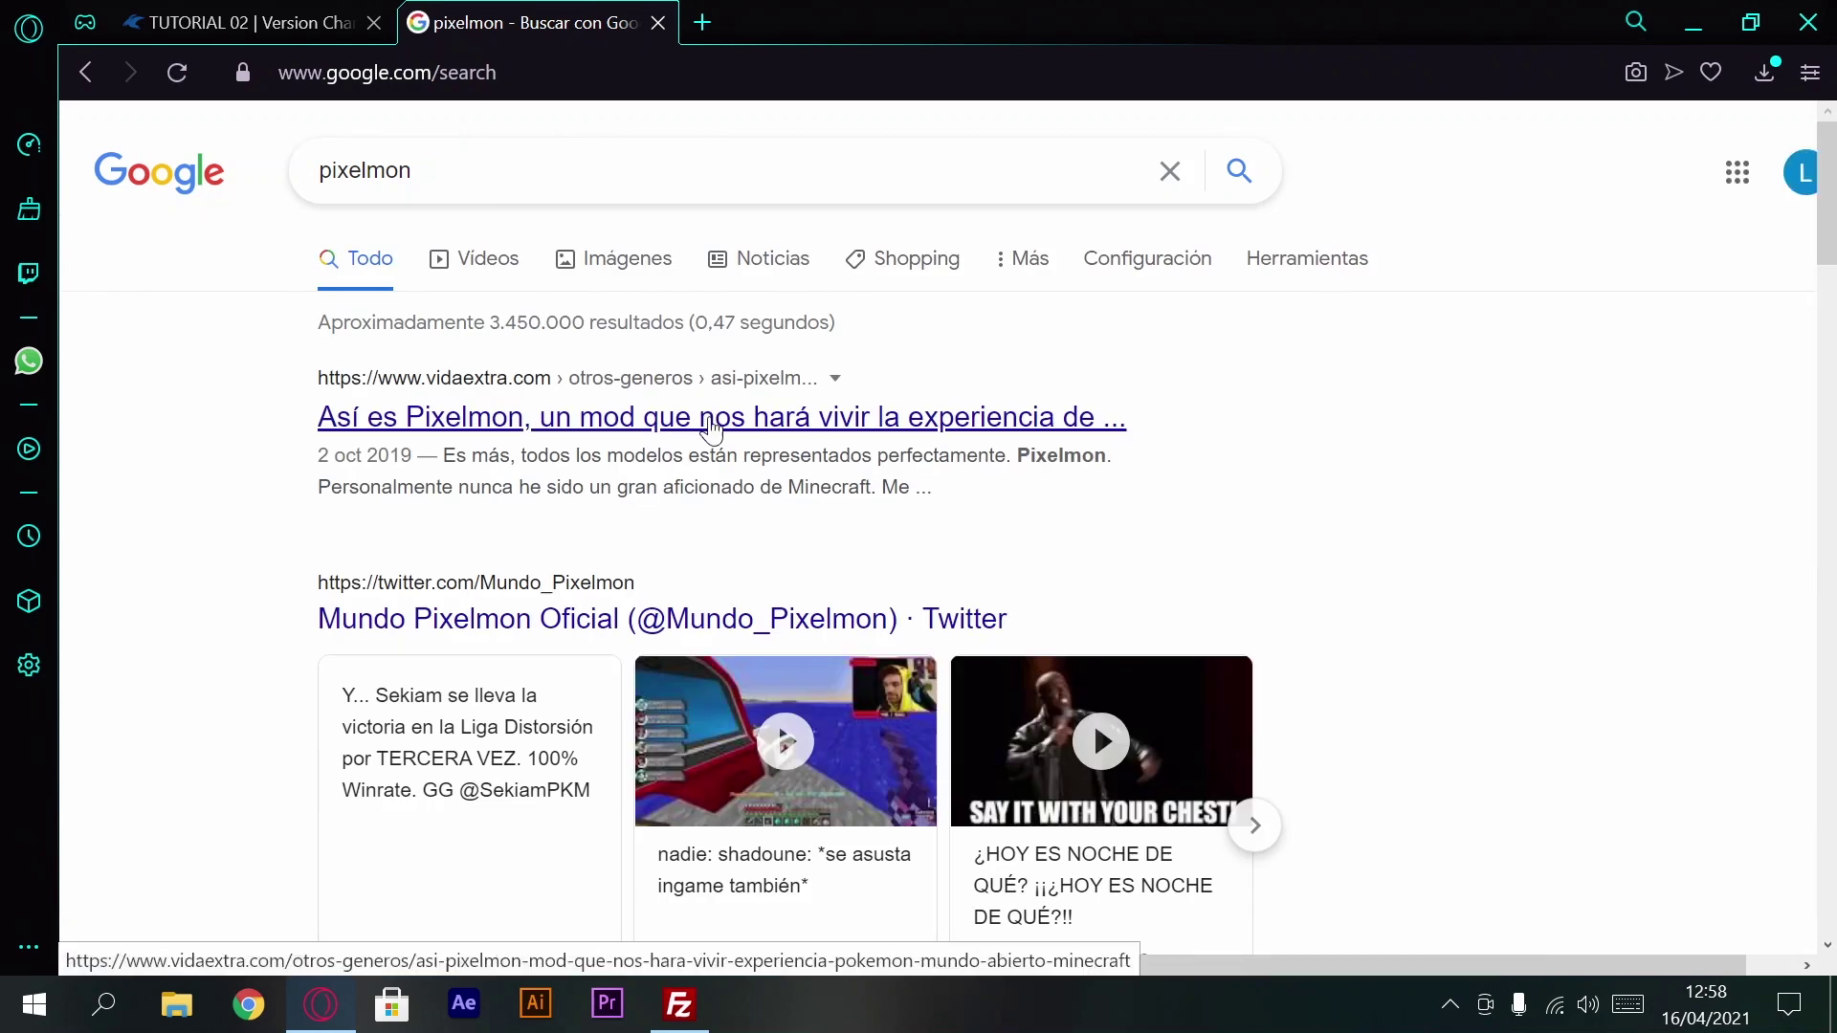
pyautogui.scroll(-6, 351, 373)
pyautogui.scroll(6, 394, 370)
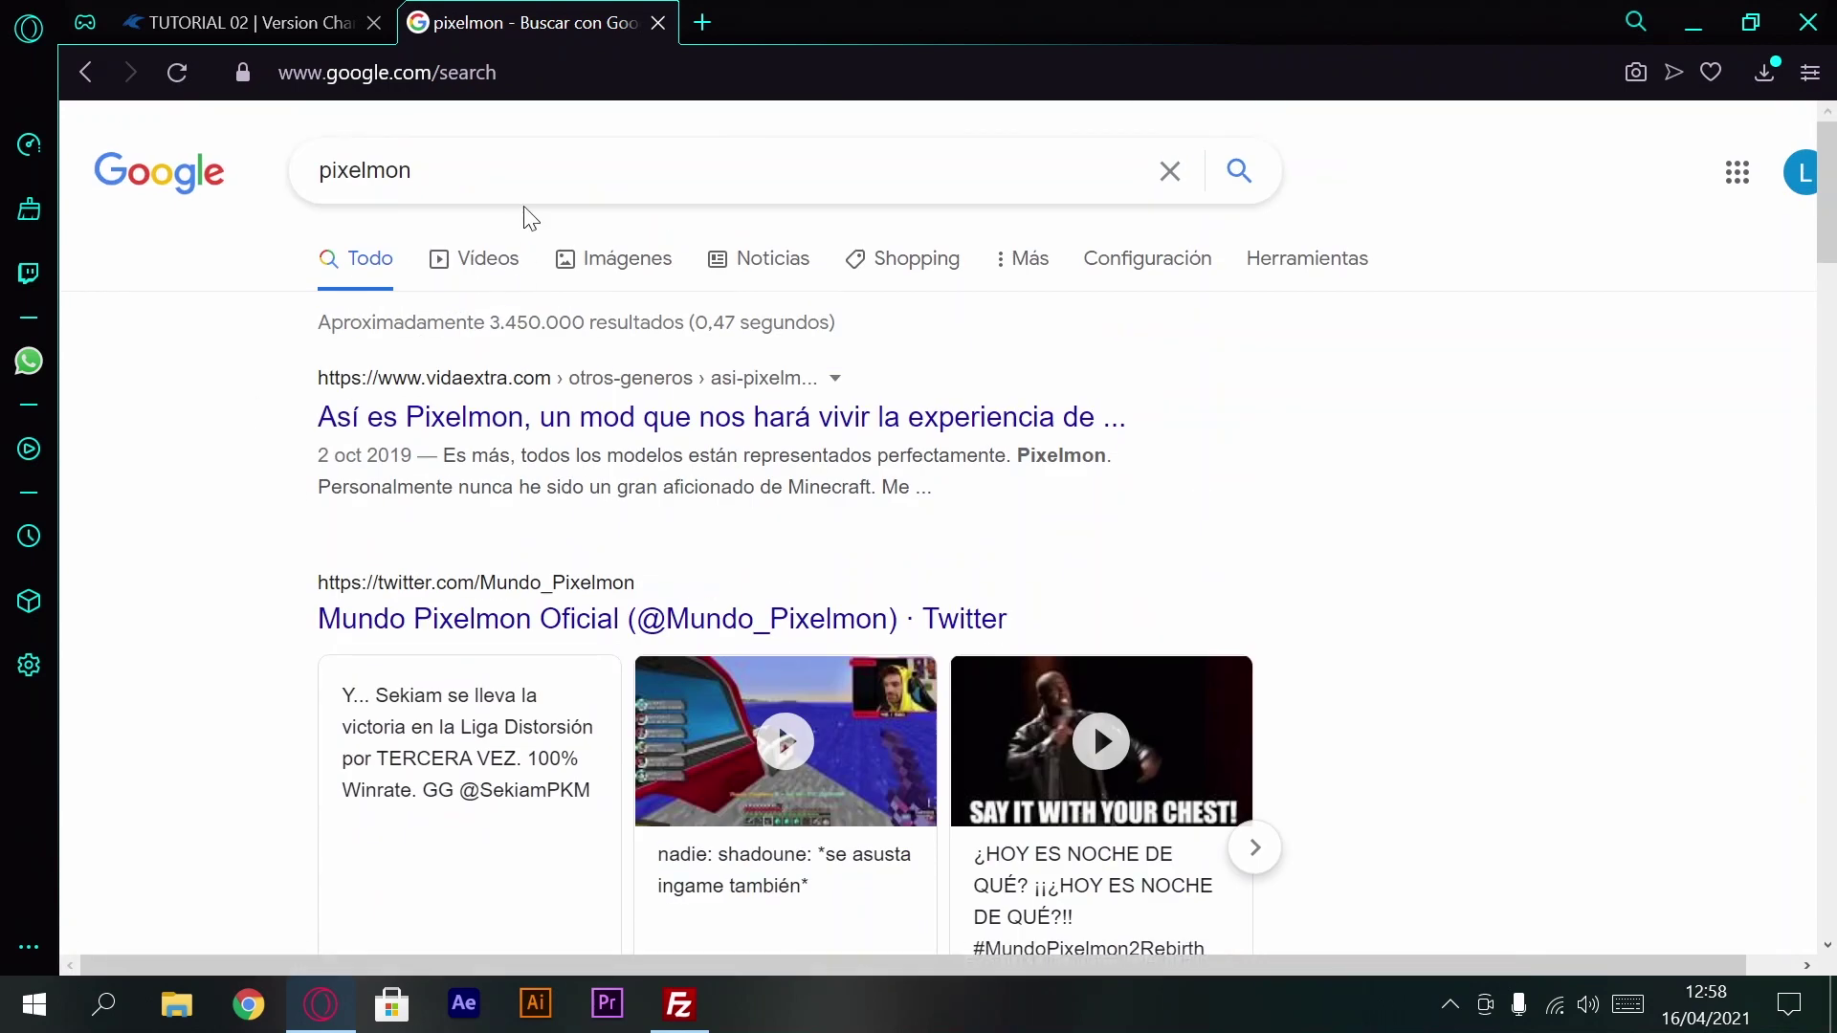
# Step: Refine the search to pixelmon reforged, open the reforged.gg site, and check its download section and supported version
pyautogui.click(472, 181)
pyautogui.write('re')
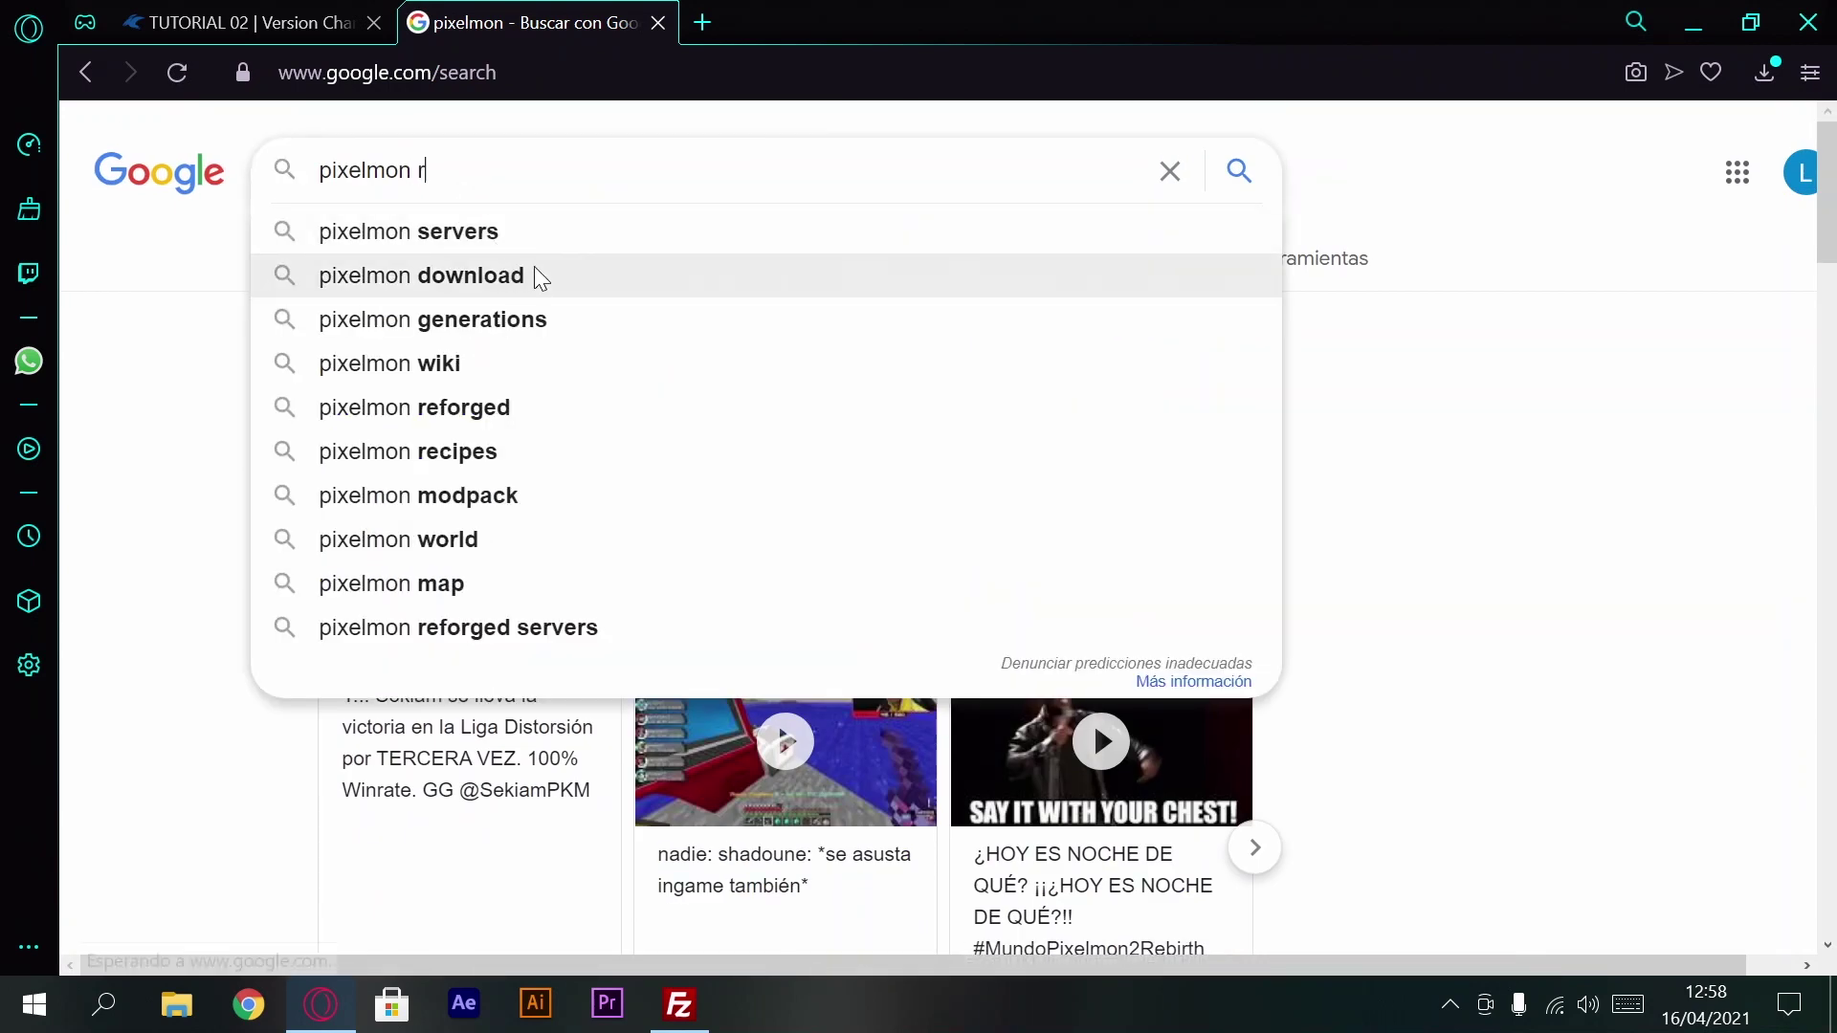
pyautogui.click(578, 236)
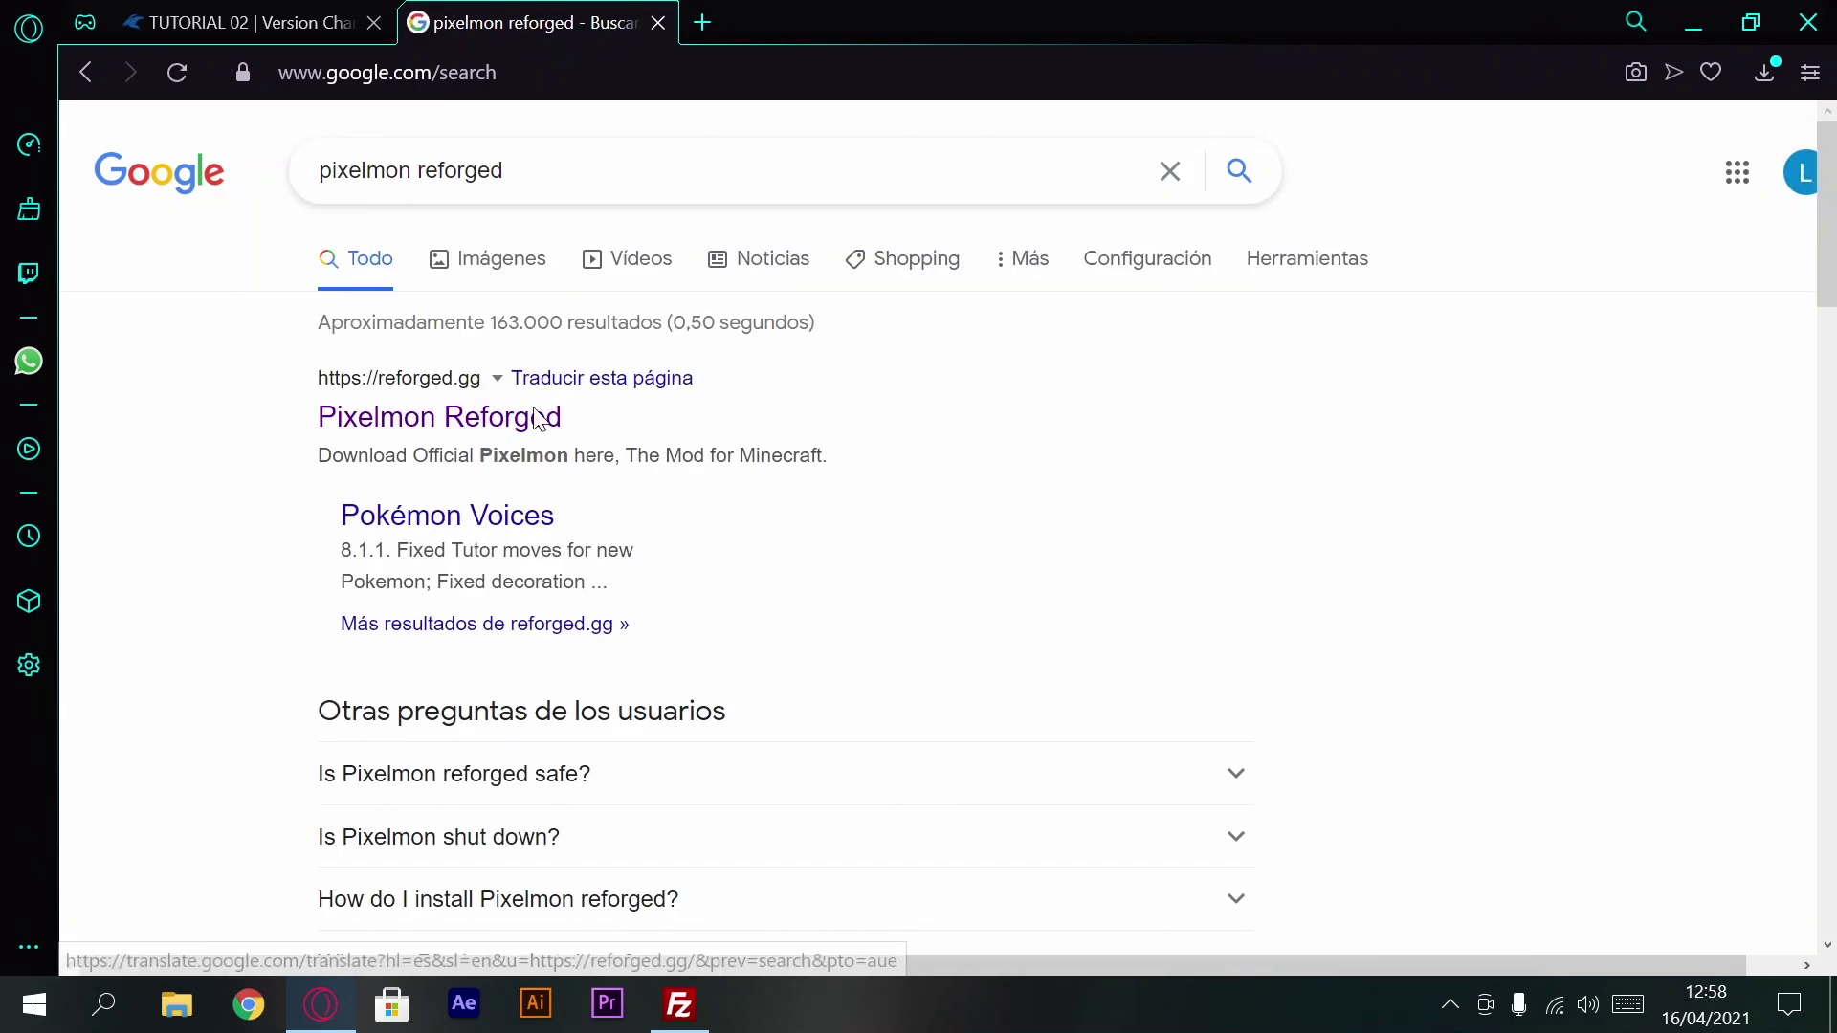
pyautogui.click(501, 421)
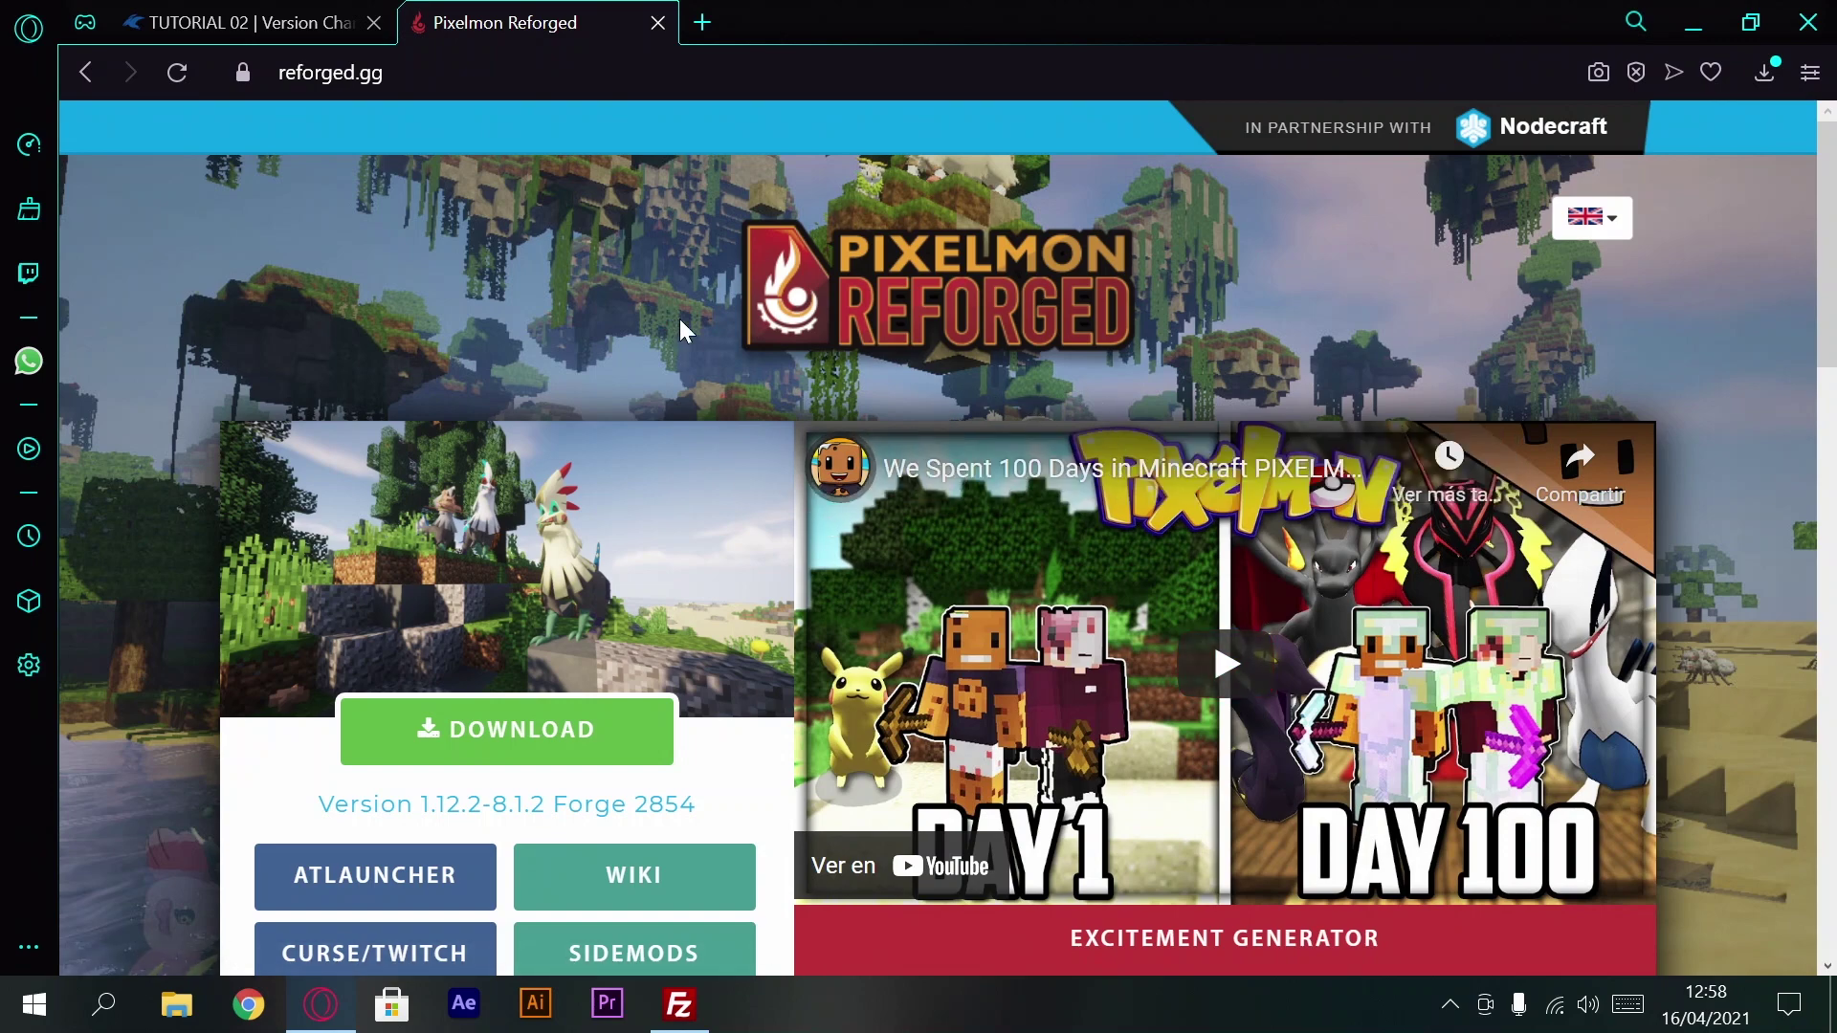
pyautogui.scroll(-2, 744, 266)
pyautogui.scroll(2, 888, 165)
pyautogui.scroll(-1, 775, 331)
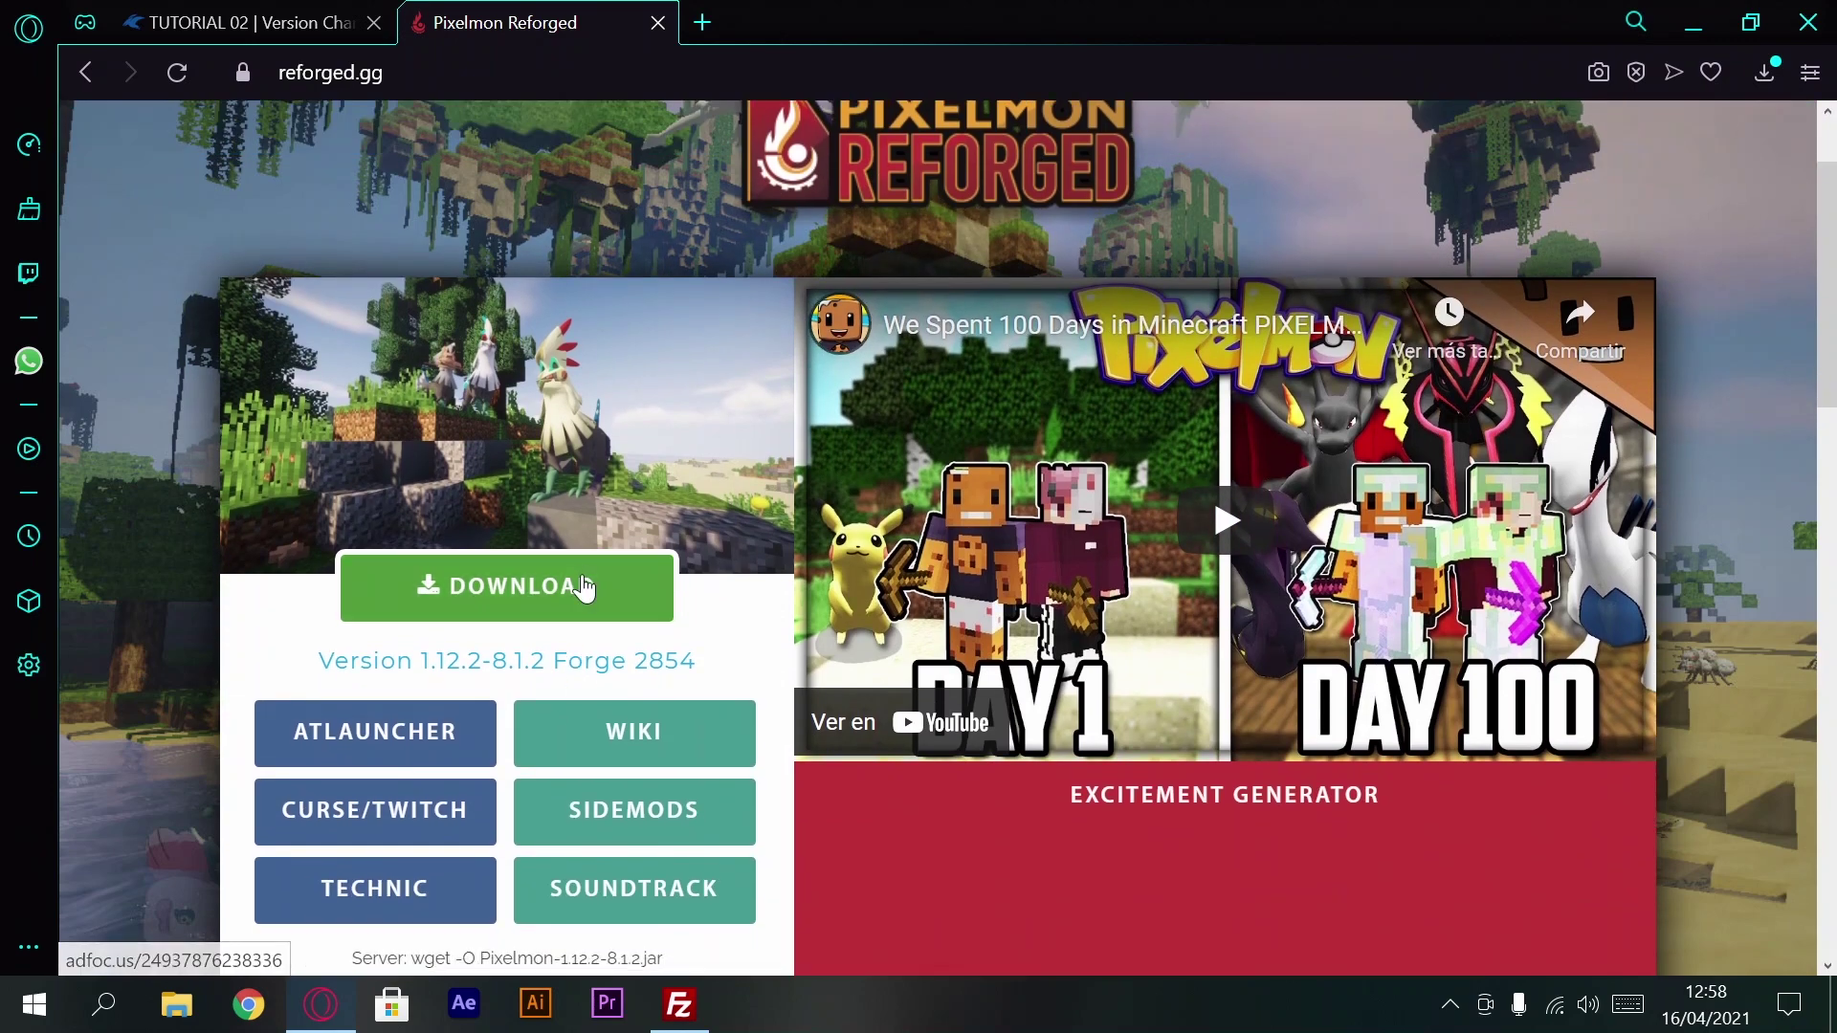
# Step: Go to the Windows desktop and place the Pixelmon 1.12.2 and OptiFine 1.12.2 files side by side, away from the other icons
pyautogui.click(1692, 22)
pyautogui.click(1668, 16)
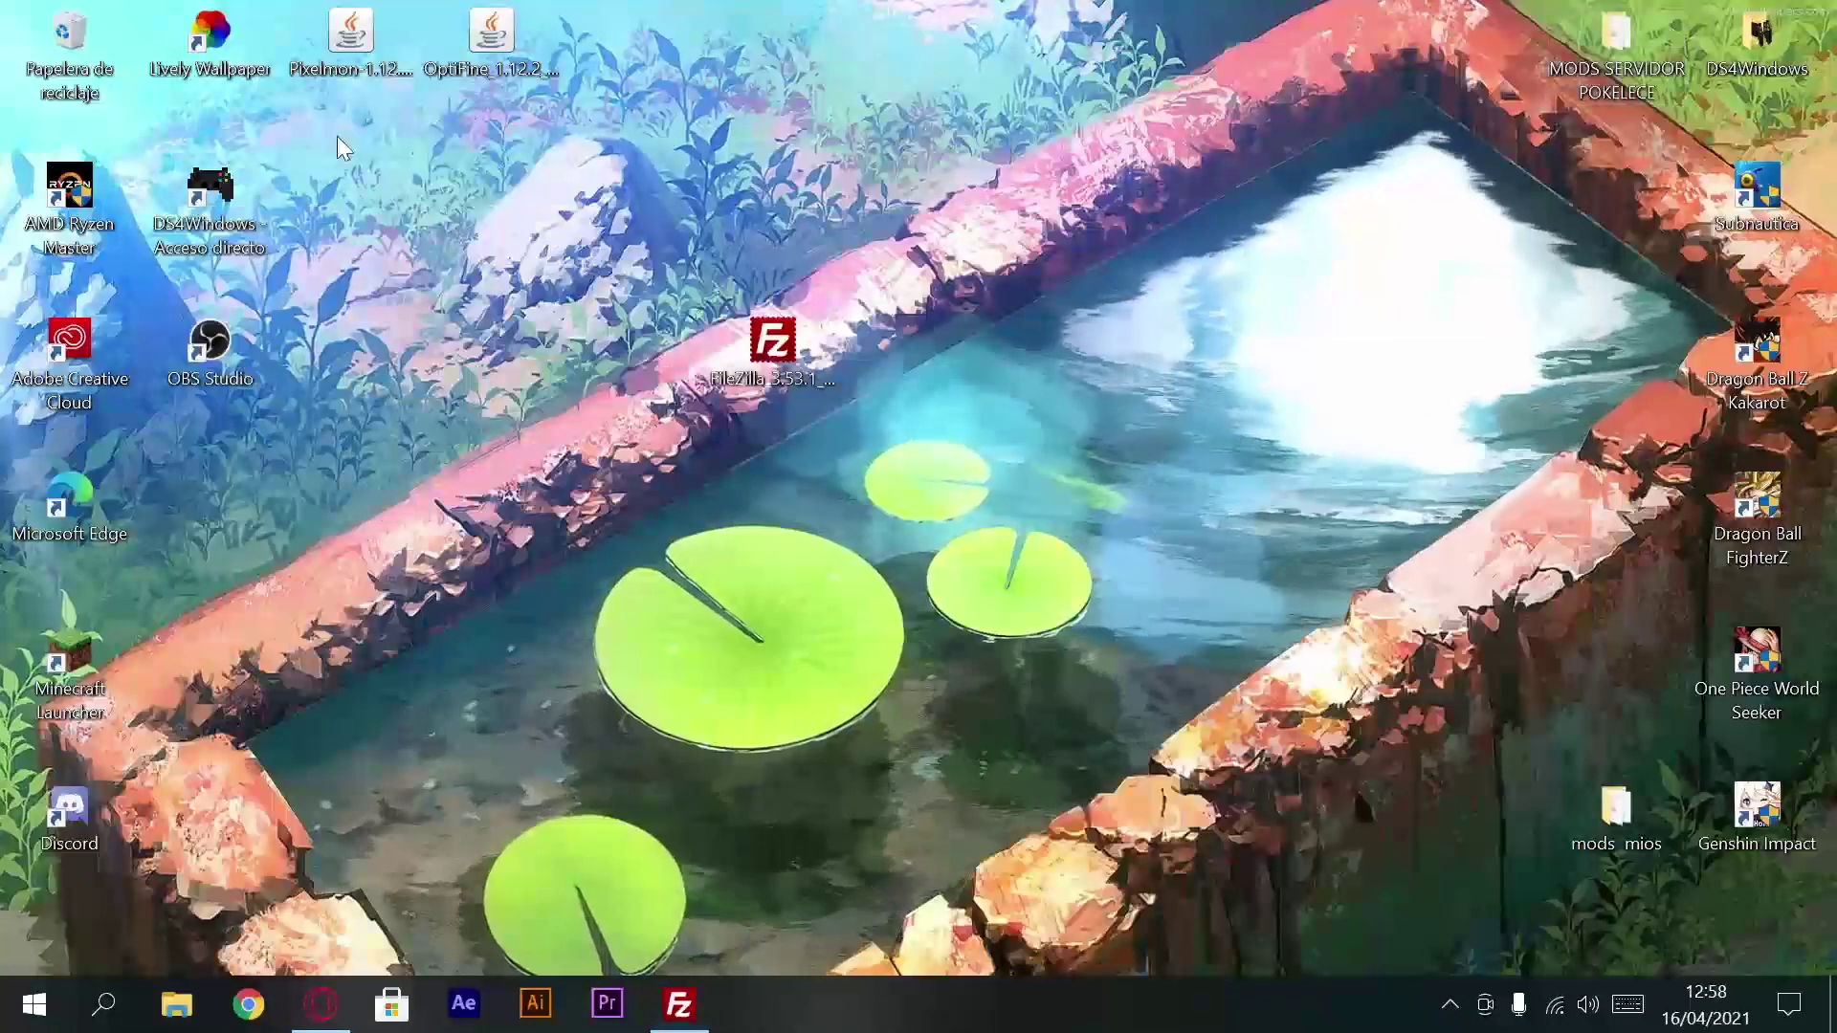
pyautogui.moveTo(361, 38); pyautogui.dragTo(1032, 111)
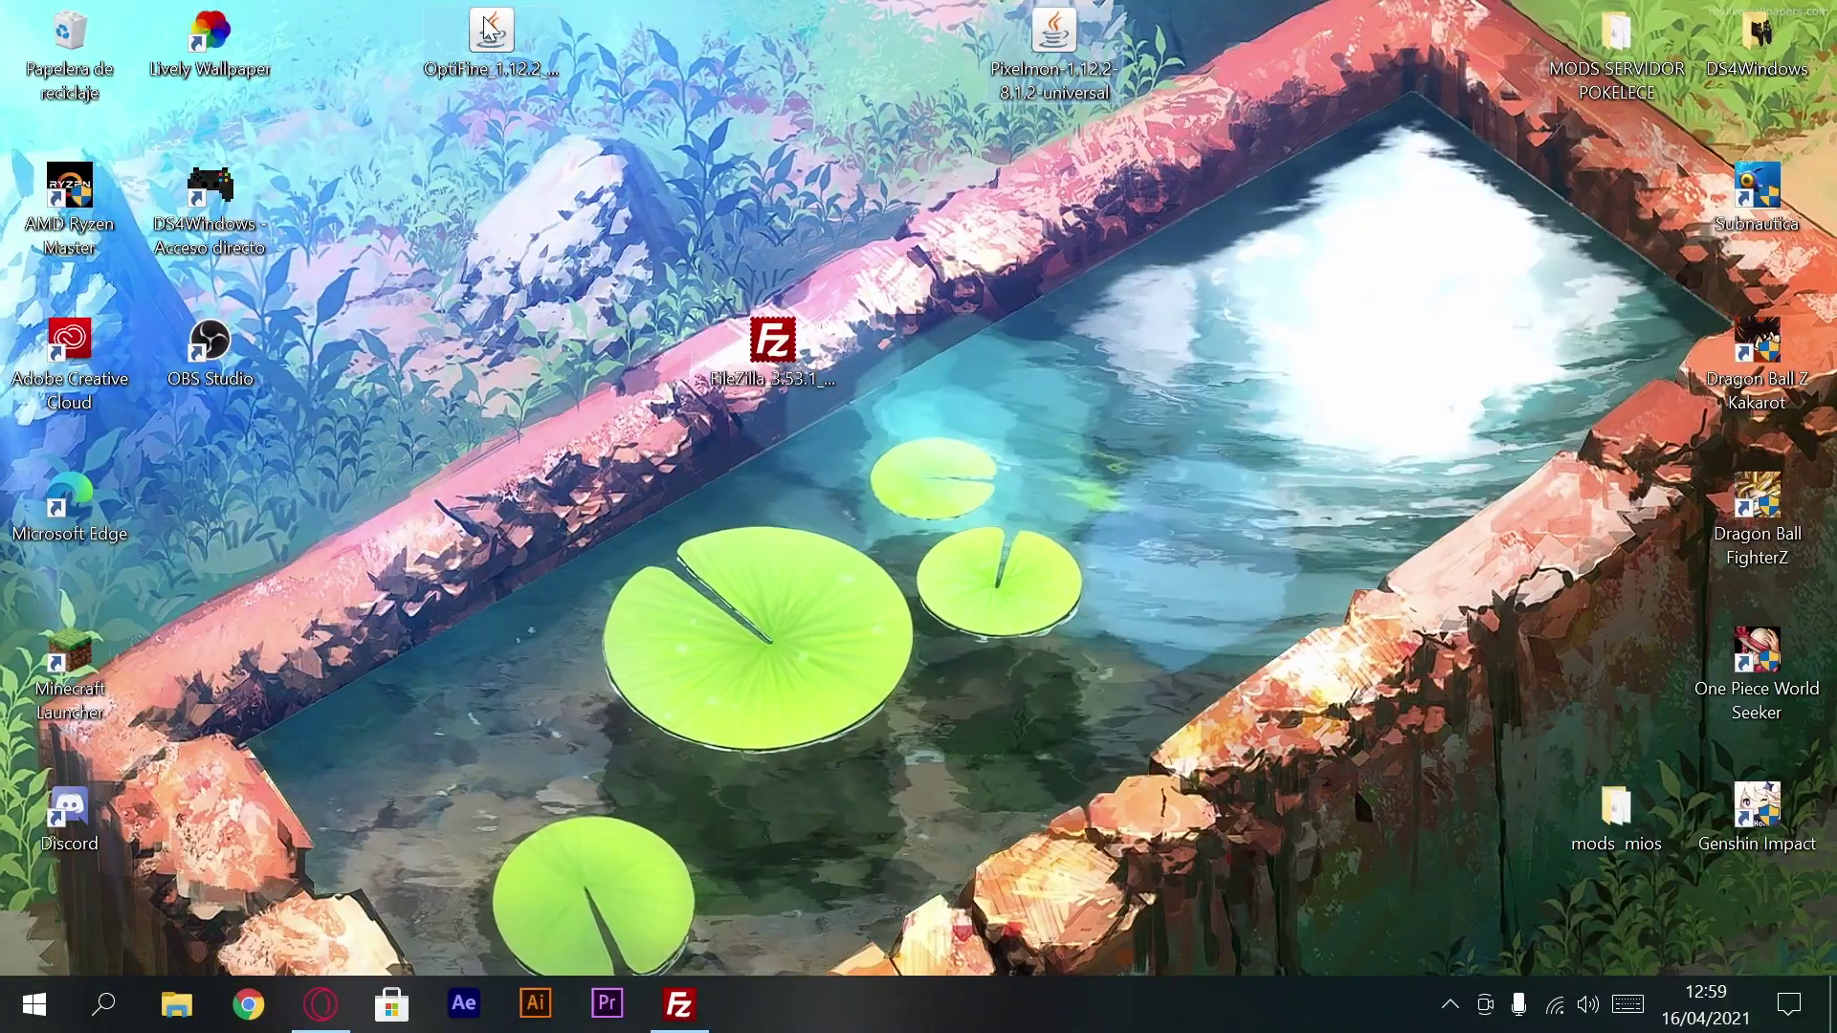
pyautogui.moveTo(491, 38); pyautogui.dragTo(927, 47)
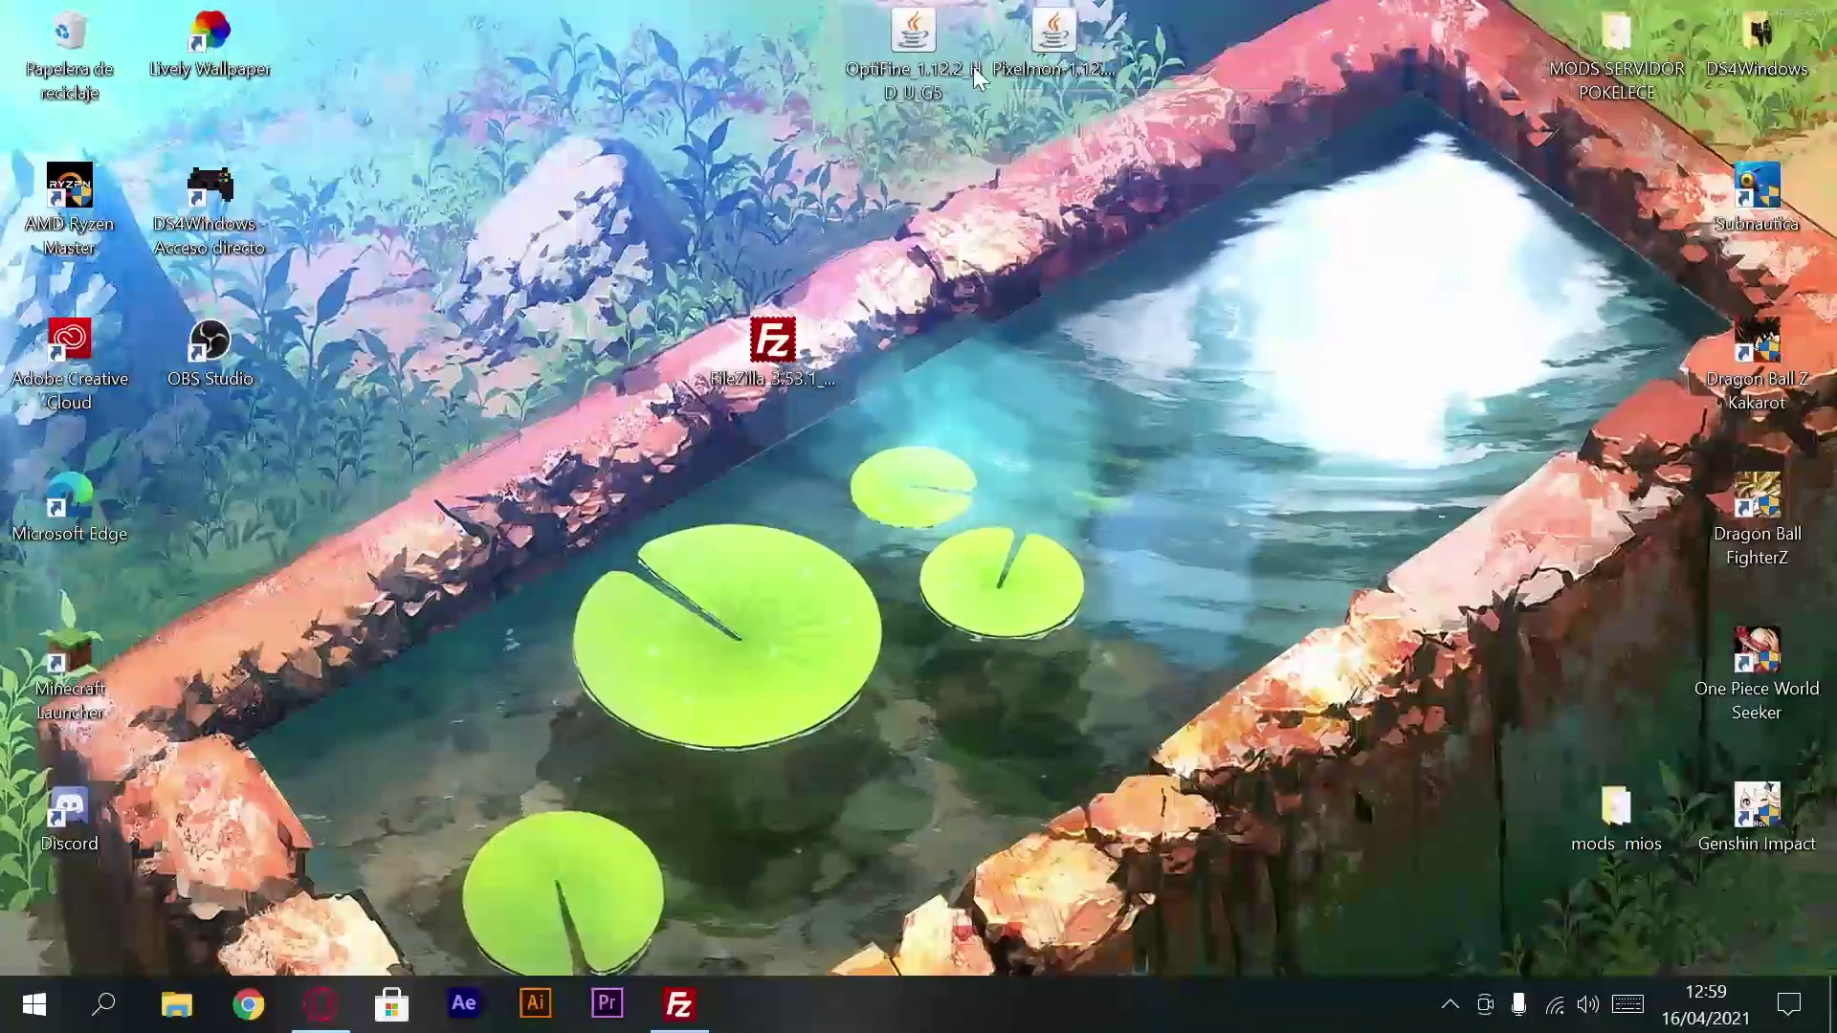
# Step: Open the %appdata% location, look at the mod files in .minecraft's mods folder, and minimize File Explorer
pyautogui.press('super+r')
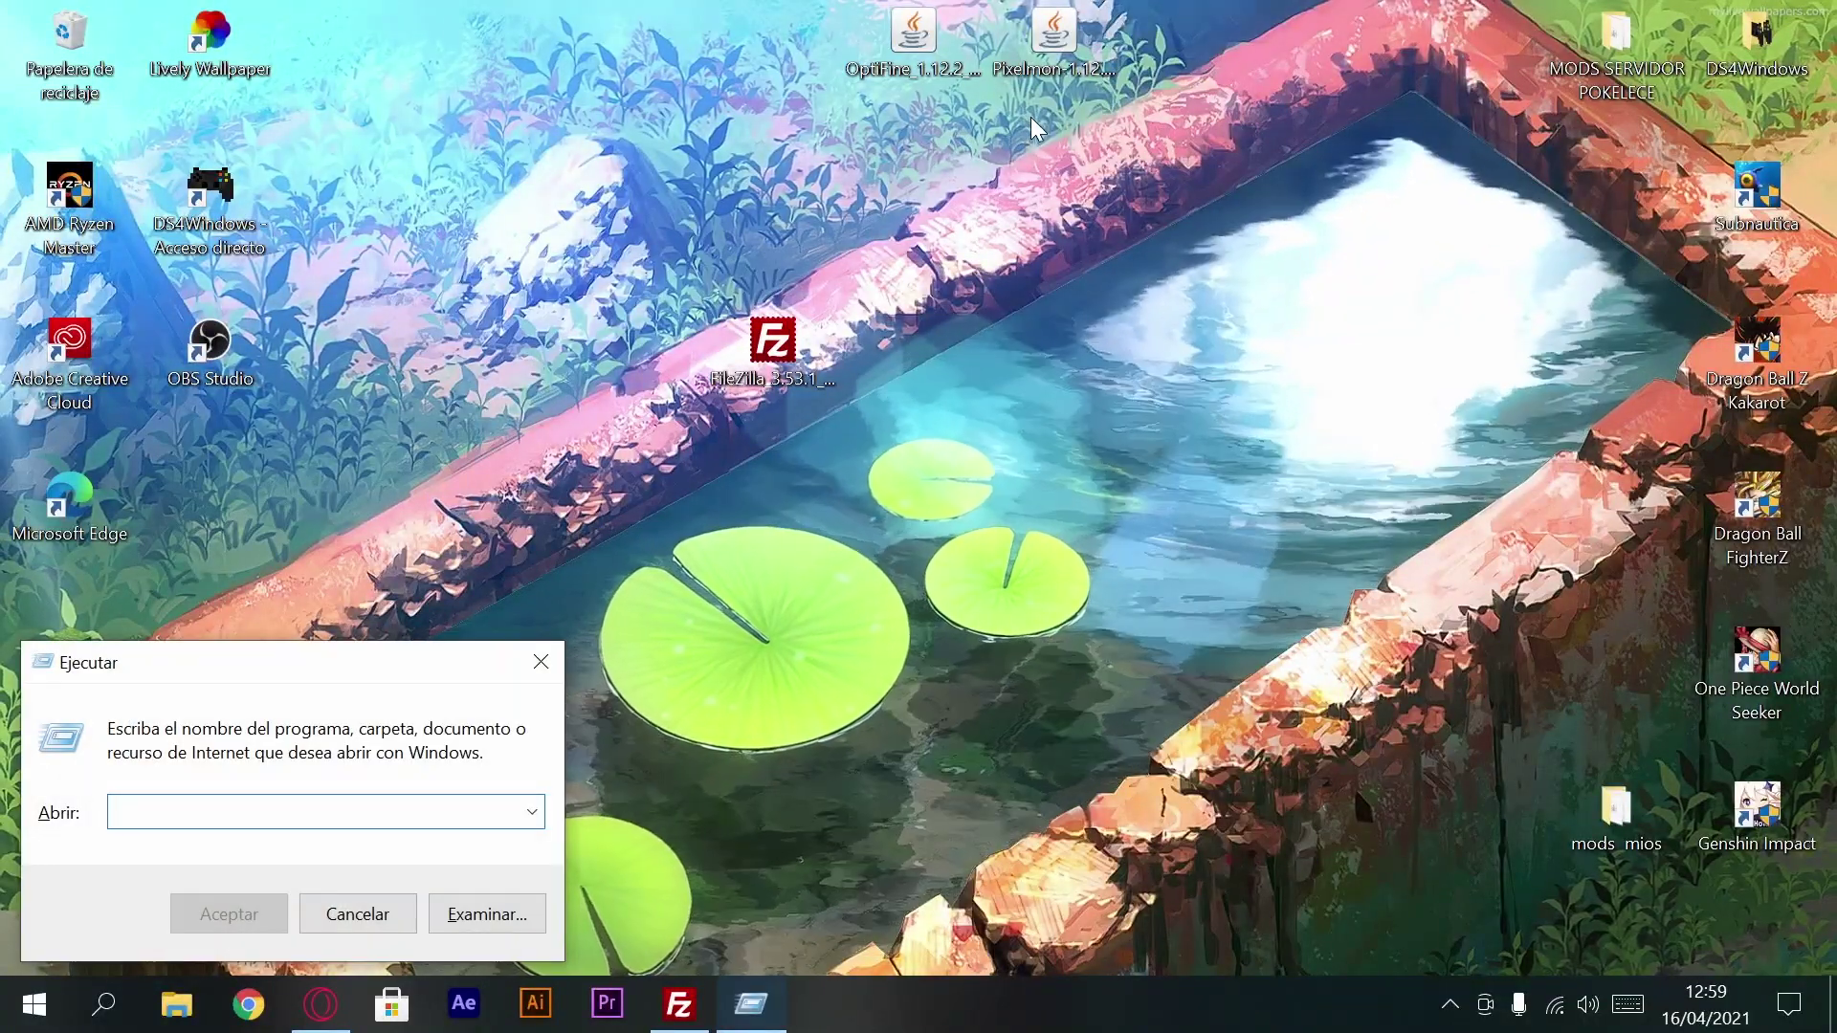
pyautogui.write('%%')
pyautogui.press('Left')
pyautogui.write('appda')
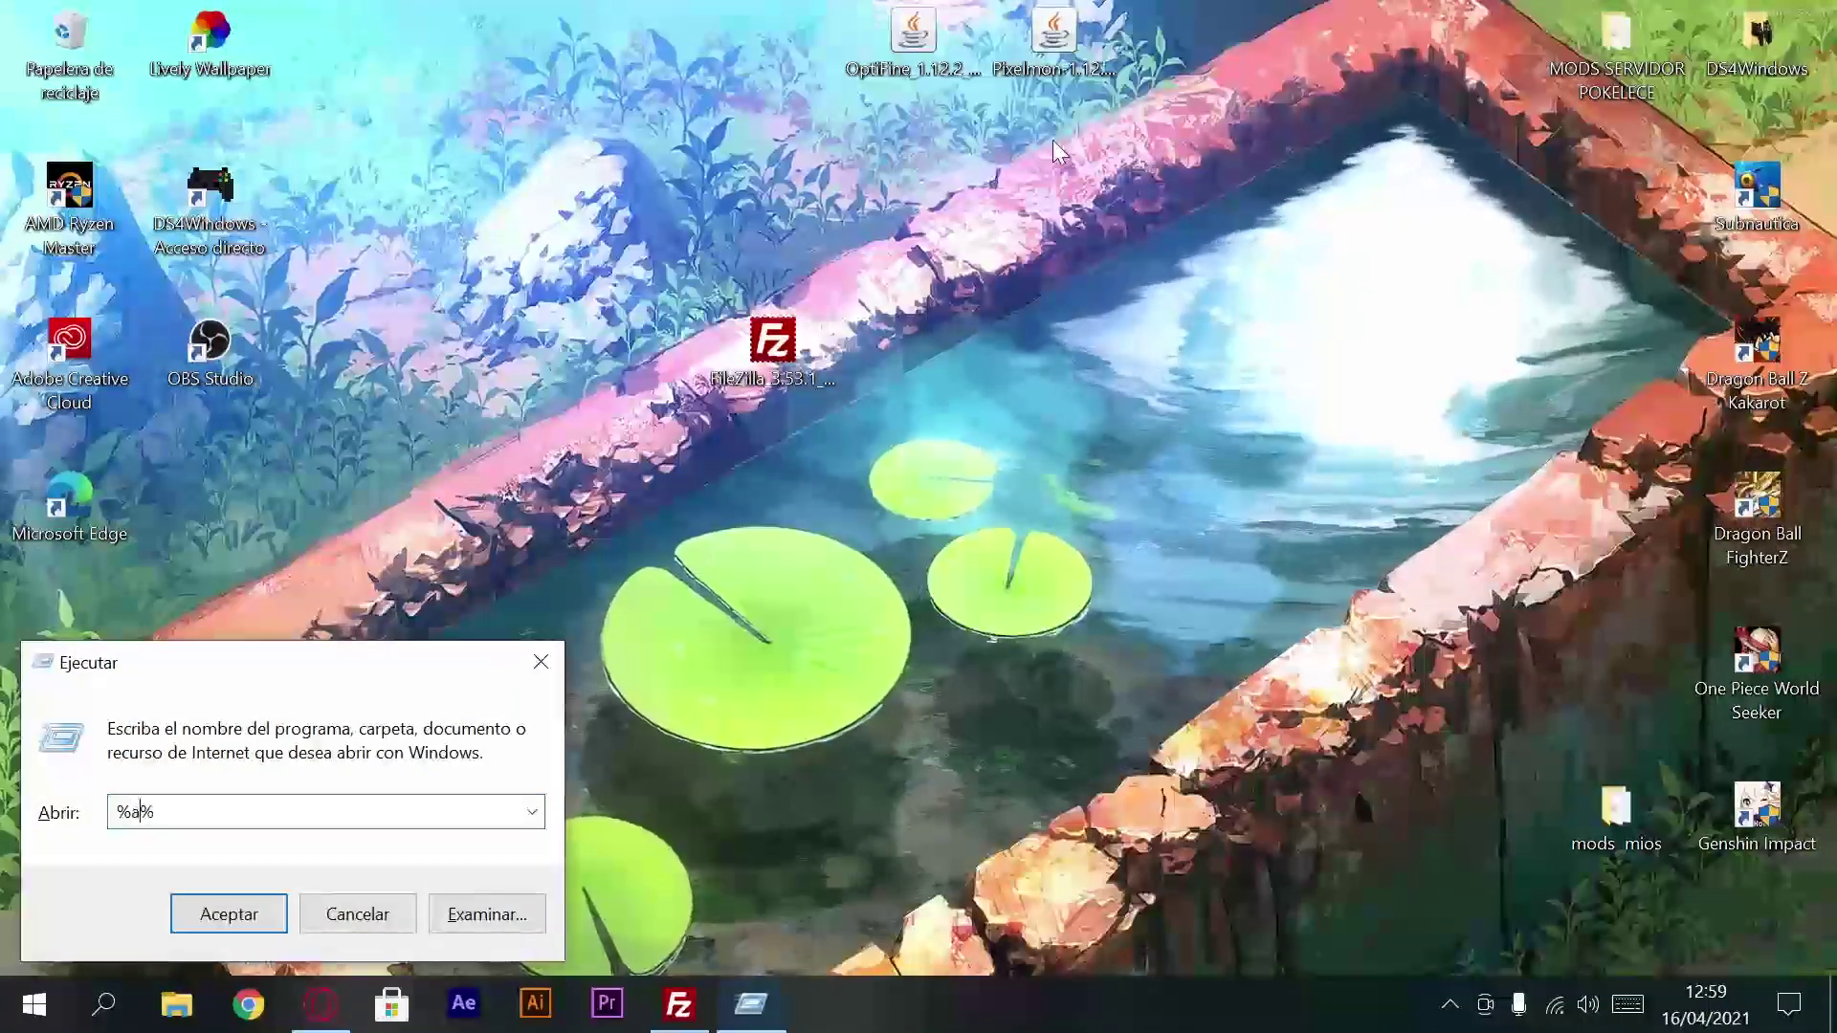
pyautogui.press('Return')
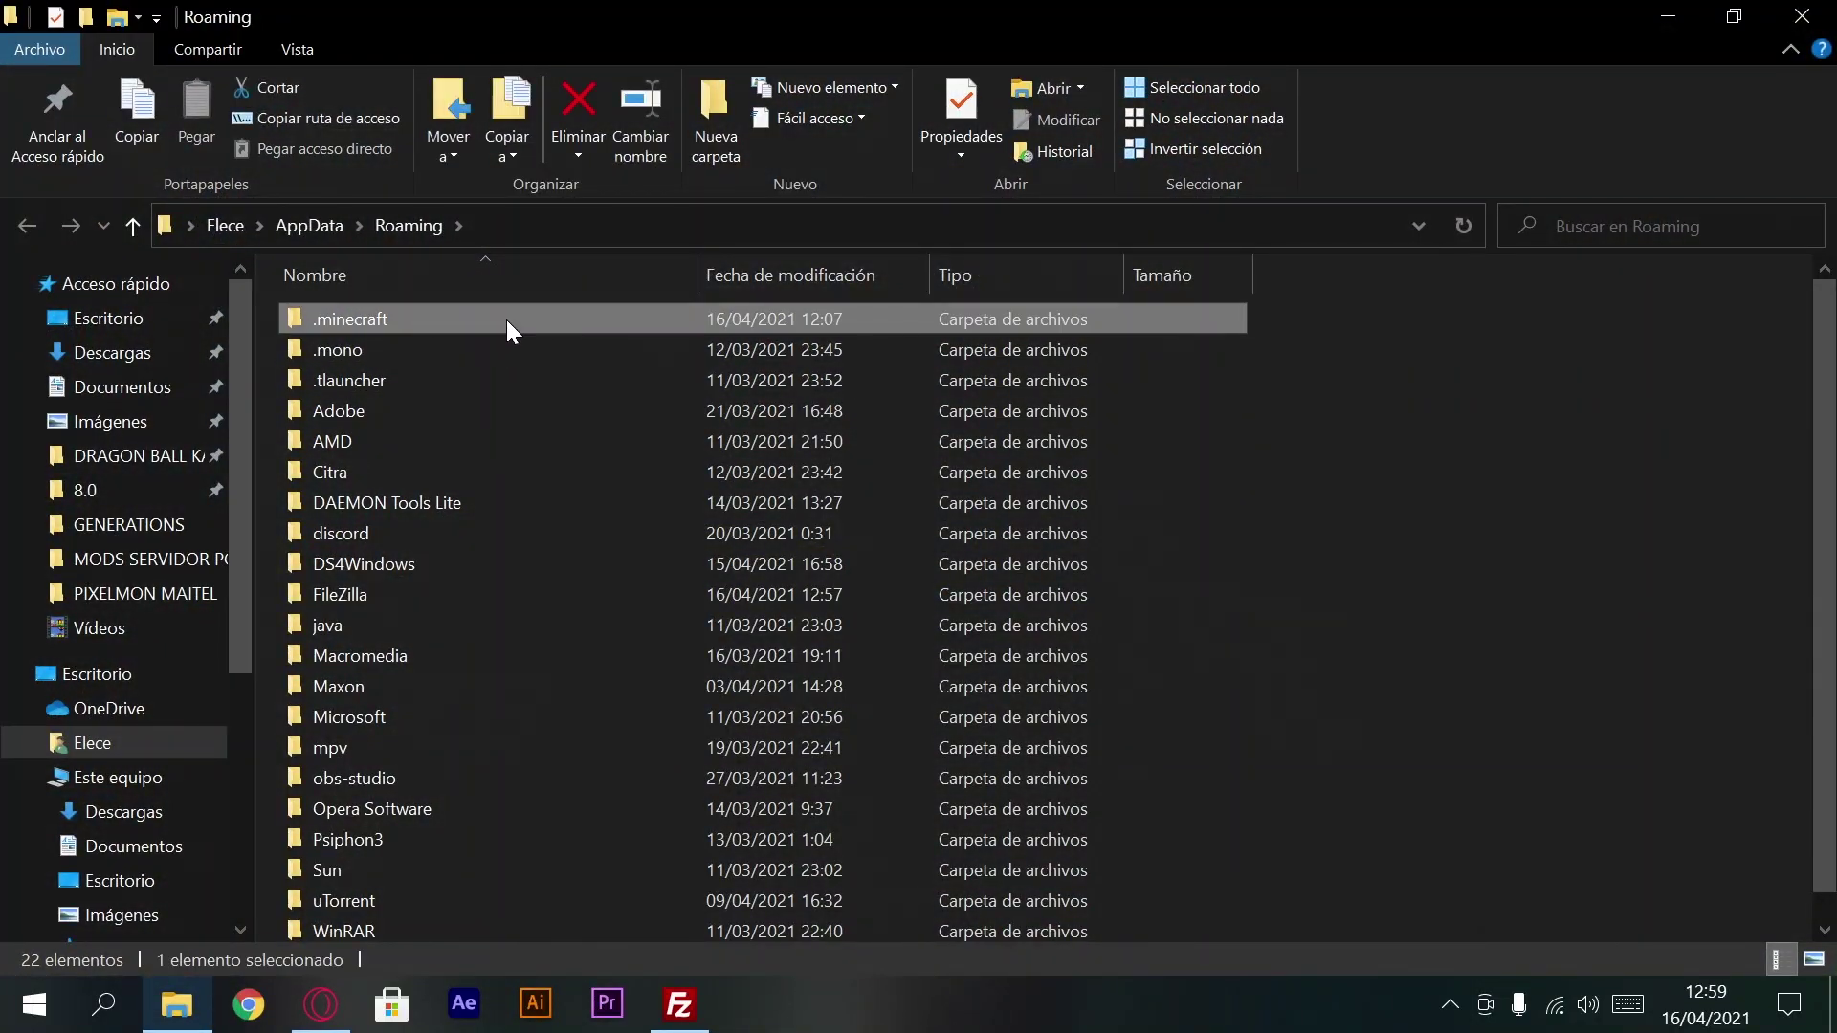
pyautogui.doubleClick(507, 319)
pyautogui.doubleClick(402, 687)
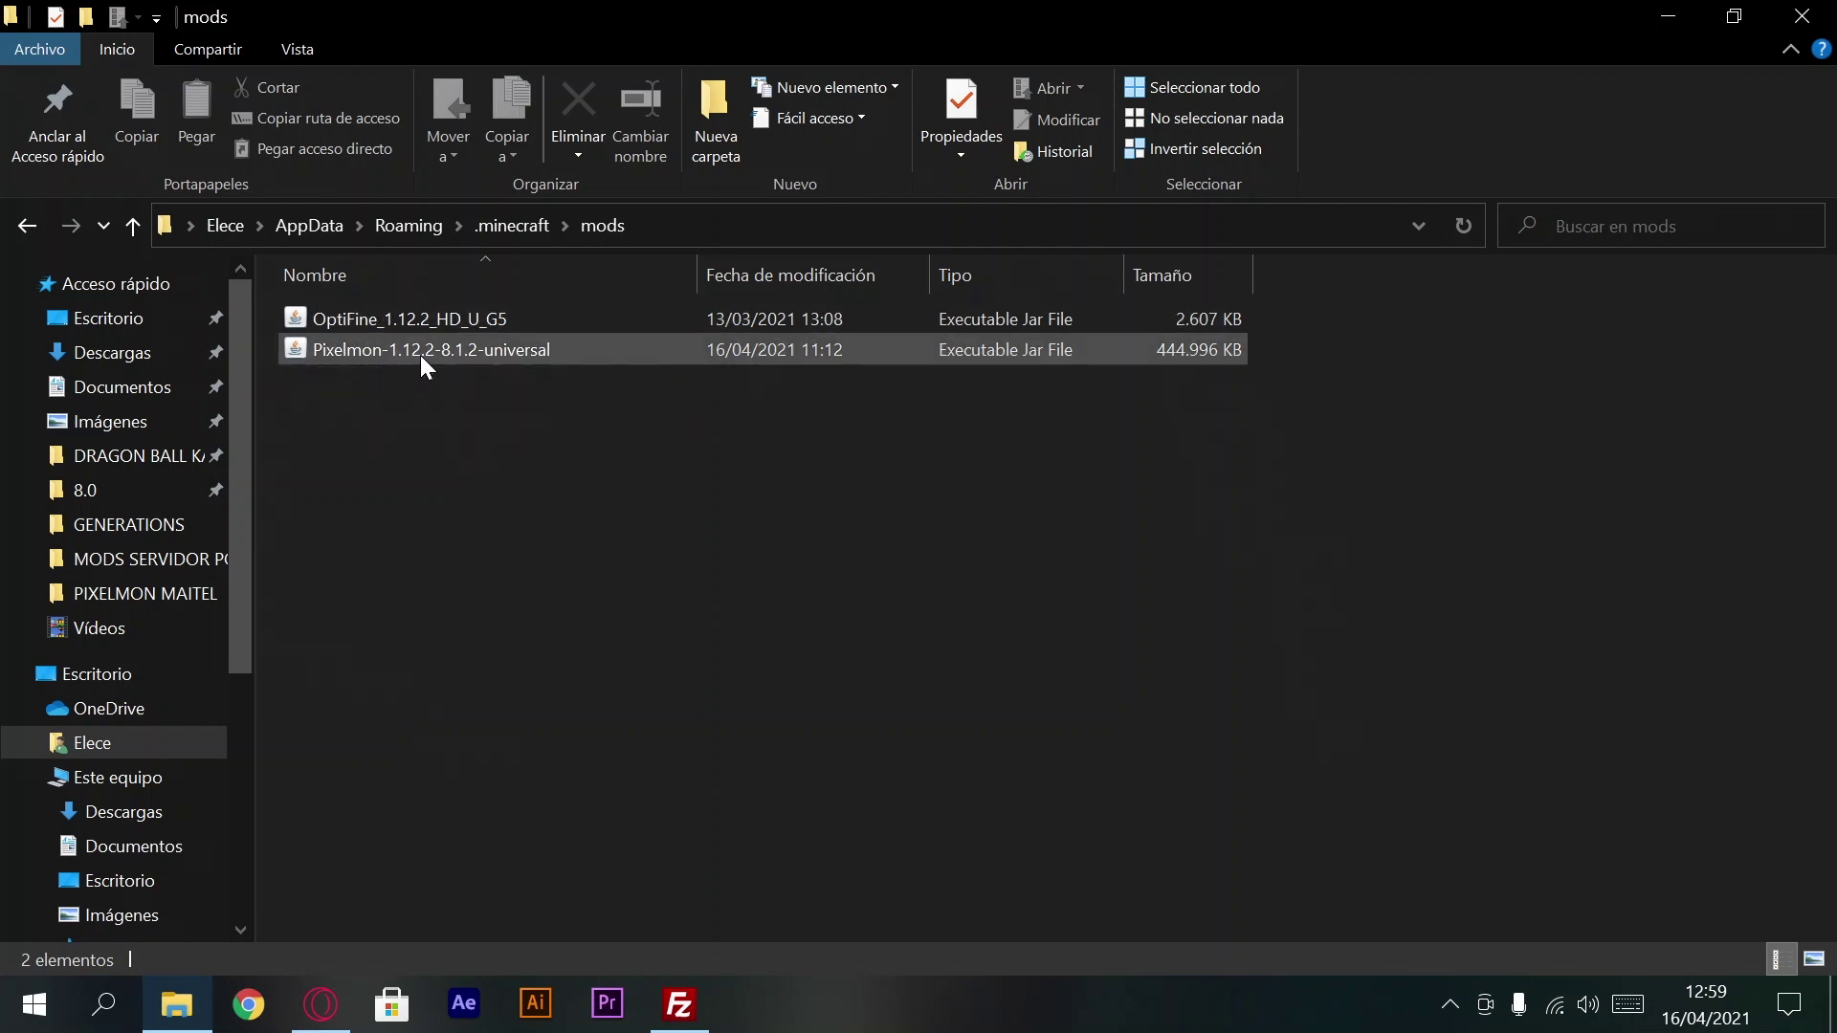
pyautogui.click(1668, 17)
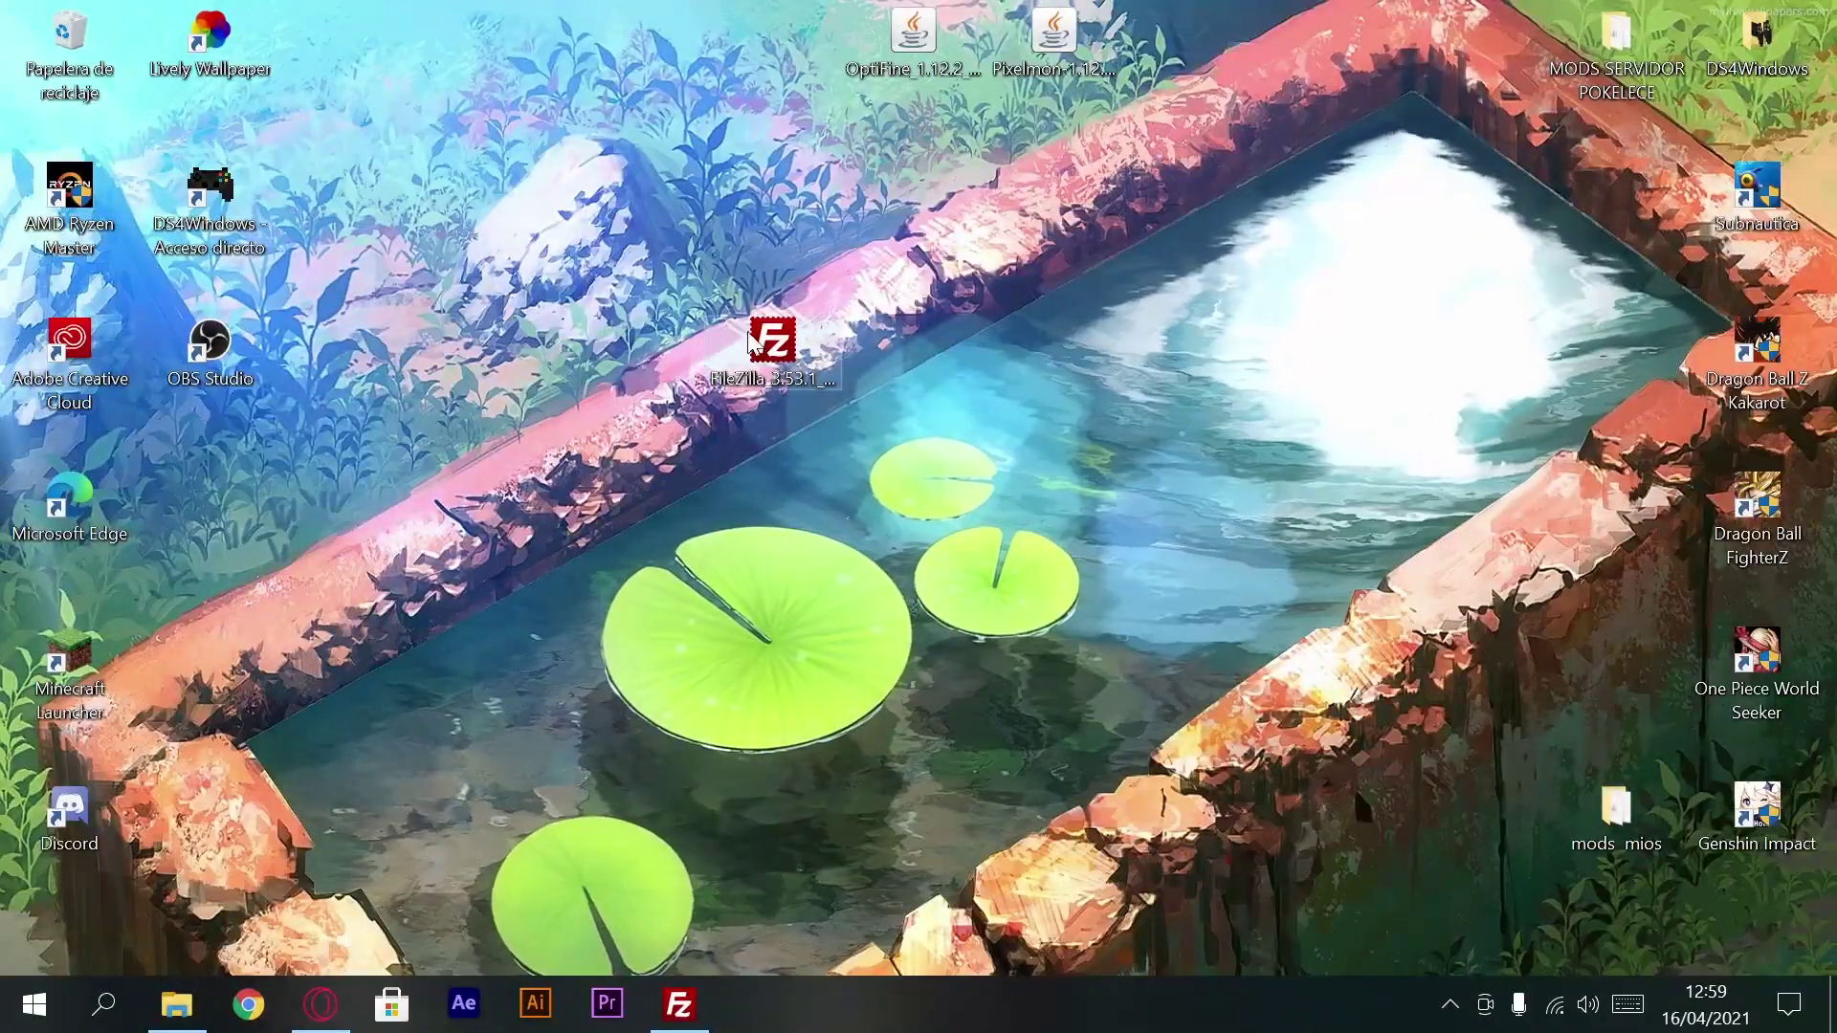
# Step: Back on the server's Versions page, reinstall Forge 1.12.2 with the recommended build and server files deleted, confirm, and go to the console page
pyautogui.click(323, 1004)
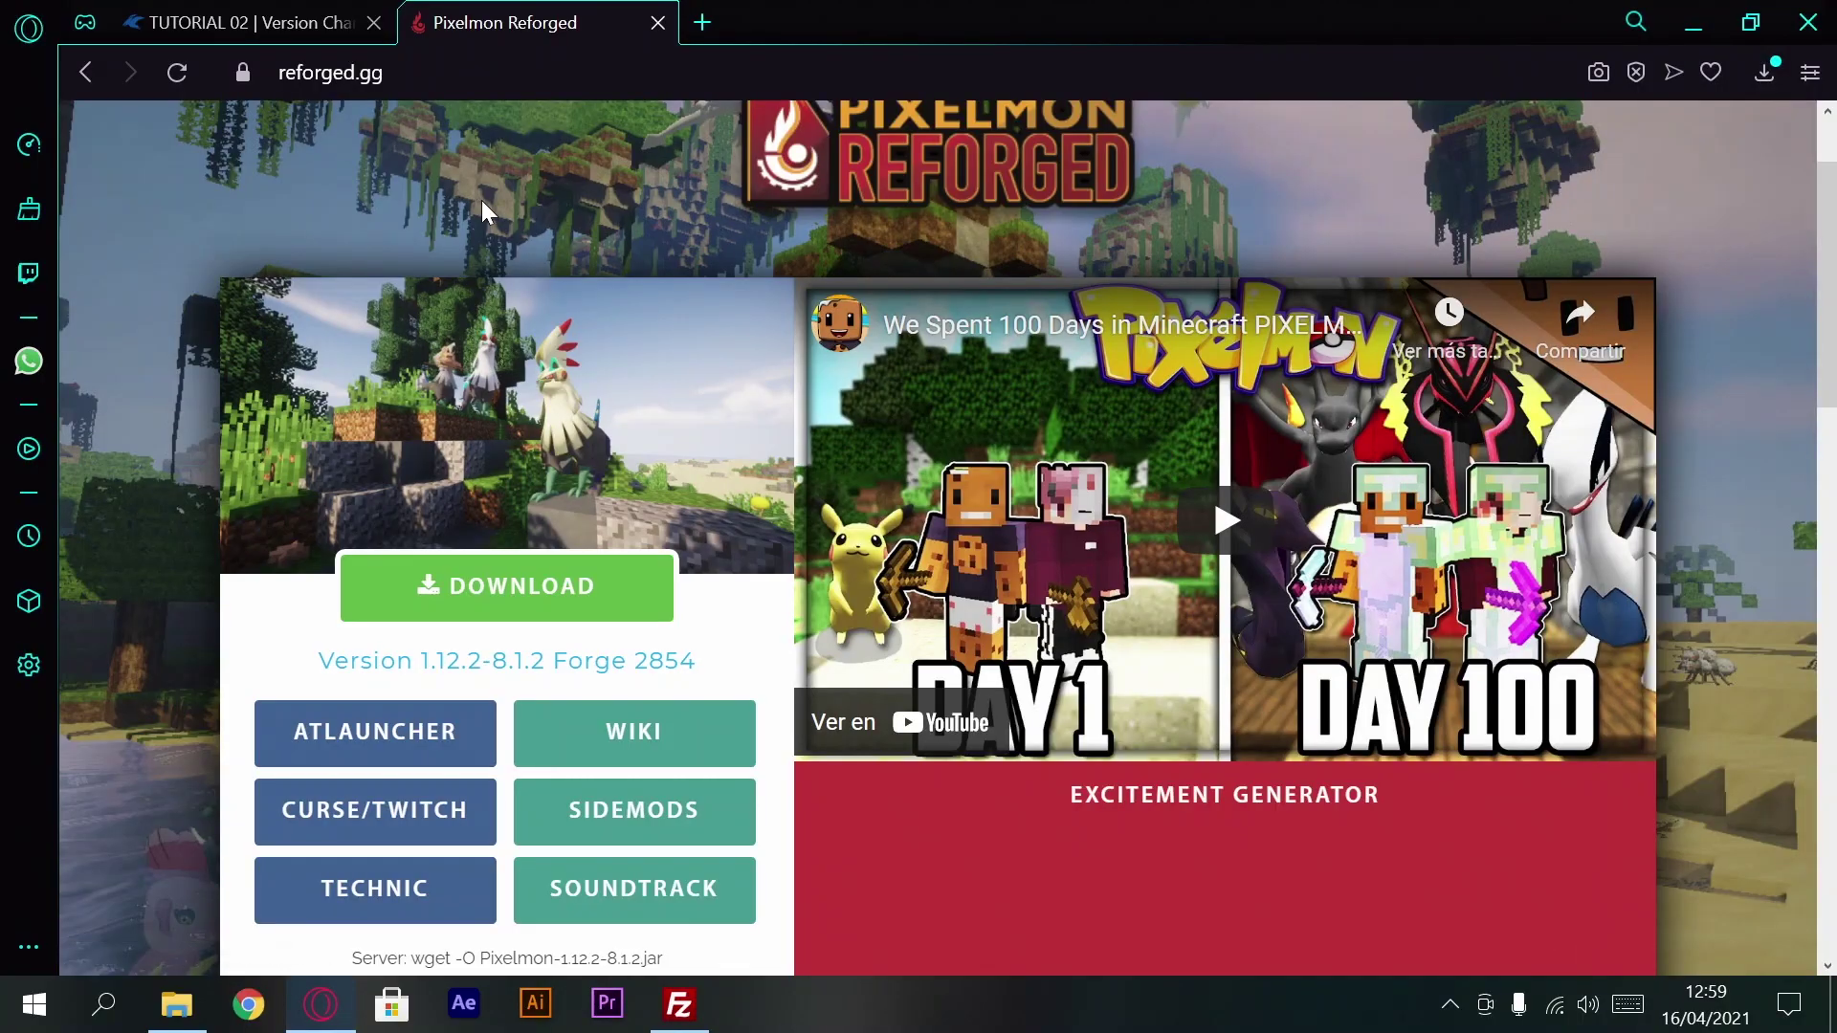
pyautogui.click(268, 23)
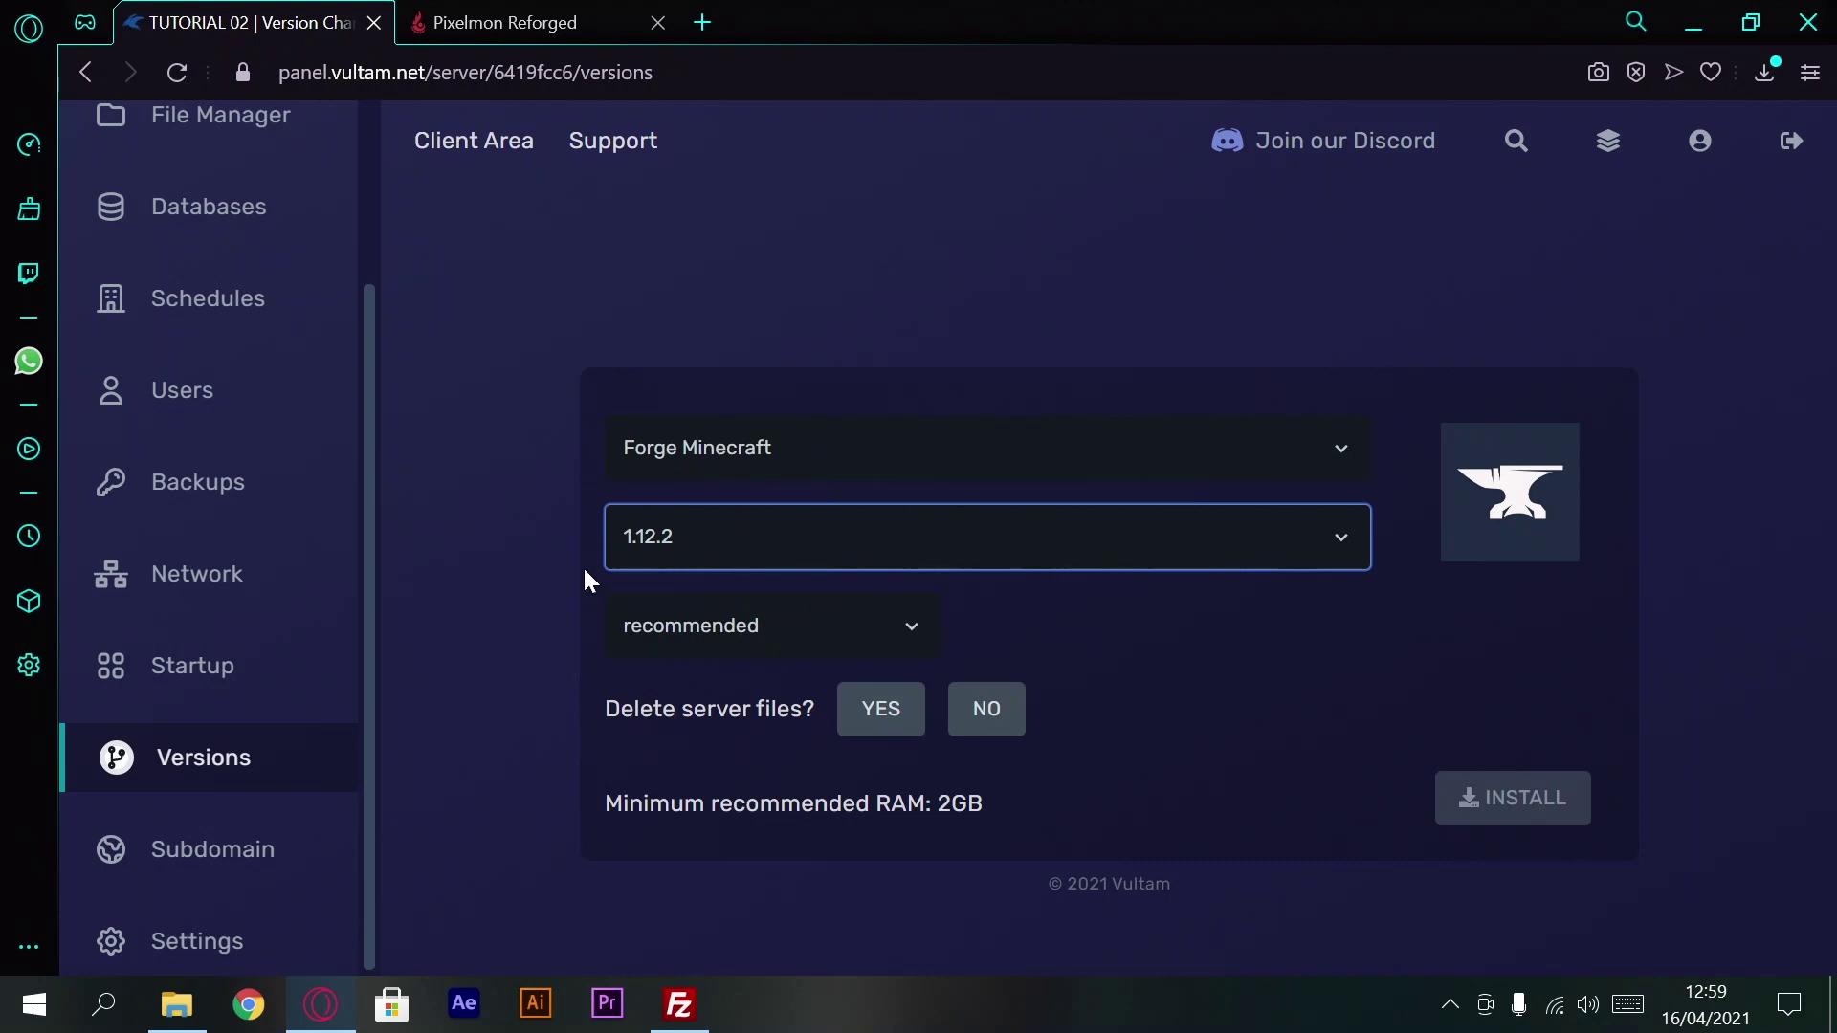
pyautogui.click(829, 632)
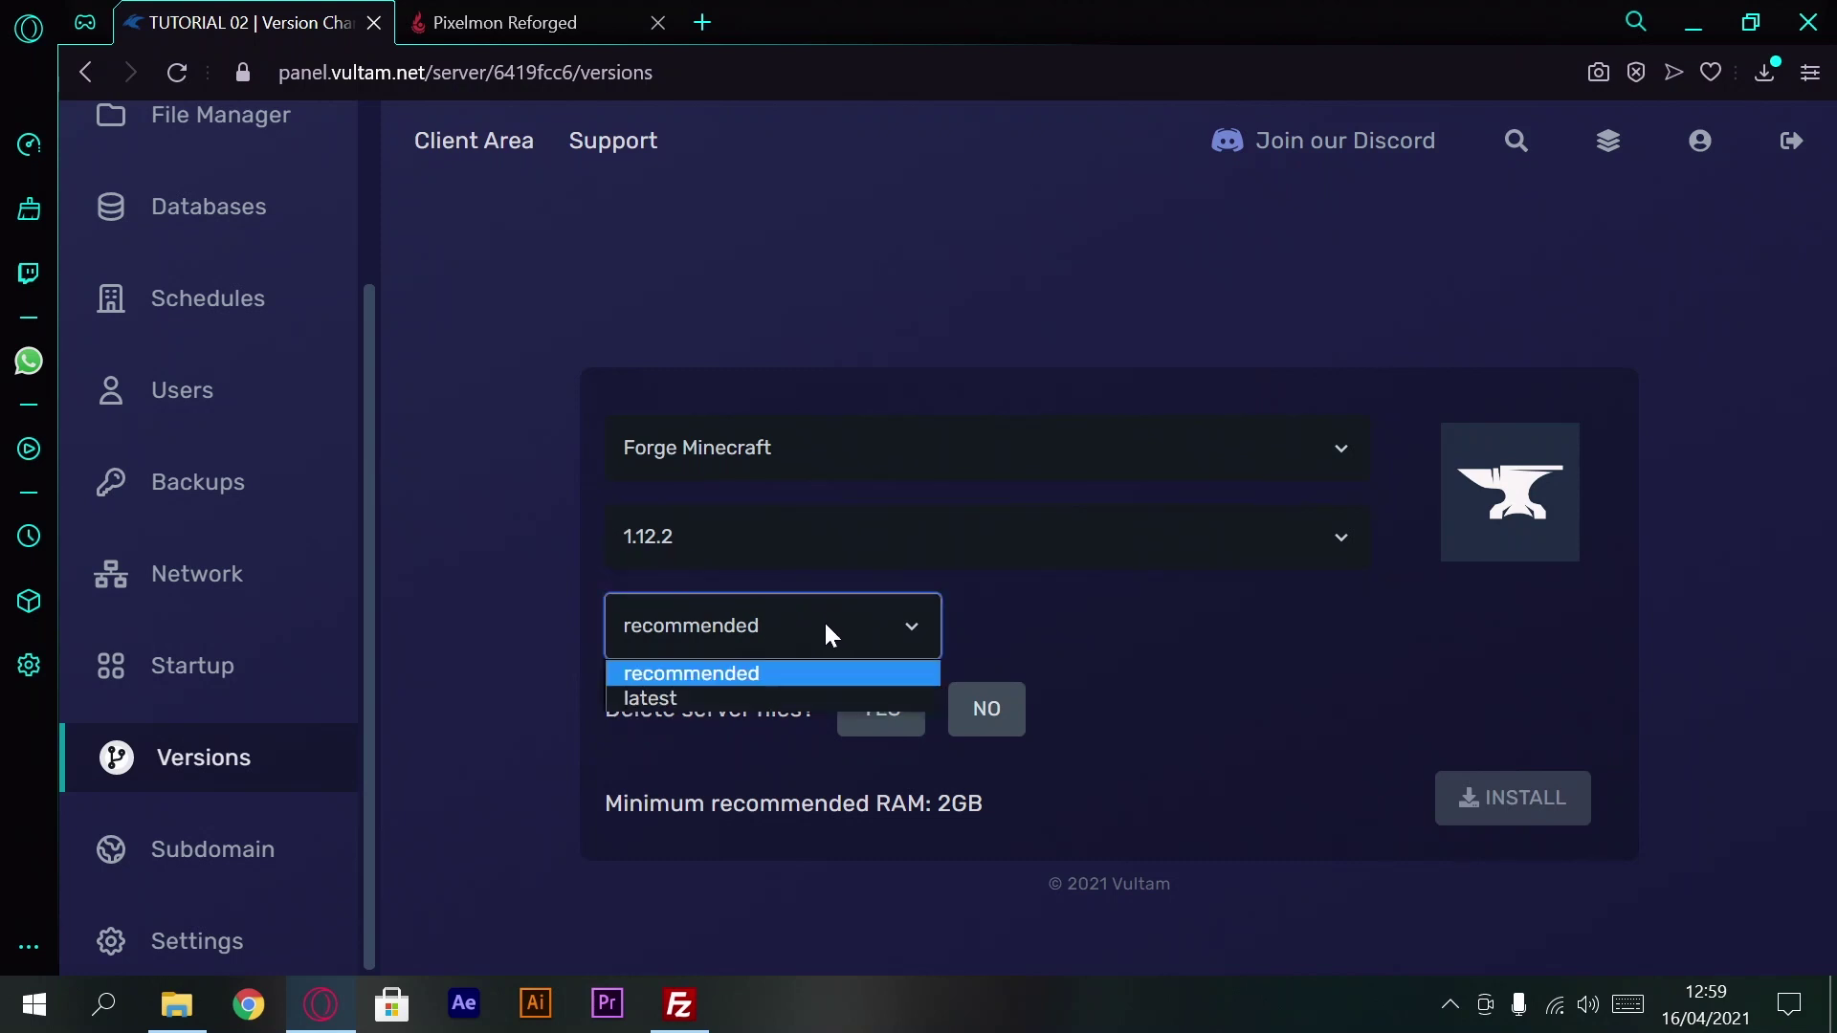
pyautogui.click(783, 673)
pyautogui.click(890, 718)
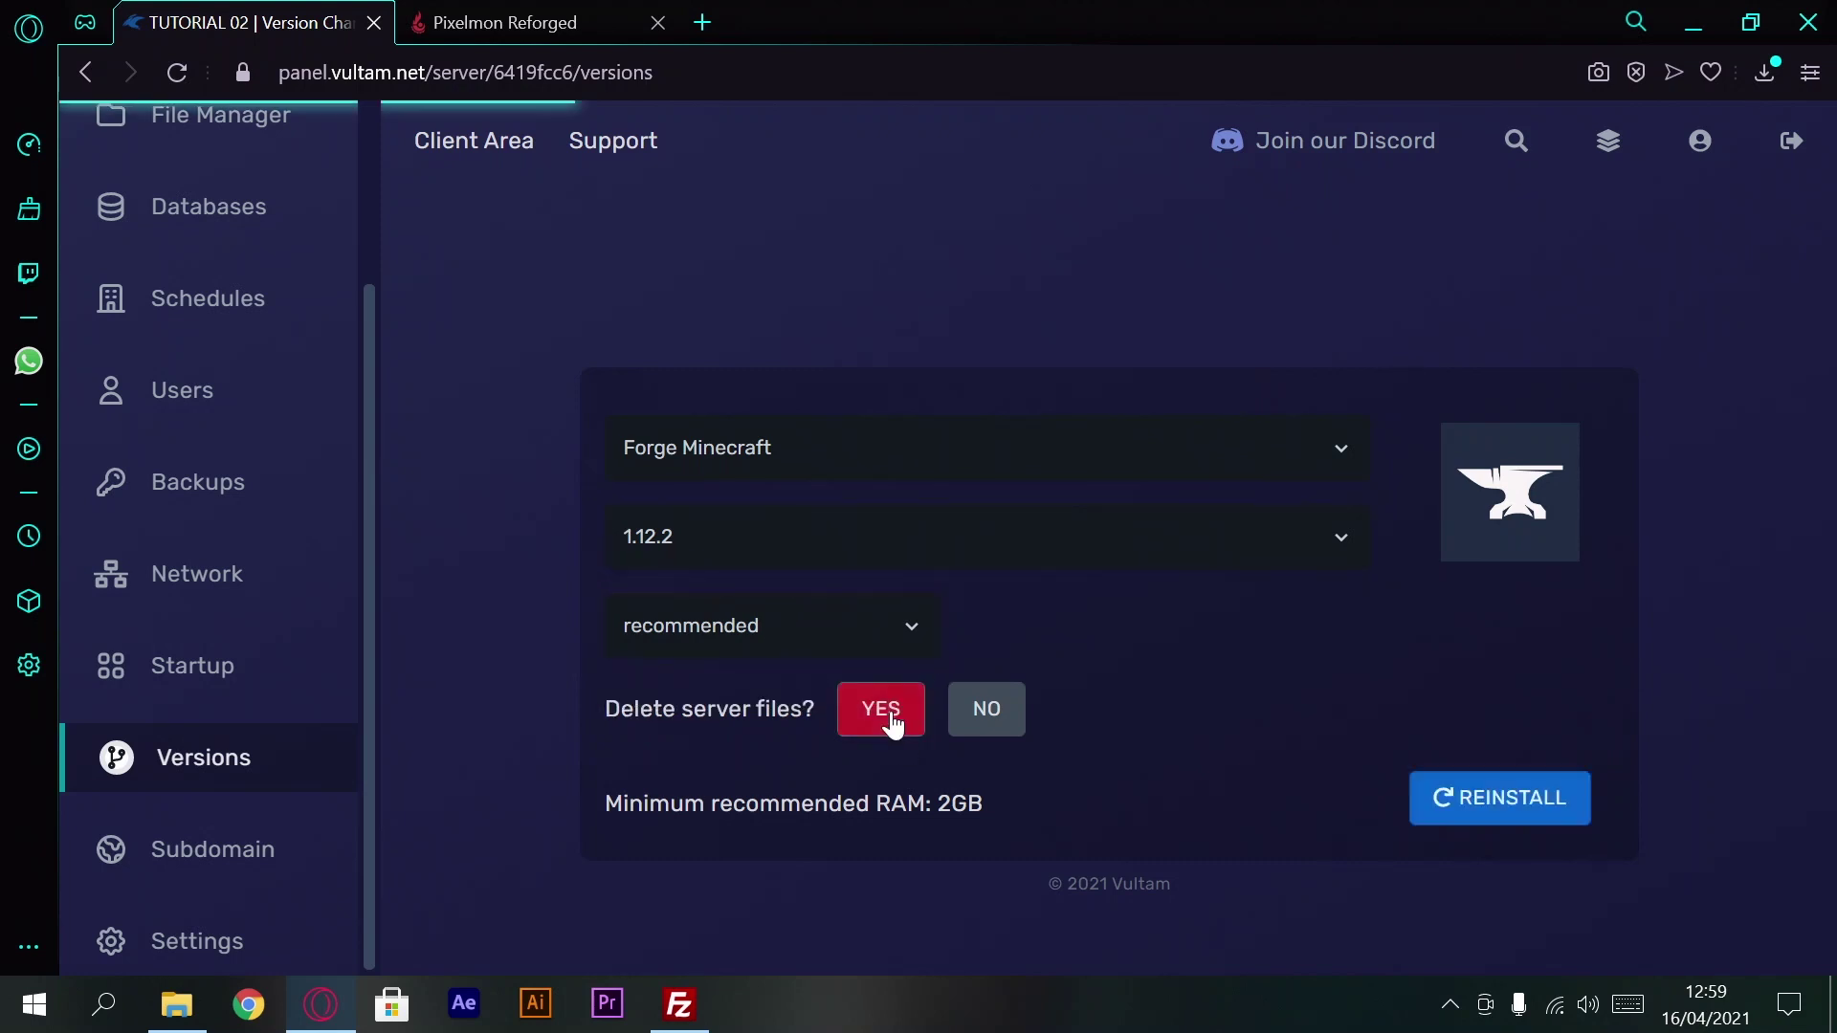
pyautogui.click(1524, 798)
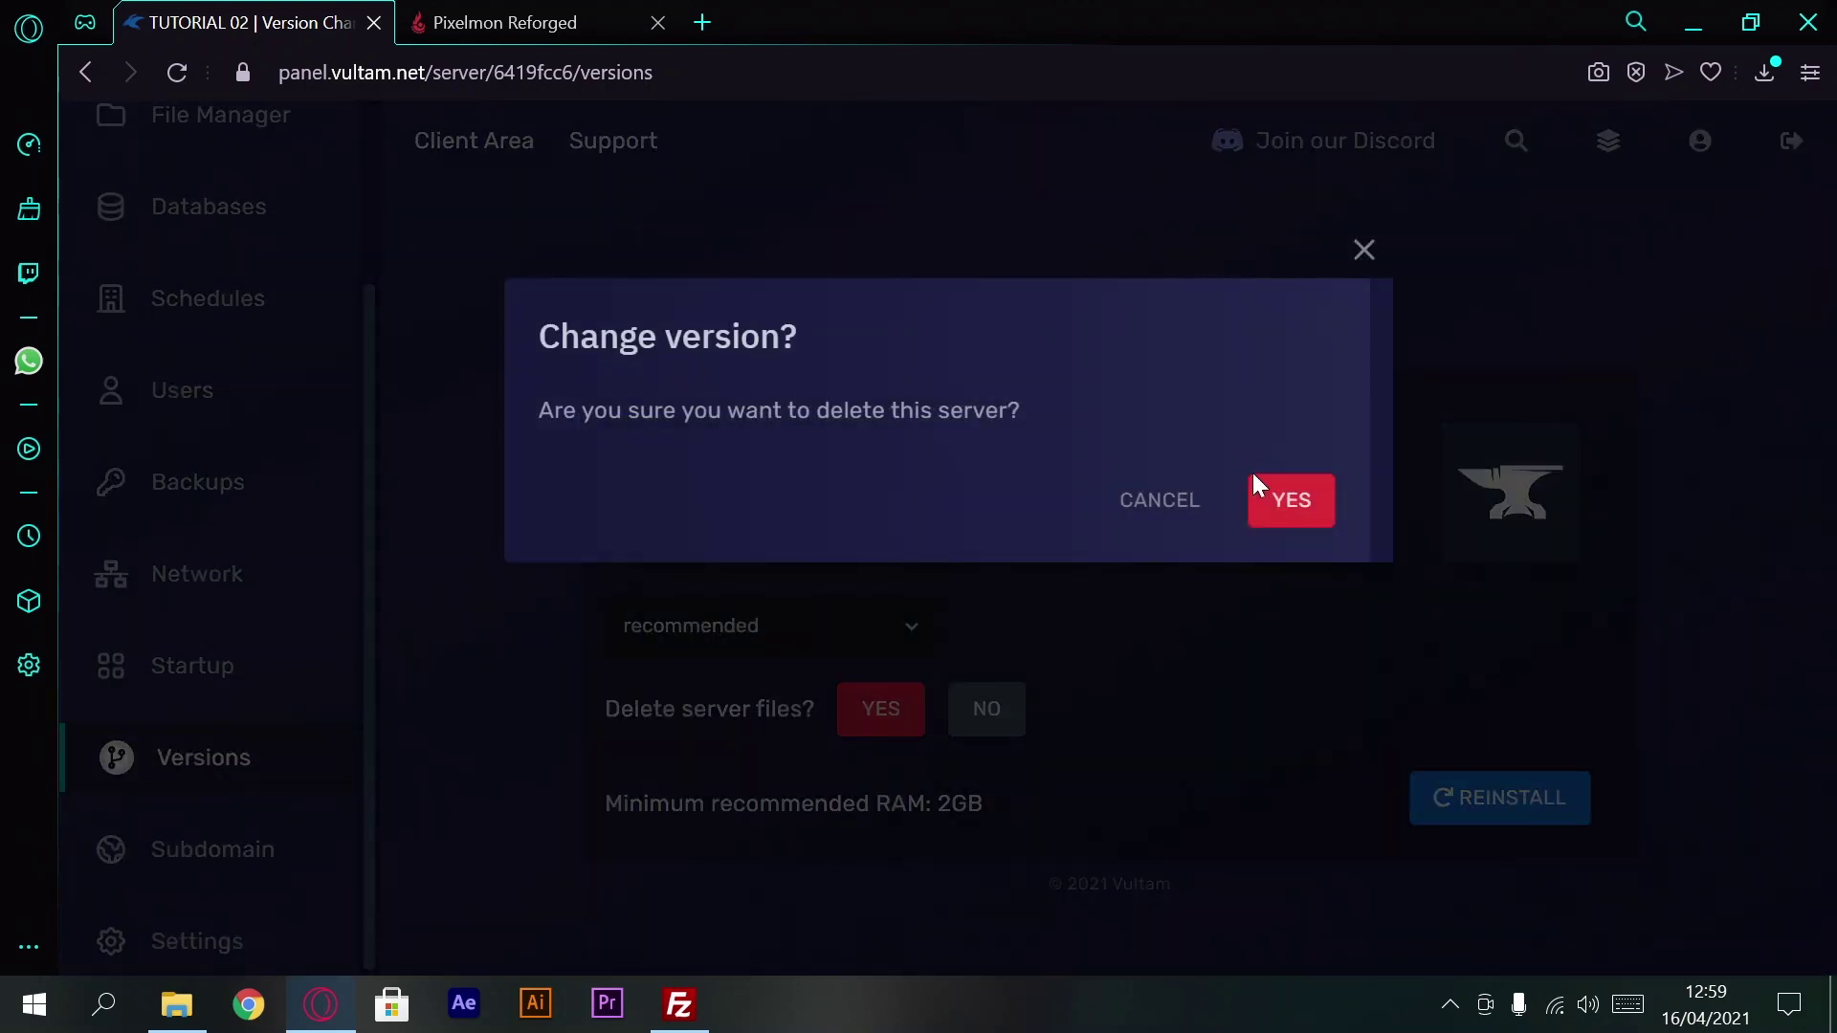
pyautogui.click(1270, 502)
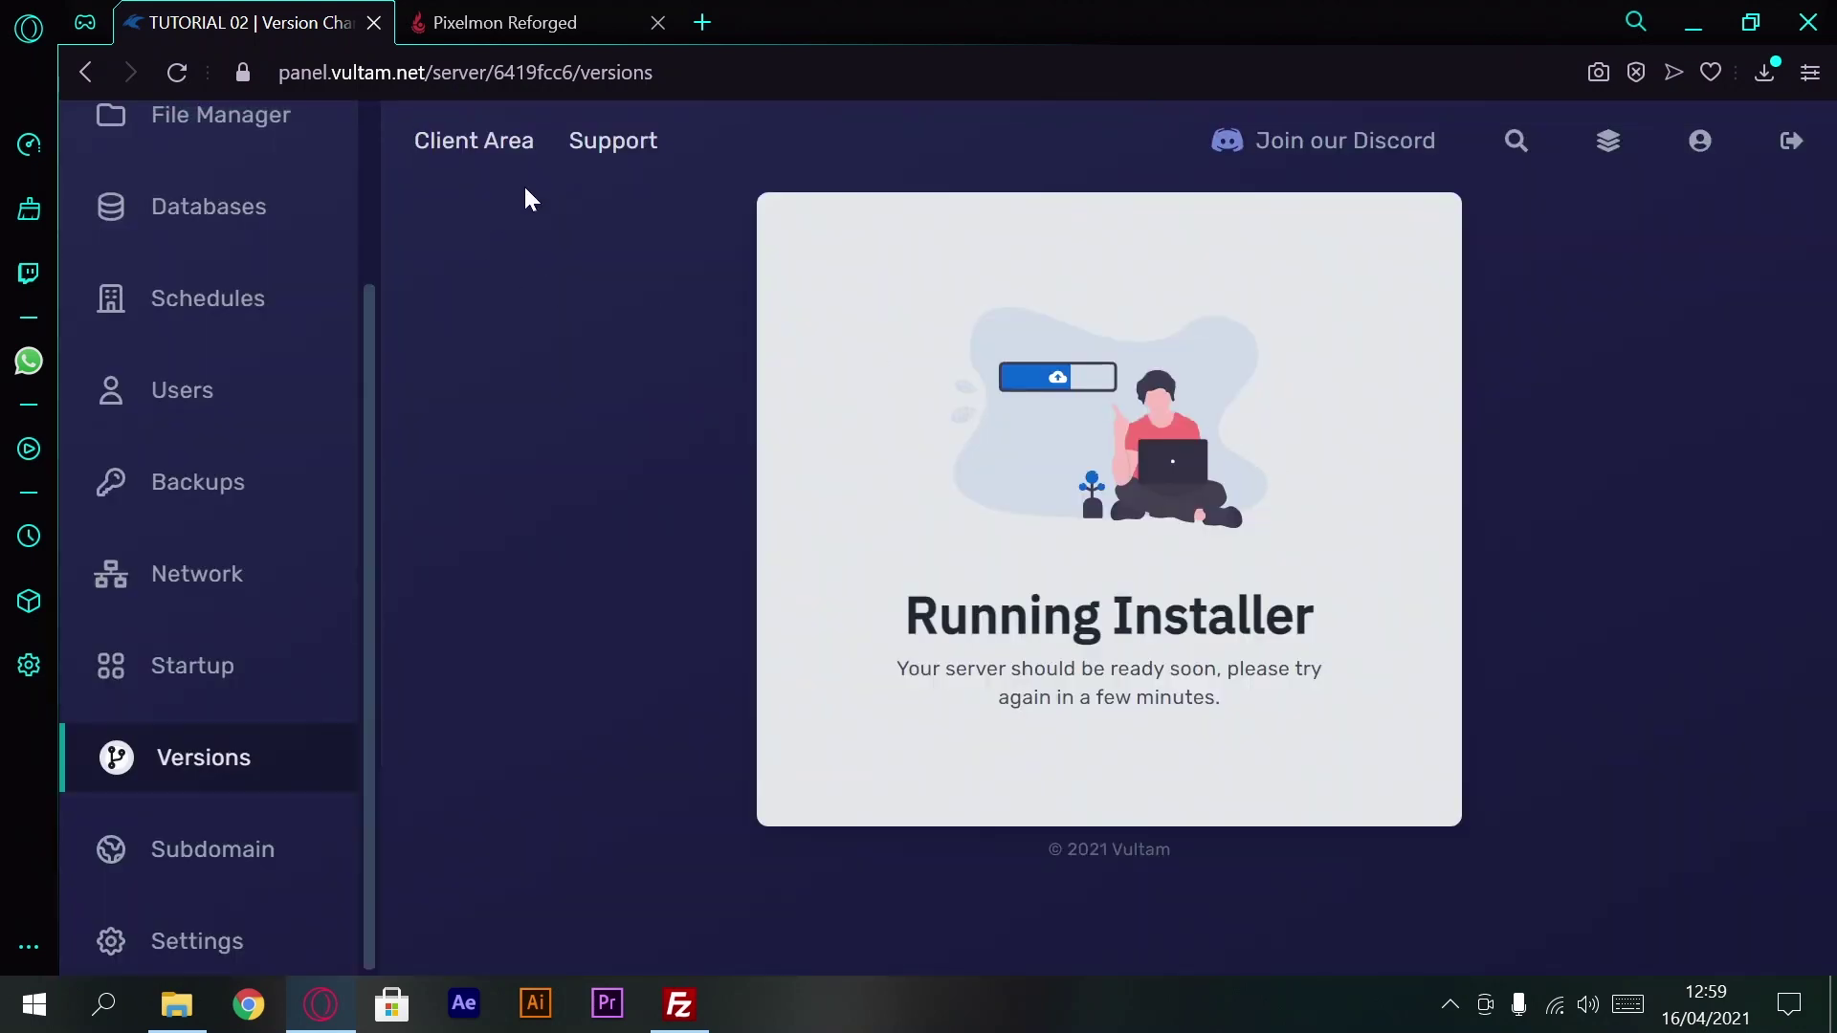
pyautogui.scroll(5, 140, 197)
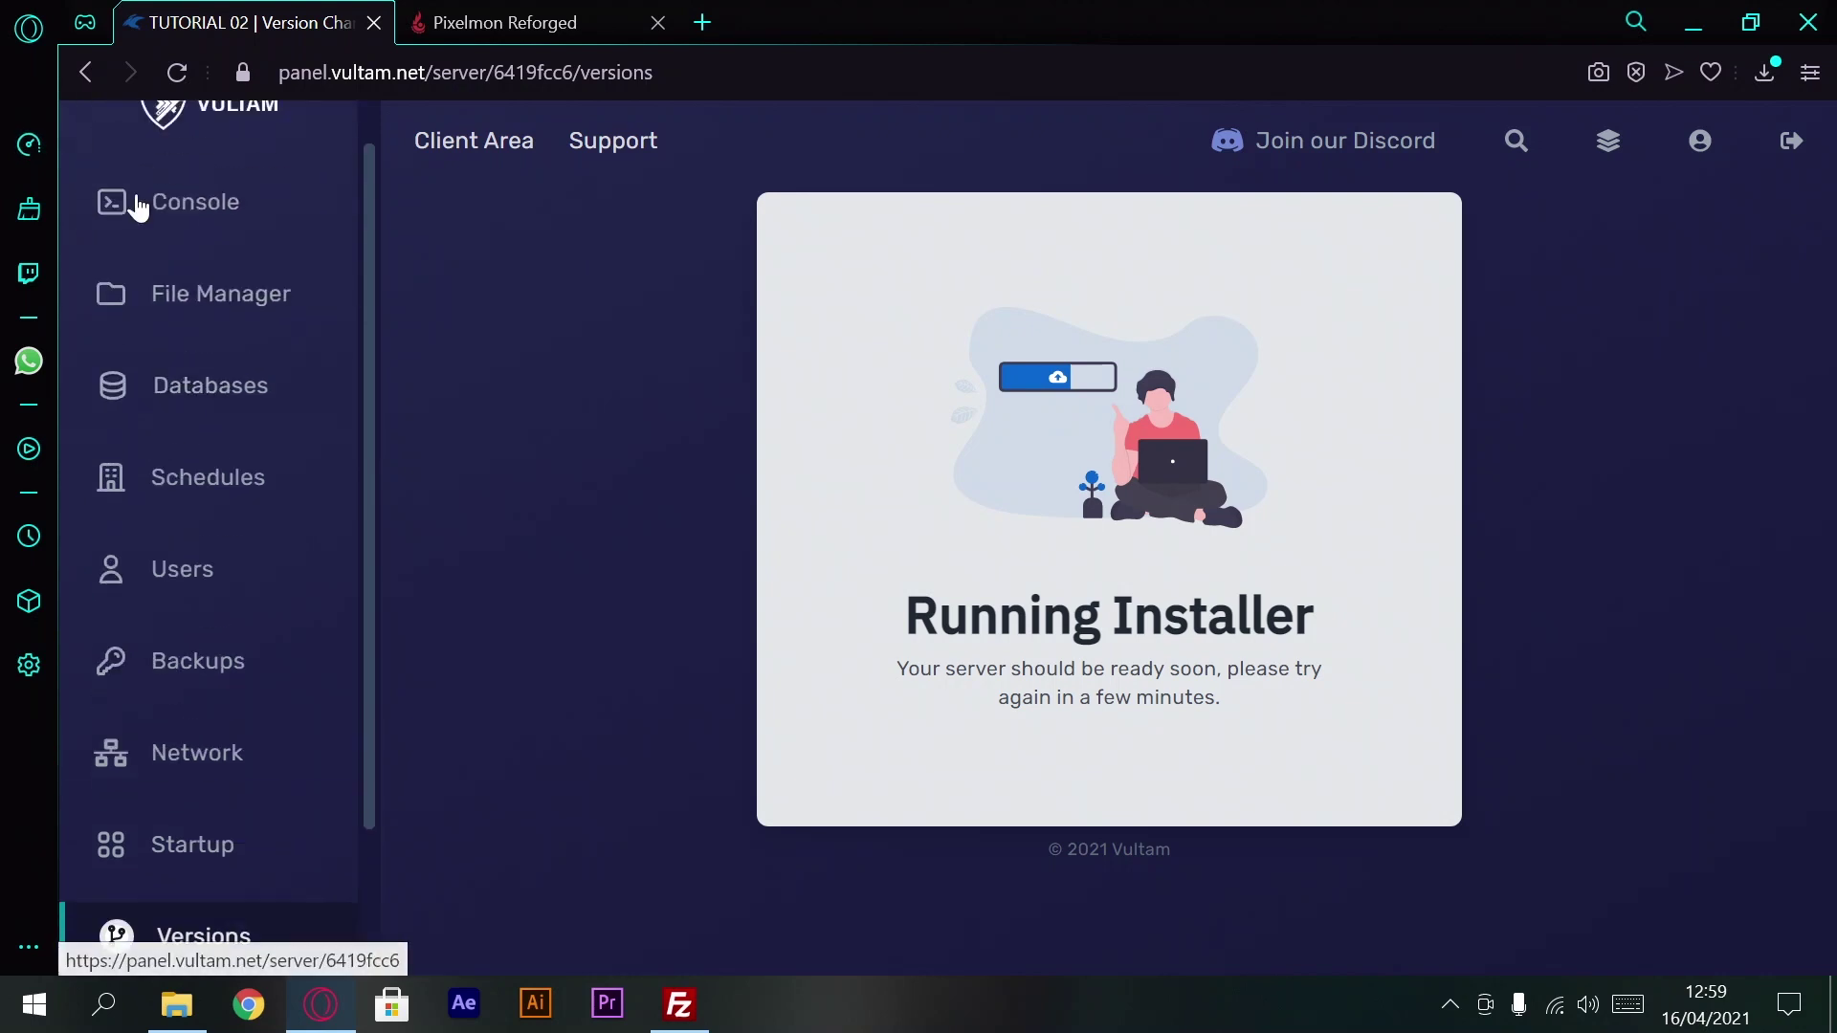
pyautogui.click(177, 153)
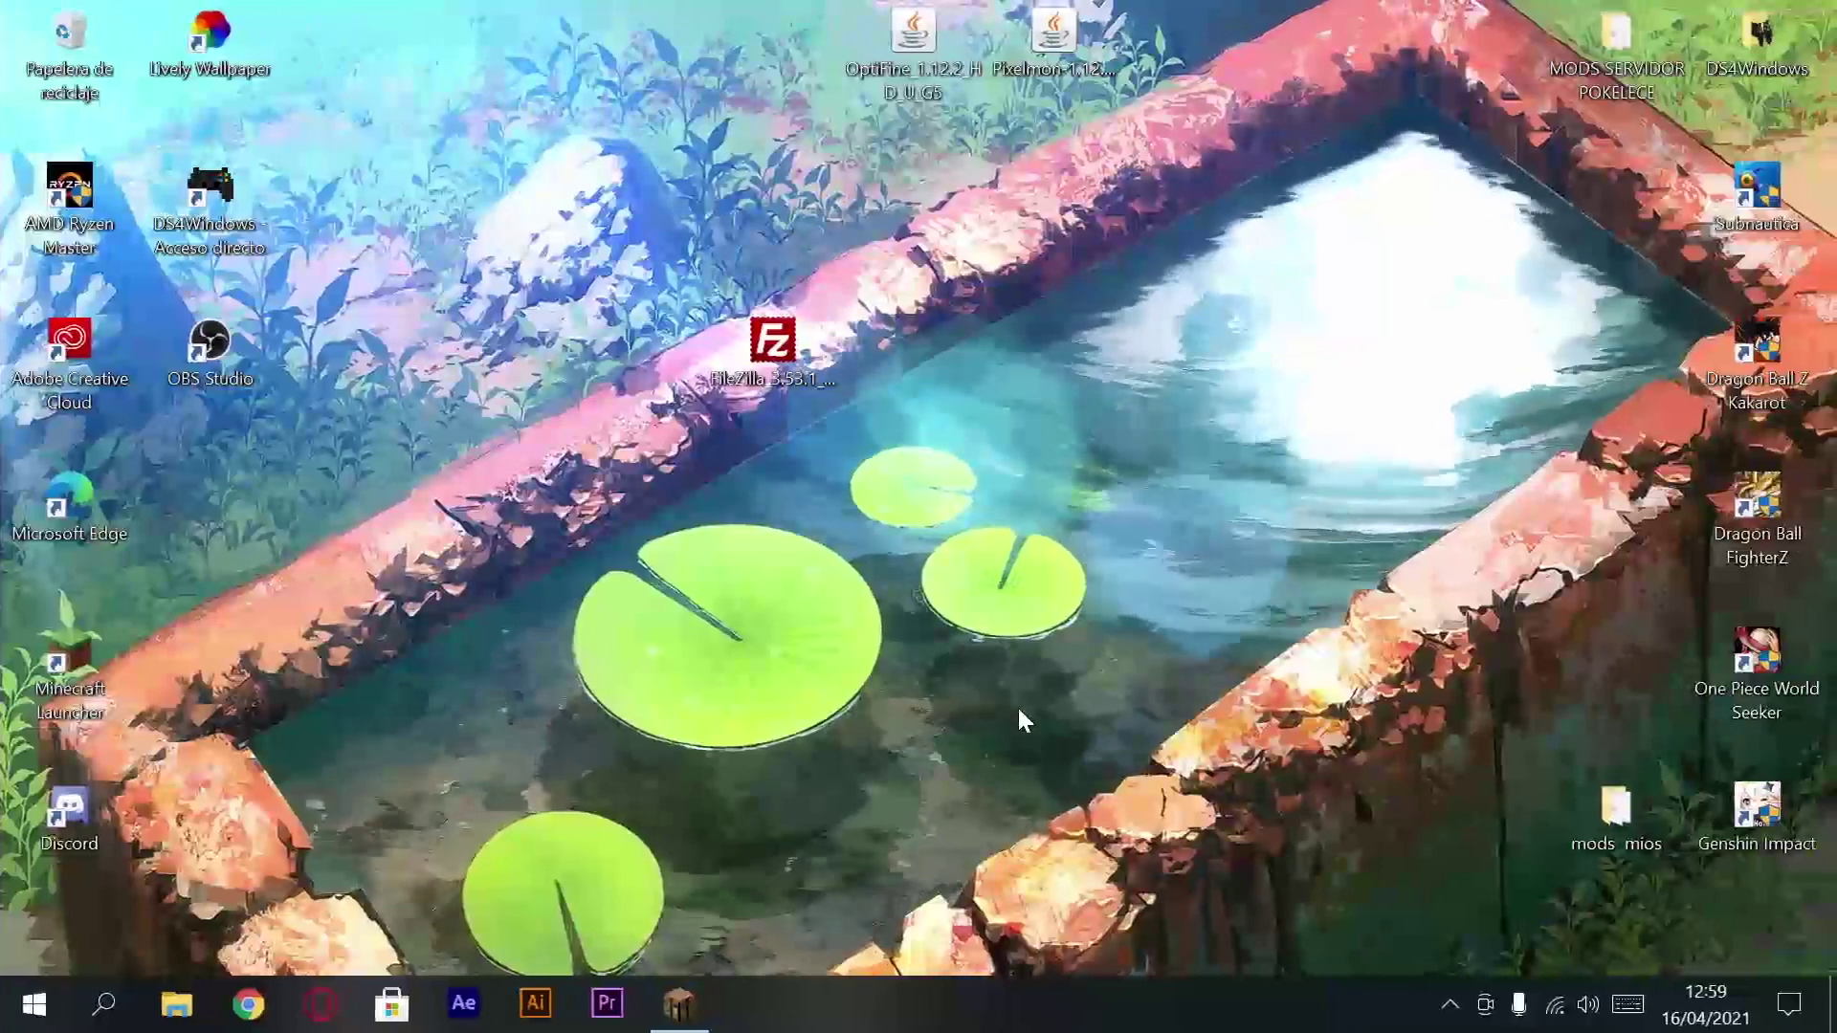
# Step: Show the virtual desktops overview and select Escritorio 2, where Minecraft 1.12.2 is running
pyautogui.press('super+Tab')
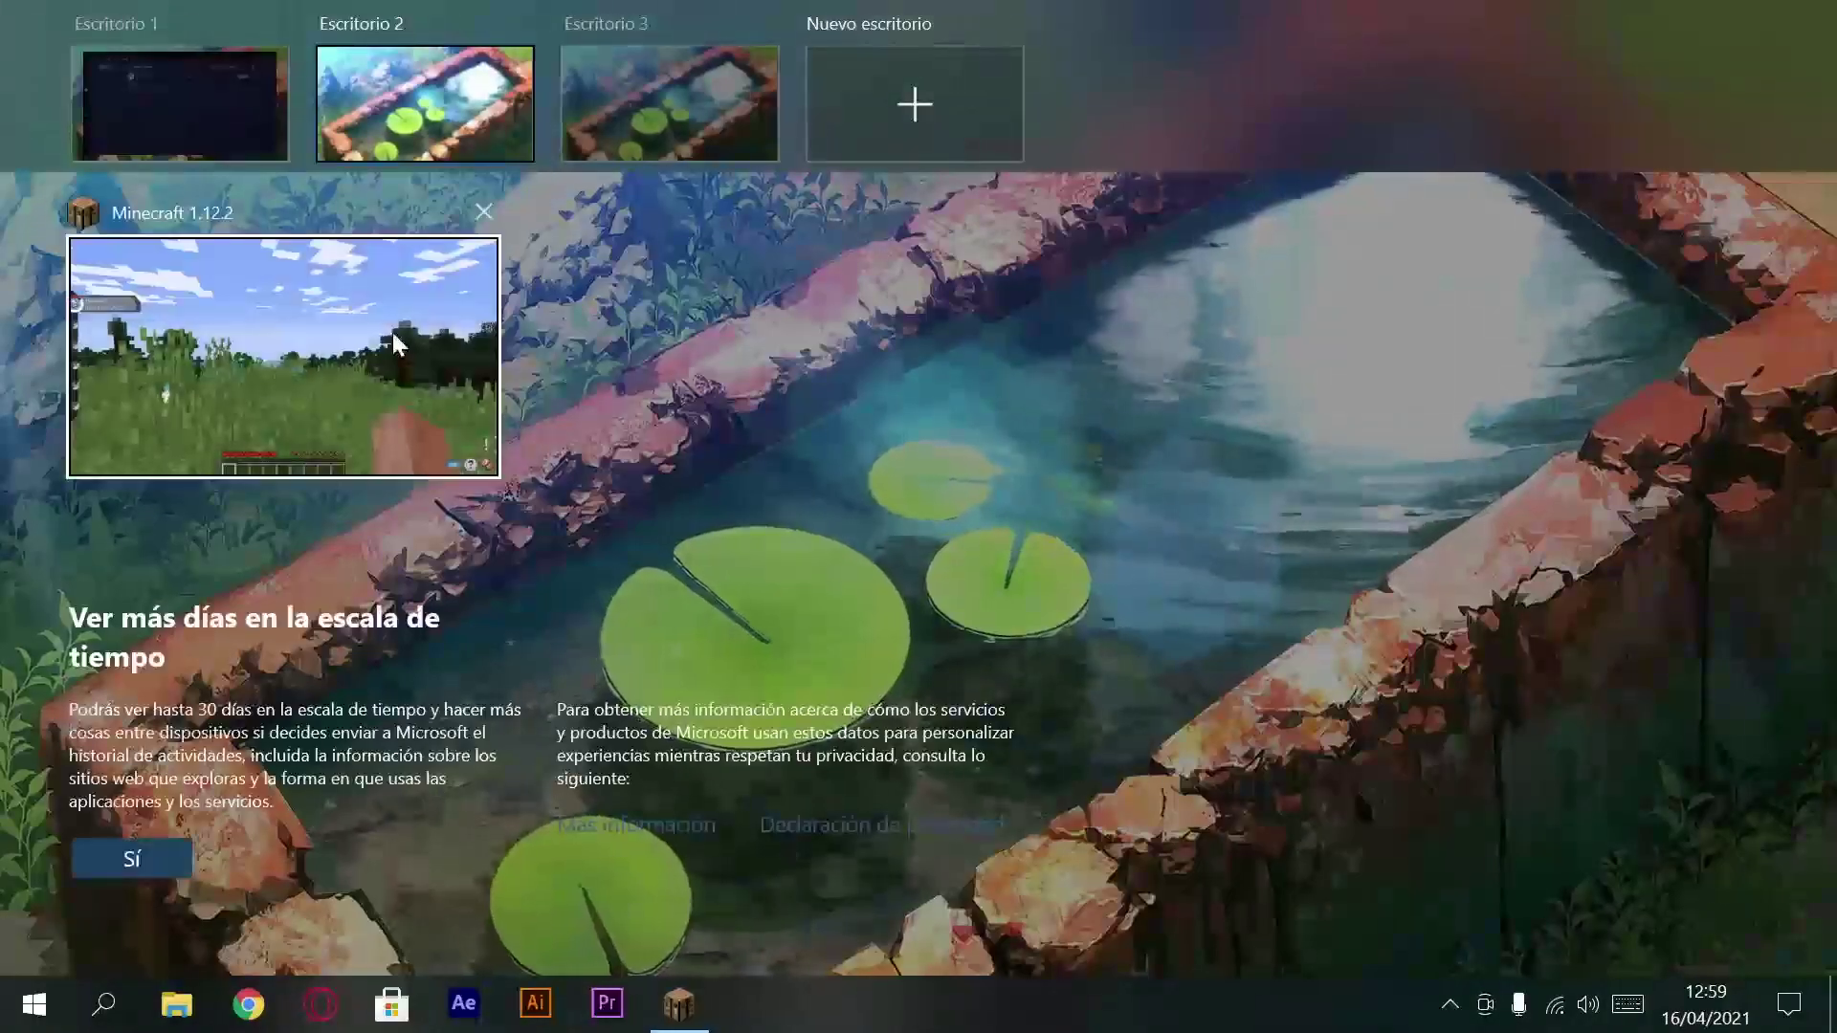
pyautogui.moveTo(393, 331); pyautogui.dragTo(477, 84)
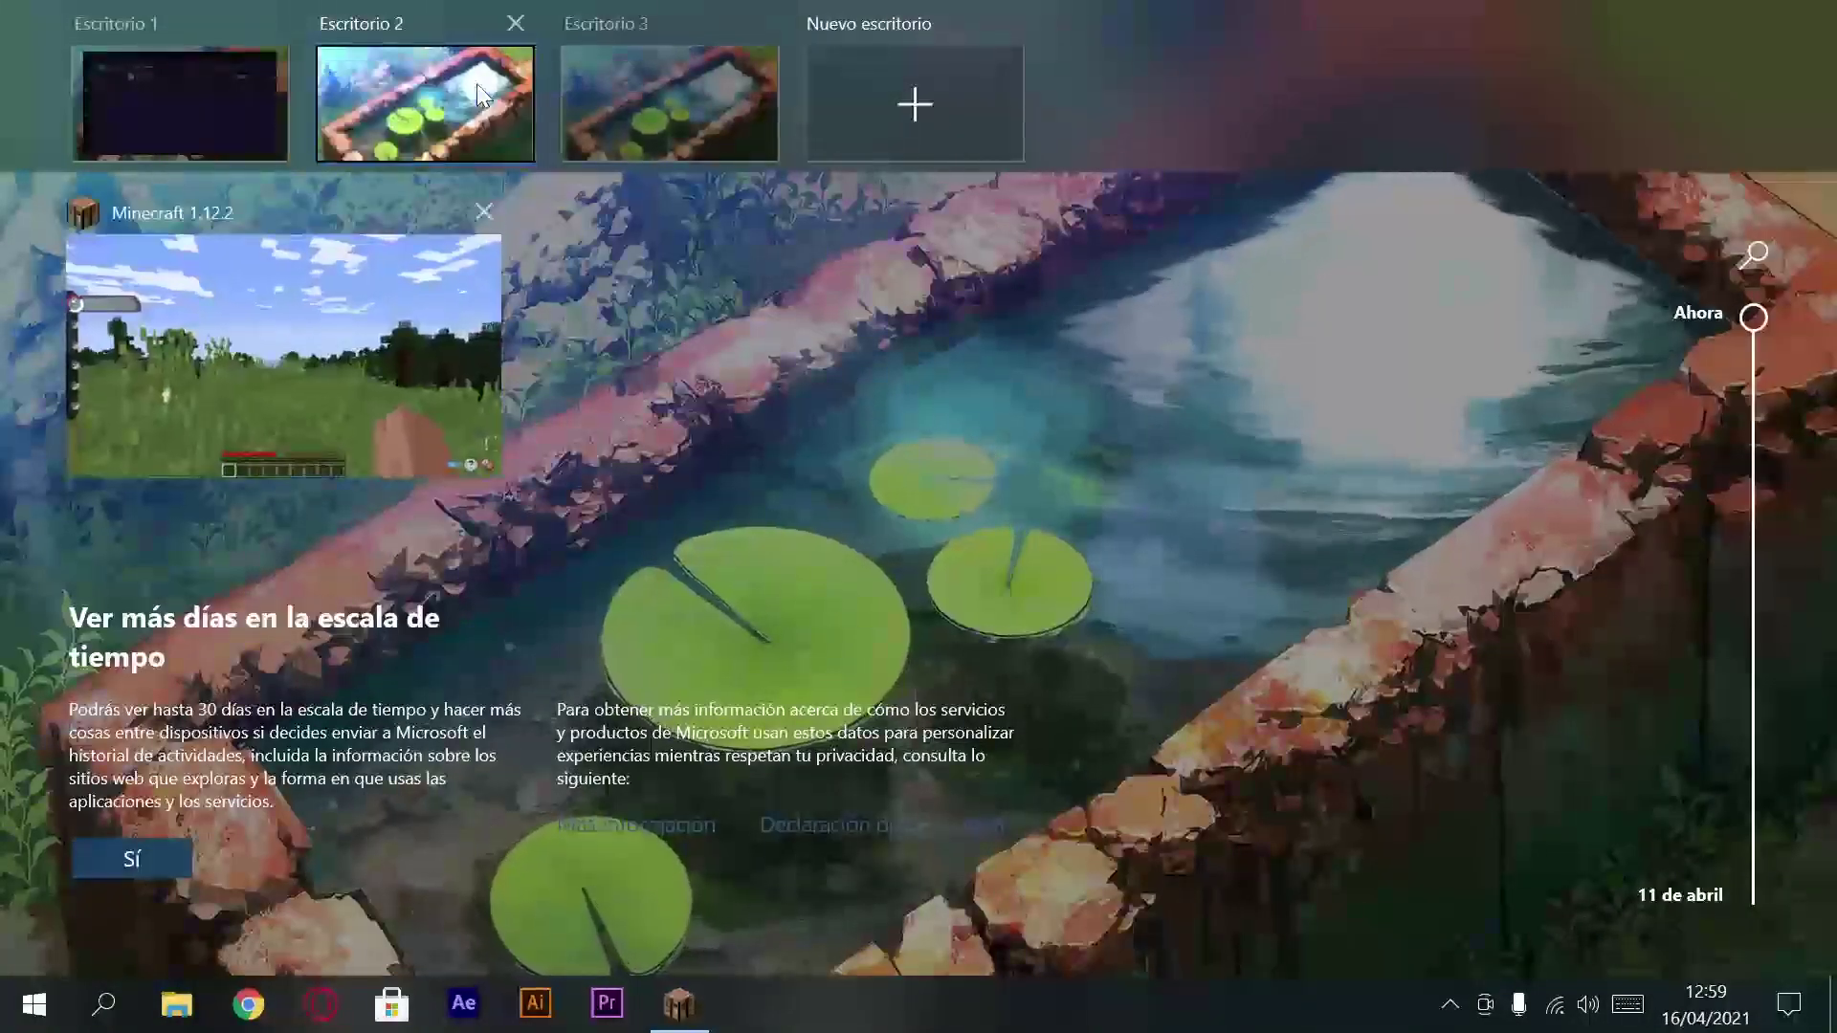
pyautogui.click(477, 83)
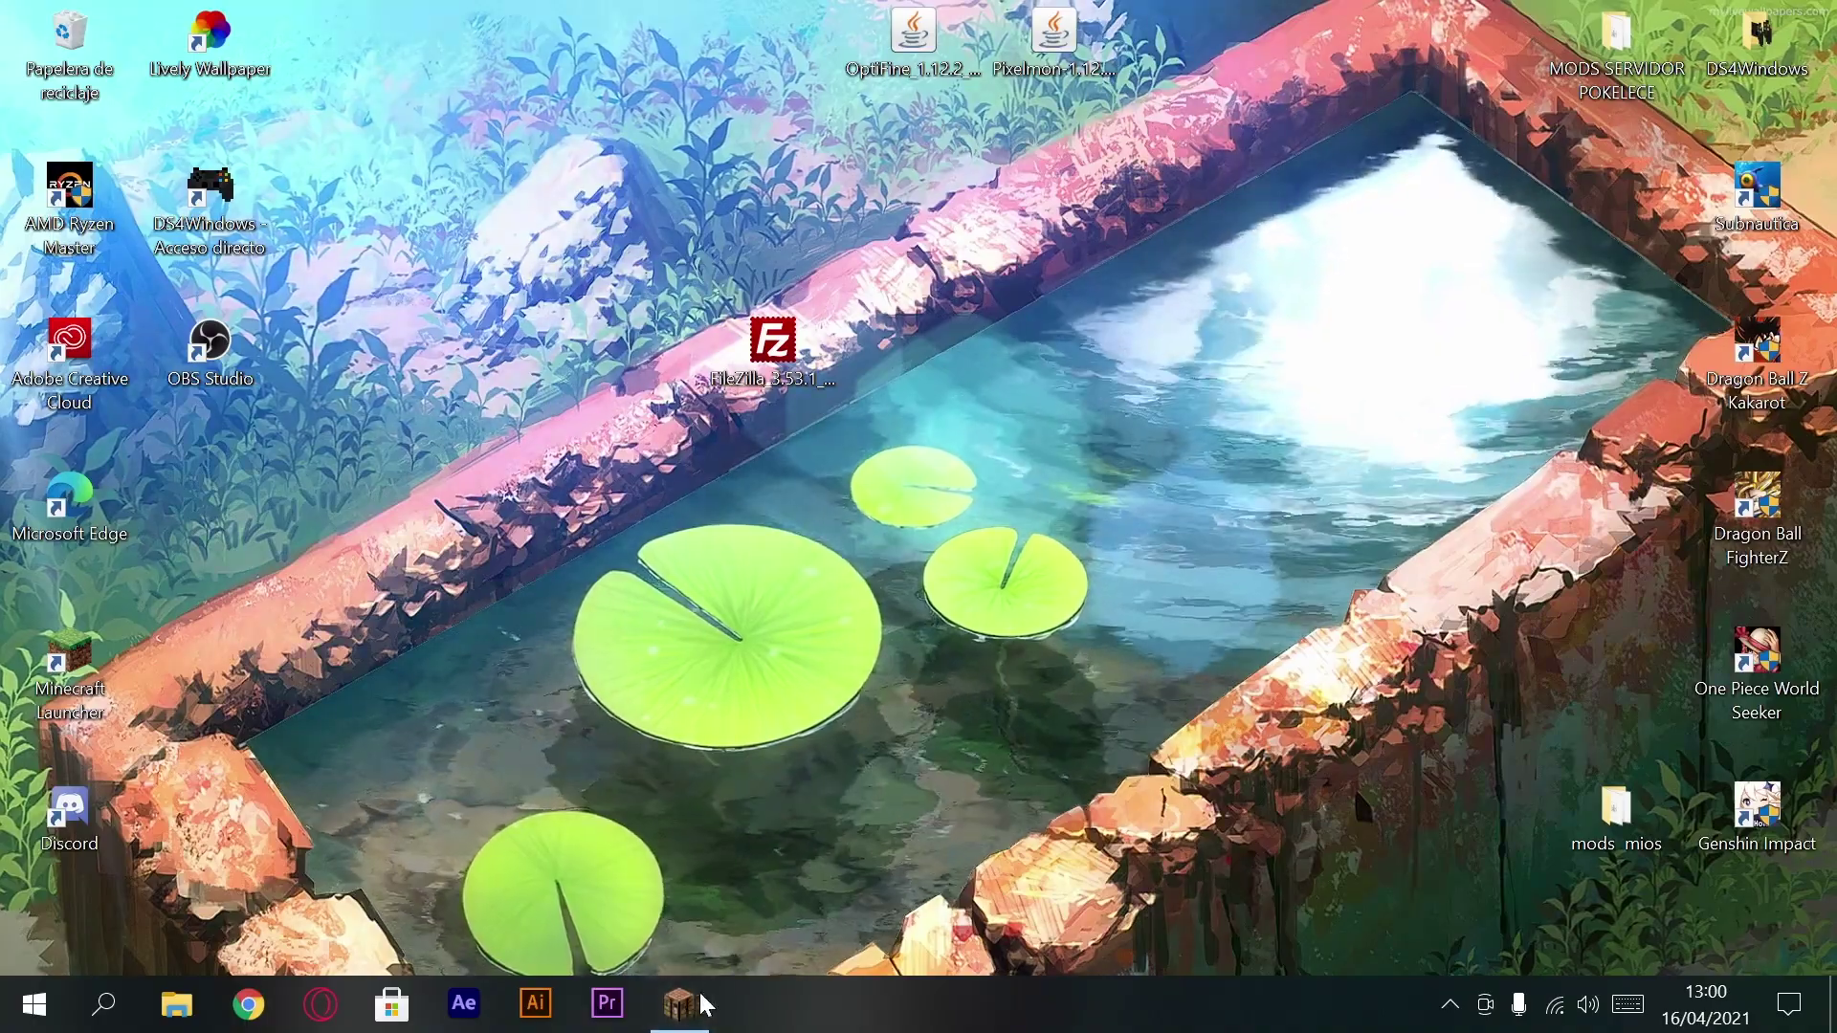
# Step: Bring up the Minecraft 1.12.2 window to view its title screen, and switch away from it again
pyautogui.click(704, 1003)
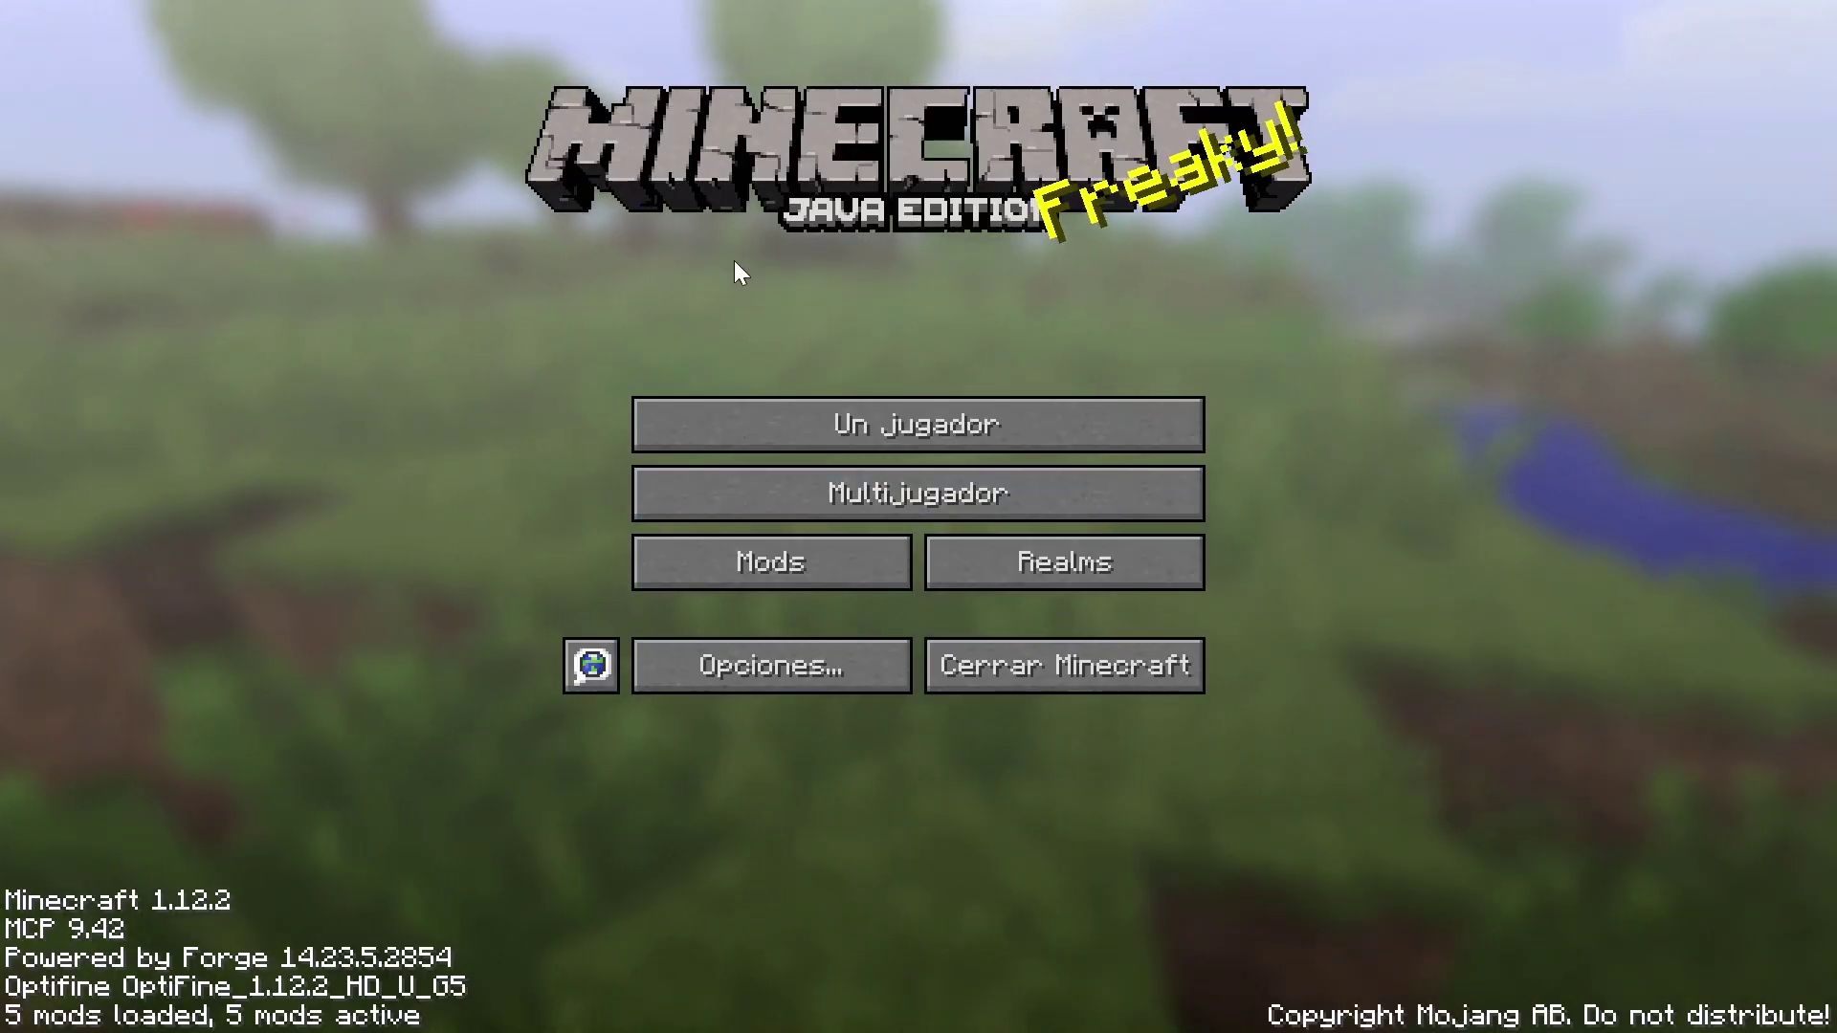
pyautogui.hotkey('alt', 'Tab')
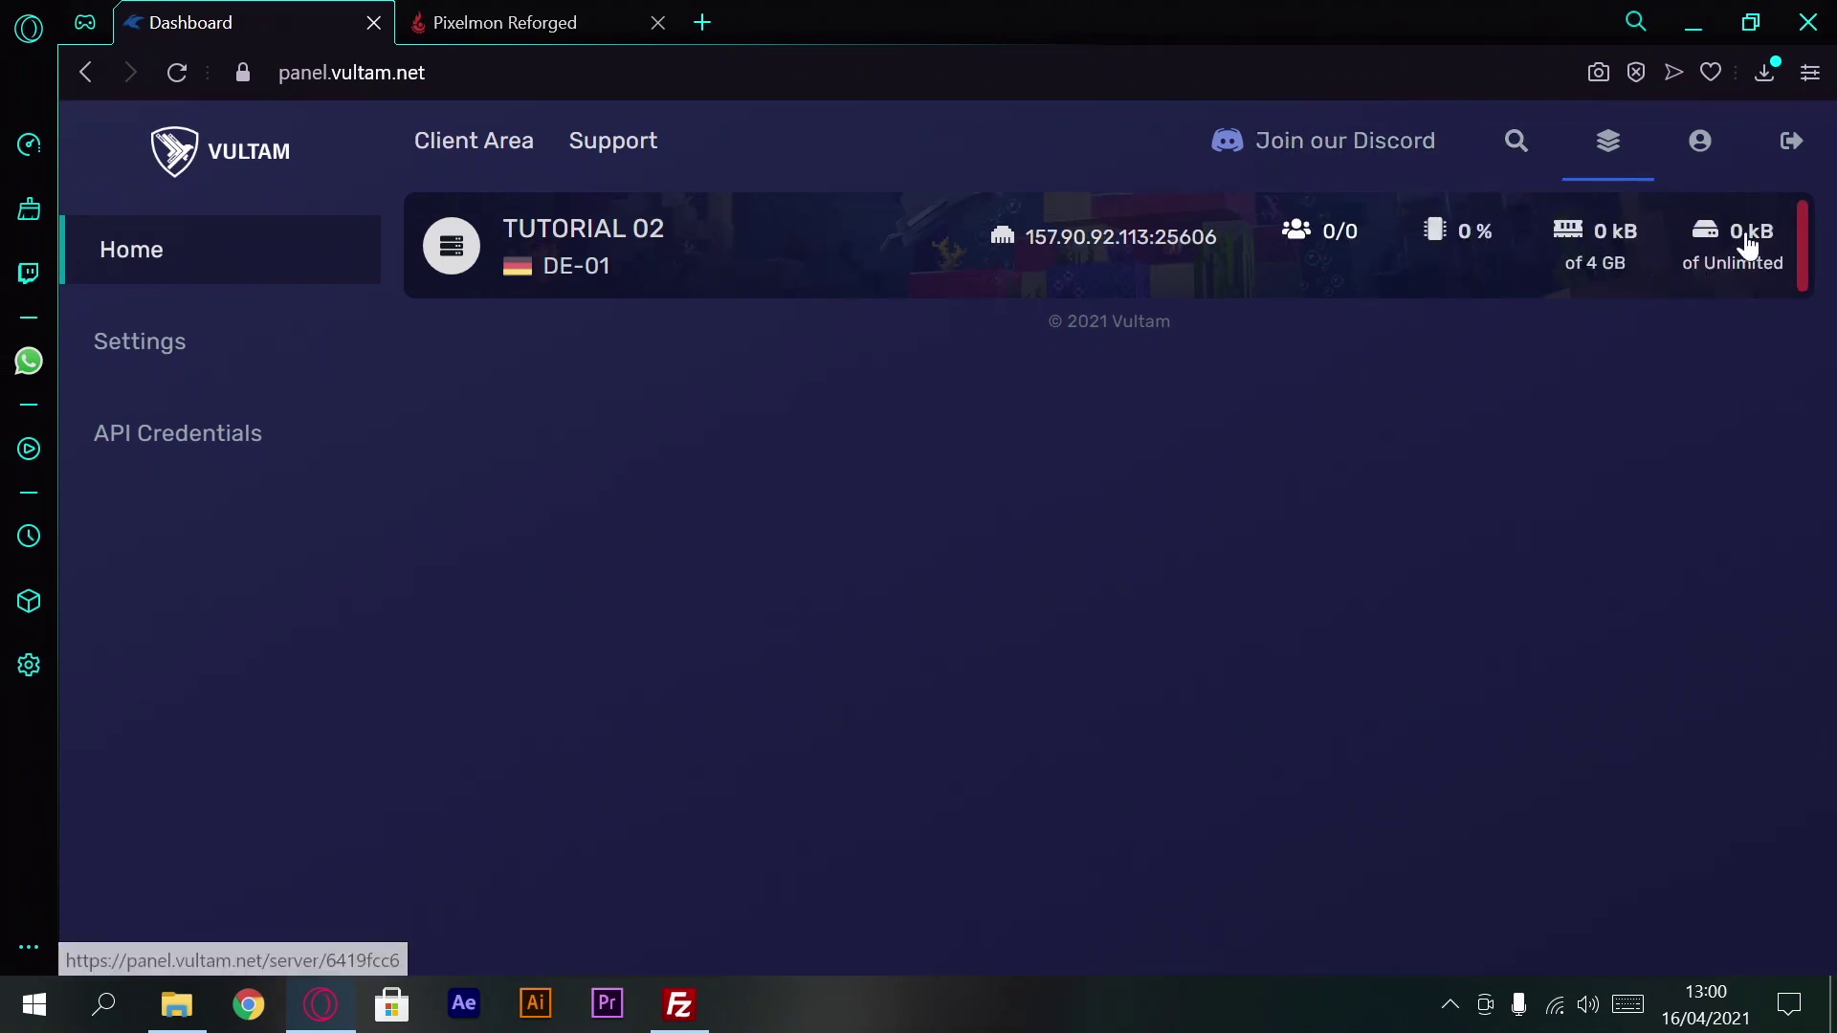
# Step: Switch to FileZilla and refresh the remote root directory listing to check for the newly installed Forge server files
pyautogui.click(679, 1005)
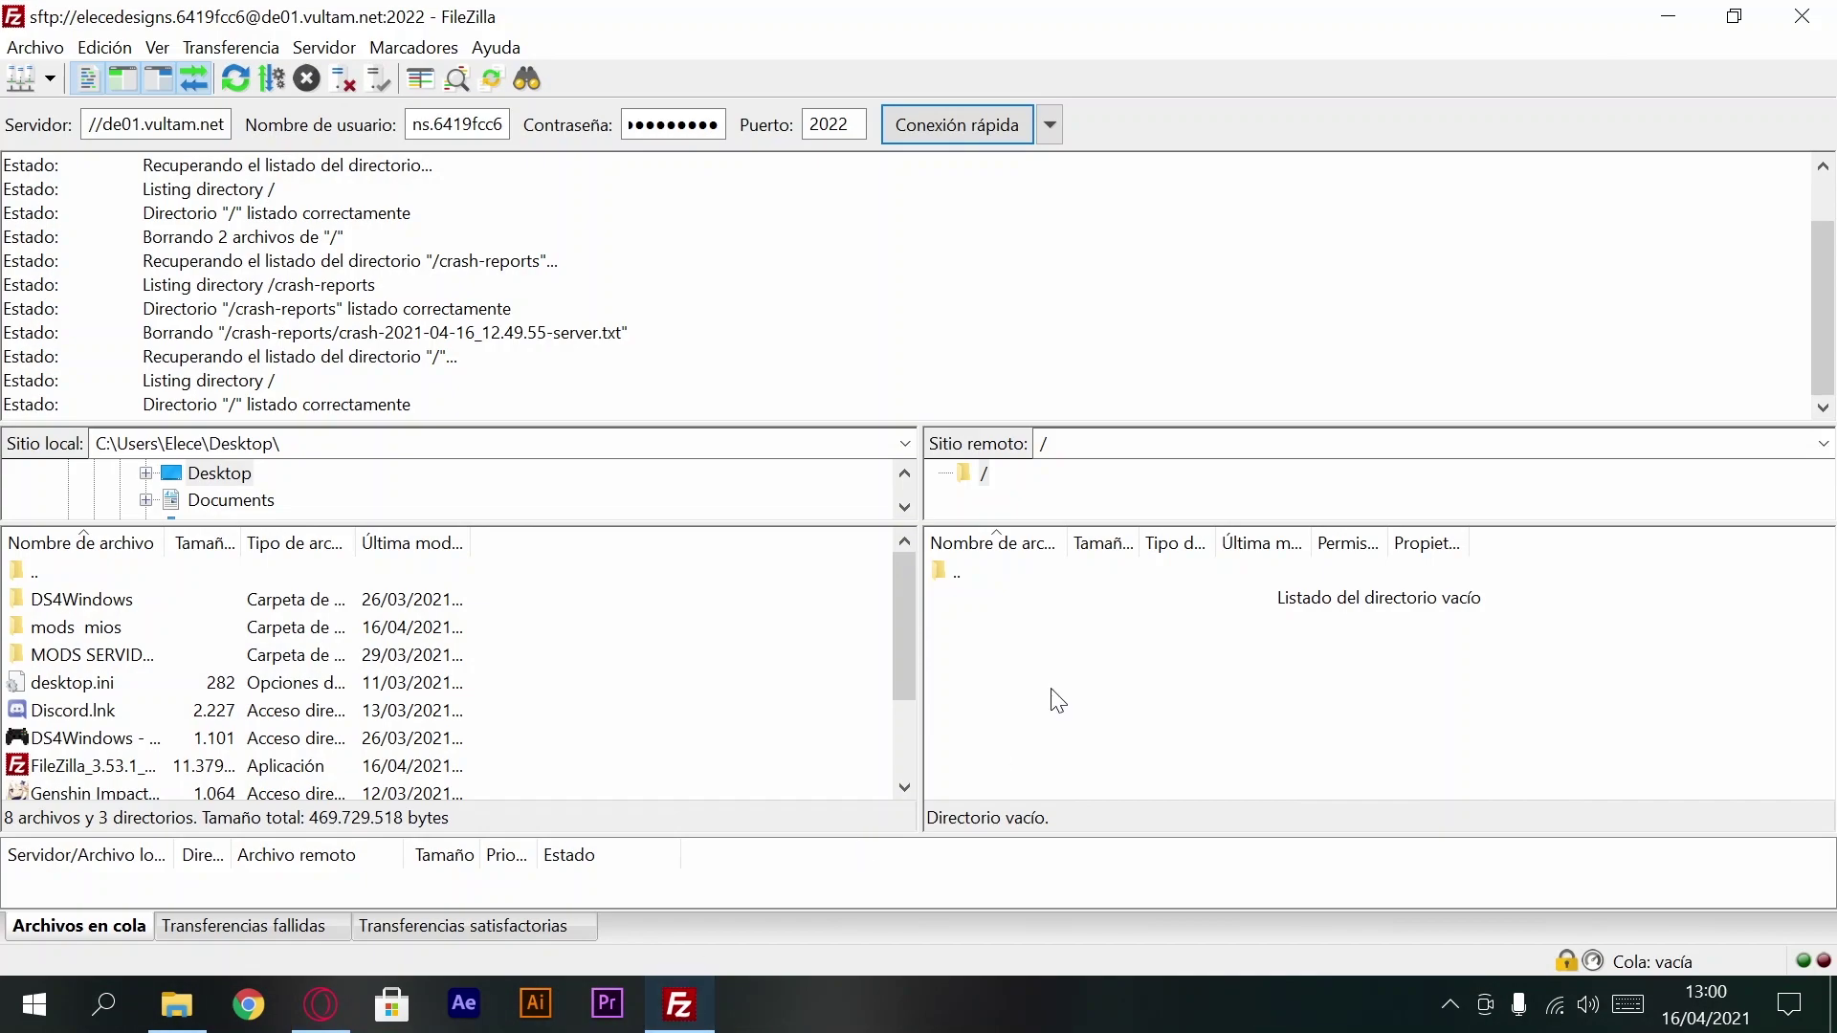
pyautogui.rightClick(1155, 662)
pyautogui.click(1035, 671)
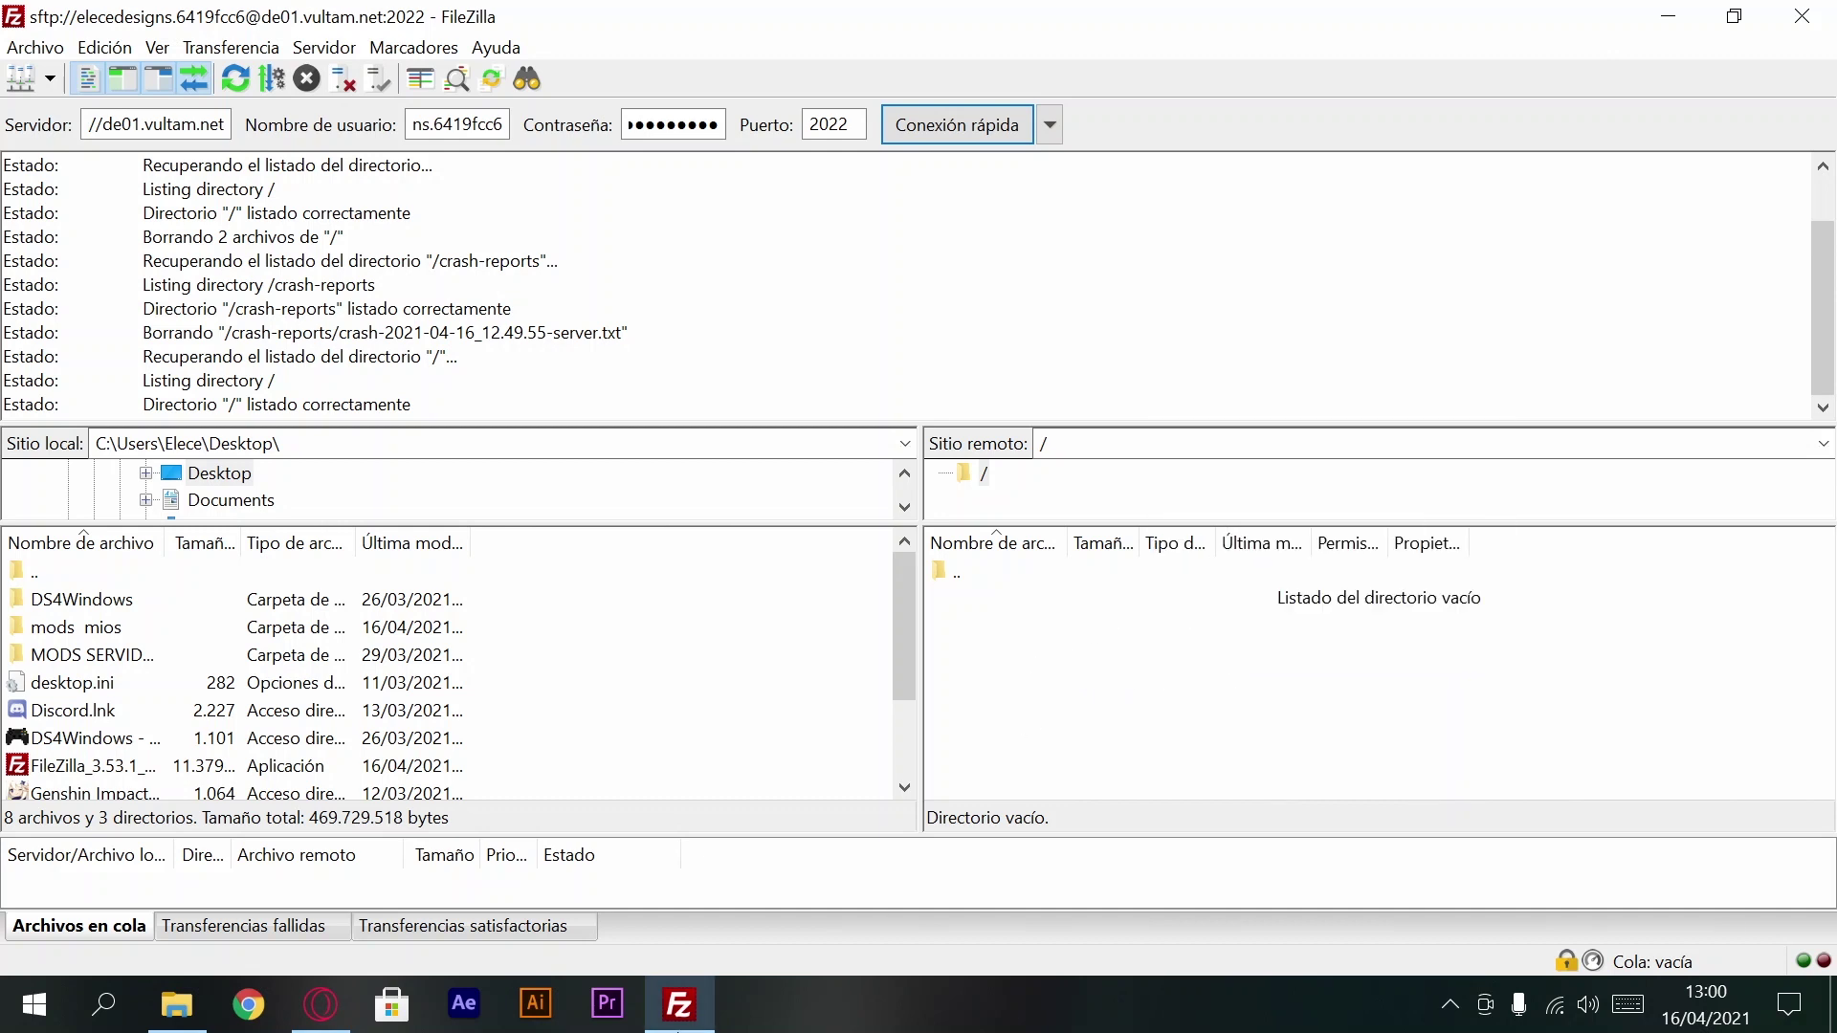
pyautogui.rightClick(1208, 629)
pyautogui.click(1272, 830)
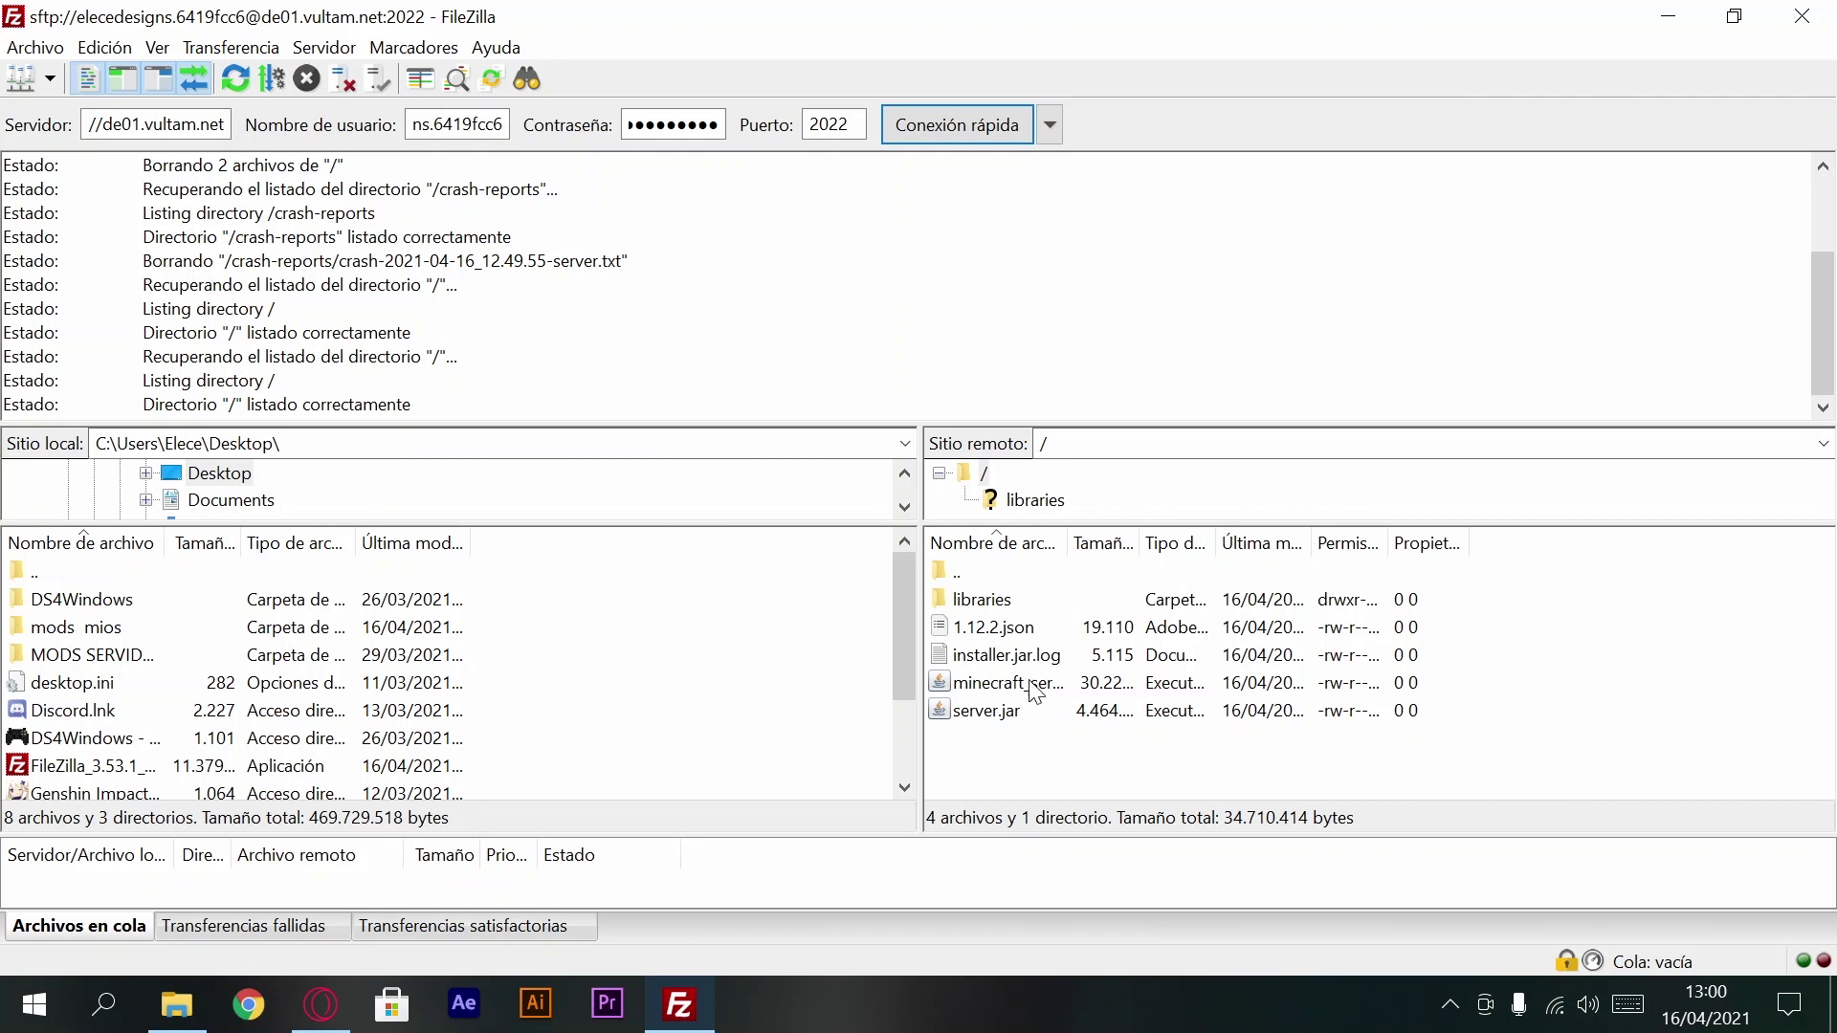
# Step: Switch back to the browser, open the TUTORIAL 02 server's console page, and start the server
pyautogui.click(335, 1019)
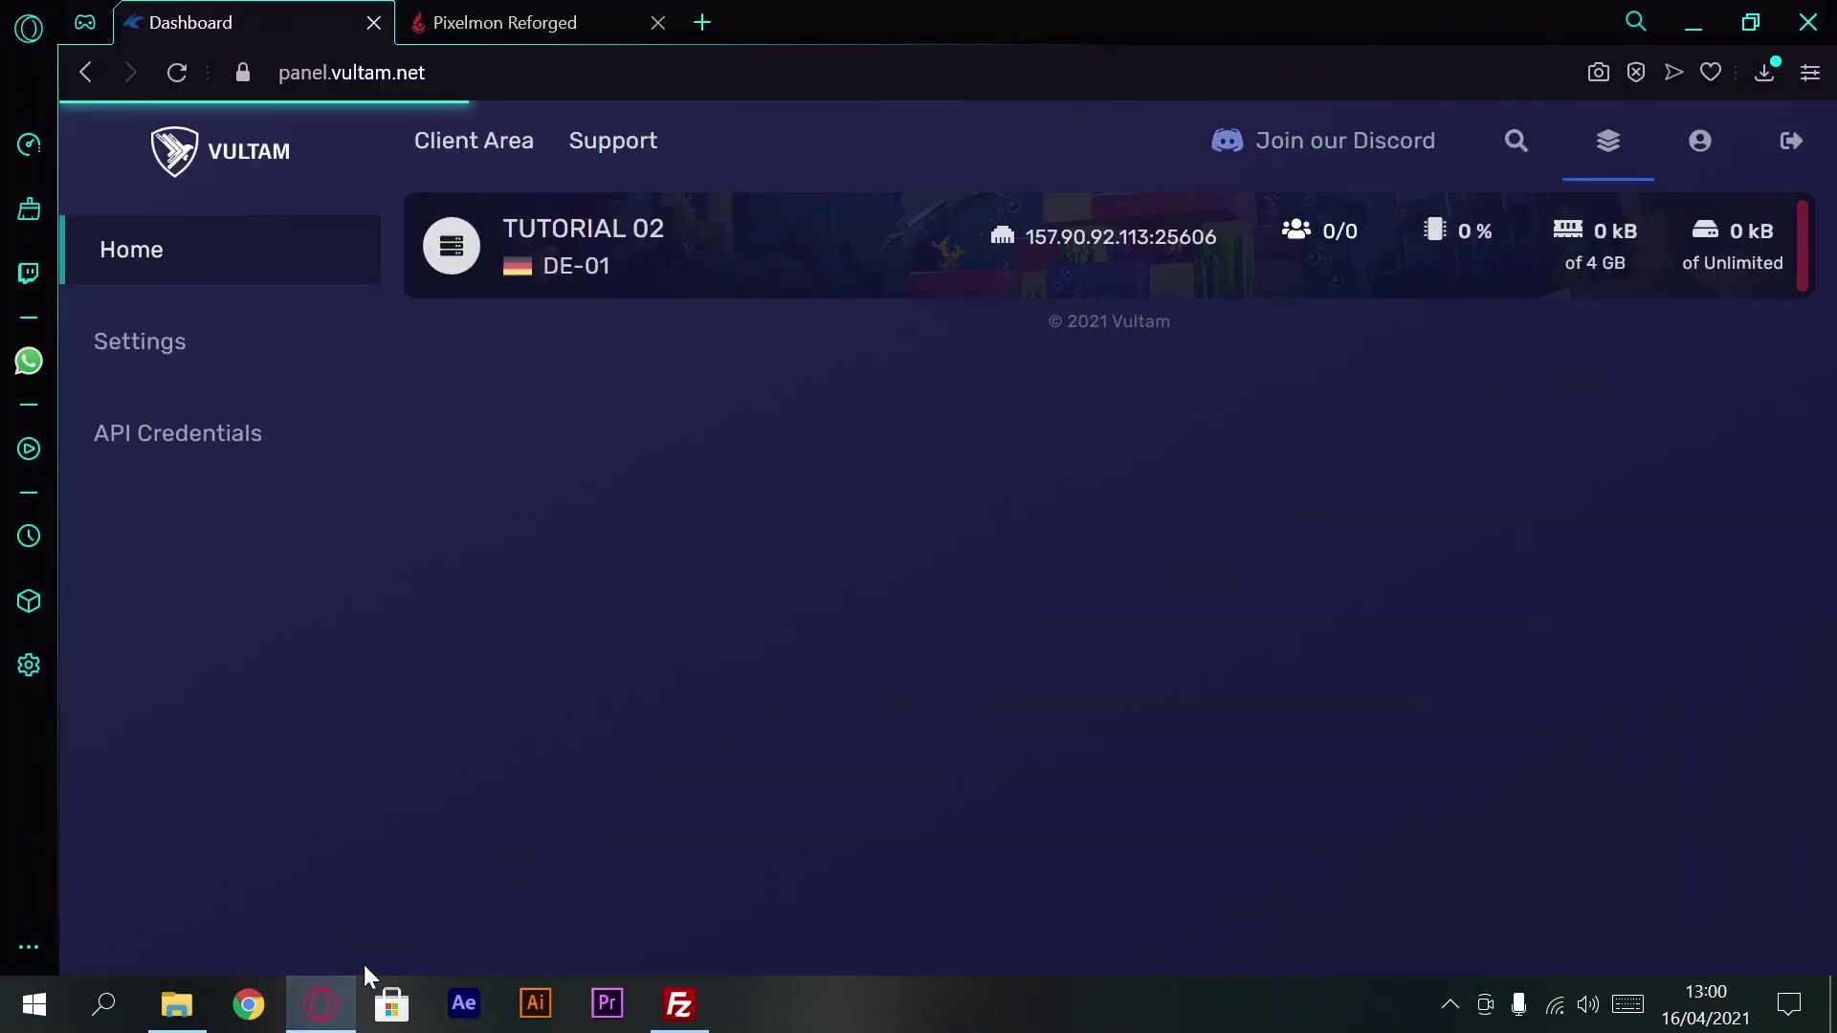
pyautogui.click(623, 250)
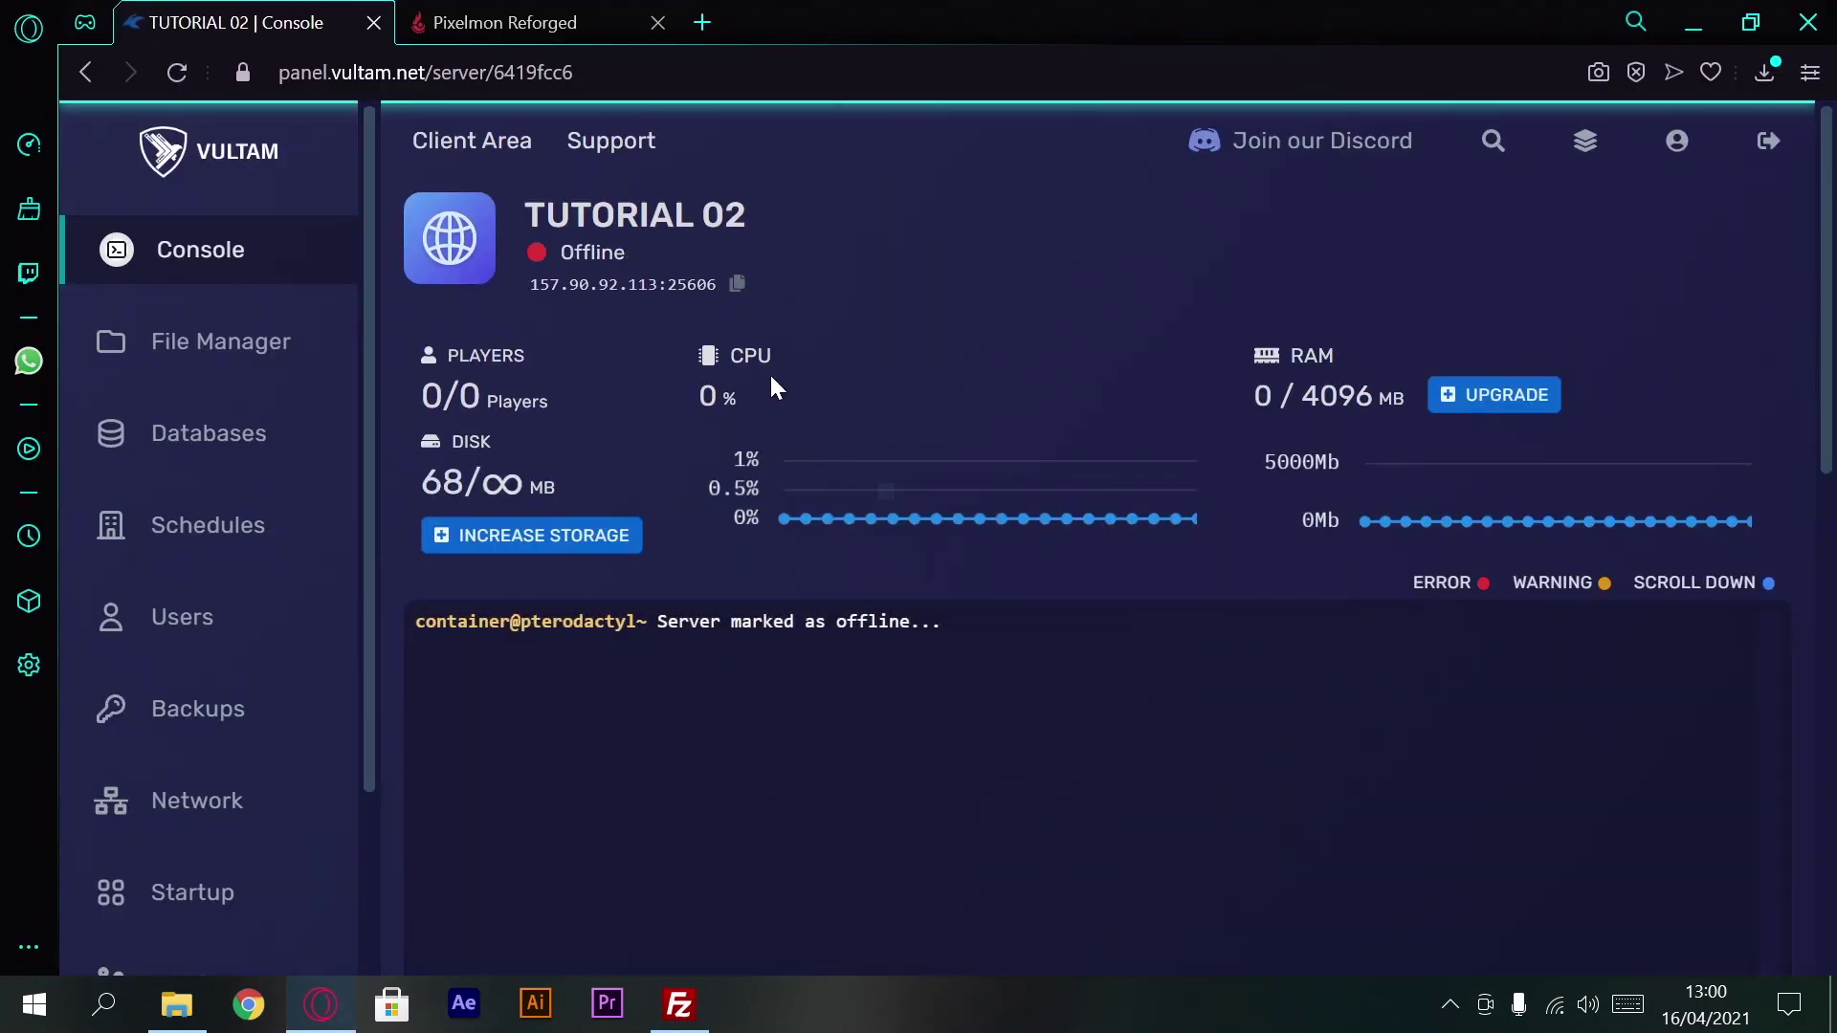
pyautogui.scroll(-3, 1067, 725)
pyautogui.scroll(-4, 1082, 388)
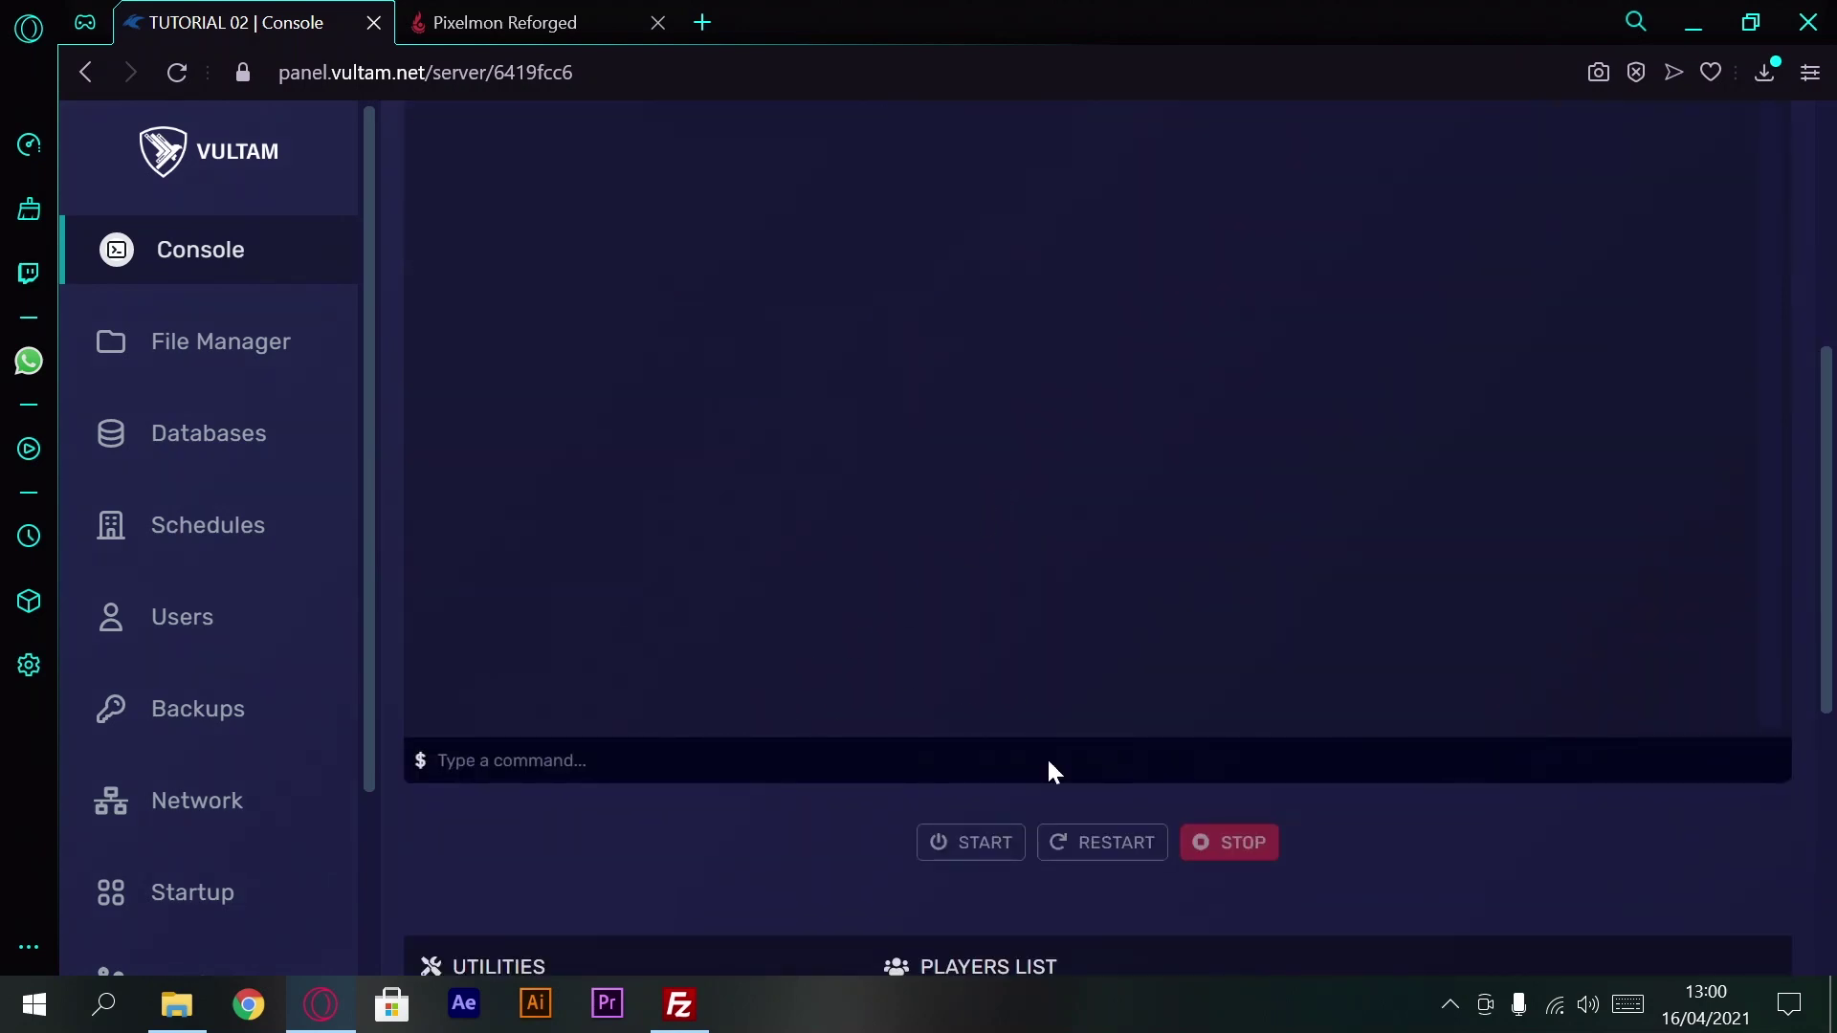
pyautogui.click(1000, 855)
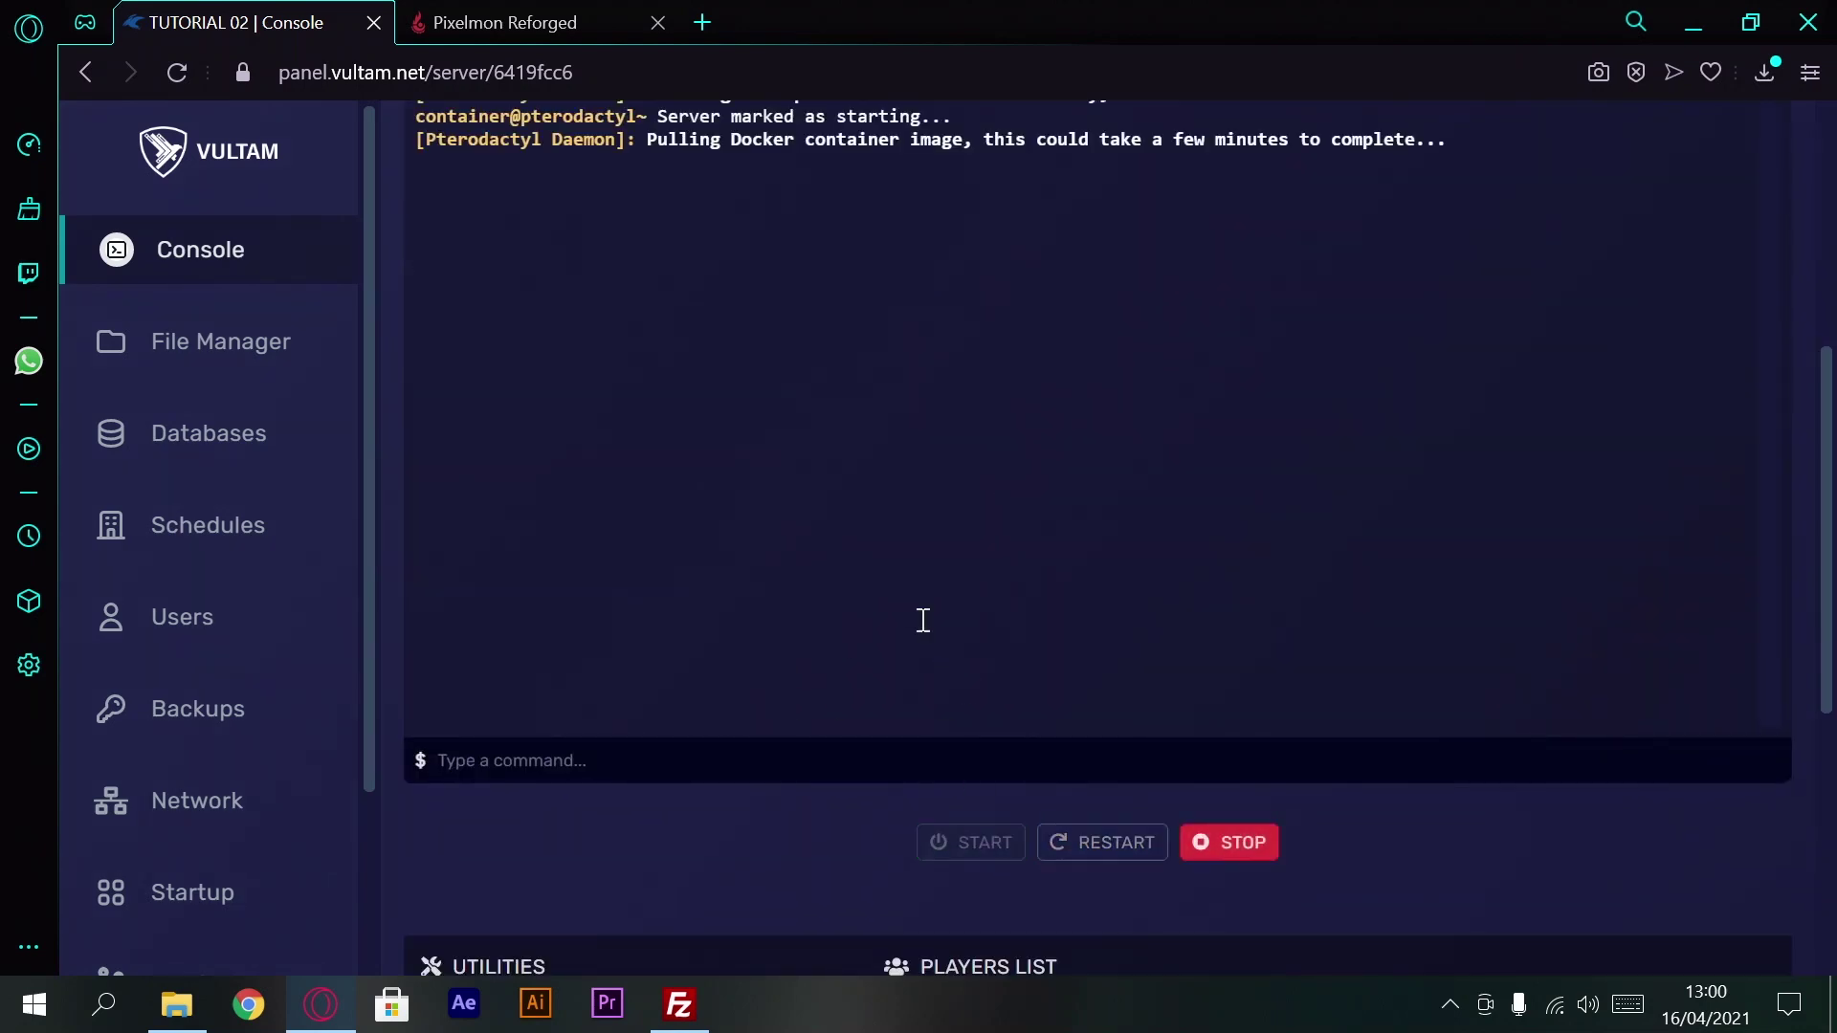
# Step: Accept the Minecraft EULA for the server, and check the console log and server status
pyautogui.scroll(2, 849, 481)
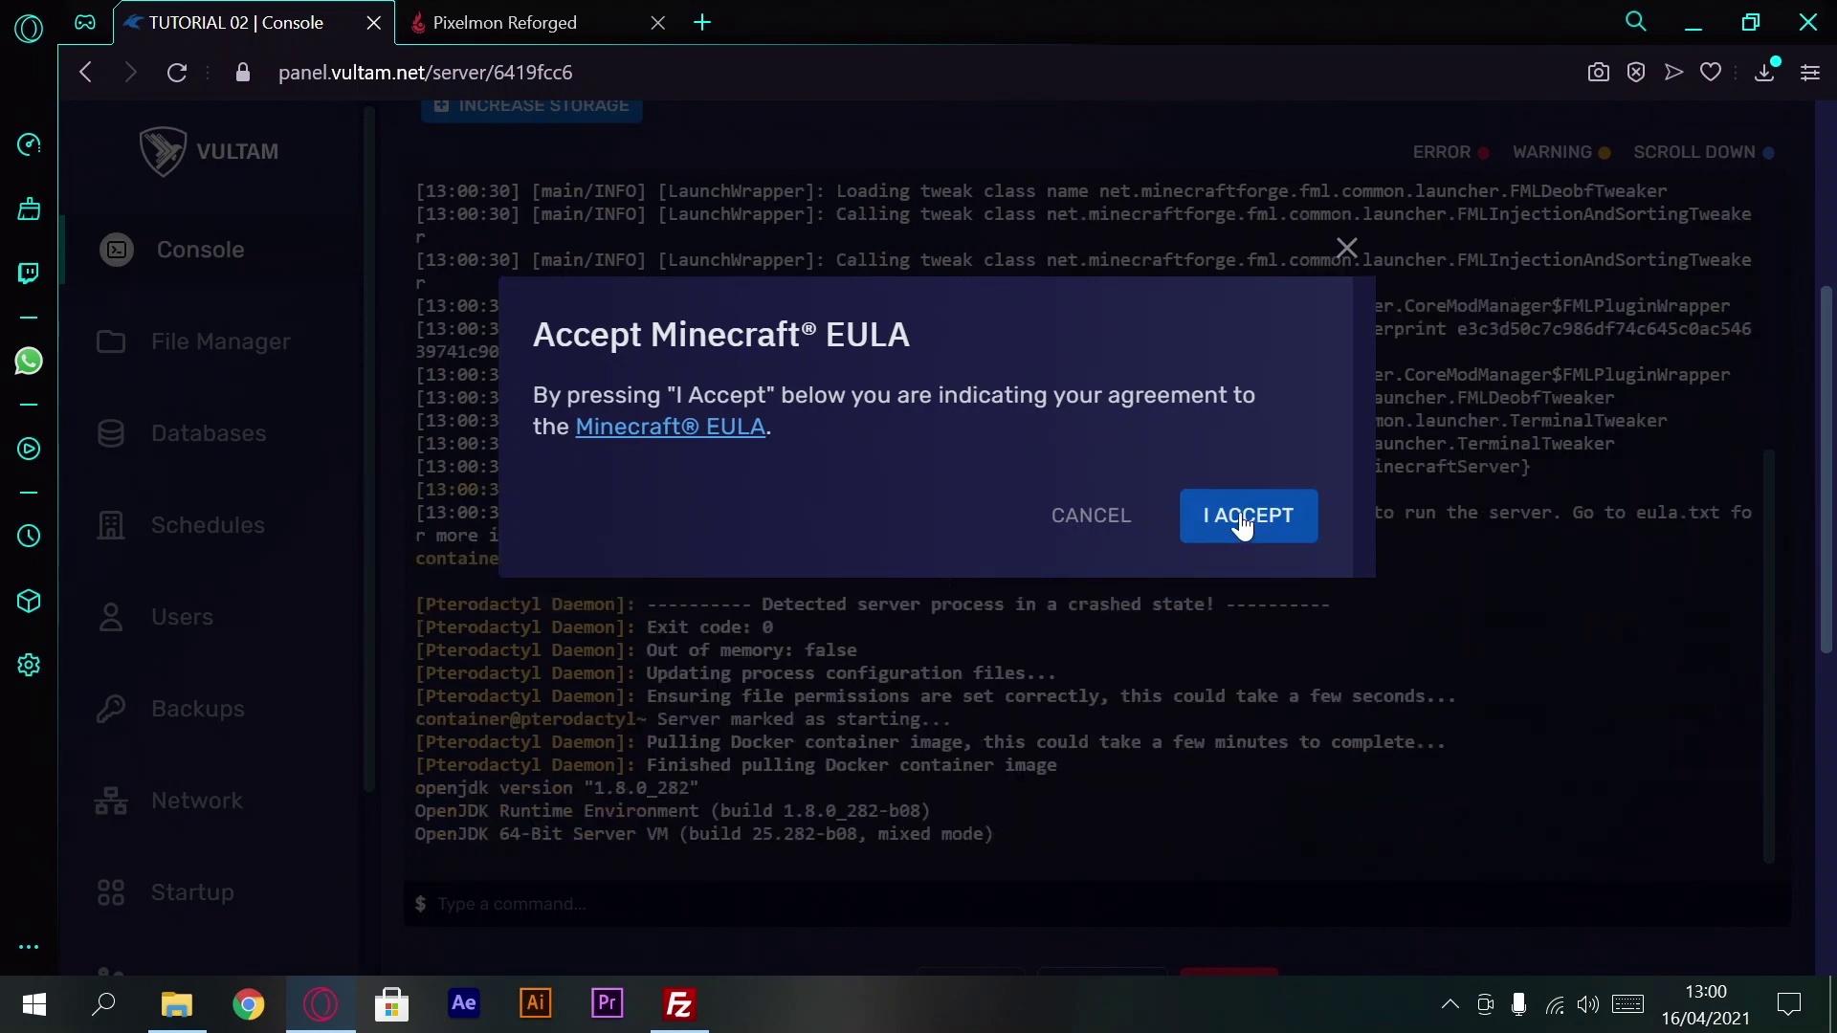
pyautogui.click(1255, 517)
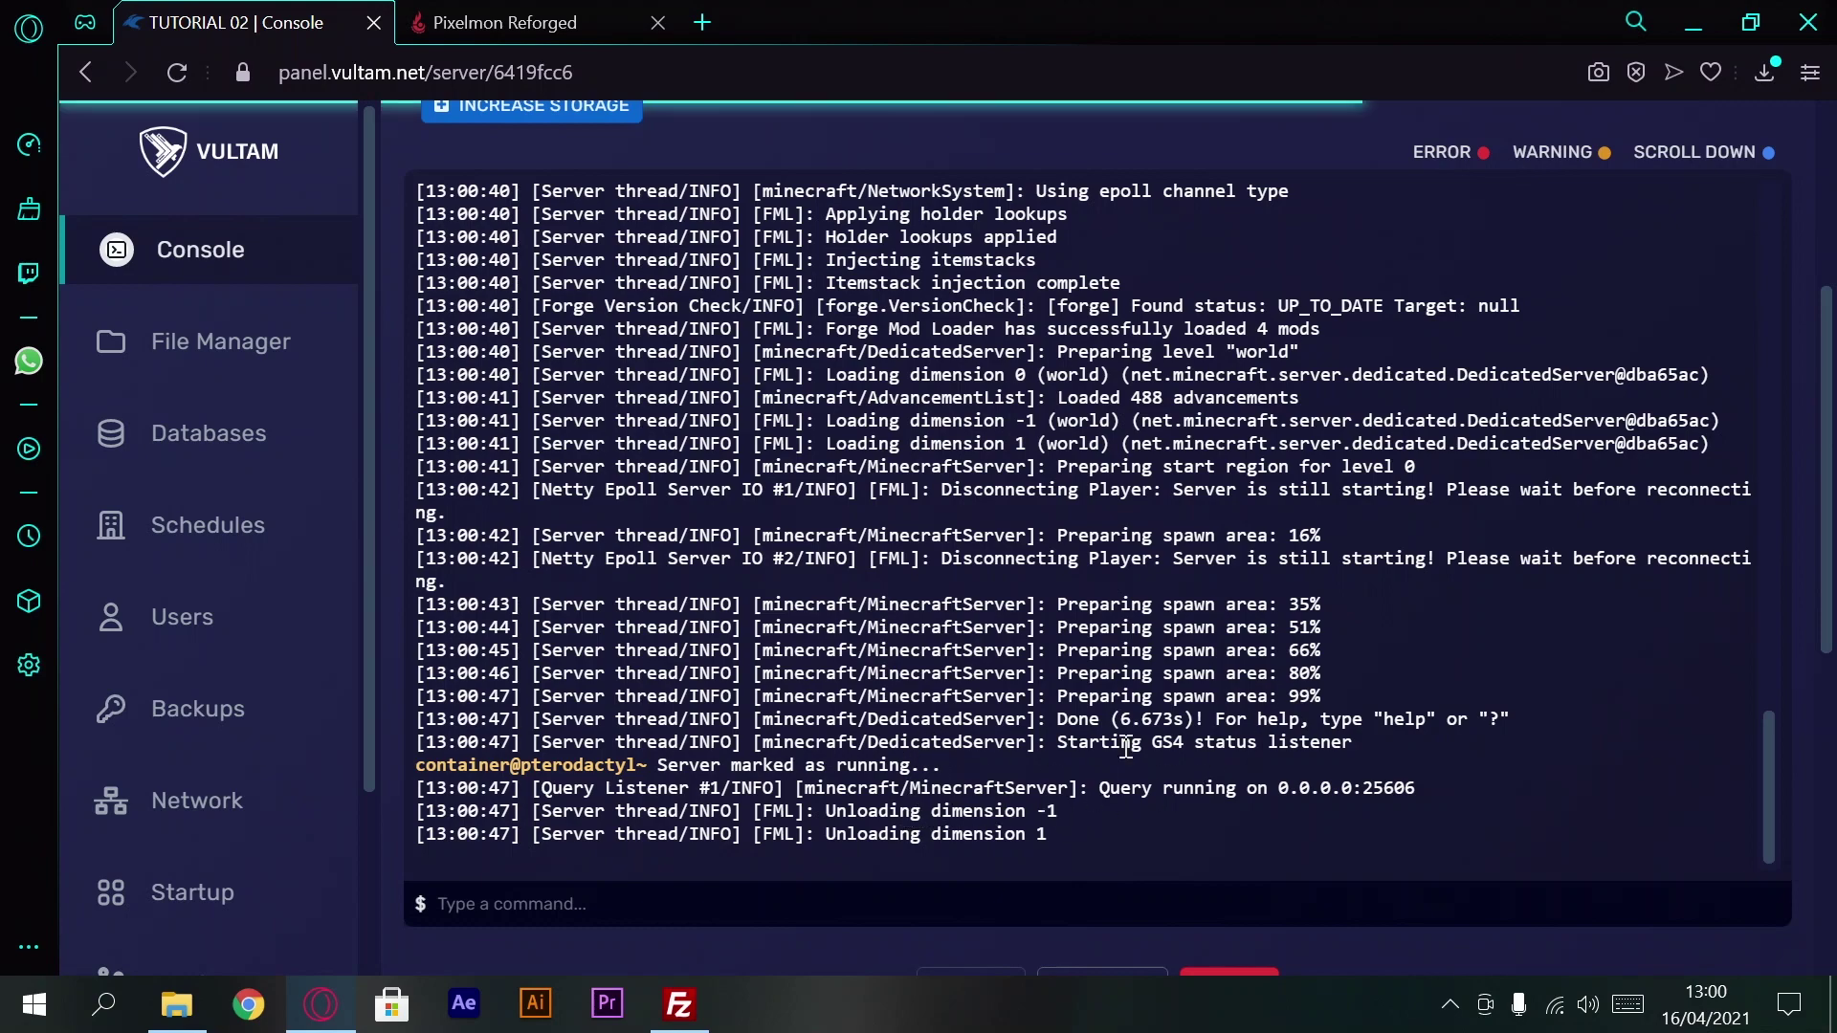
pyautogui.scroll(10, 738, 259)
pyautogui.scroll(5, 738, 259)
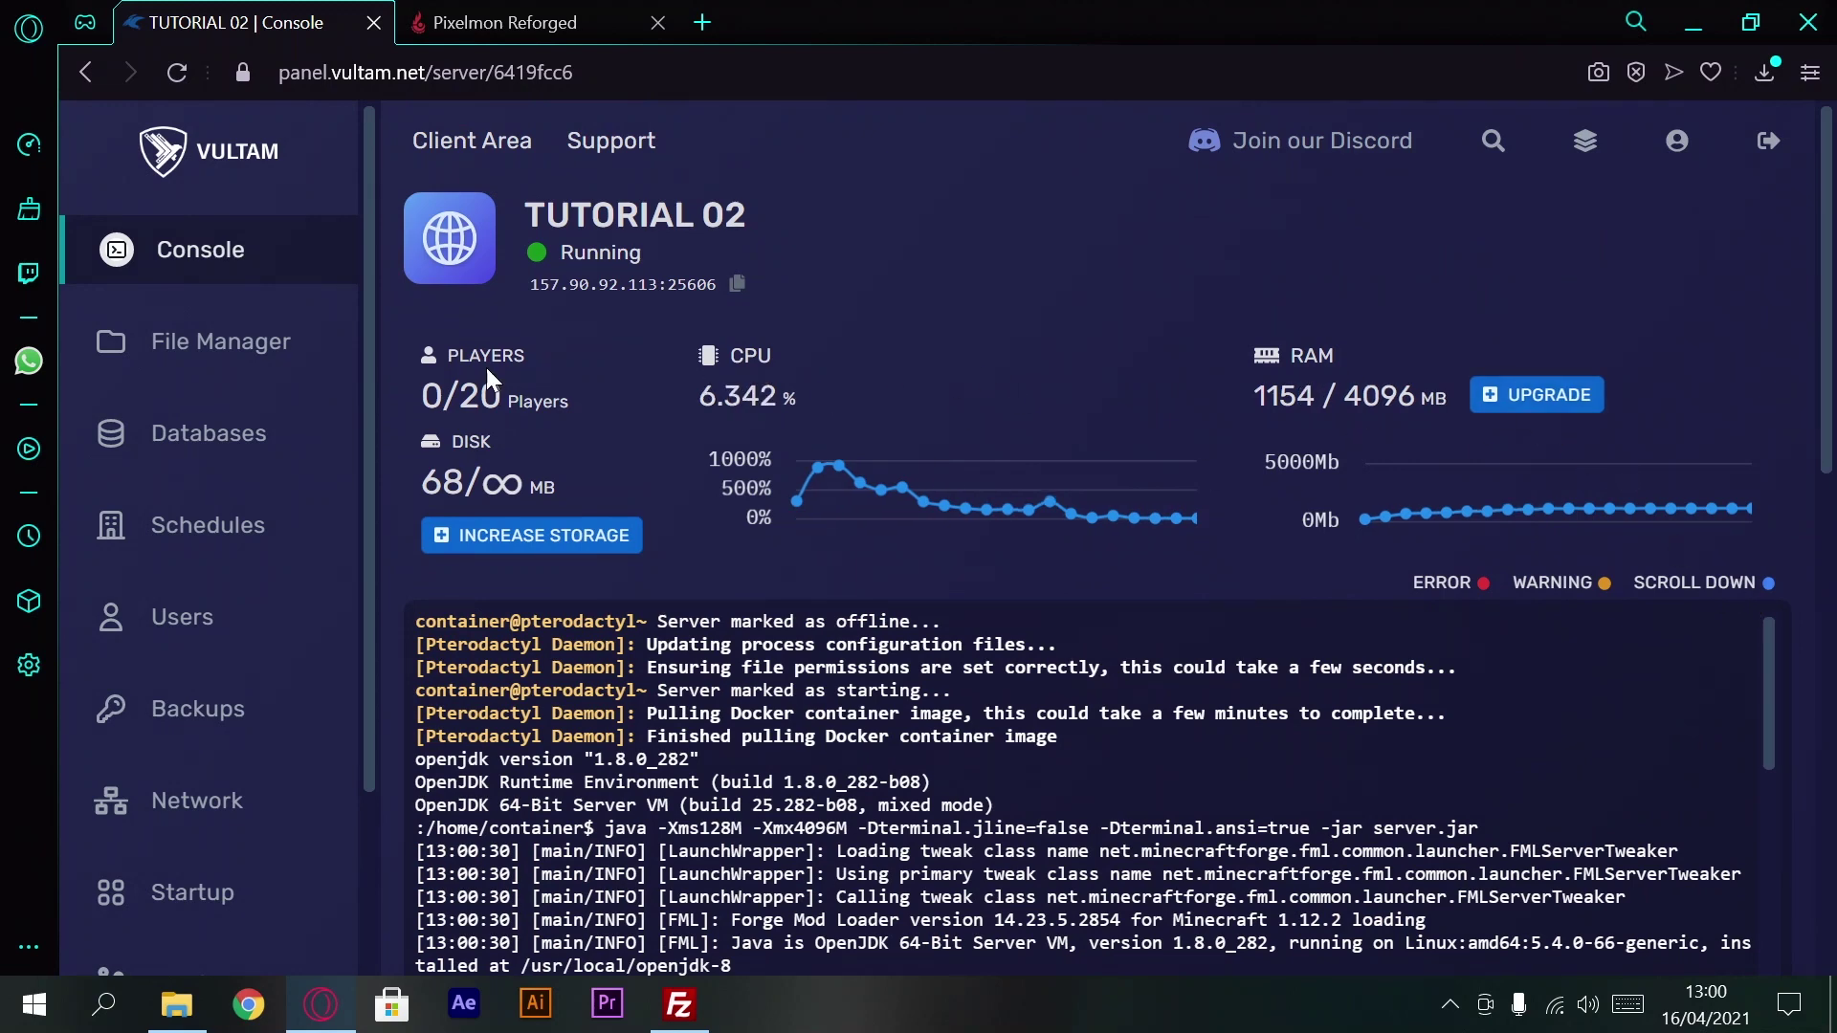
# Step: Open the server's File Manager and look through the generated folders and files
pyautogui.click(253, 357)
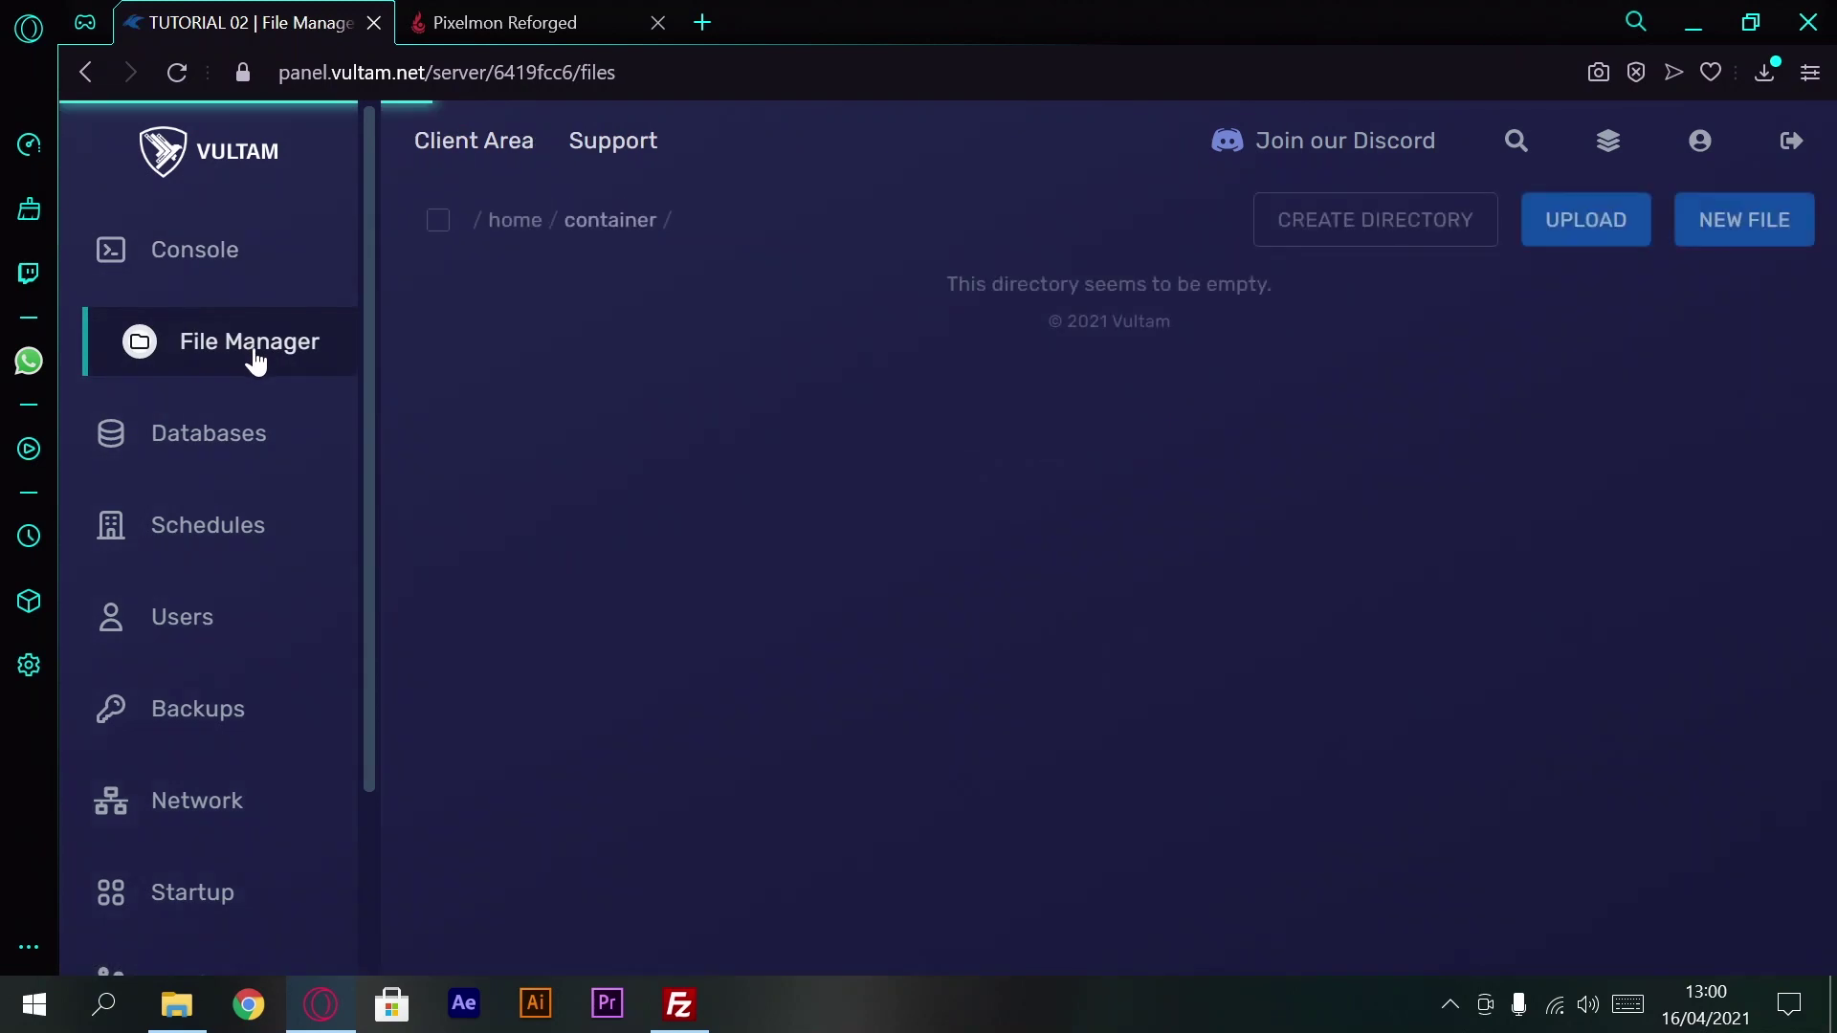
pyautogui.scroll(-2, 933, 459)
pyautogui.scroll(1, 451, 254)
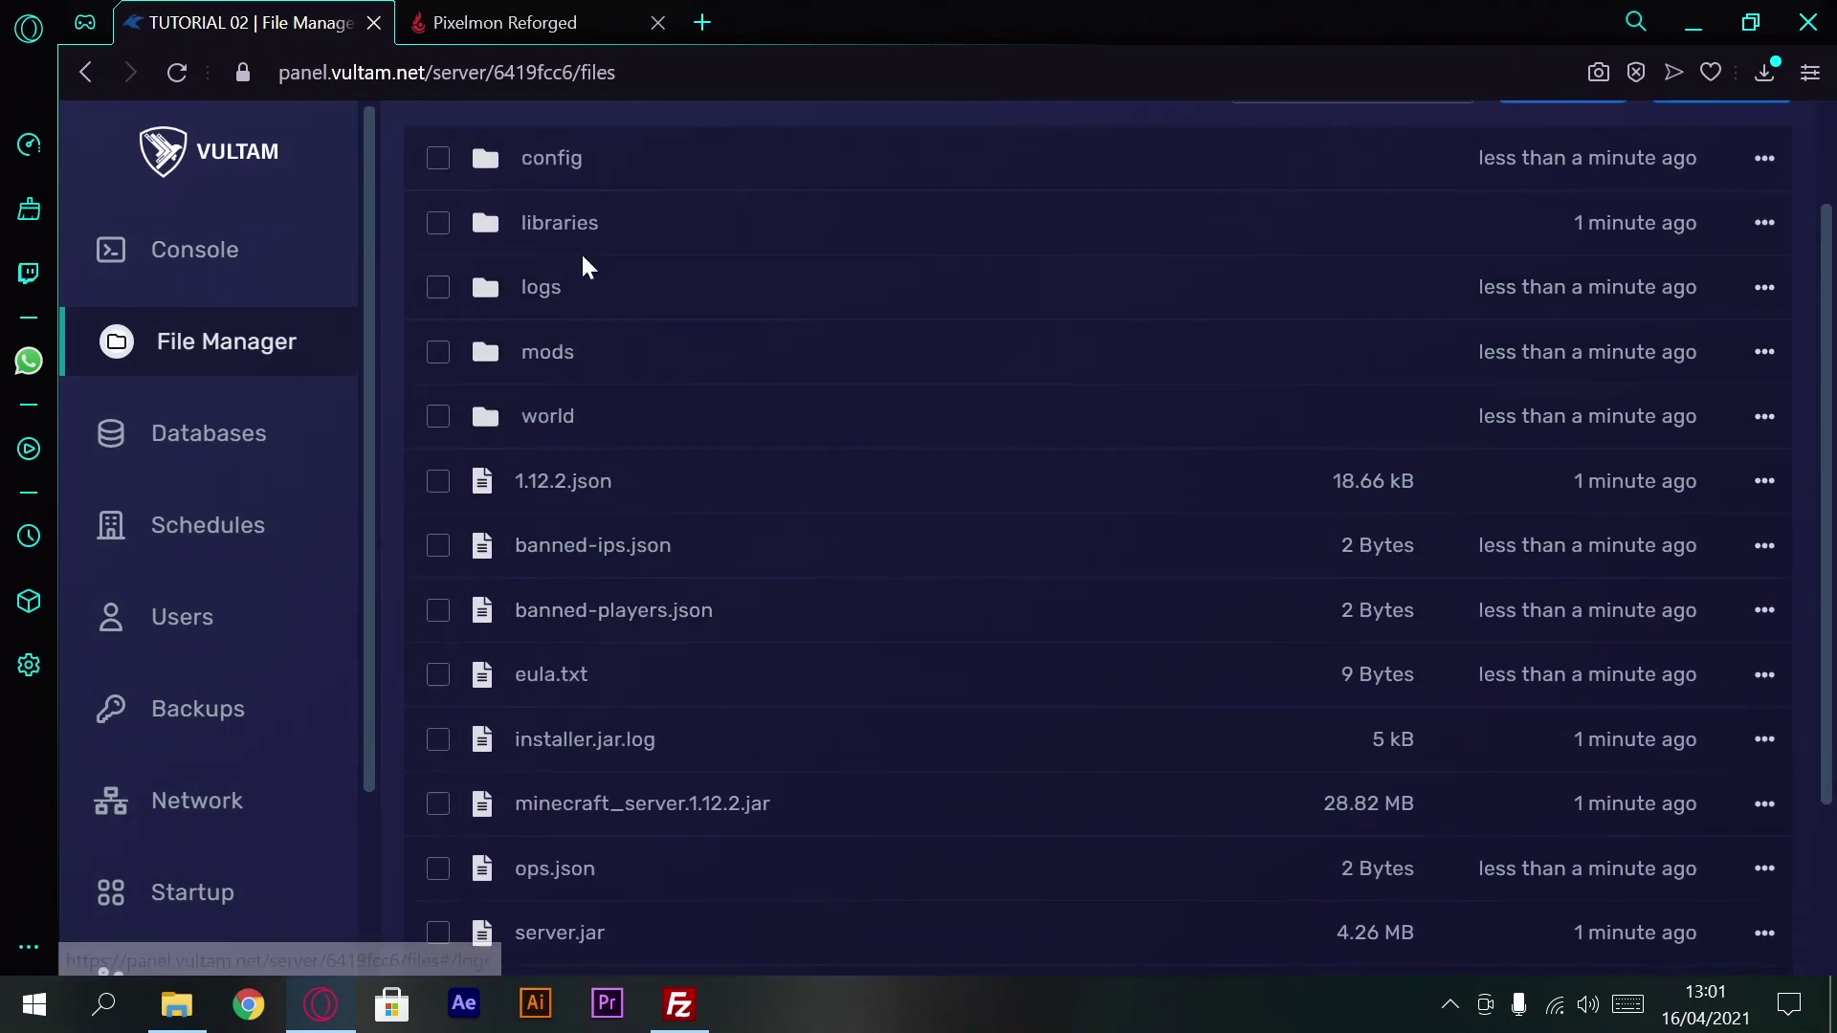
pyautogui.scroll(-2, 756, 717)
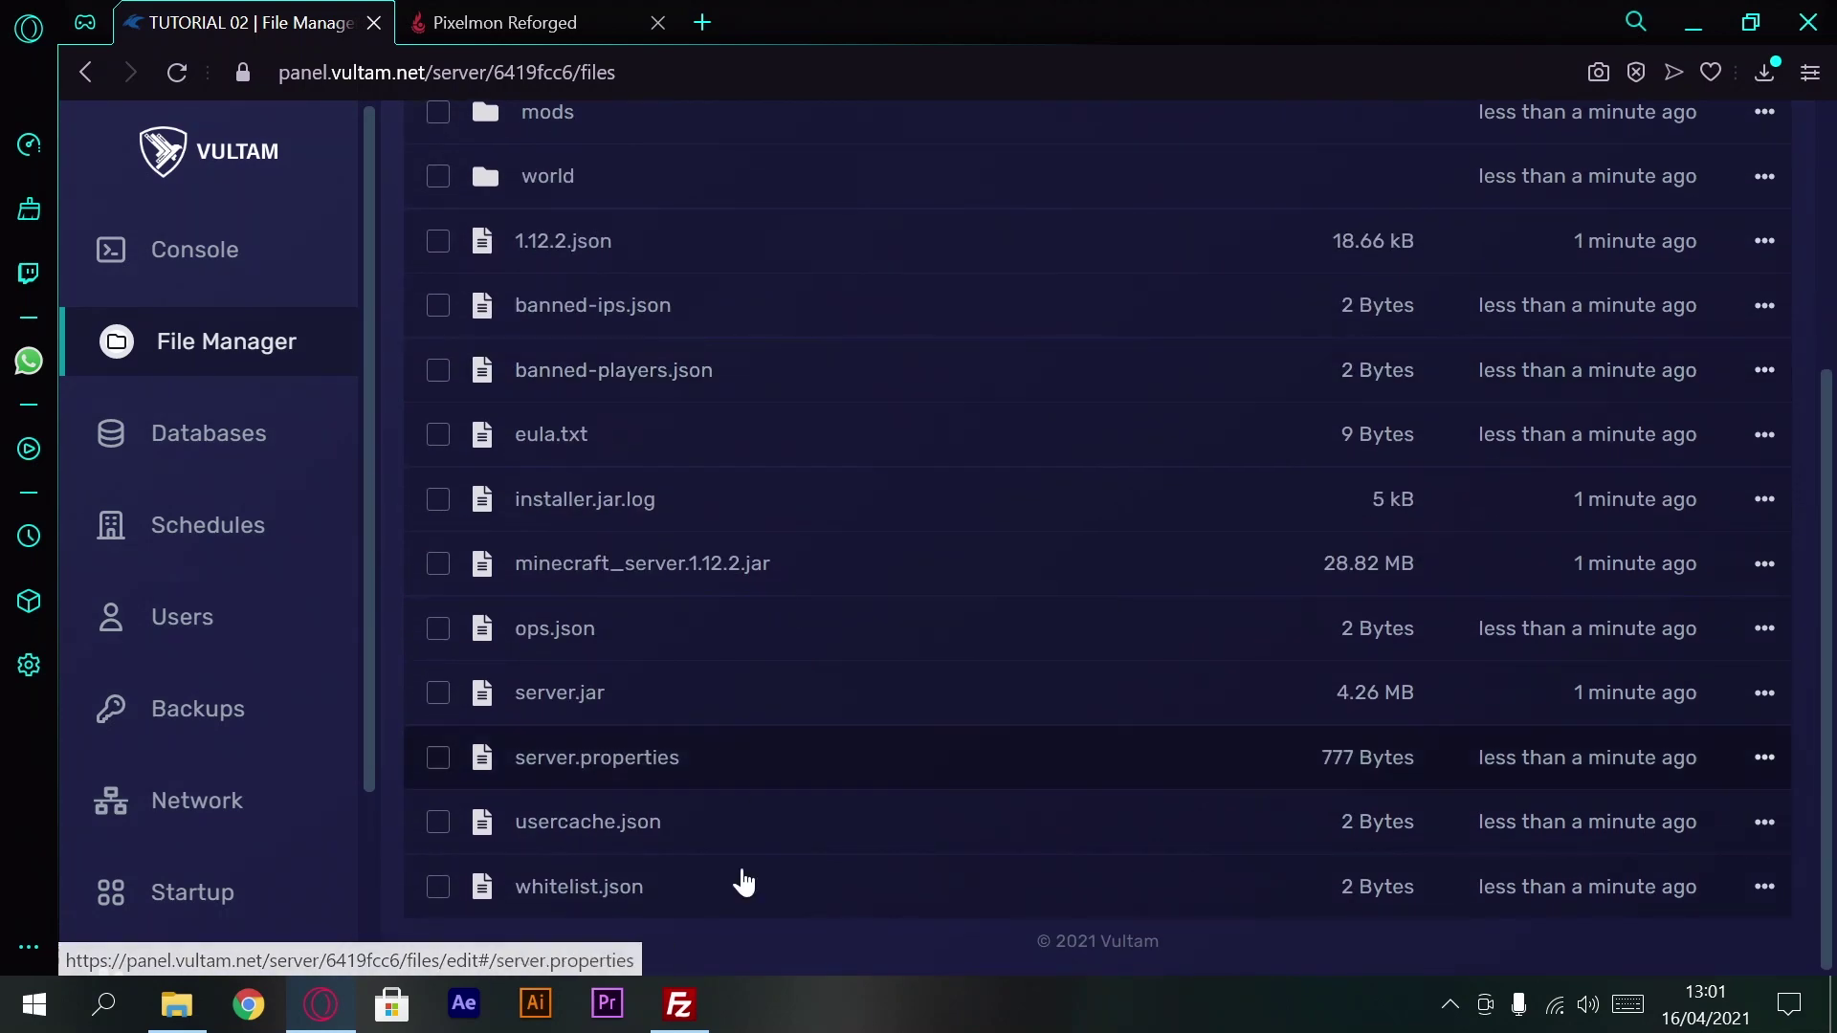
# Step: Return to the server's console page and stop the server
pyautogui.moveTo(283, 274); pyautogui.dragTo(622, 360)
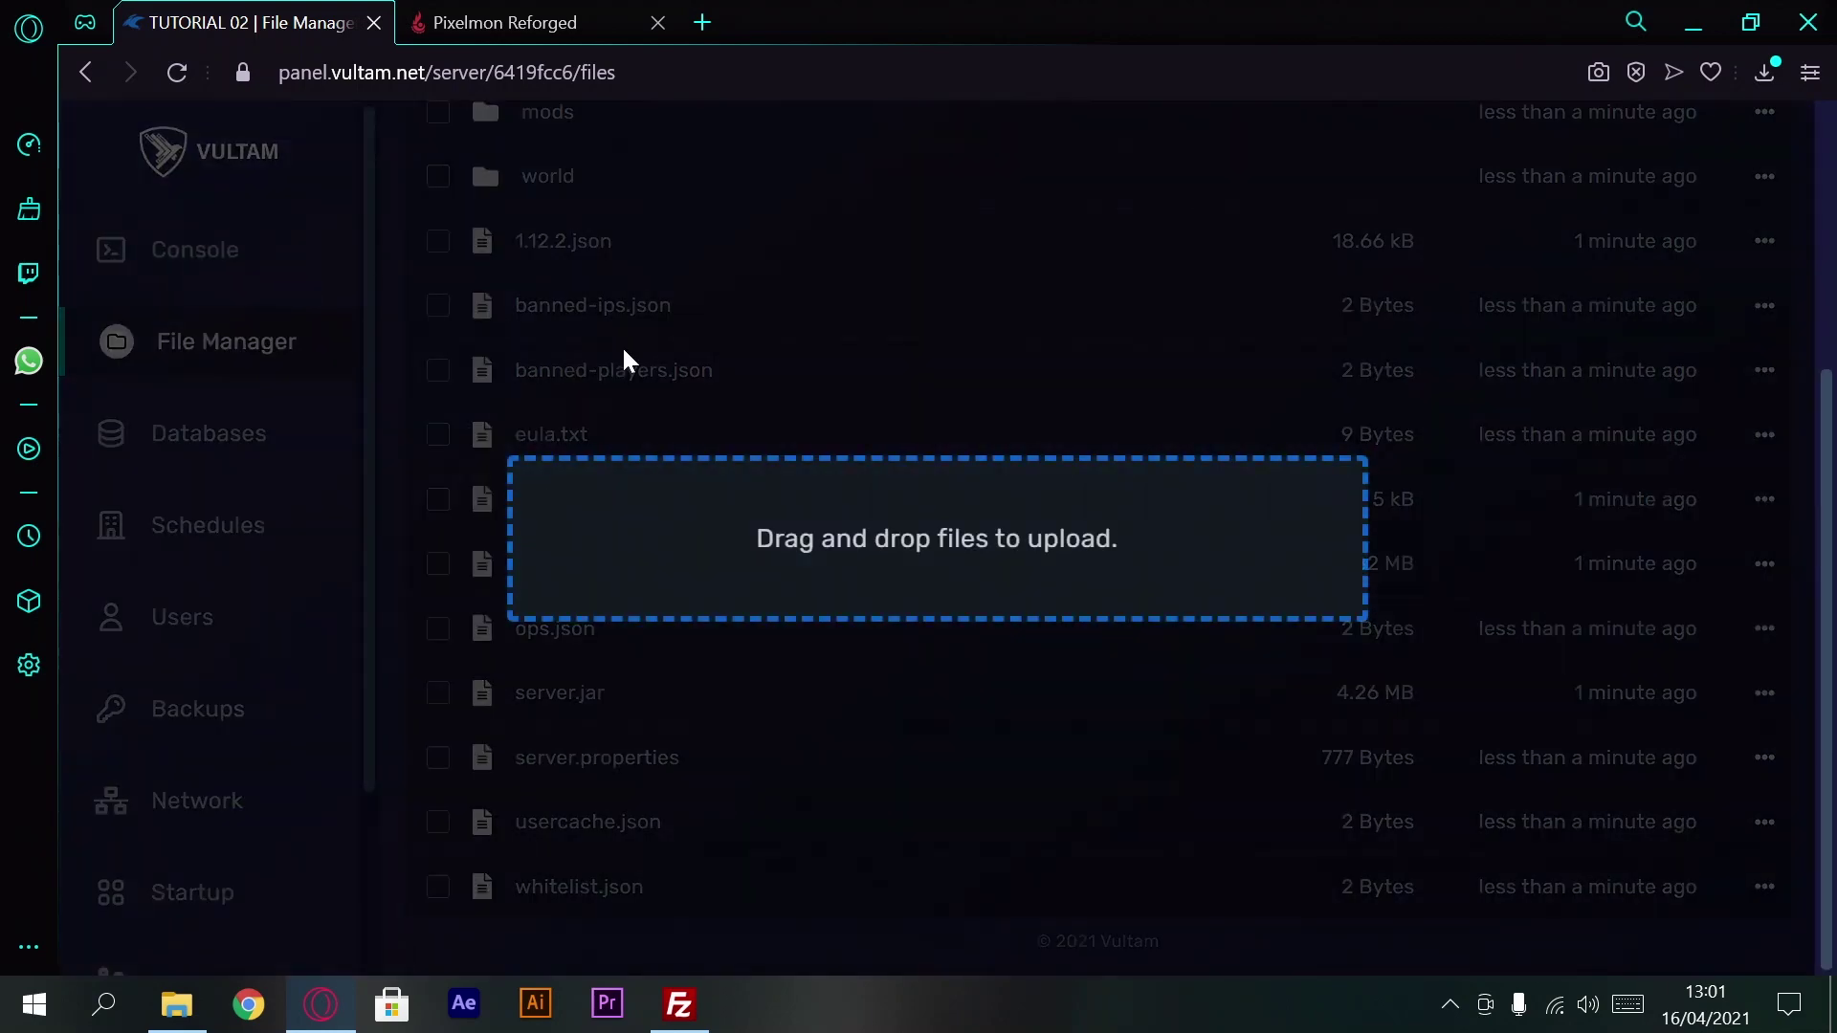
pyautogui.moveTo(533, 460); pyautogui.dragTo(215, 279)
pyautogui.click(214, 278)
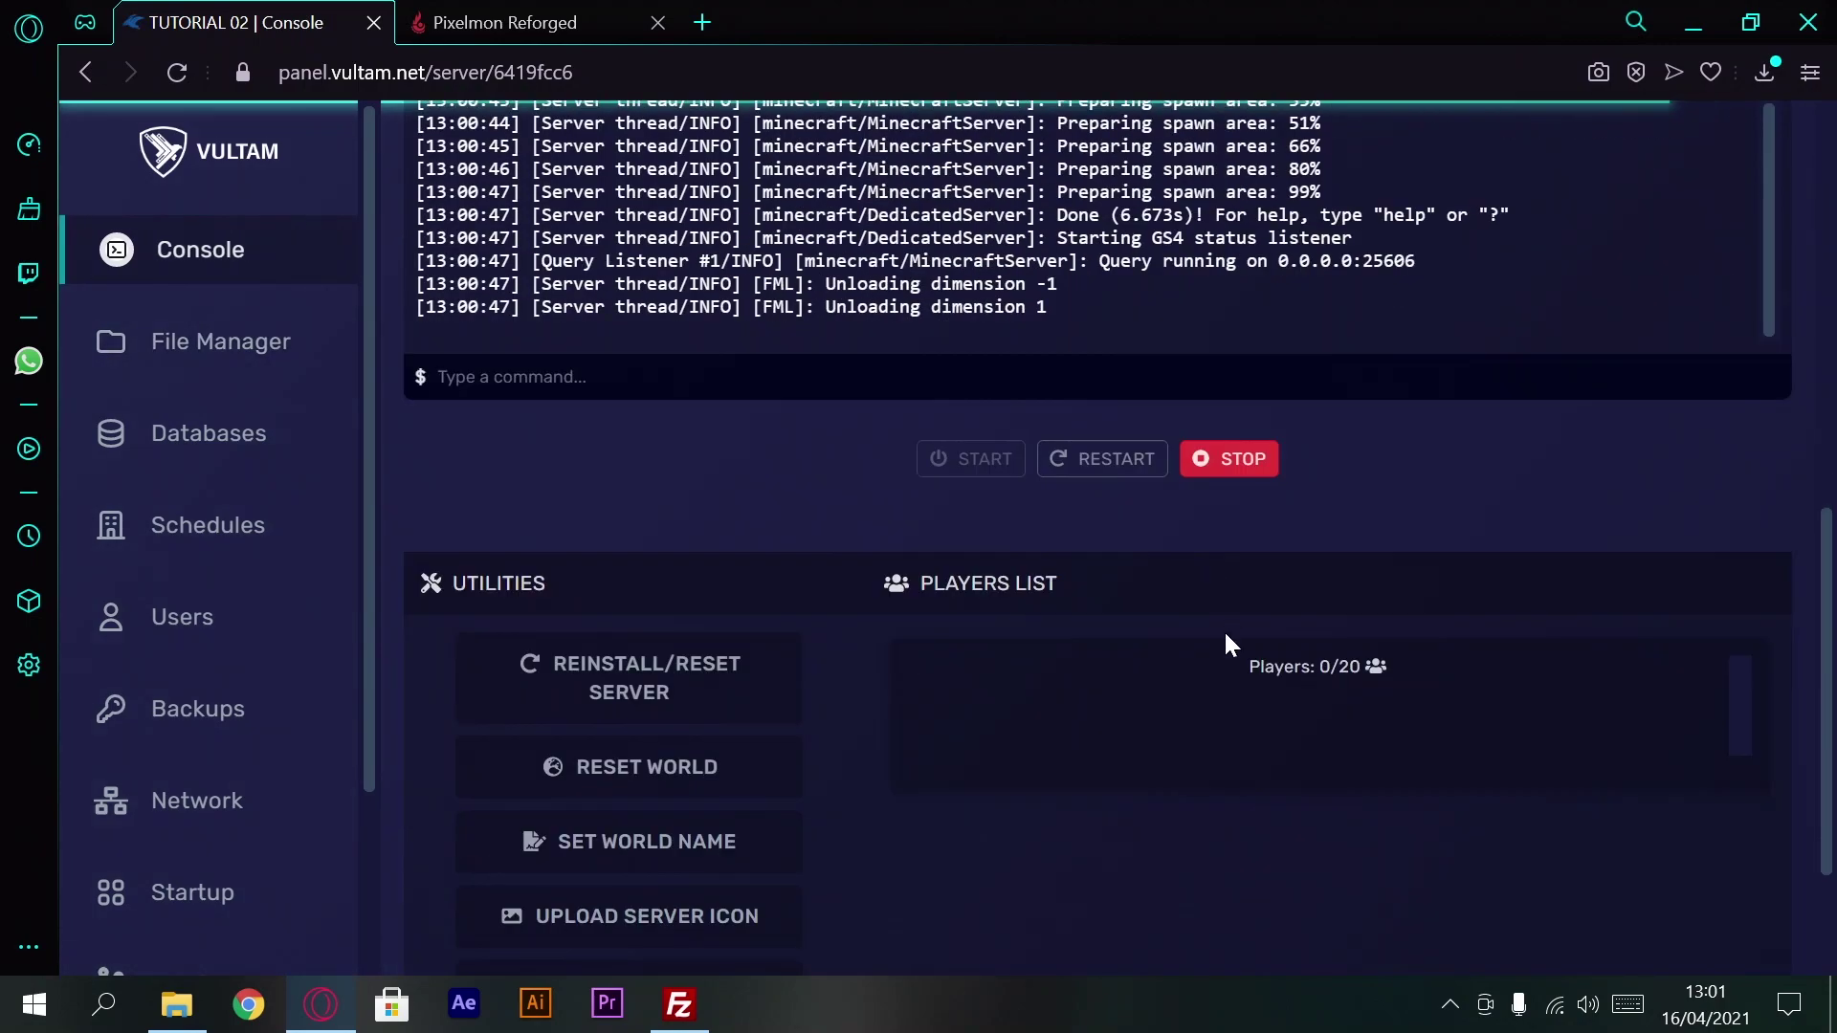
pyautogui.click(1230, 459)
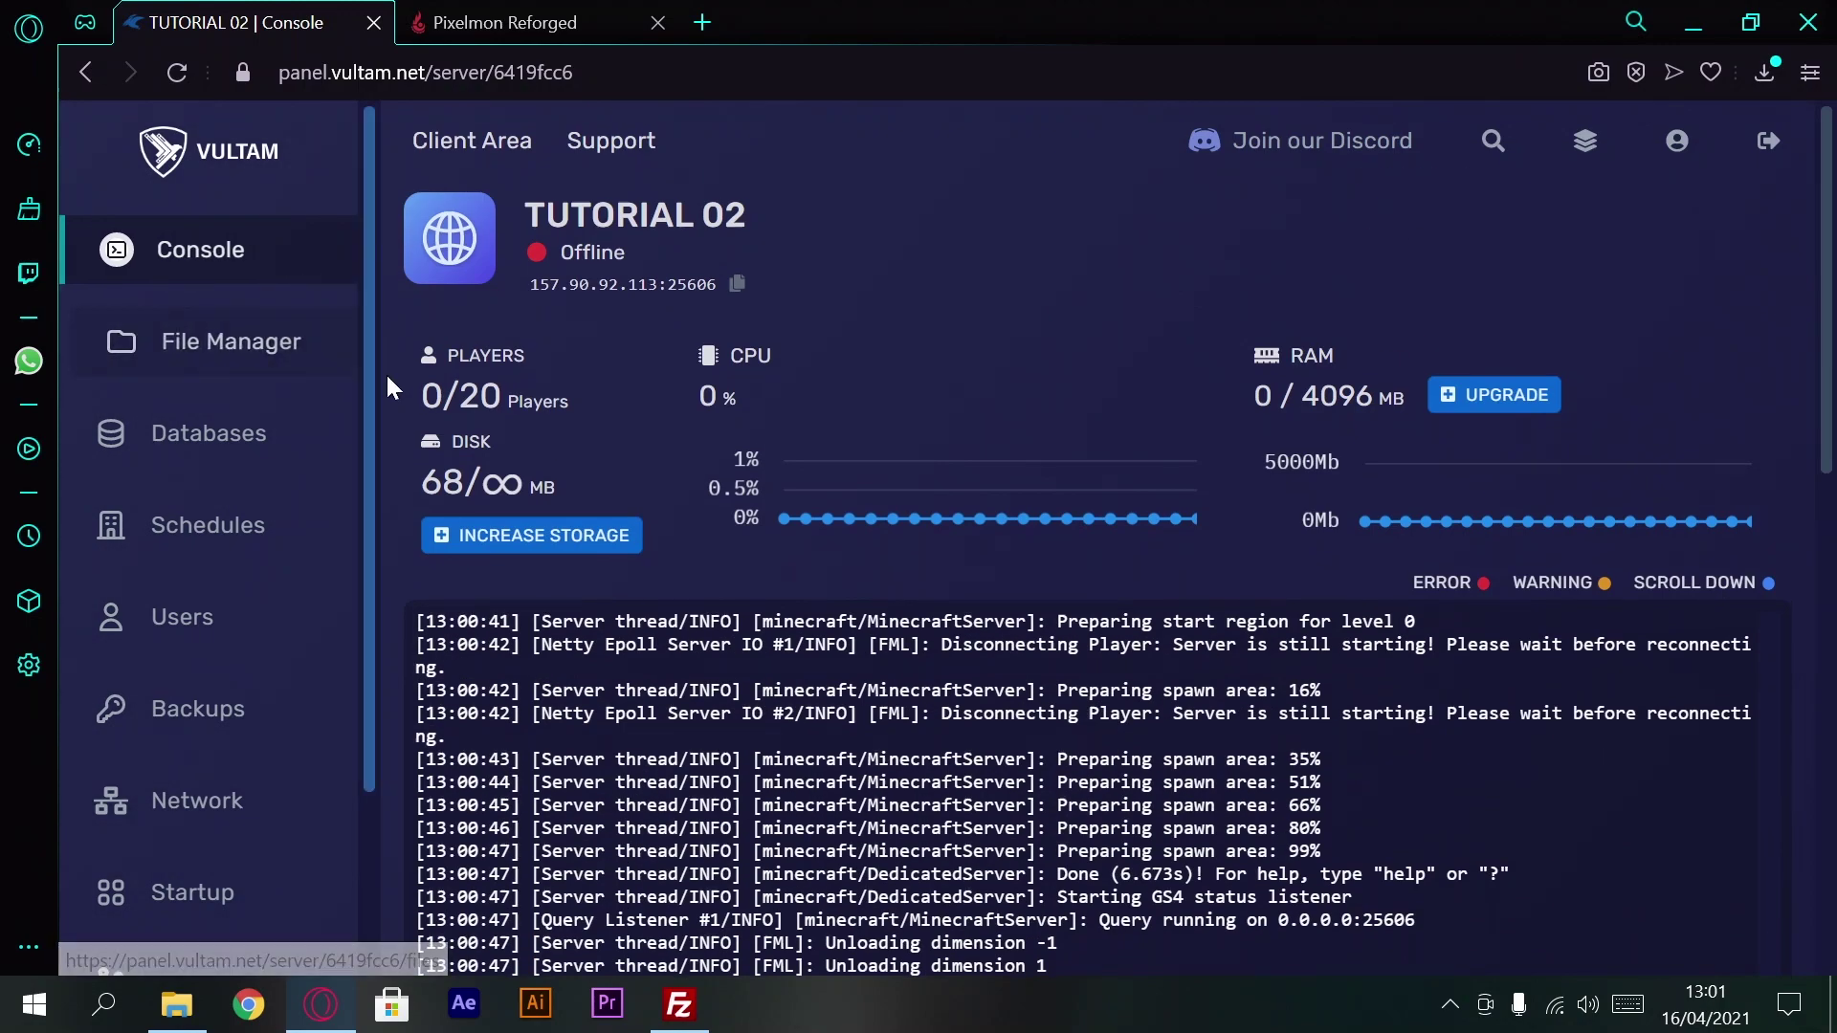
# Step: Open server.properties for editing from the server's File Manager
pyautogui.click(212, 348)
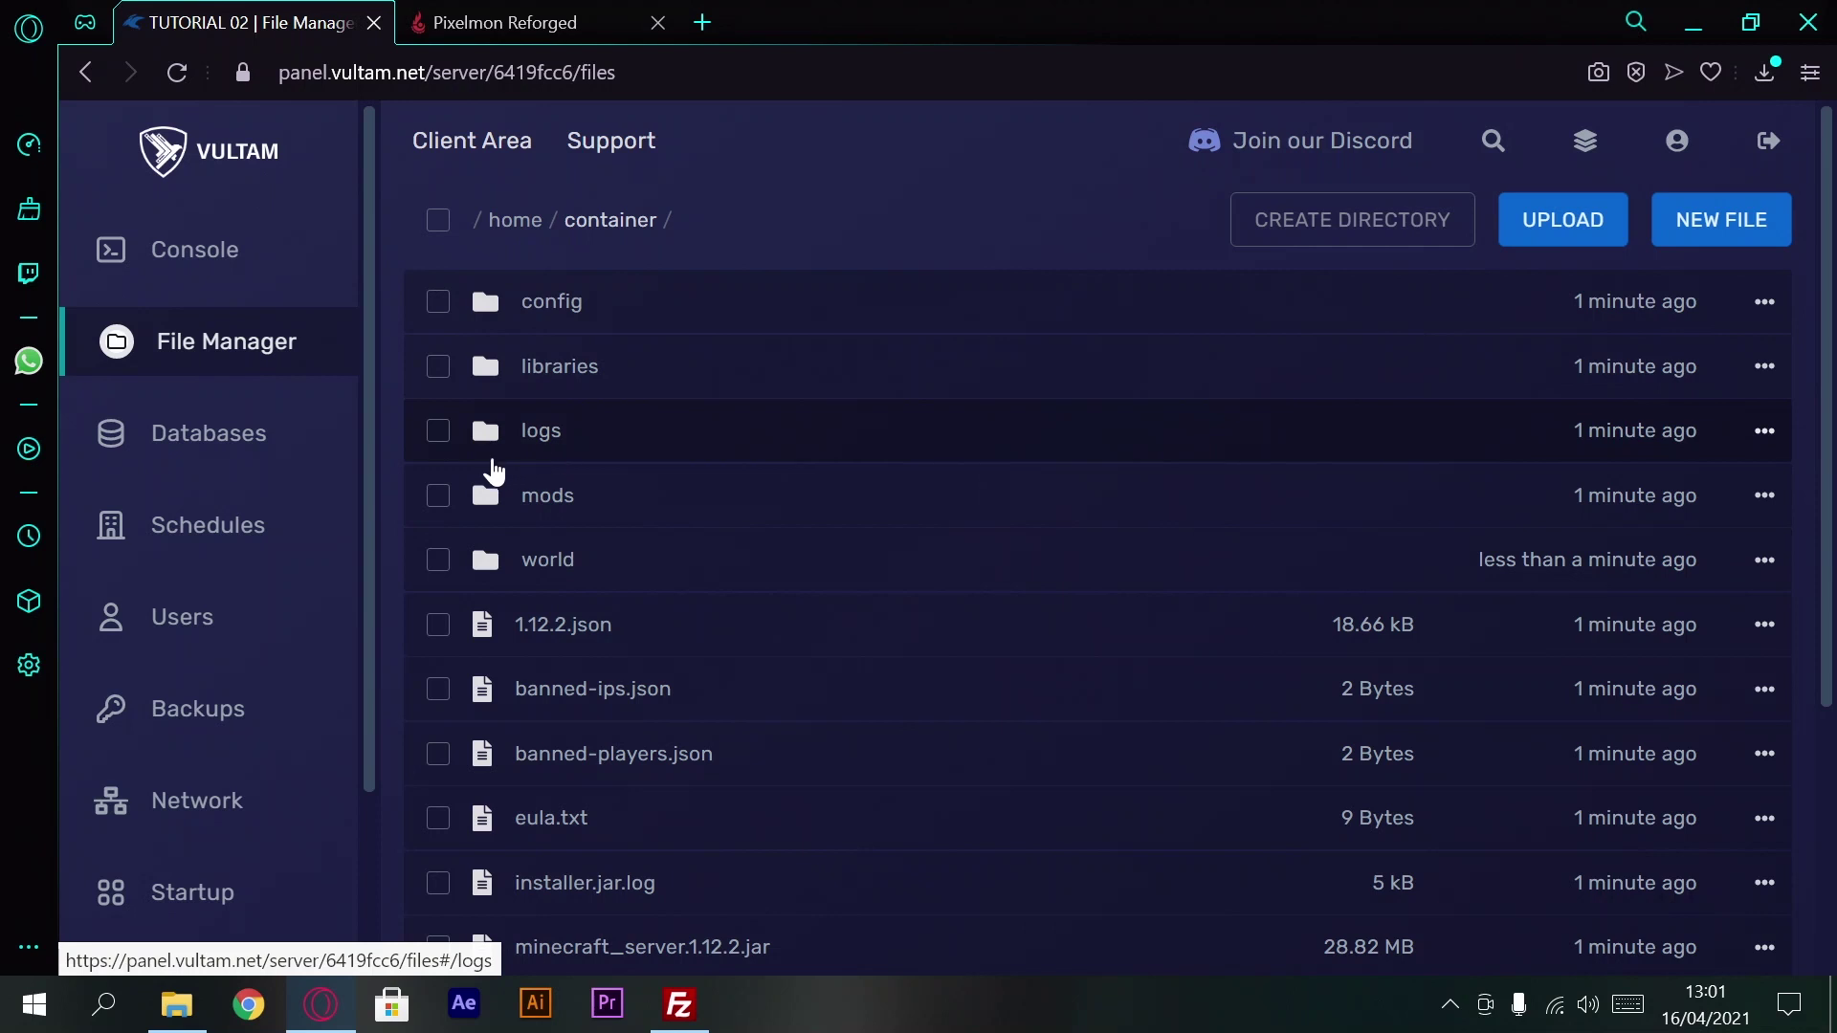
pyautogui.scroll(-4, 612, 498)
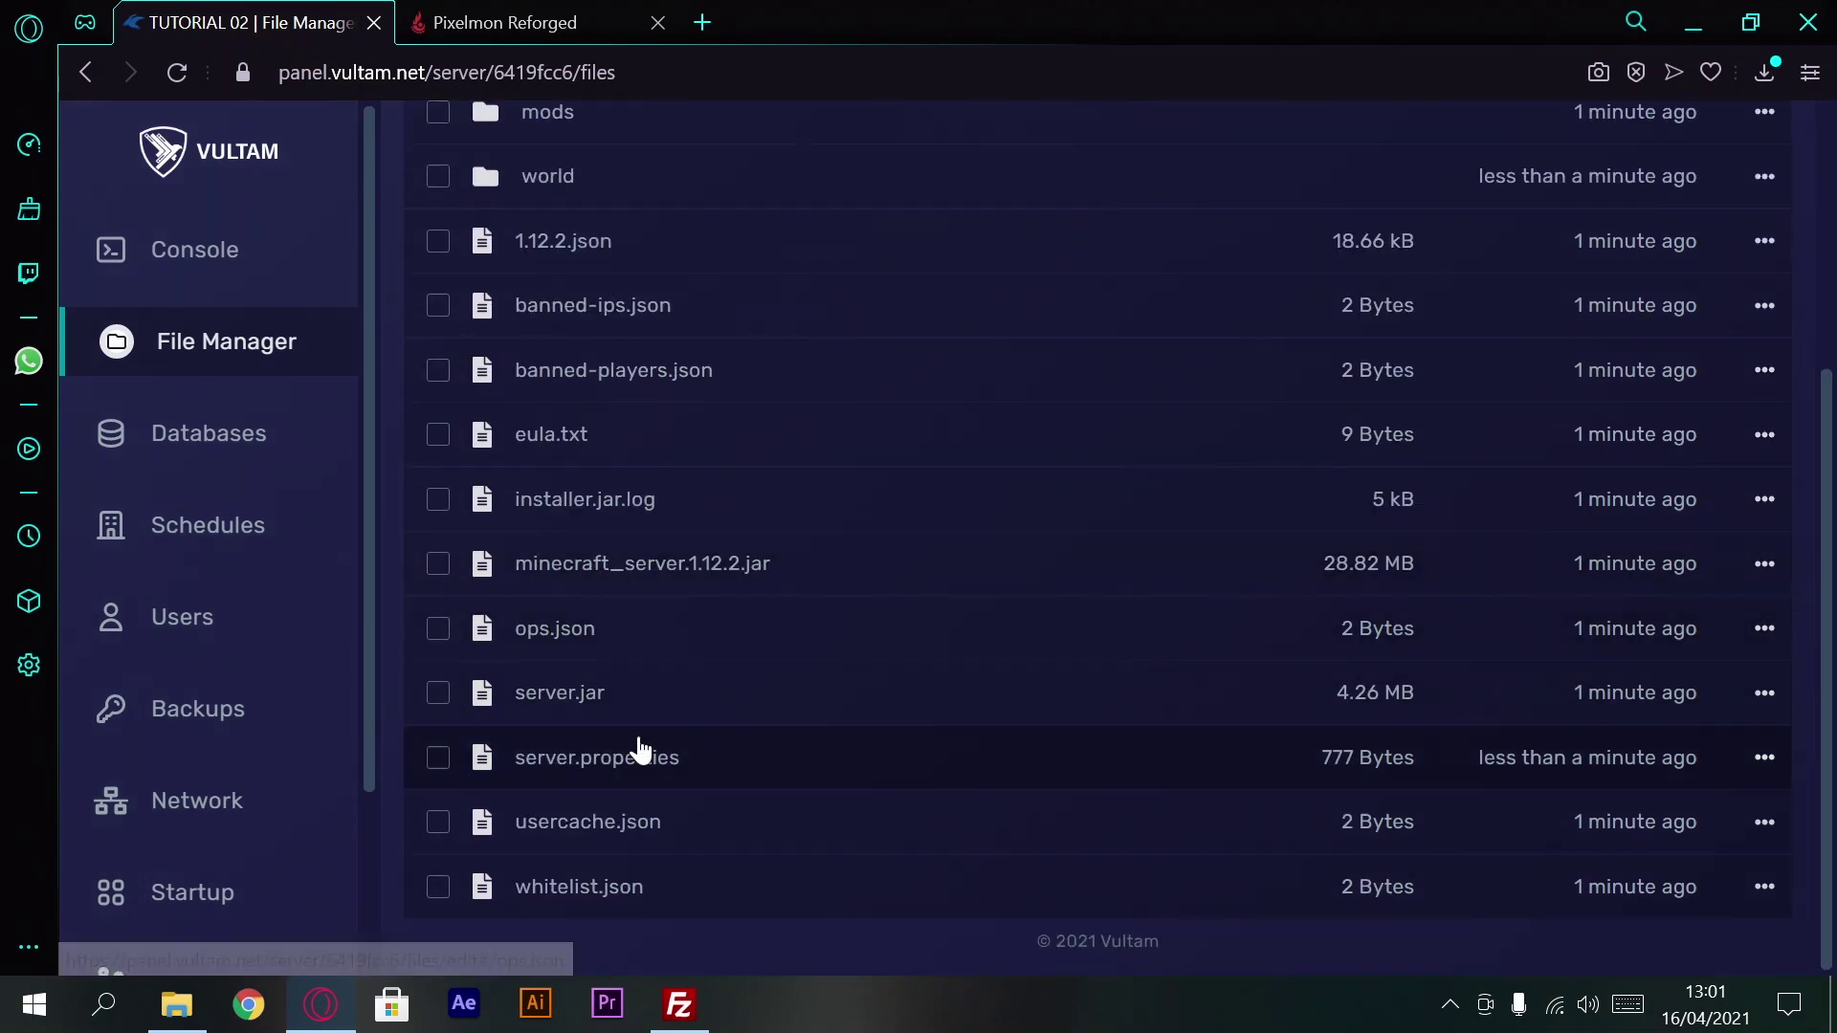
pyautogui.click(617, 757)
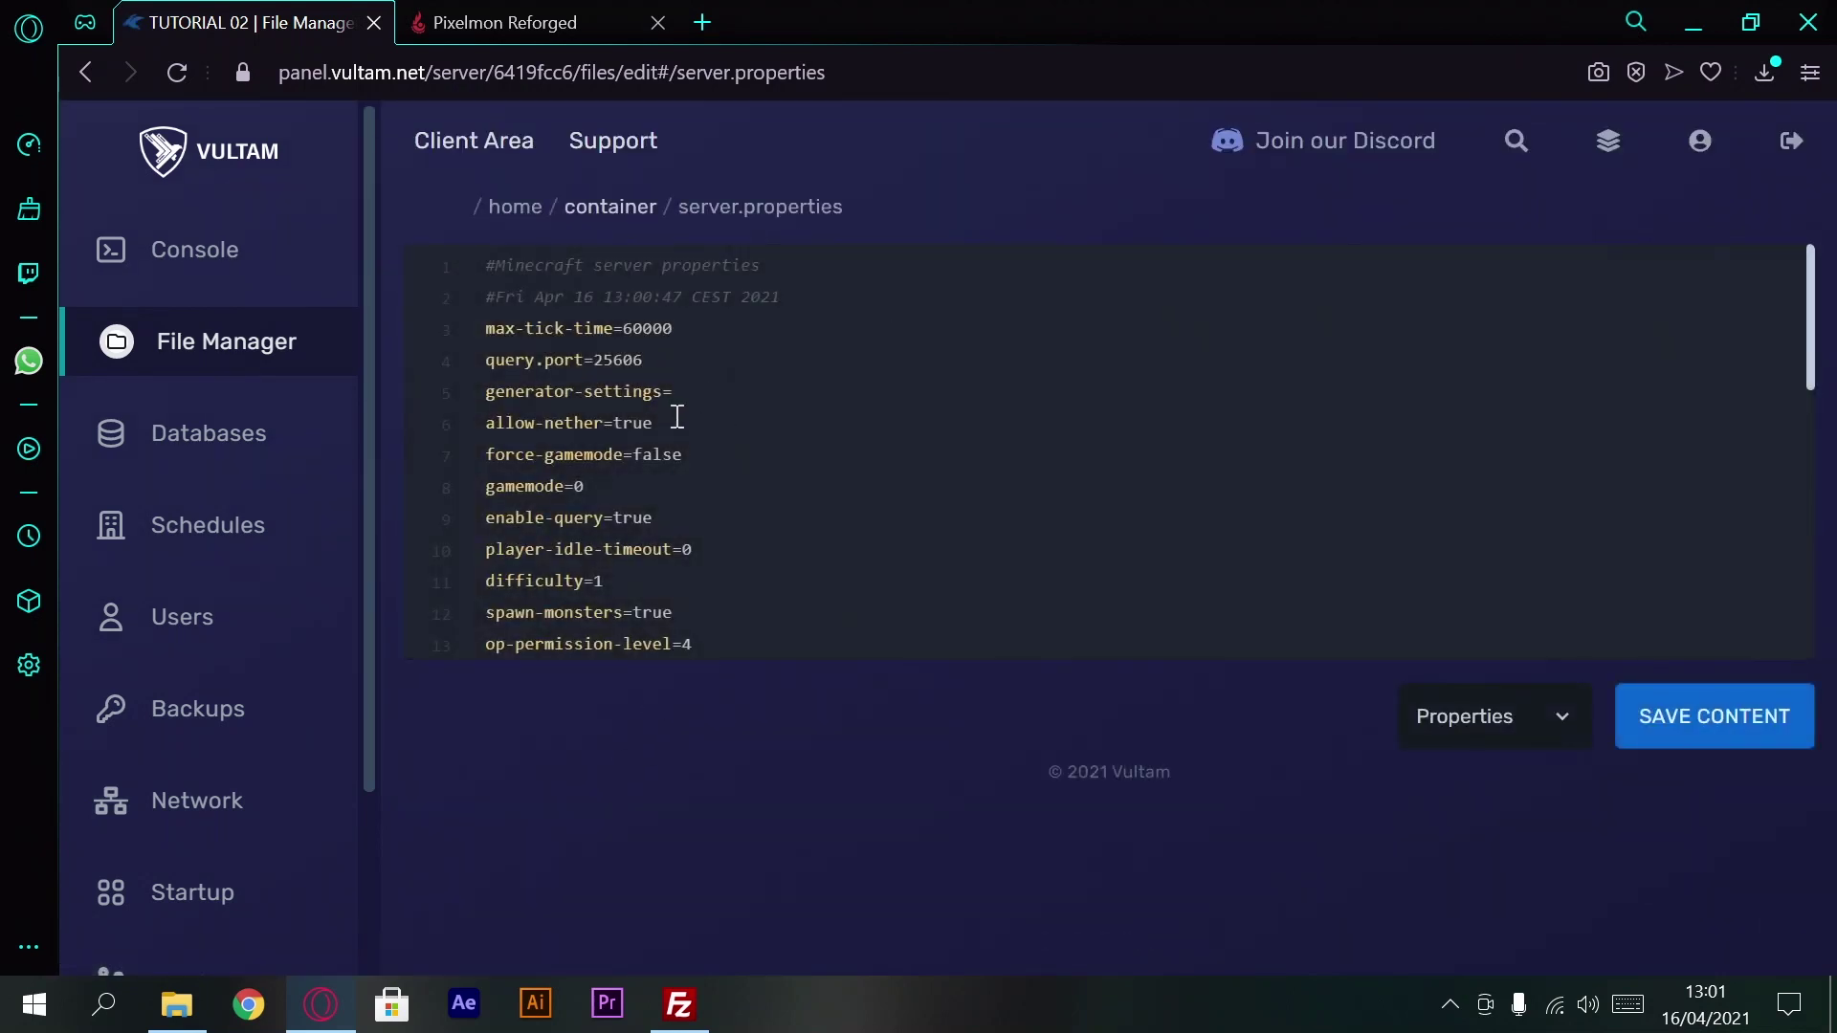
# Step: Examine the settings in server.properties, including the level type, flight, view distance, online mode and level seed
pyautogui.scroll(-2, 665, 483)
pyautogui.scroll(2, 650, 421)
pyautogui.scroll(-2, 643, 506)
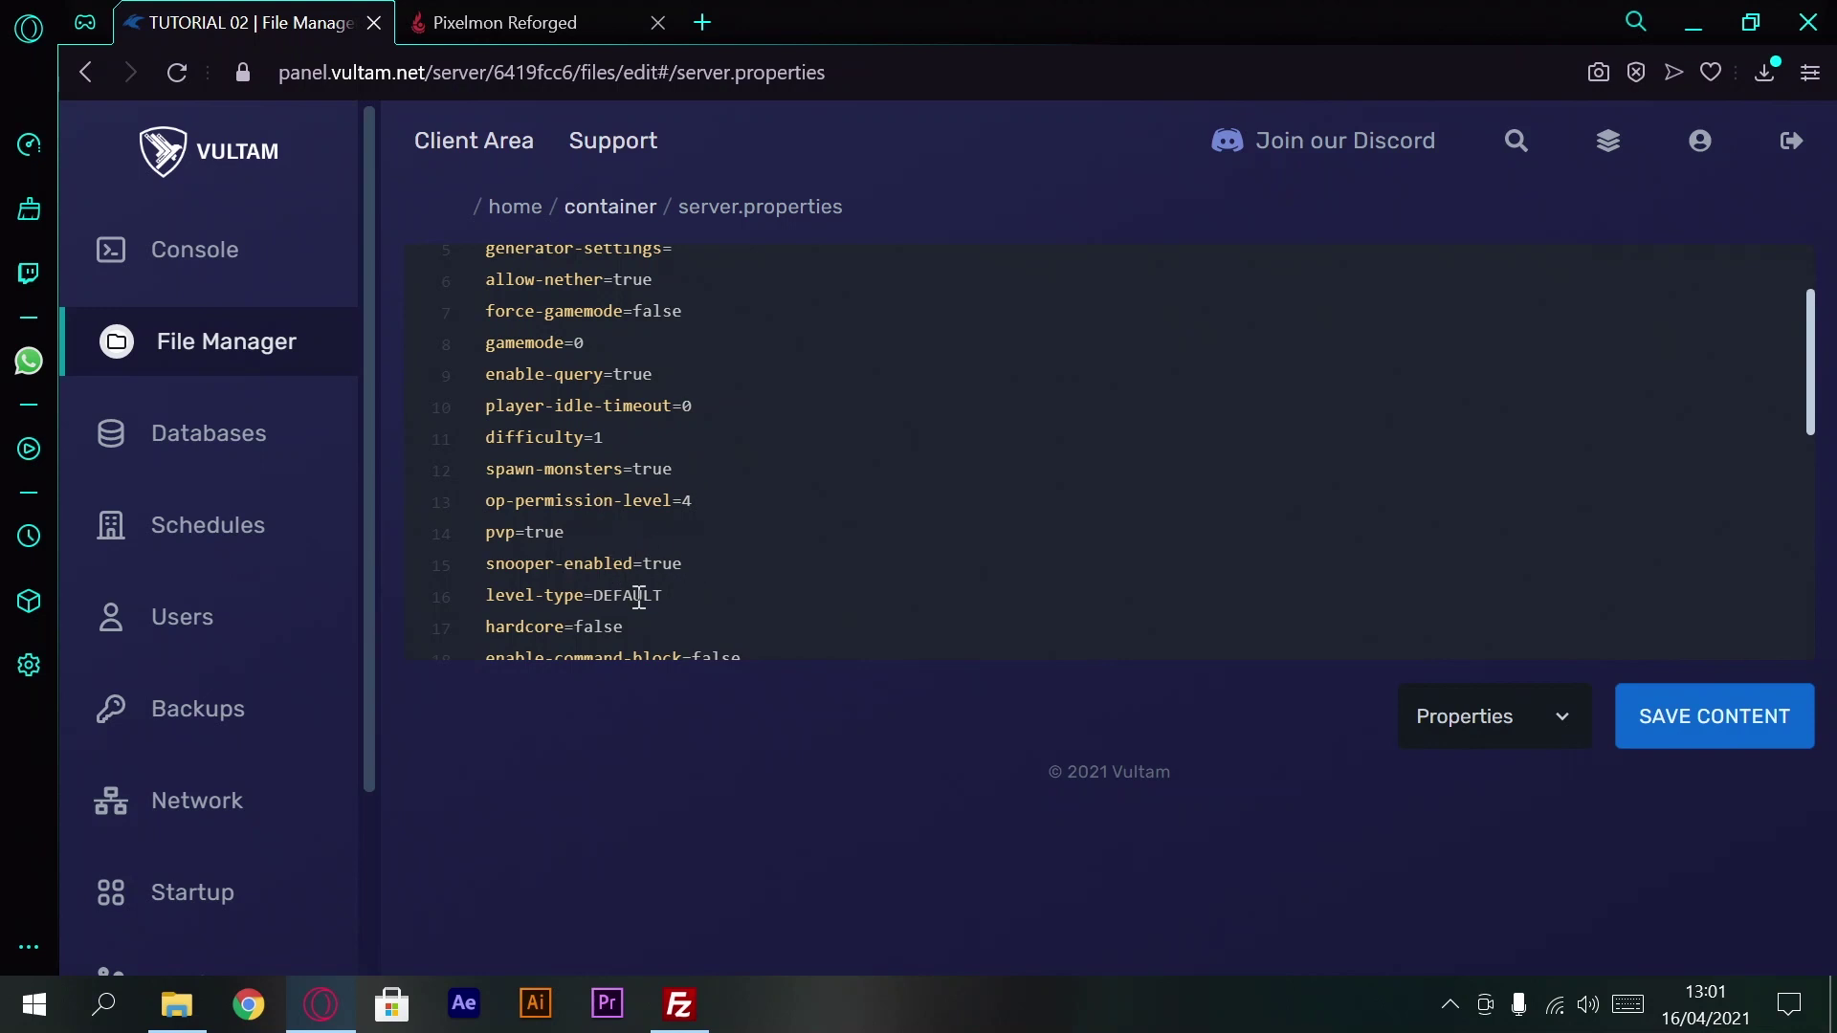
pyautogui.scroll(-2, 640, 597)
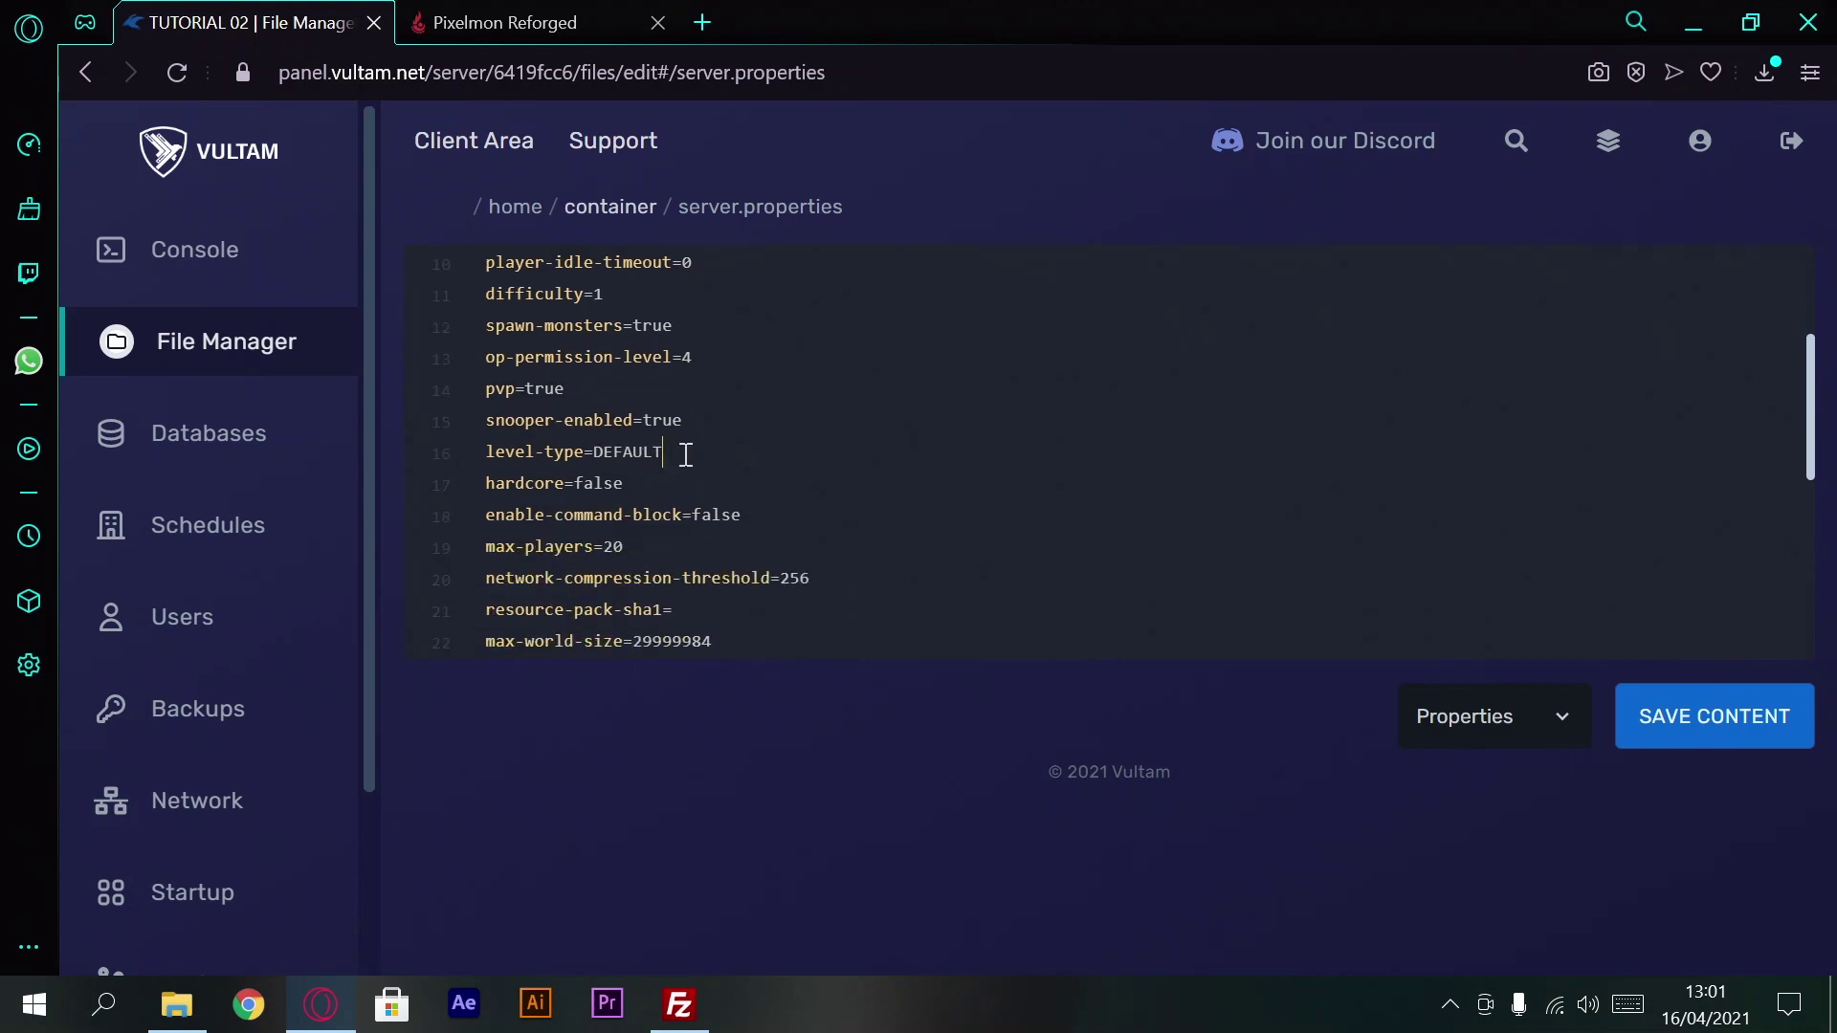
pyautogui.moveTo(686, 455); pyautogui.dragTo(597, 449)
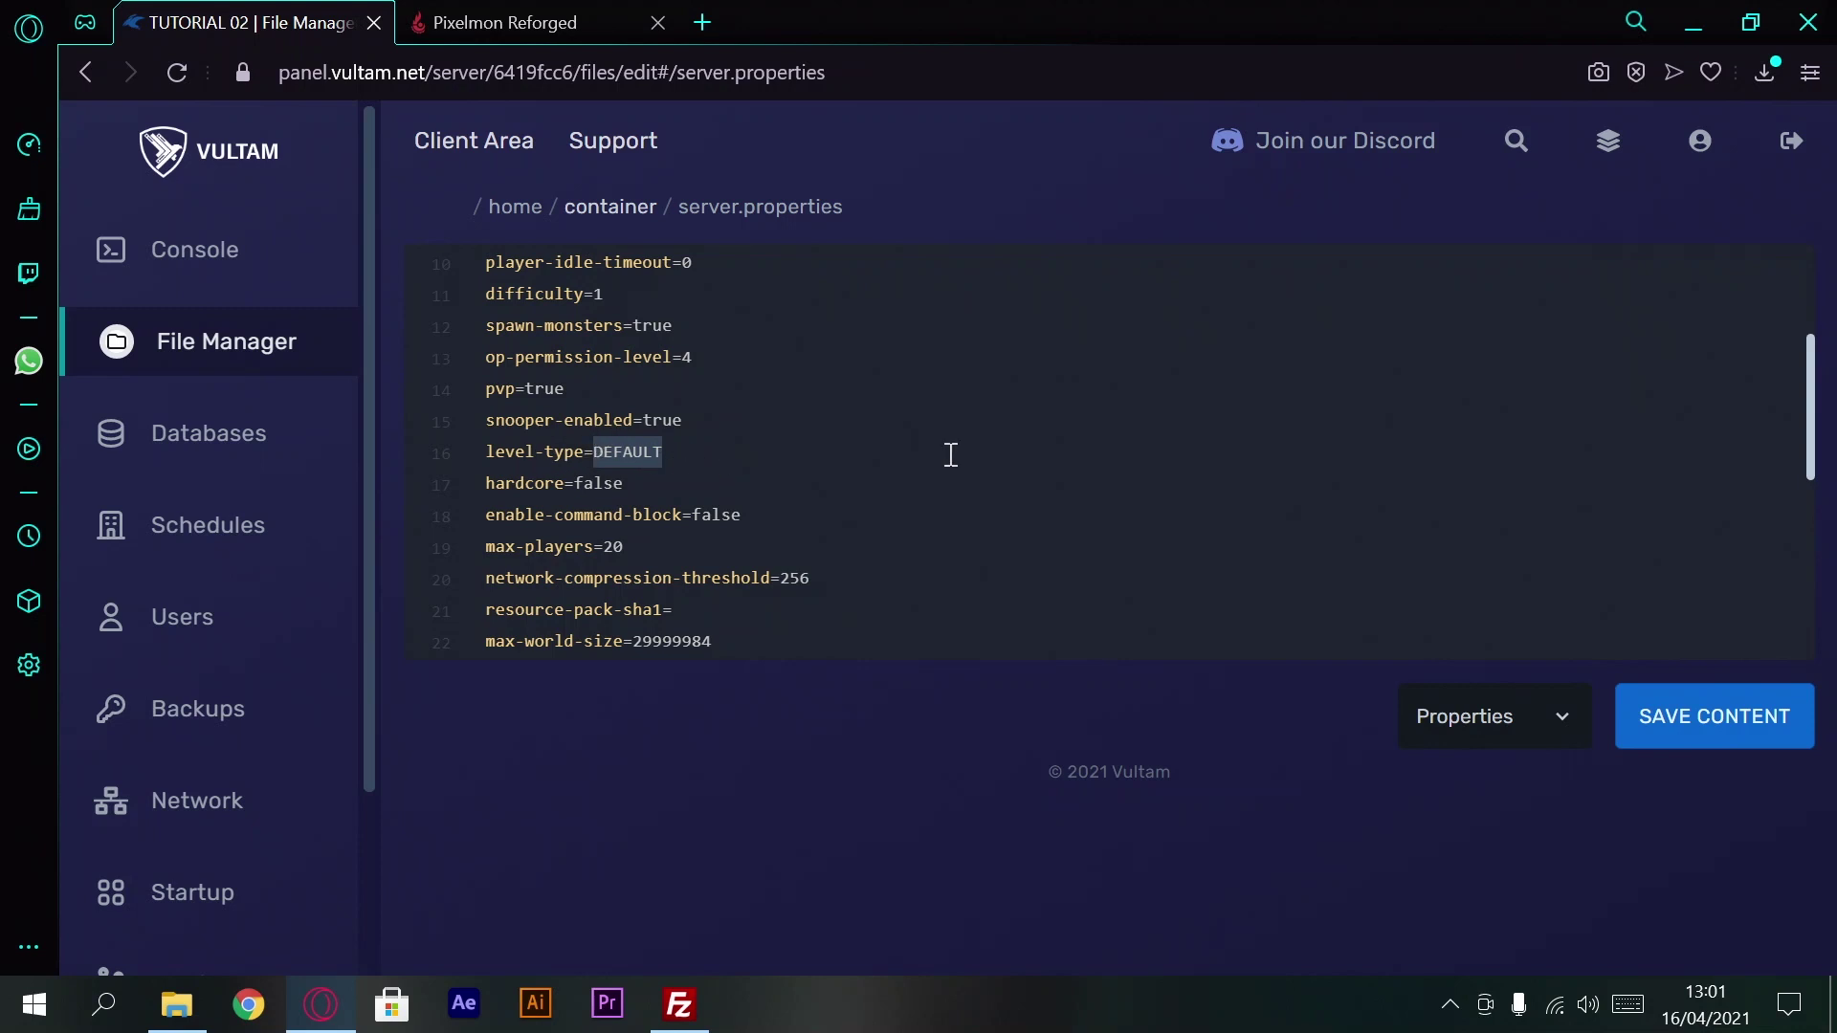
pyautogui.scroll(-2, 690, 473)
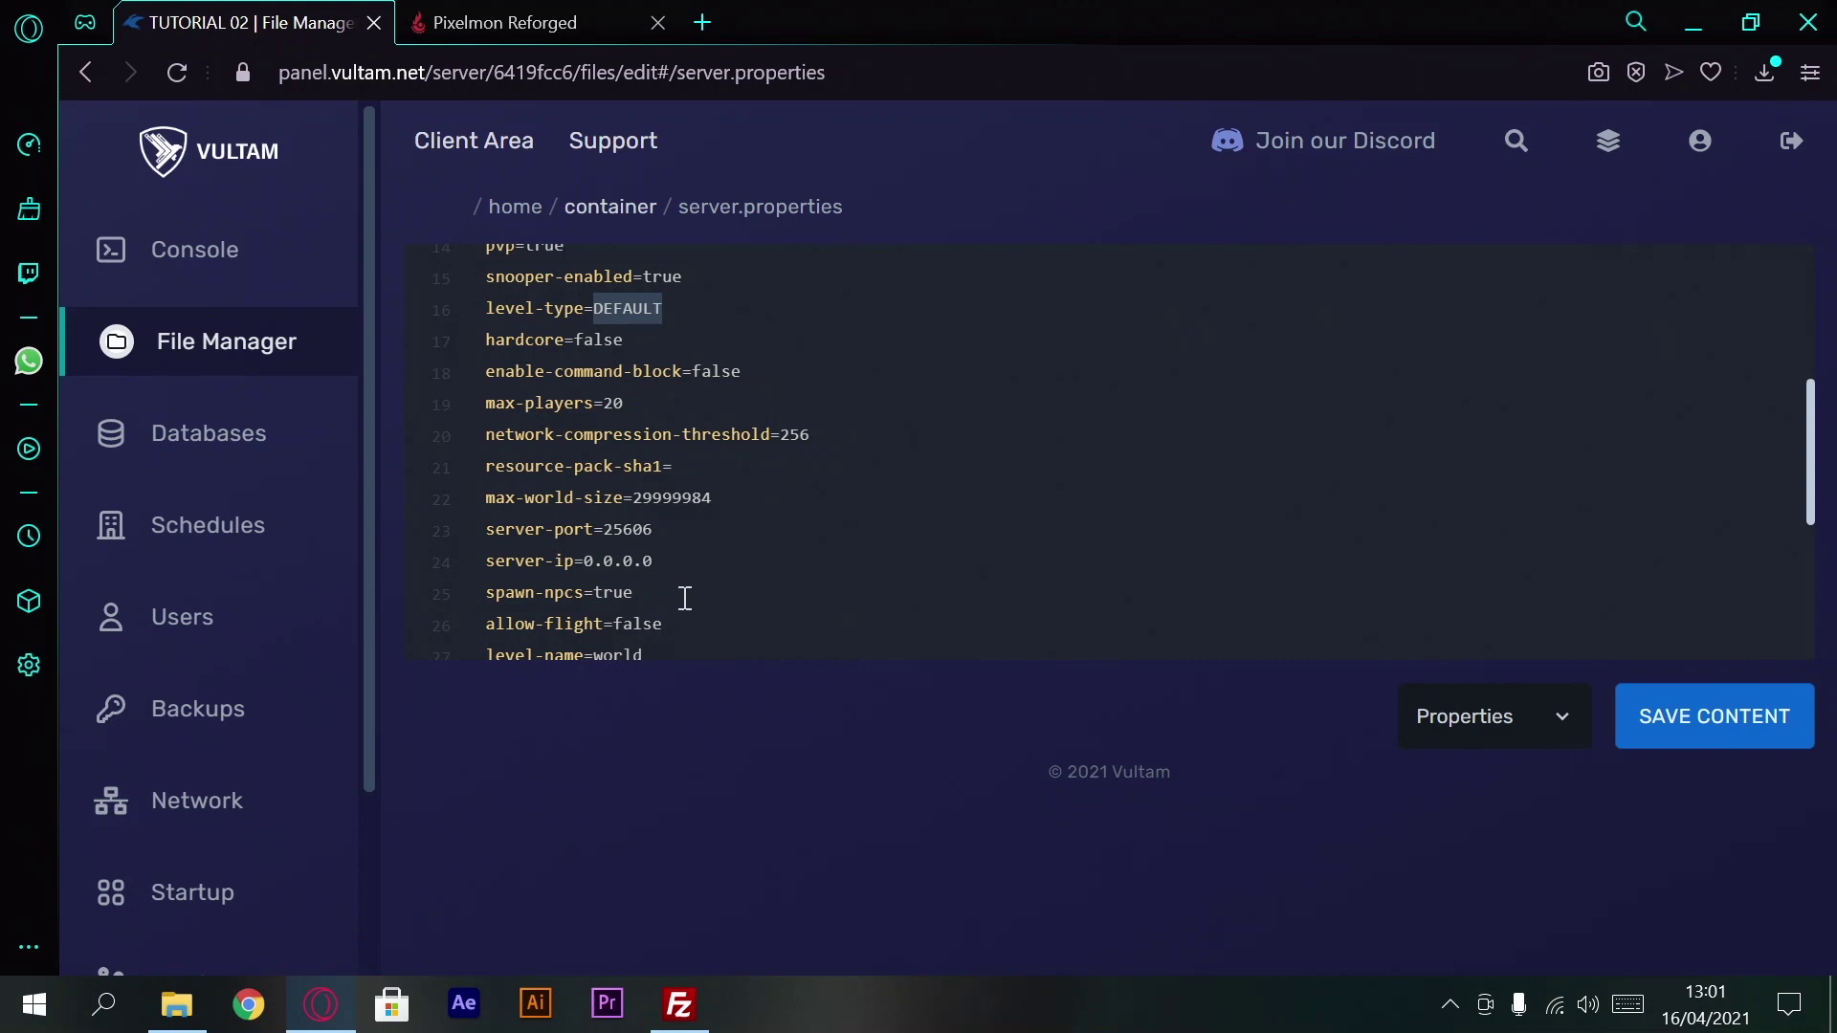
pyautogui.scroll(-2, 664, 555)
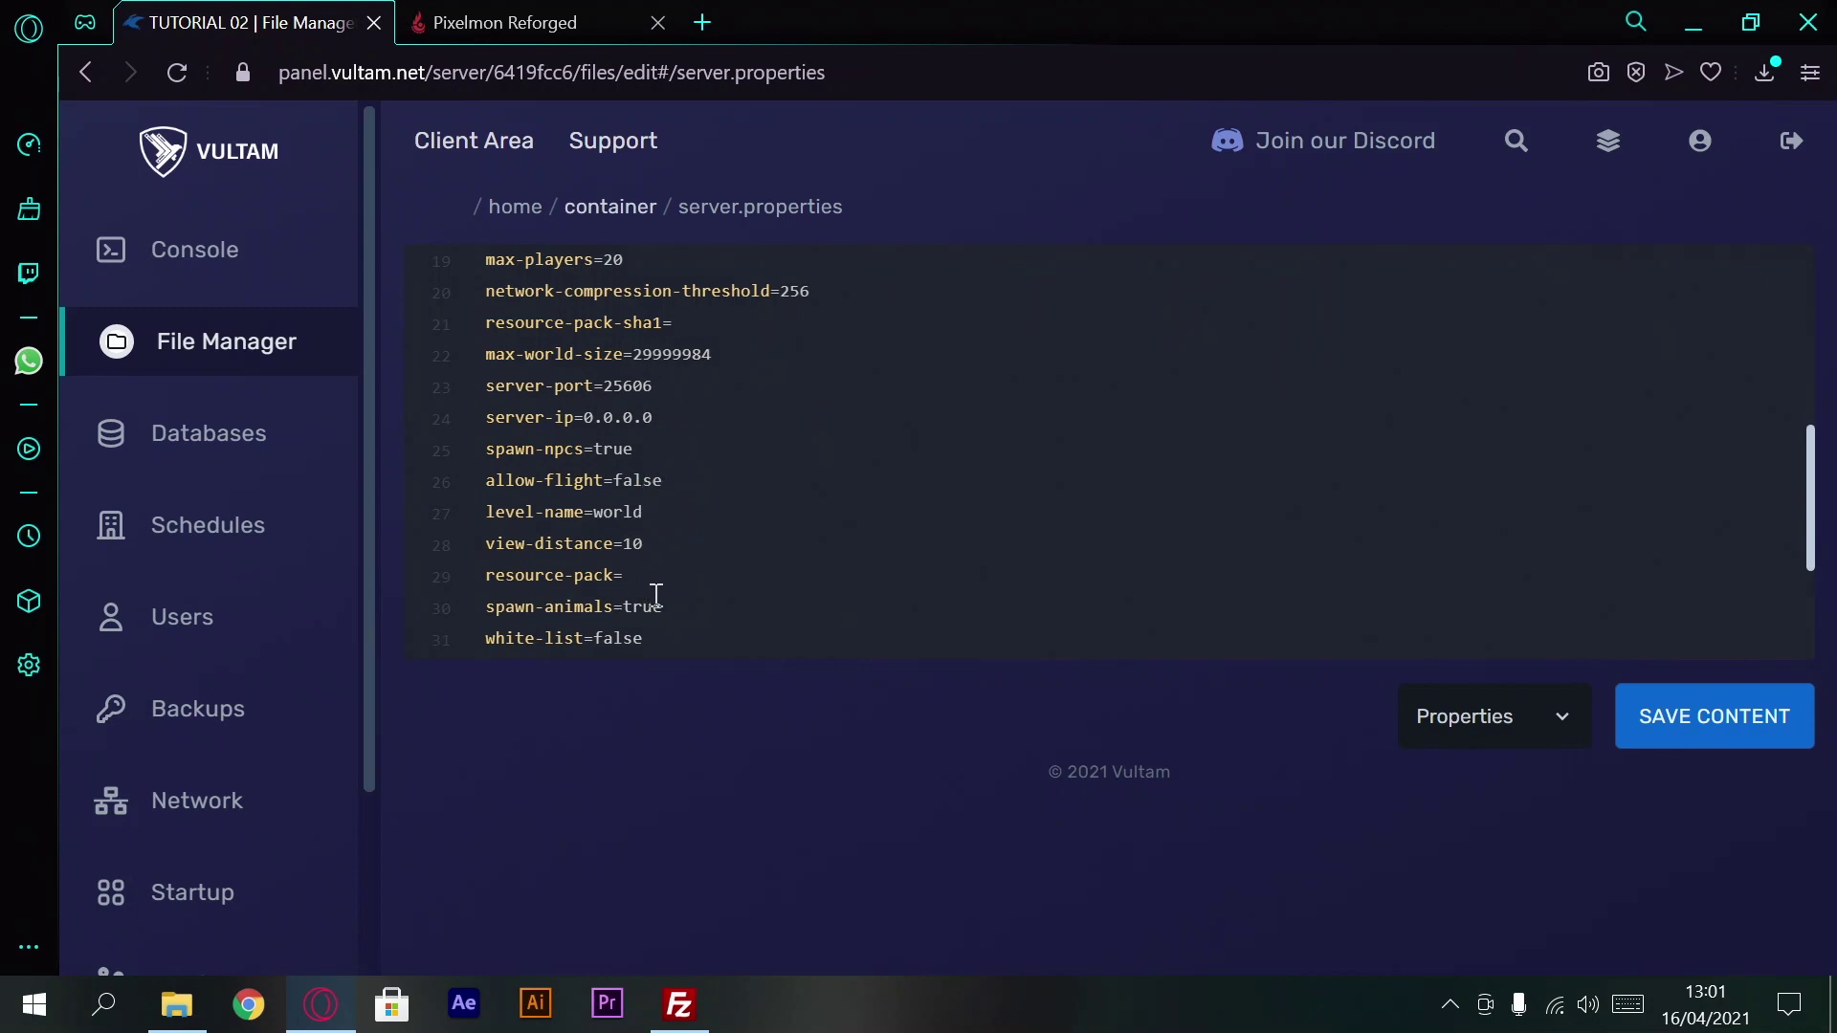
pyautogui.scroll(-2, 680, 591)
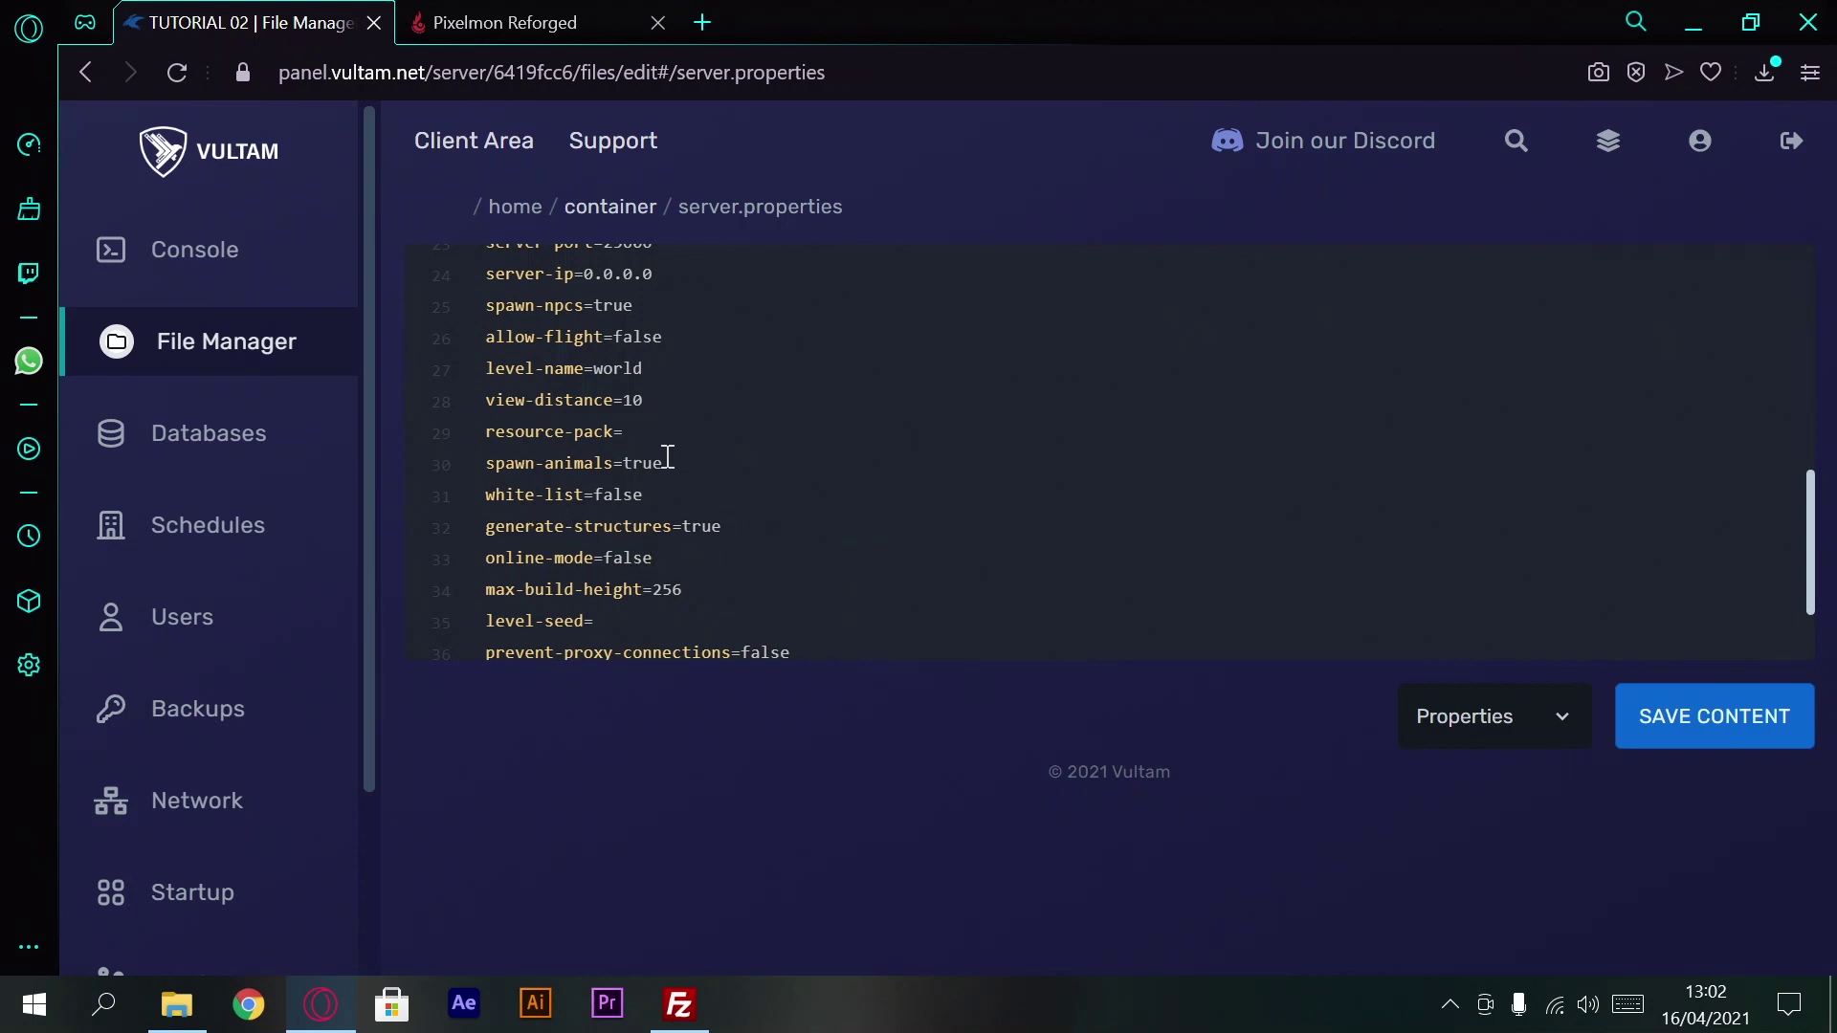
pyautogui.scroll(-2, 668, 457)
pyautogui.scroll(9, 701, 530)
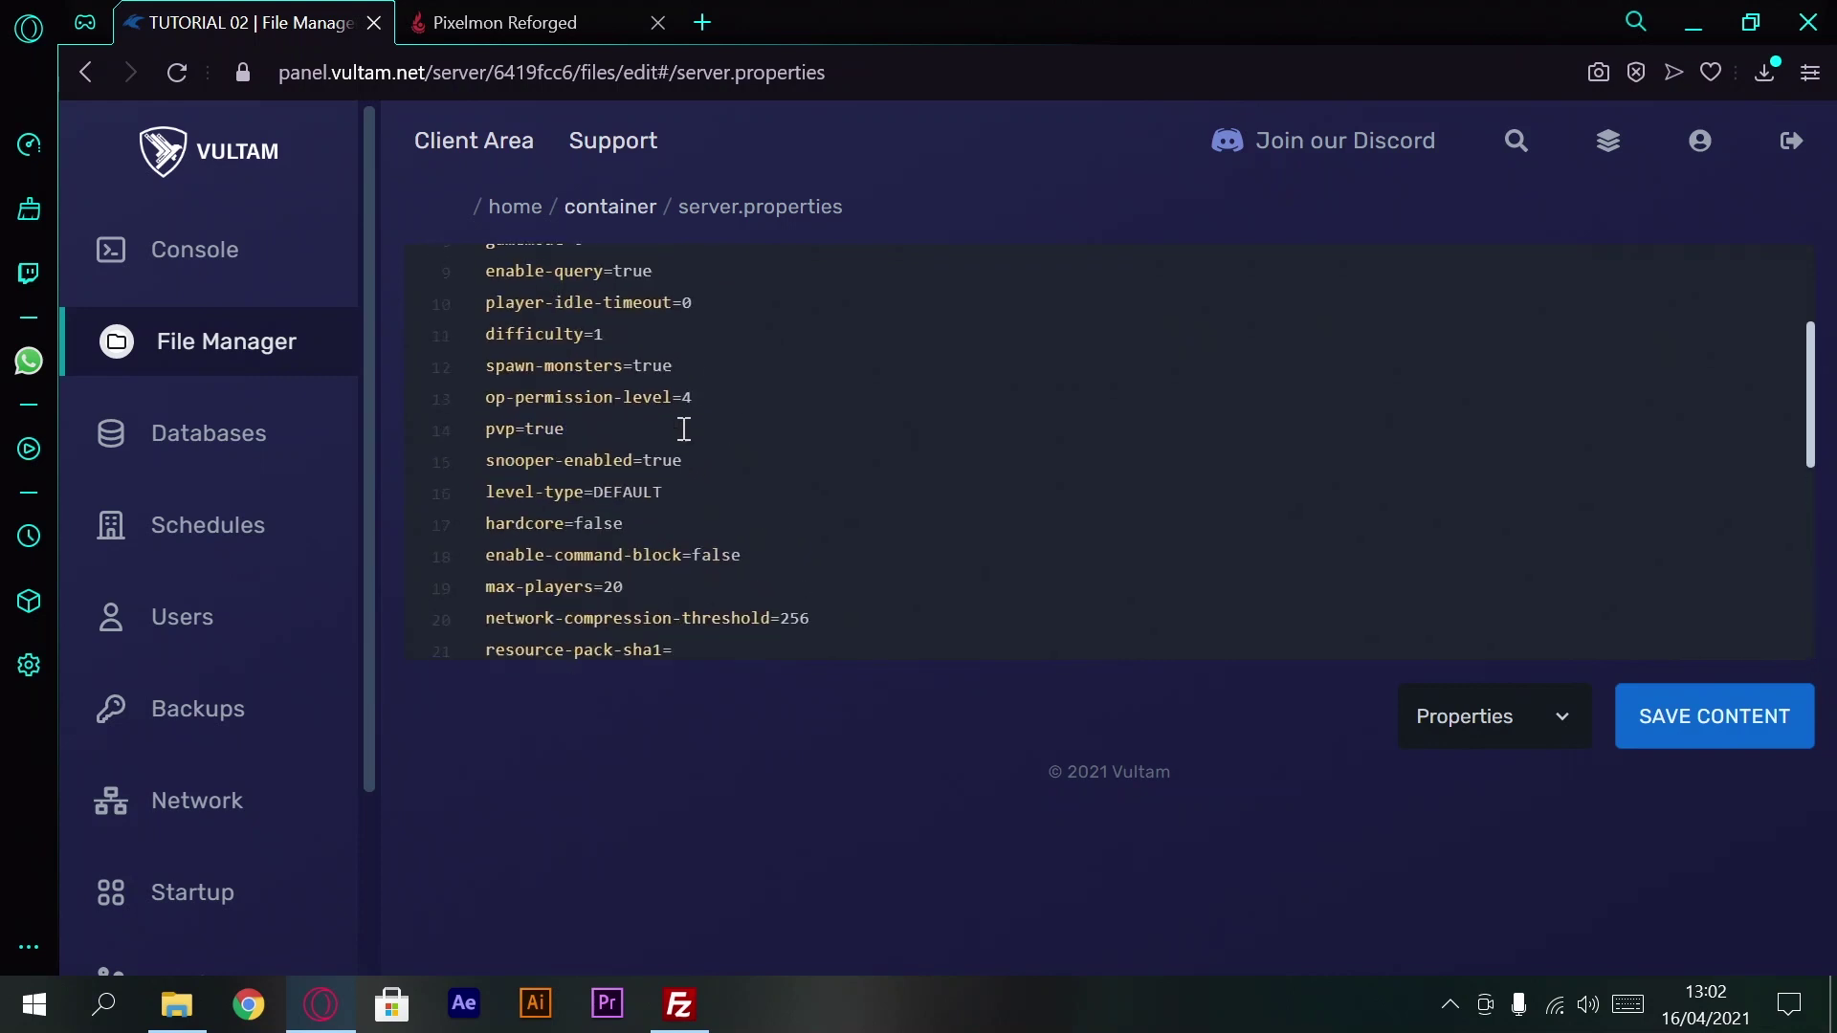
# Step: Set max-players to 50 in server.properties, save the file, and return to the console page
pyautogui.scroll(-3, 702, 382)
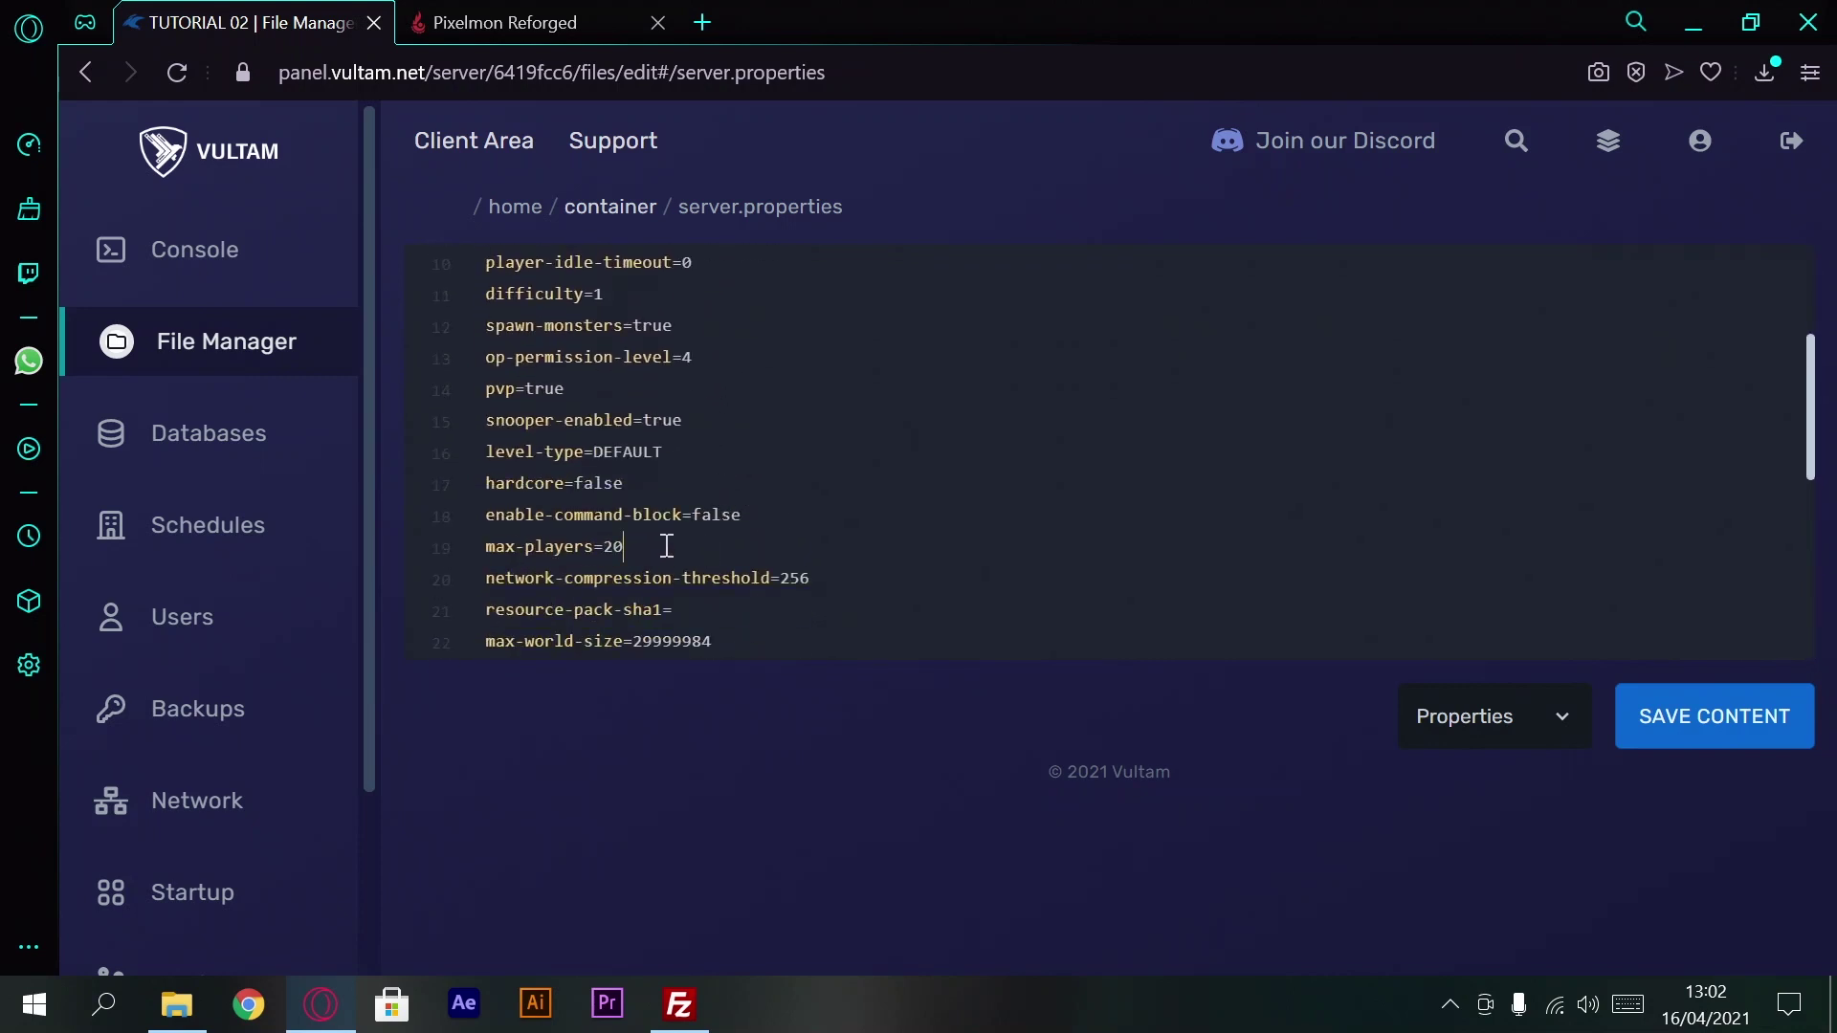
pyautogui.click(991, 547)
pyautogui.press('BackSpace')
pyautogui.press('BackSpace')
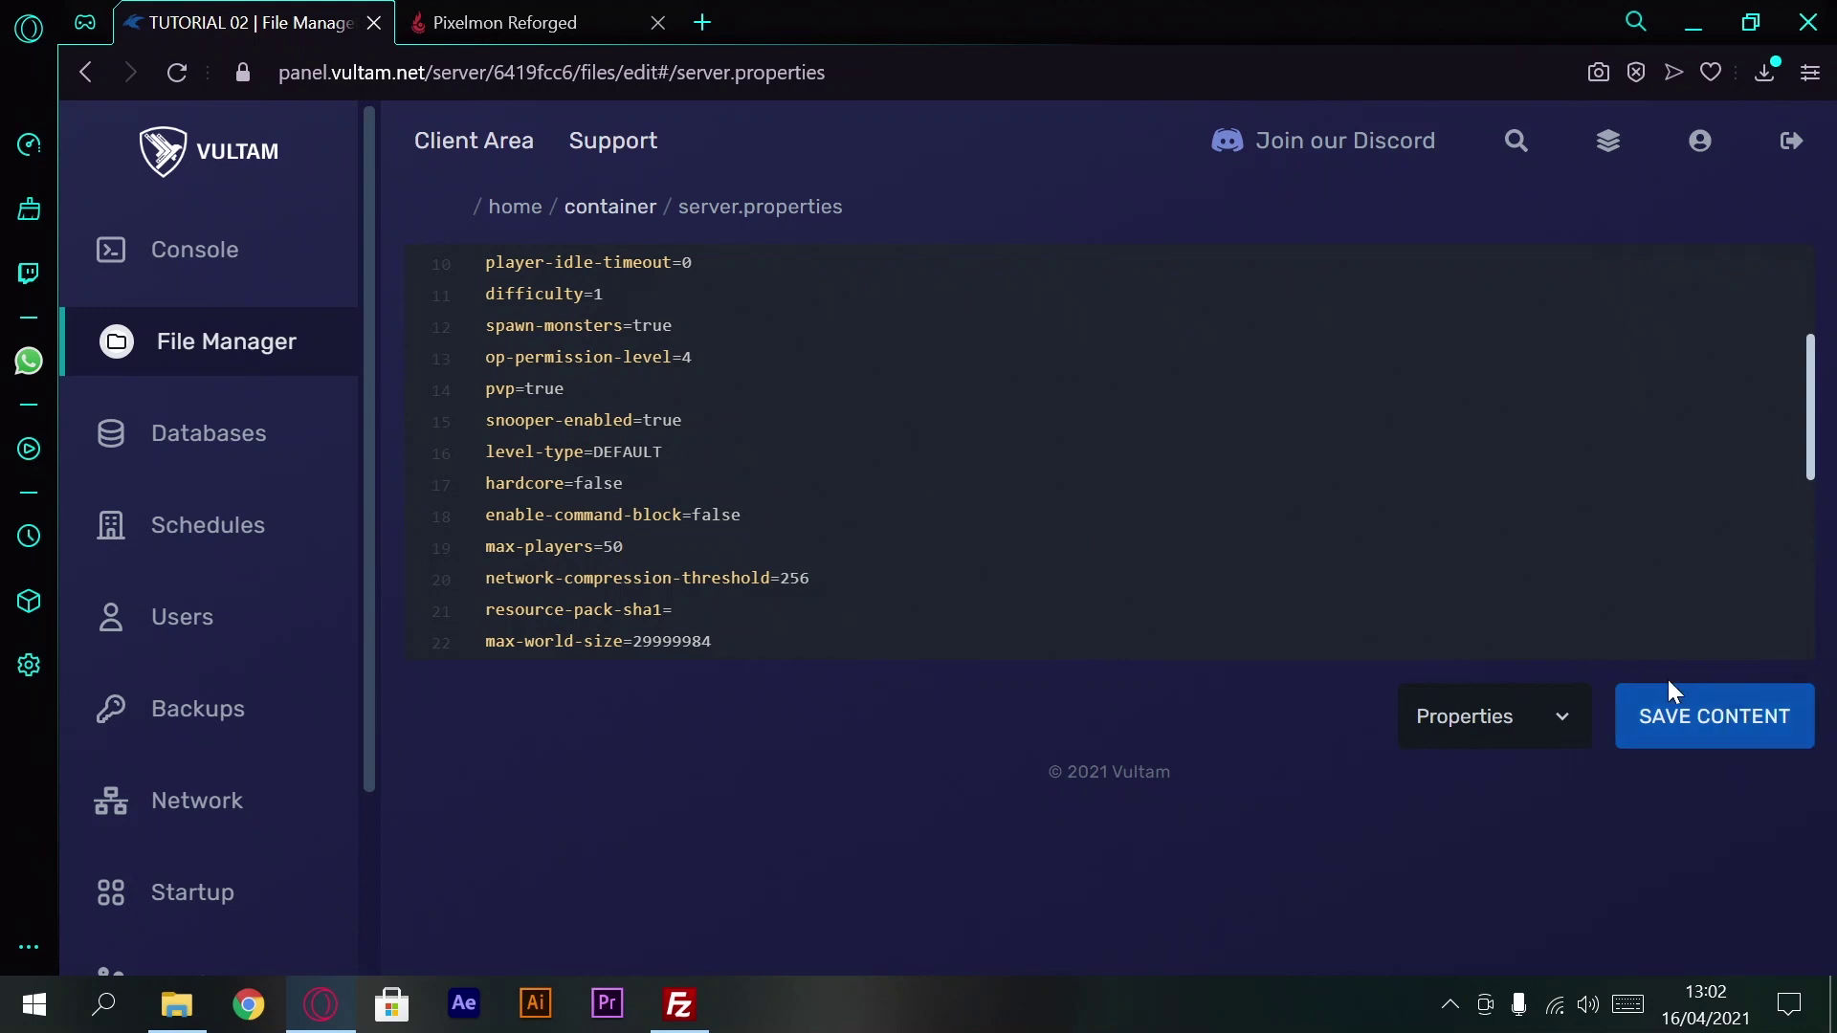
pyautogui.scroll(-3, 836, 594)
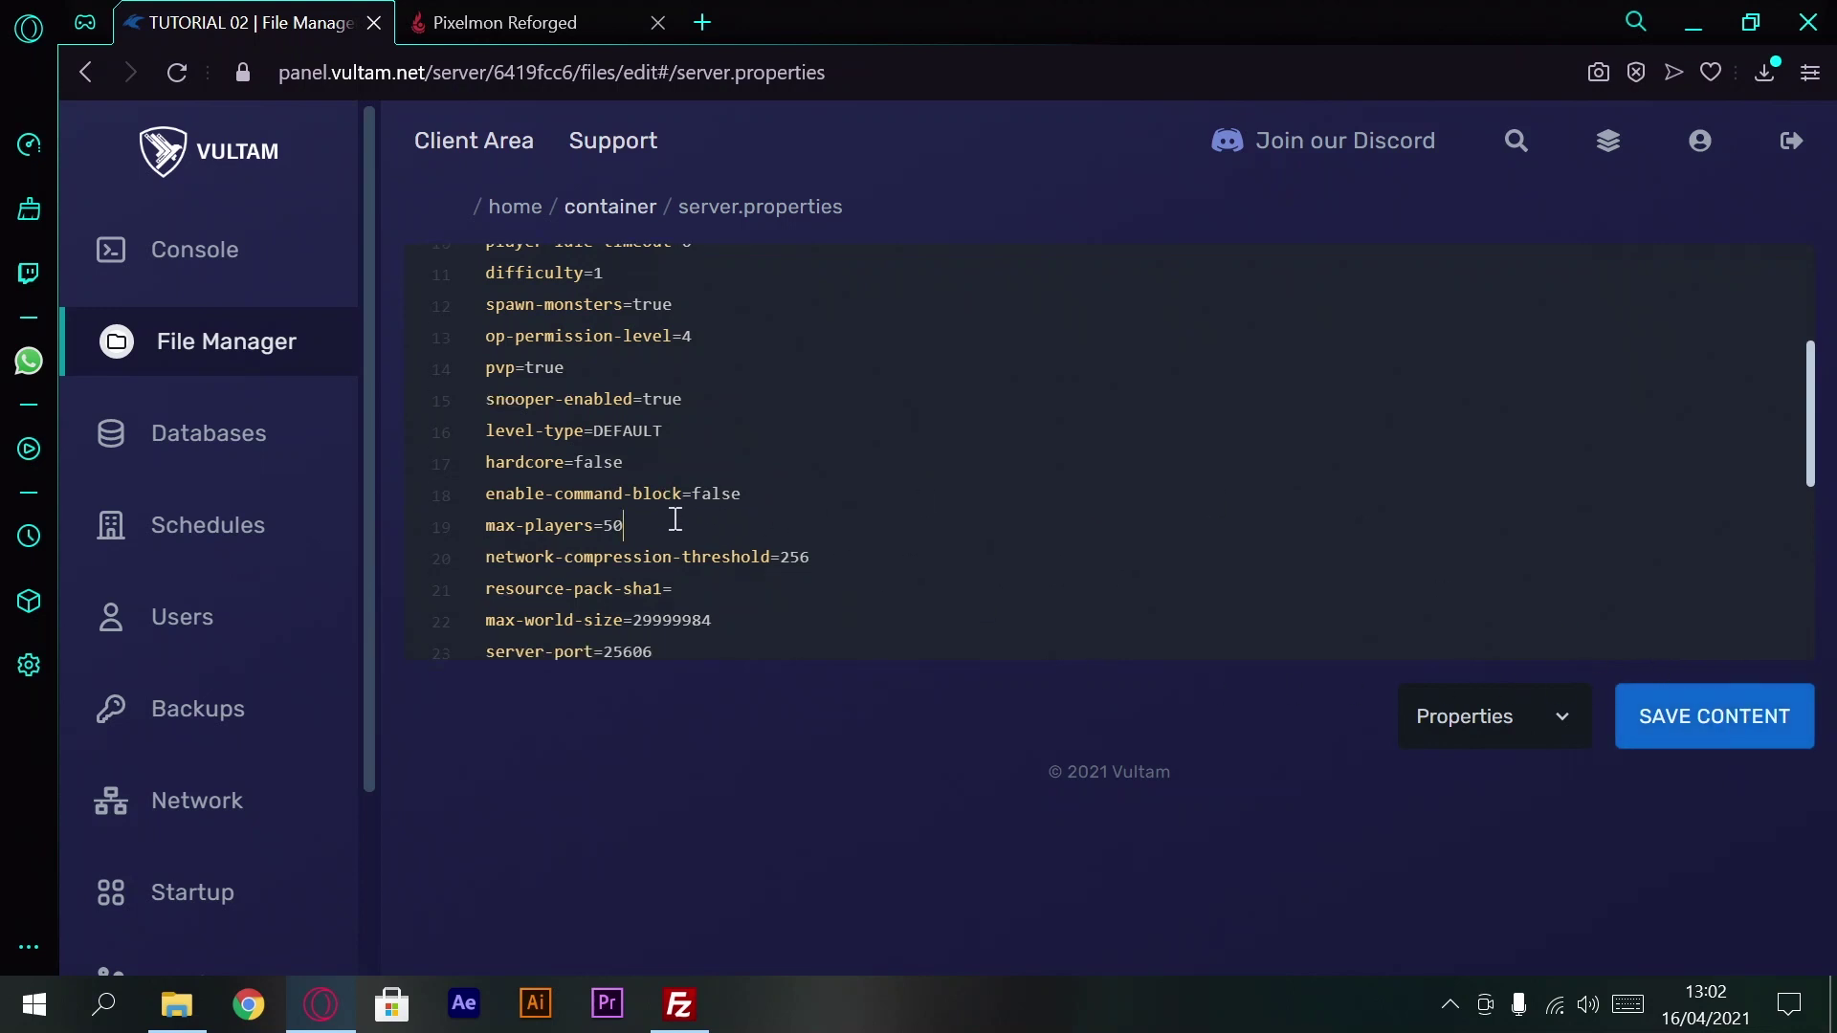
pyautogui.click(1699, 741)
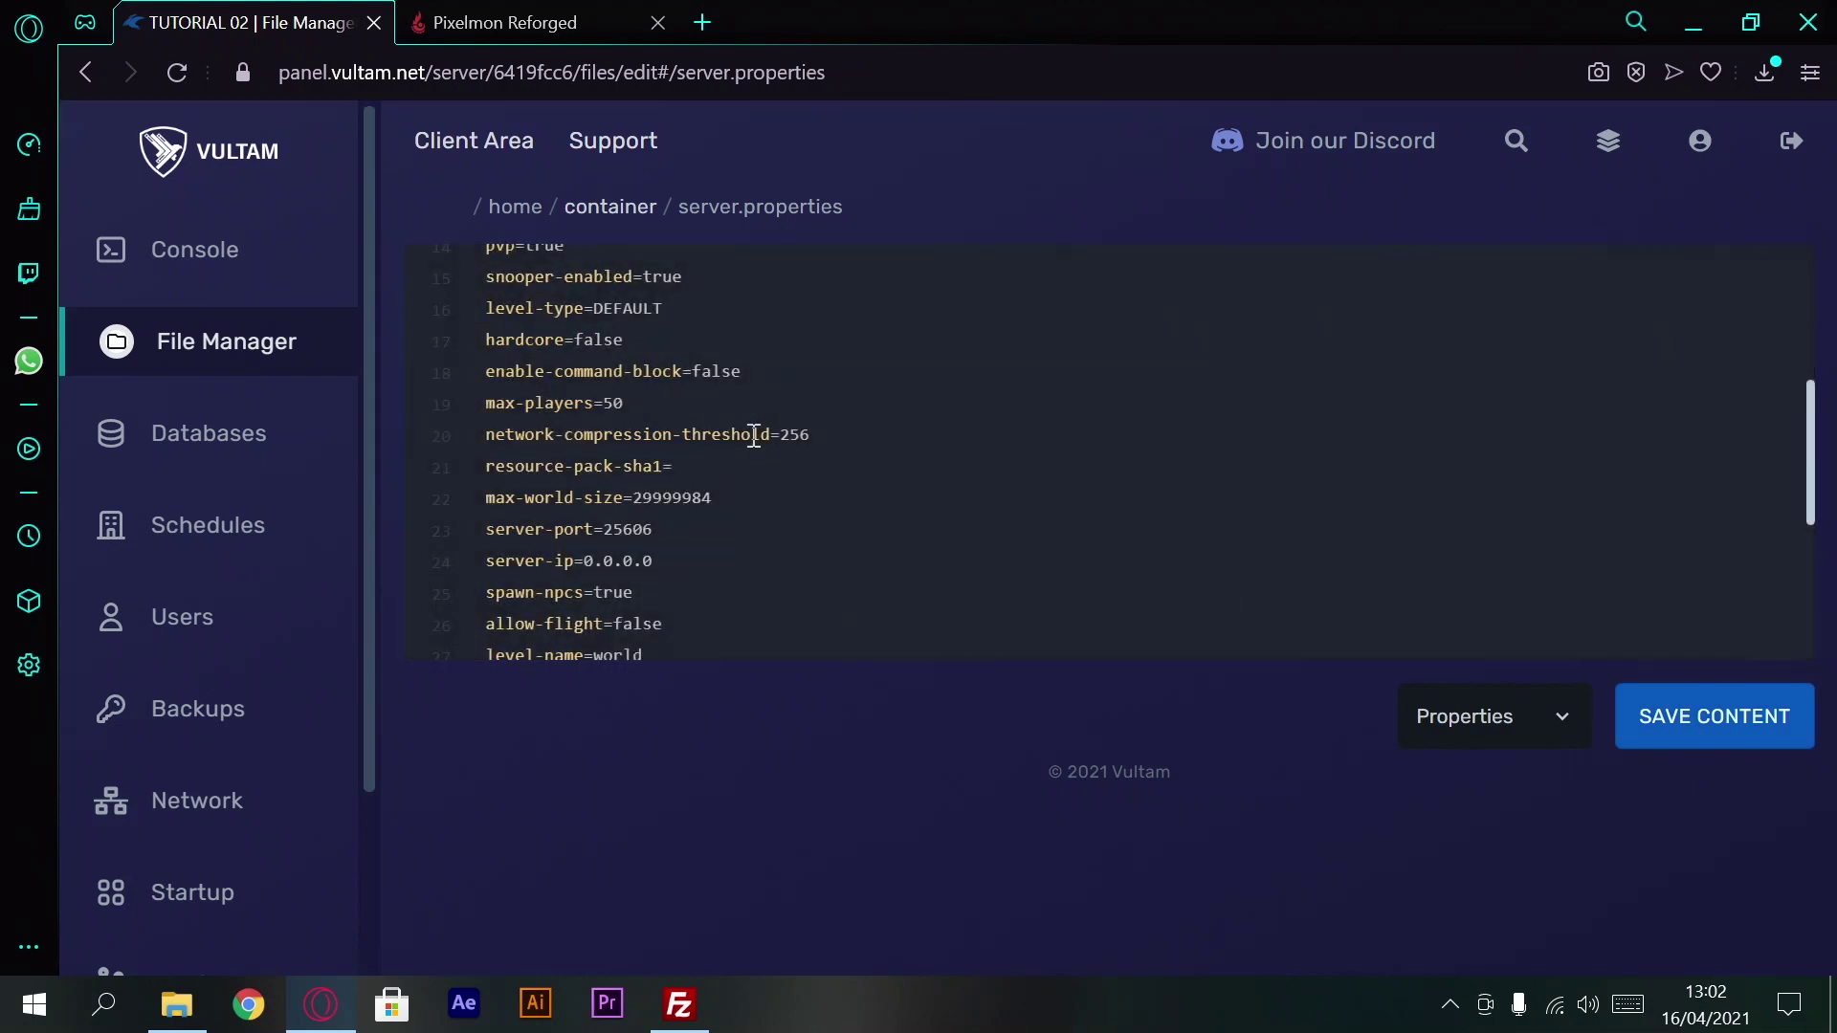
pyautogui.click(191, 268)
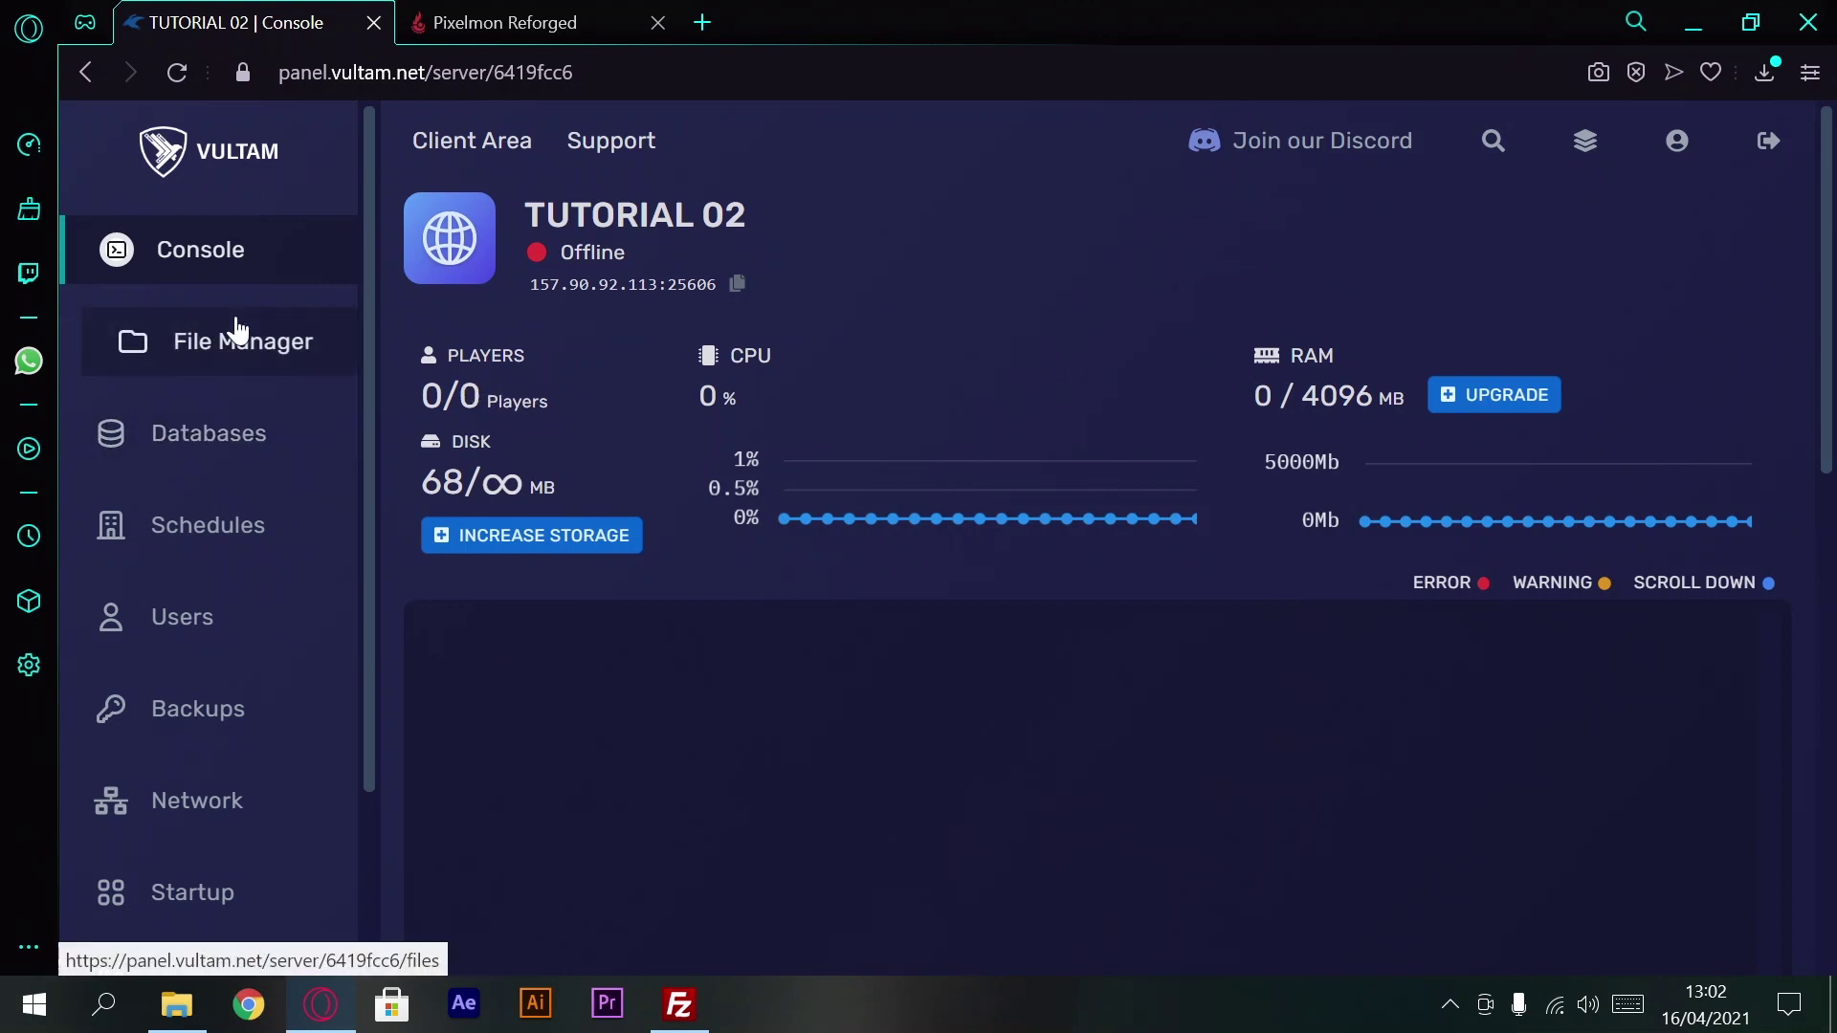
# Step: Search the web for "sponge server" in a new browser tab and open the Sponge website from the results
pyautogui.click(698, 21)
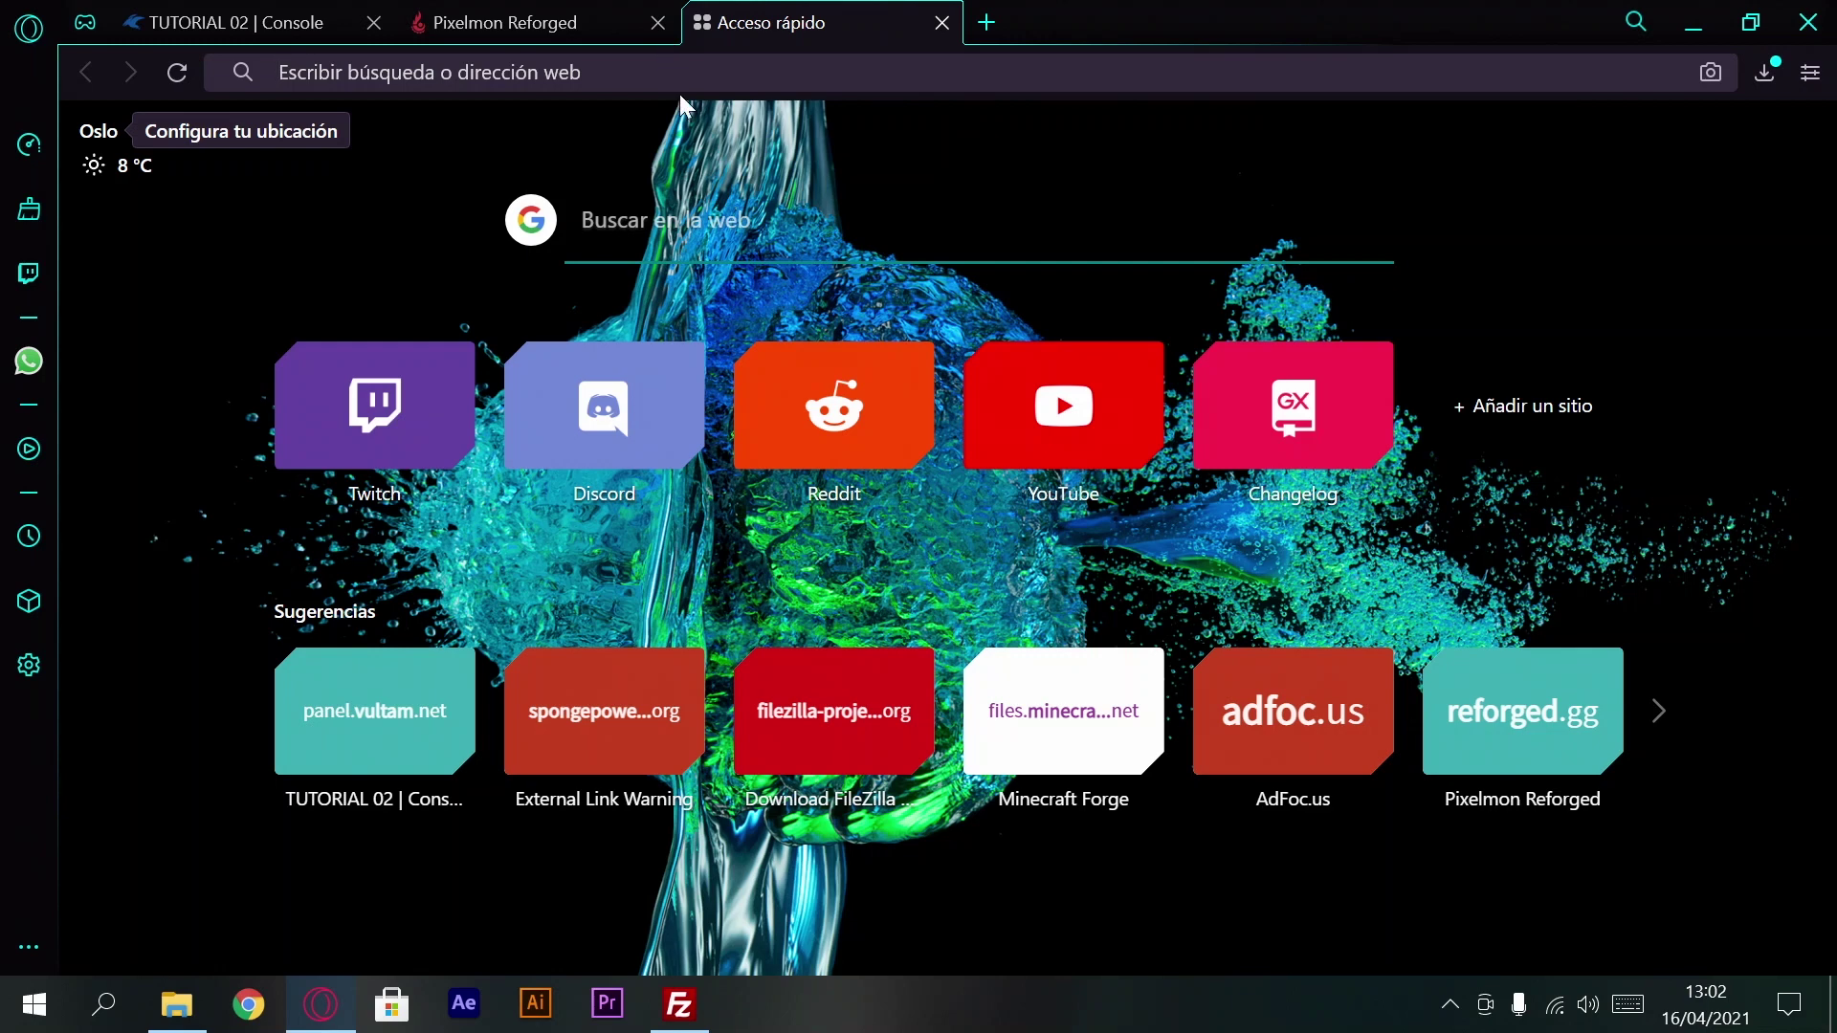
pyautogui.write('spo')
pyautogui.press('BackSpace')
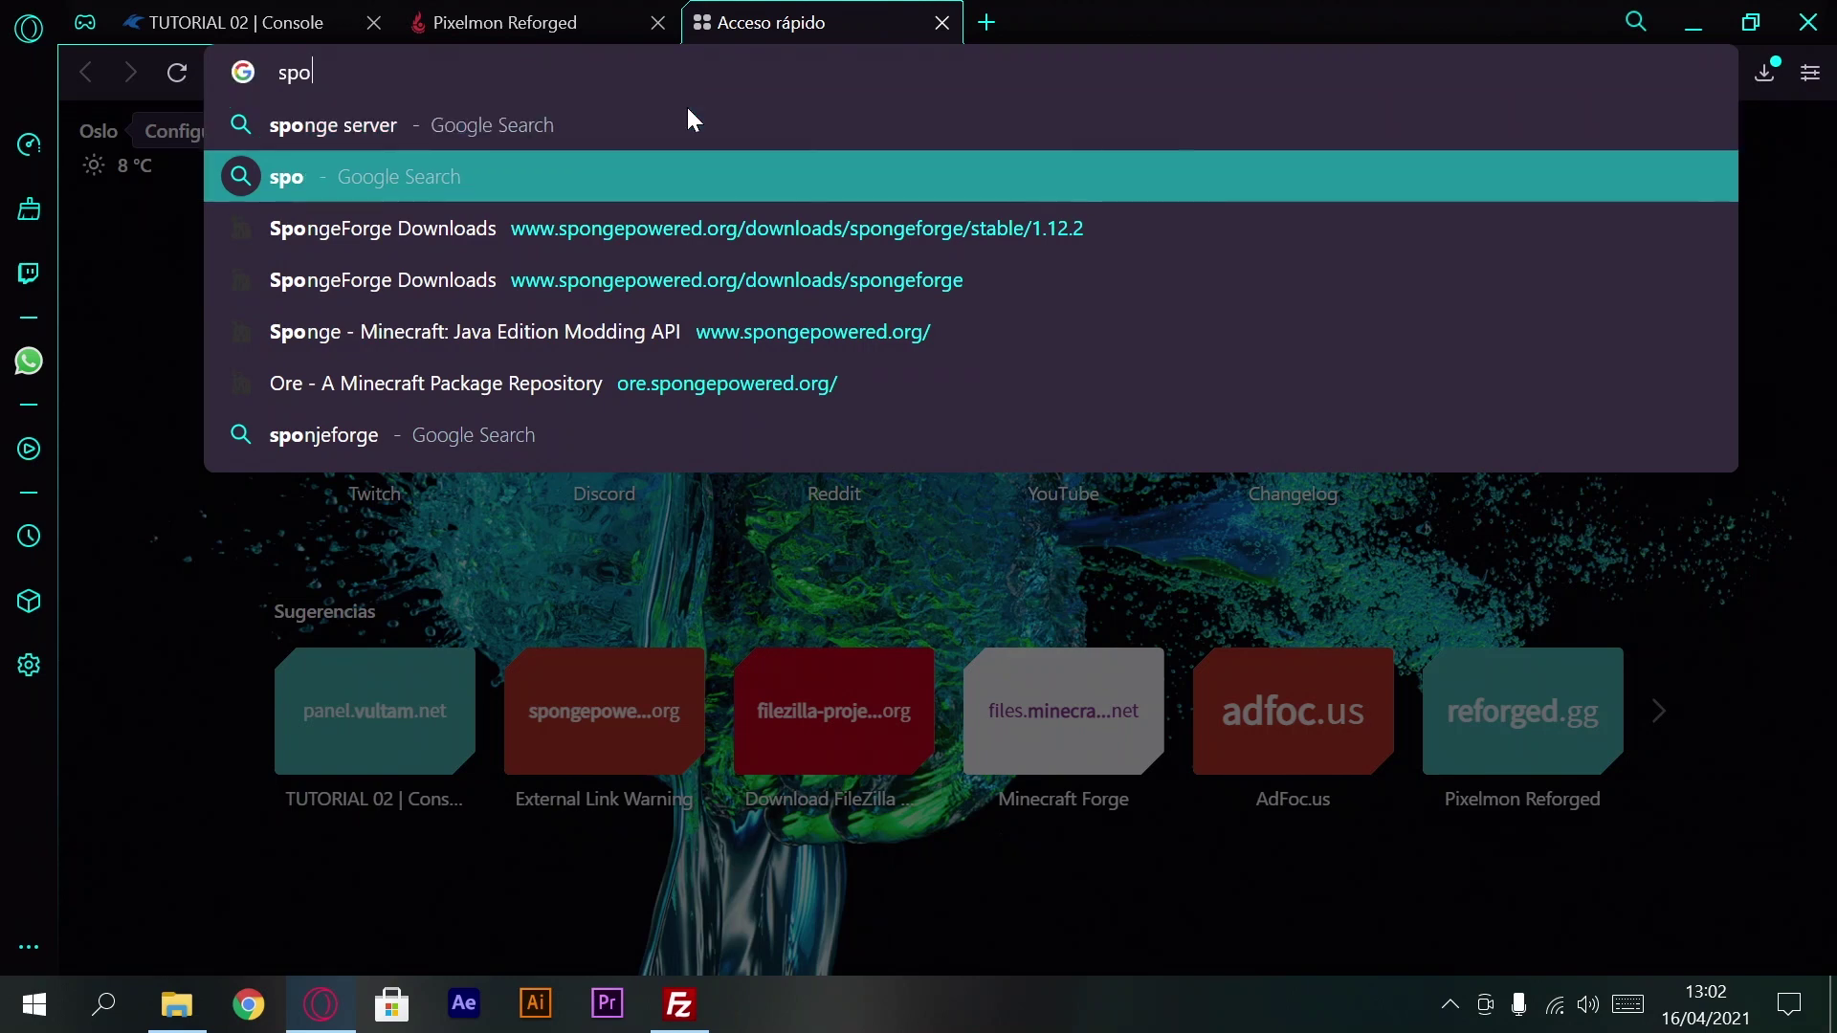
pyautogui.press('Up')
pyautogui.press('Return')
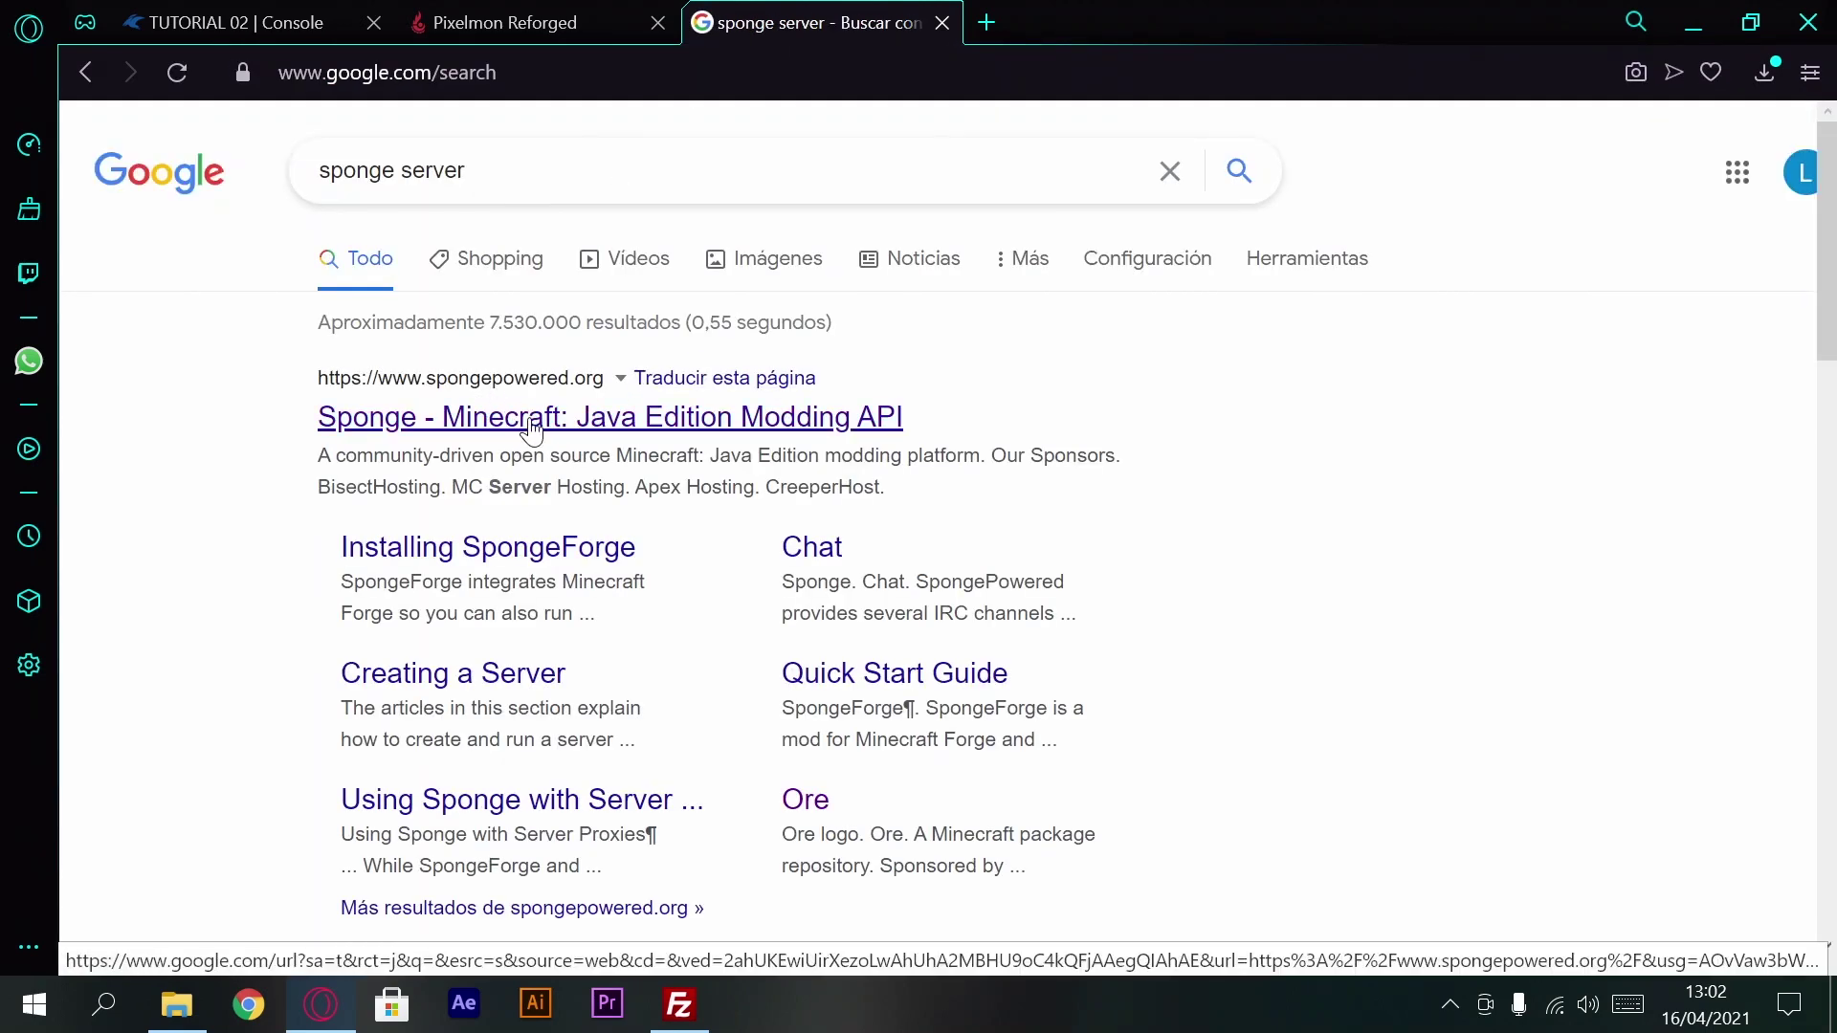
pyautogui.click(546, 421)
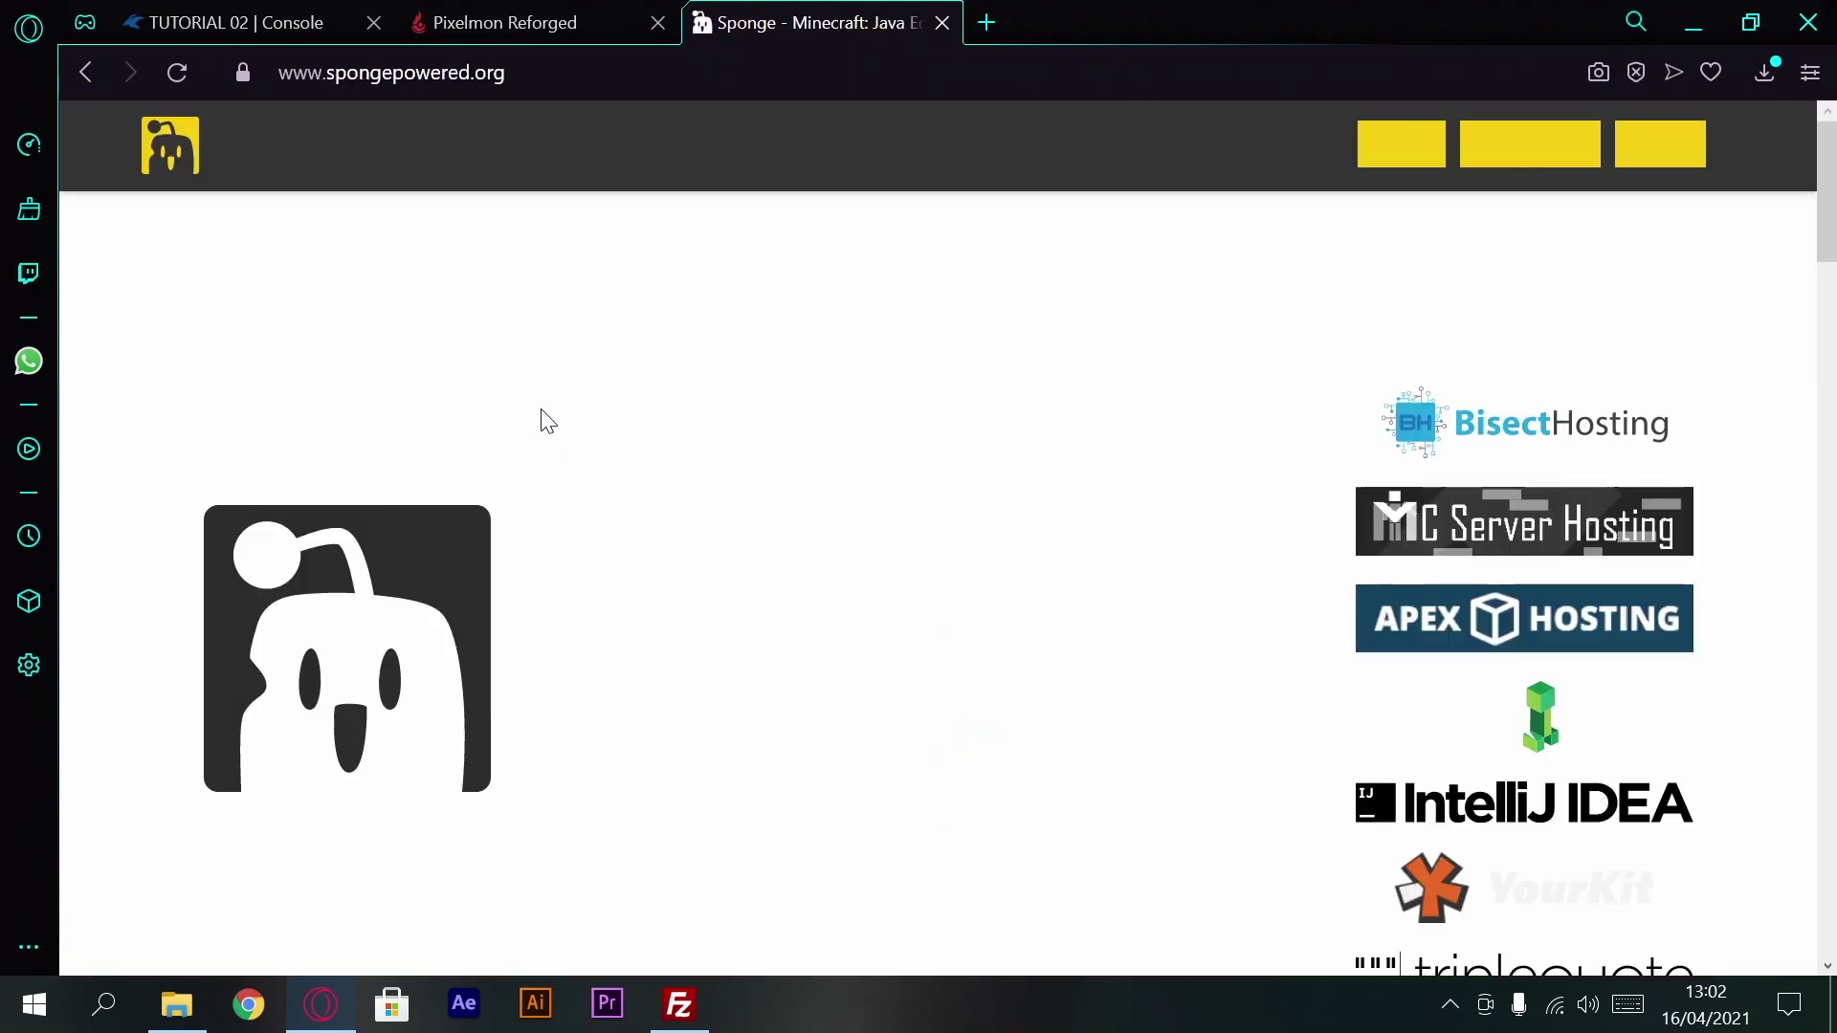
# Step: Download the stable SpongeForge build 1.12.2-2838-7.3.1-RC4082 from the Sponge site's SpongeForge downloads page
pyautogui.click(1521, 146)
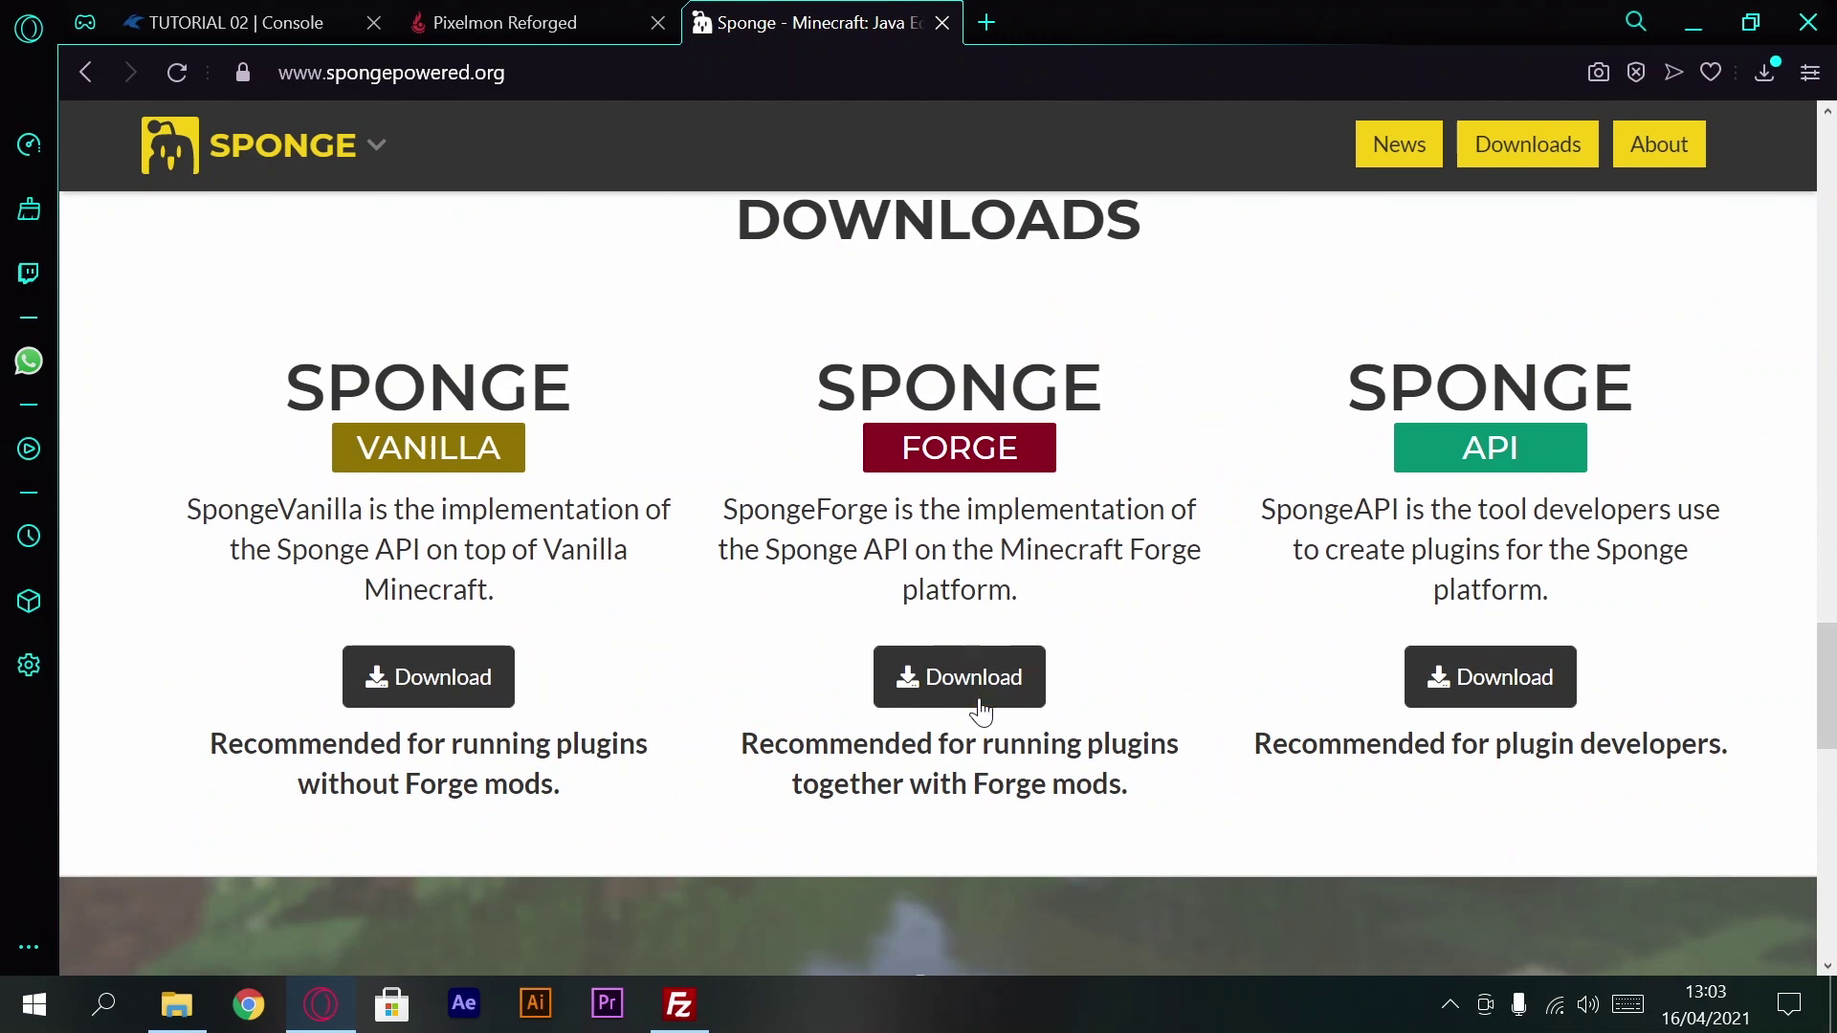
pyautogui.click(981, 710)
pyautogui.scroll(-2, 848, 580)
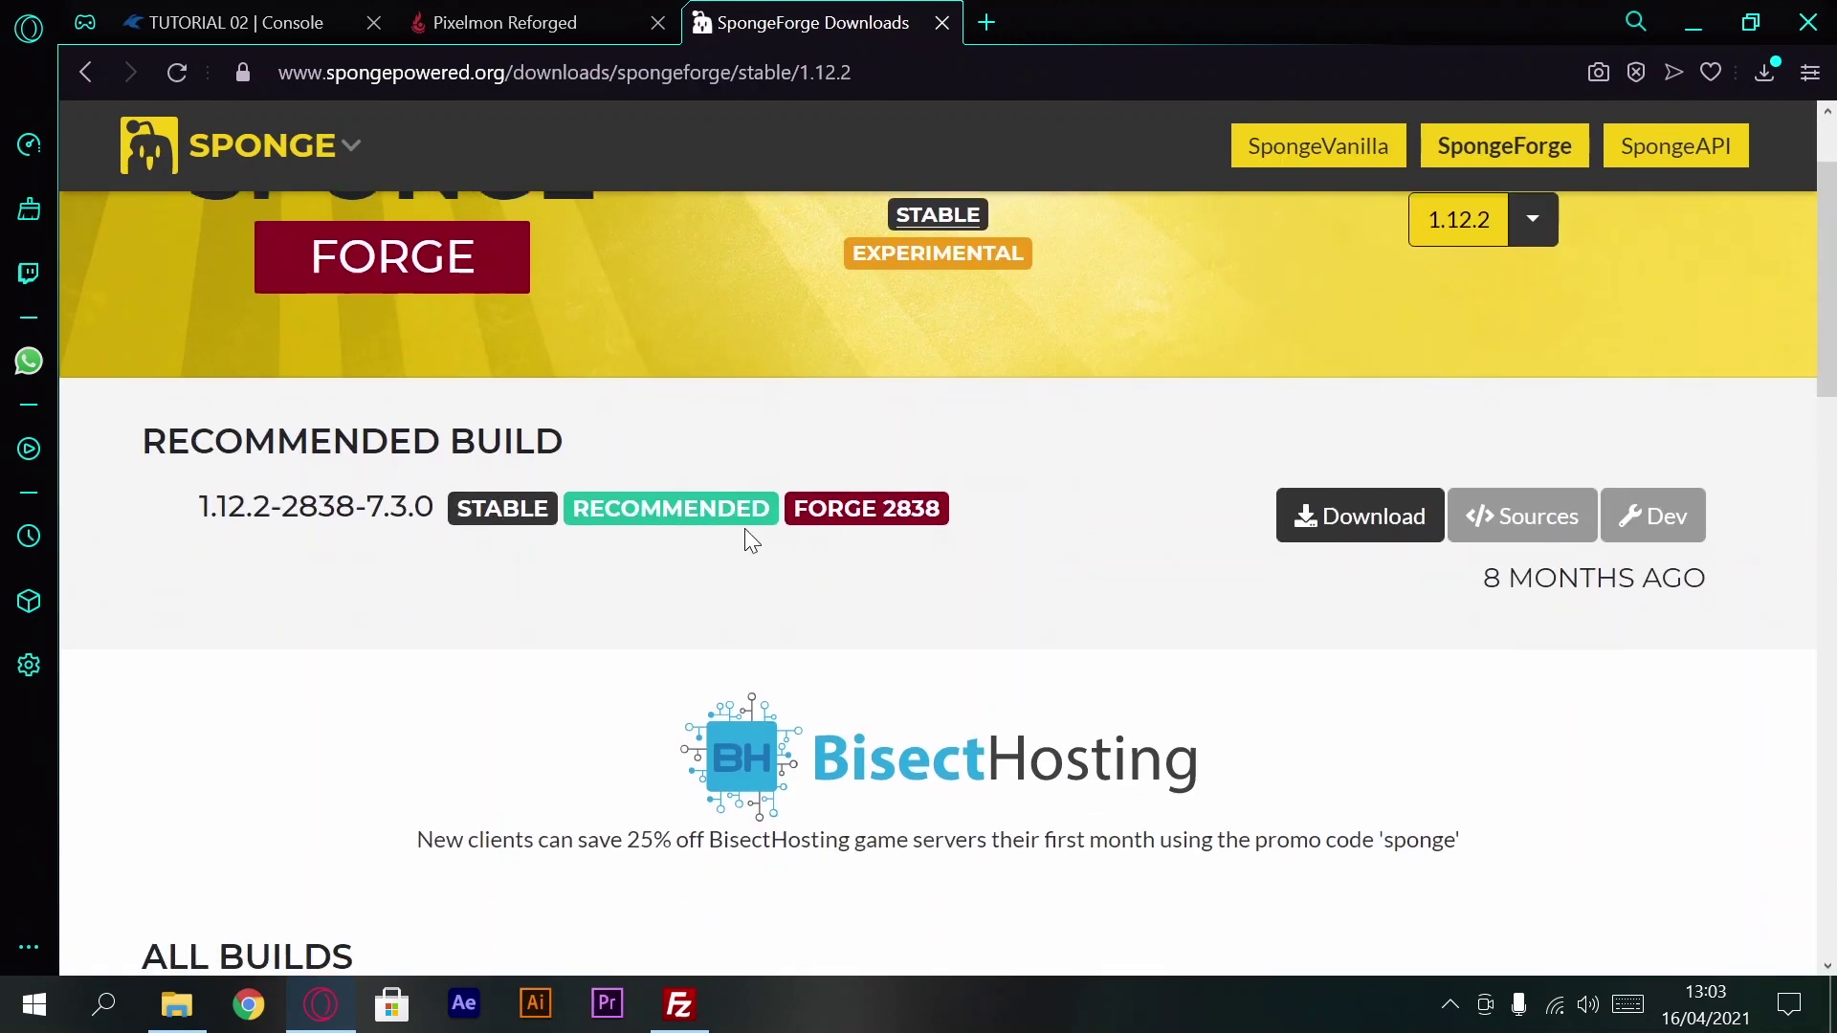
pyautogui.scroll(-3, 746, 533)
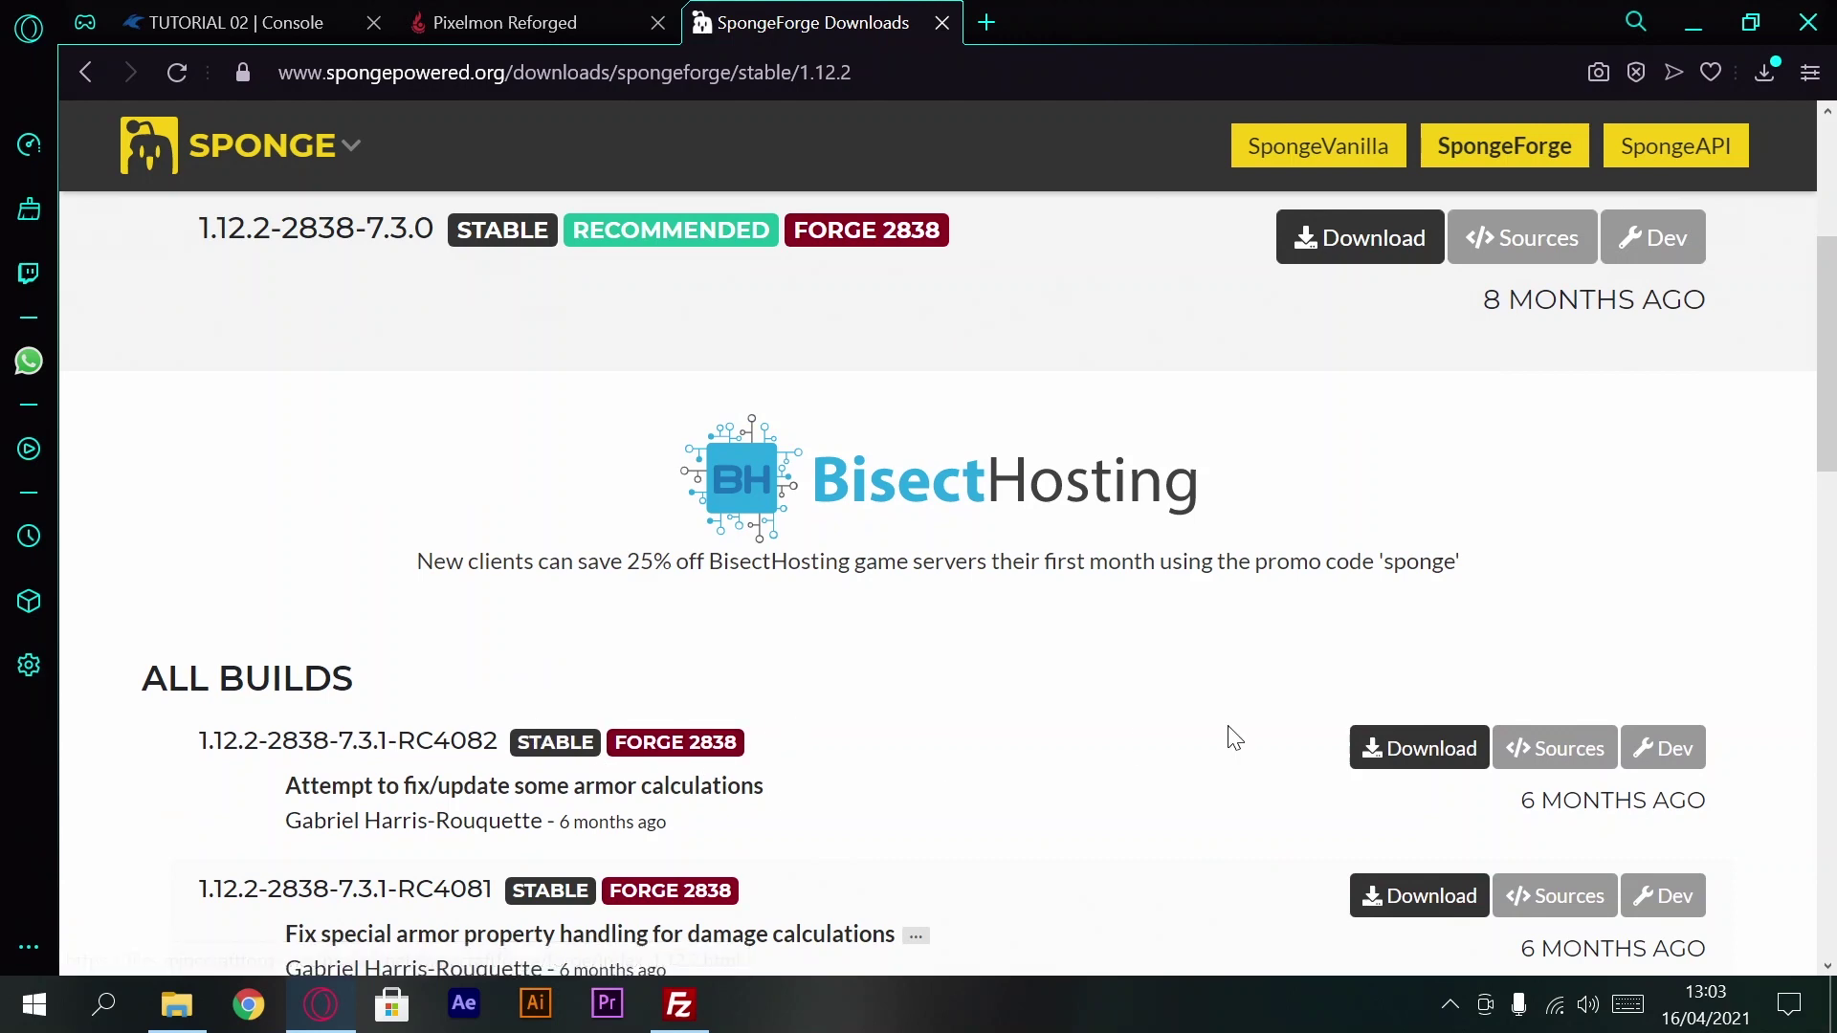
pyautogui.scroll(5, 1550, 565)
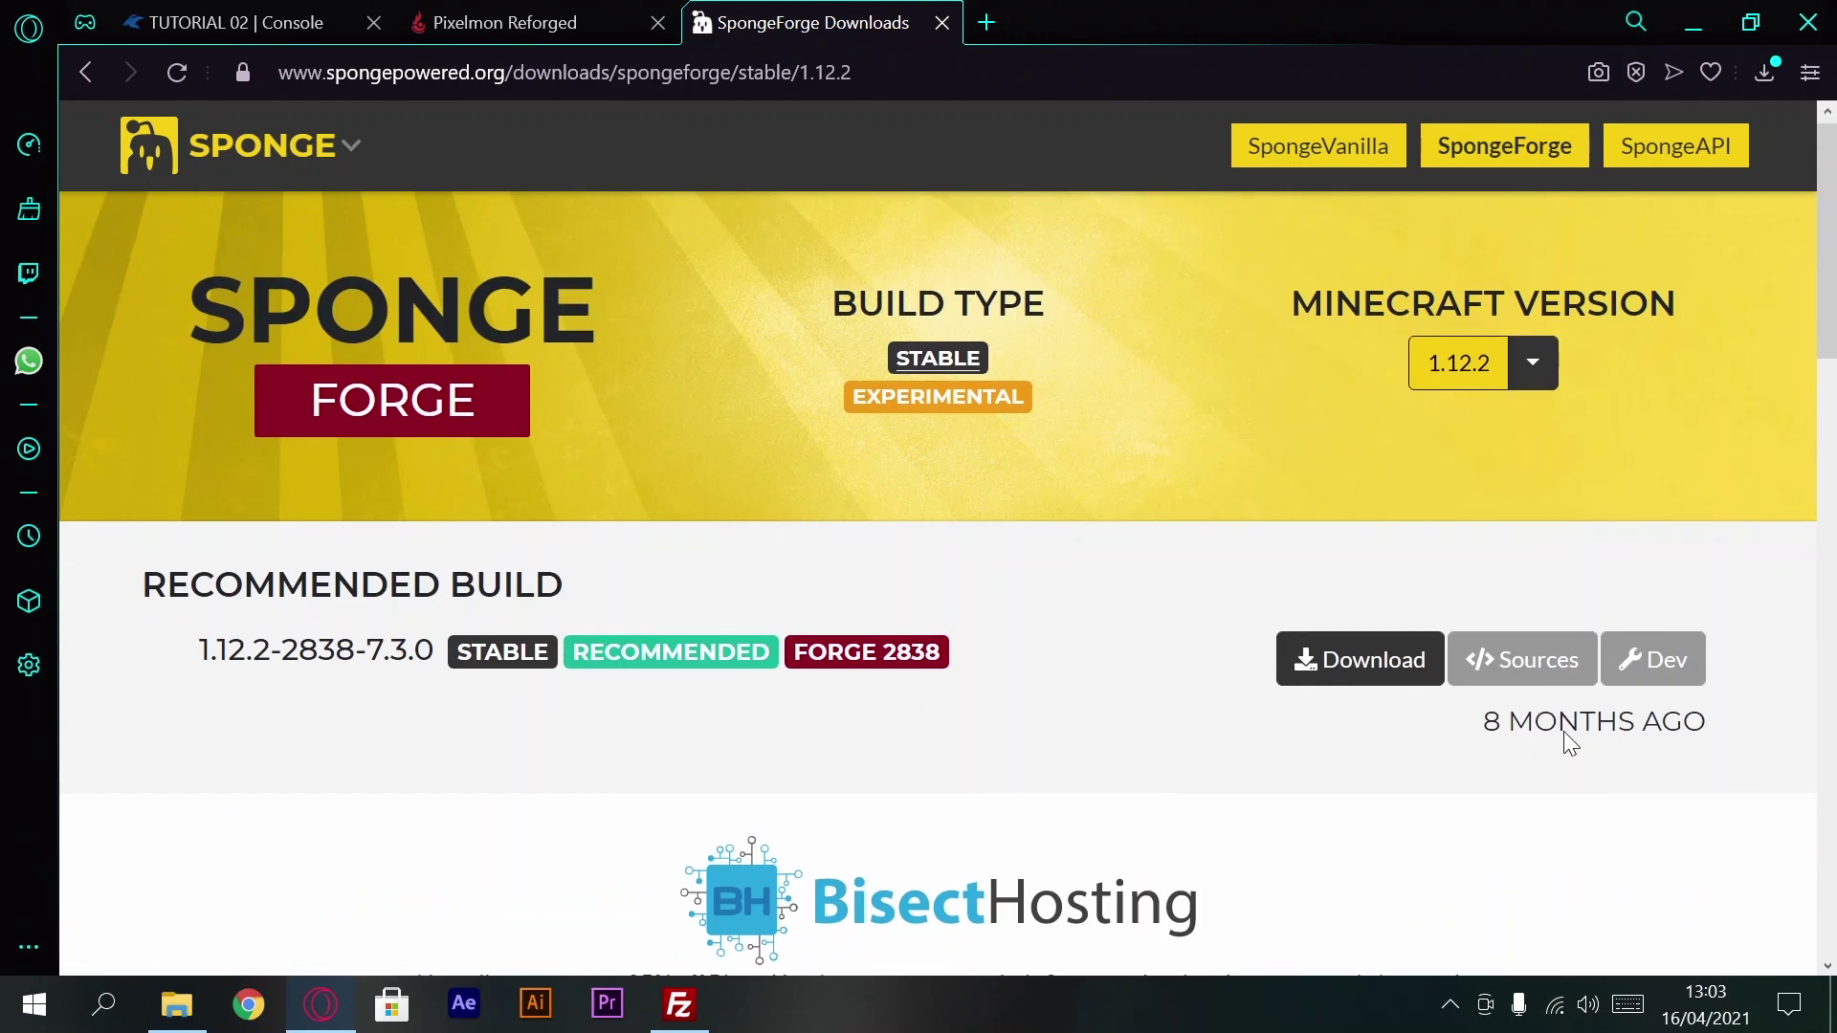
pyautogui.scroll(-5, 1571, 738)
pyautogui.click(1455, 766)
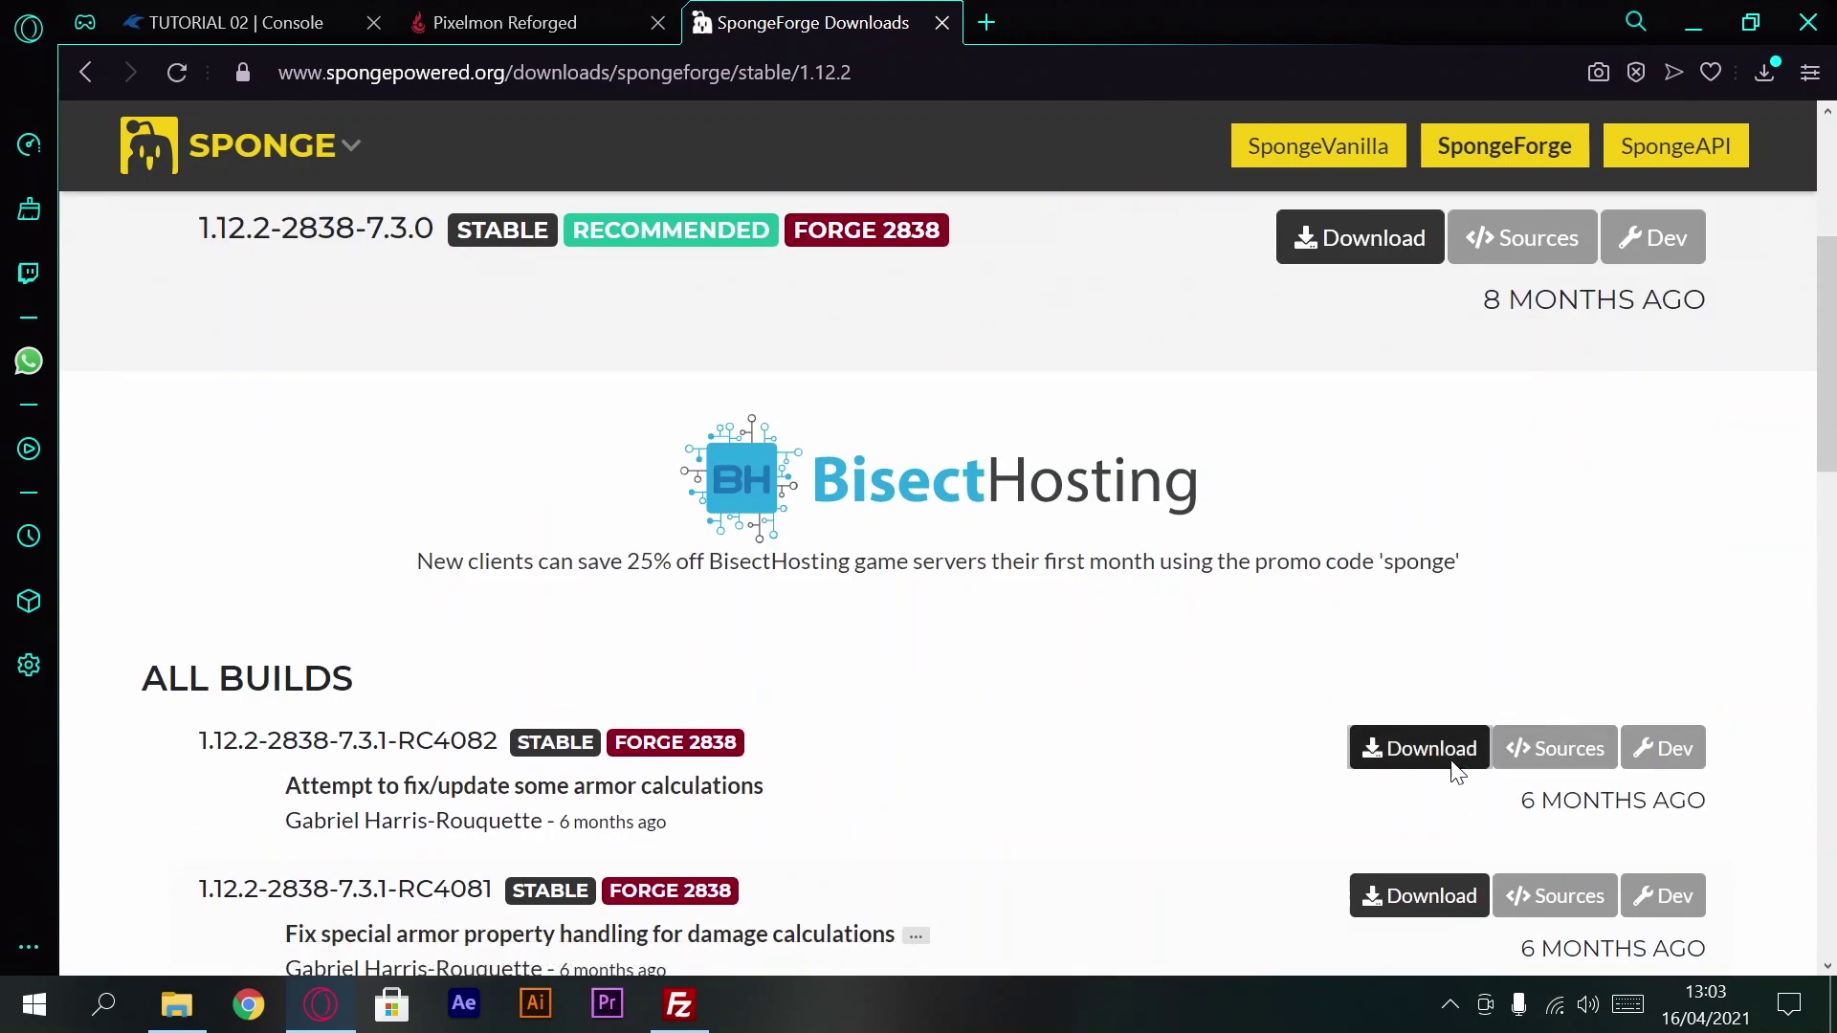
pyautogui.click(692, 650)
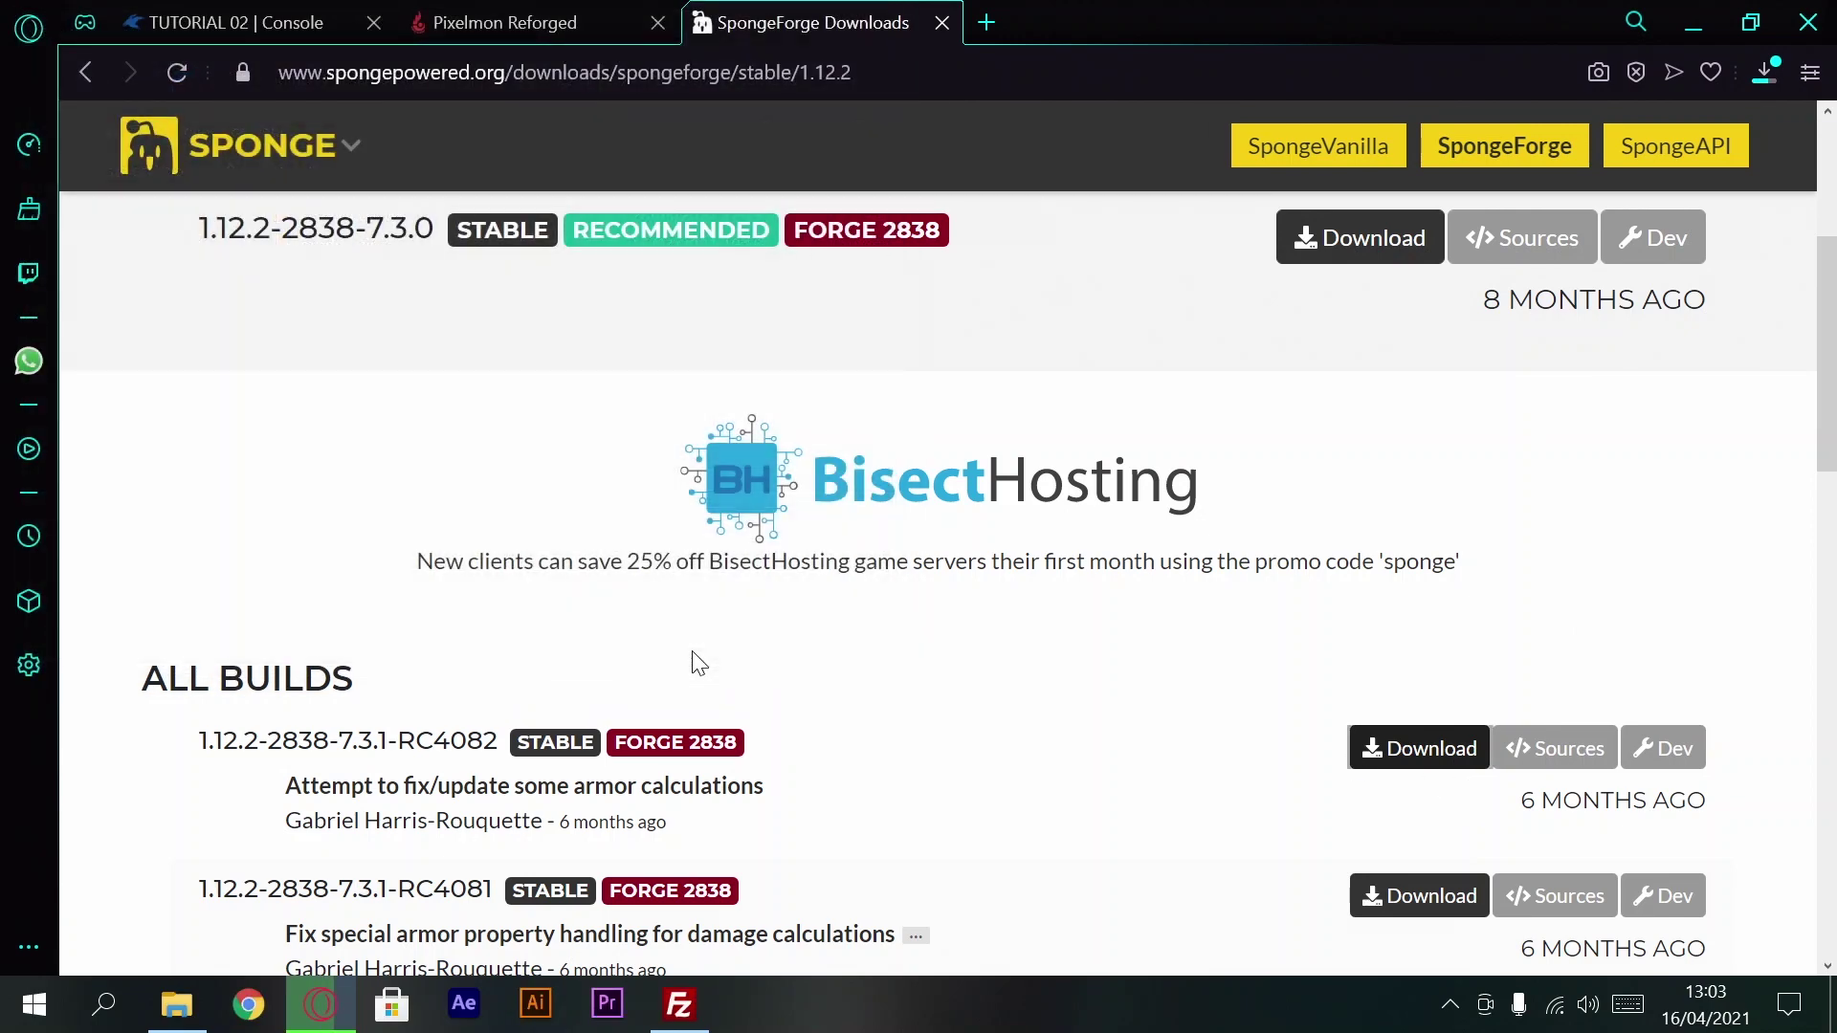
pyautogui.click(1737, 187)
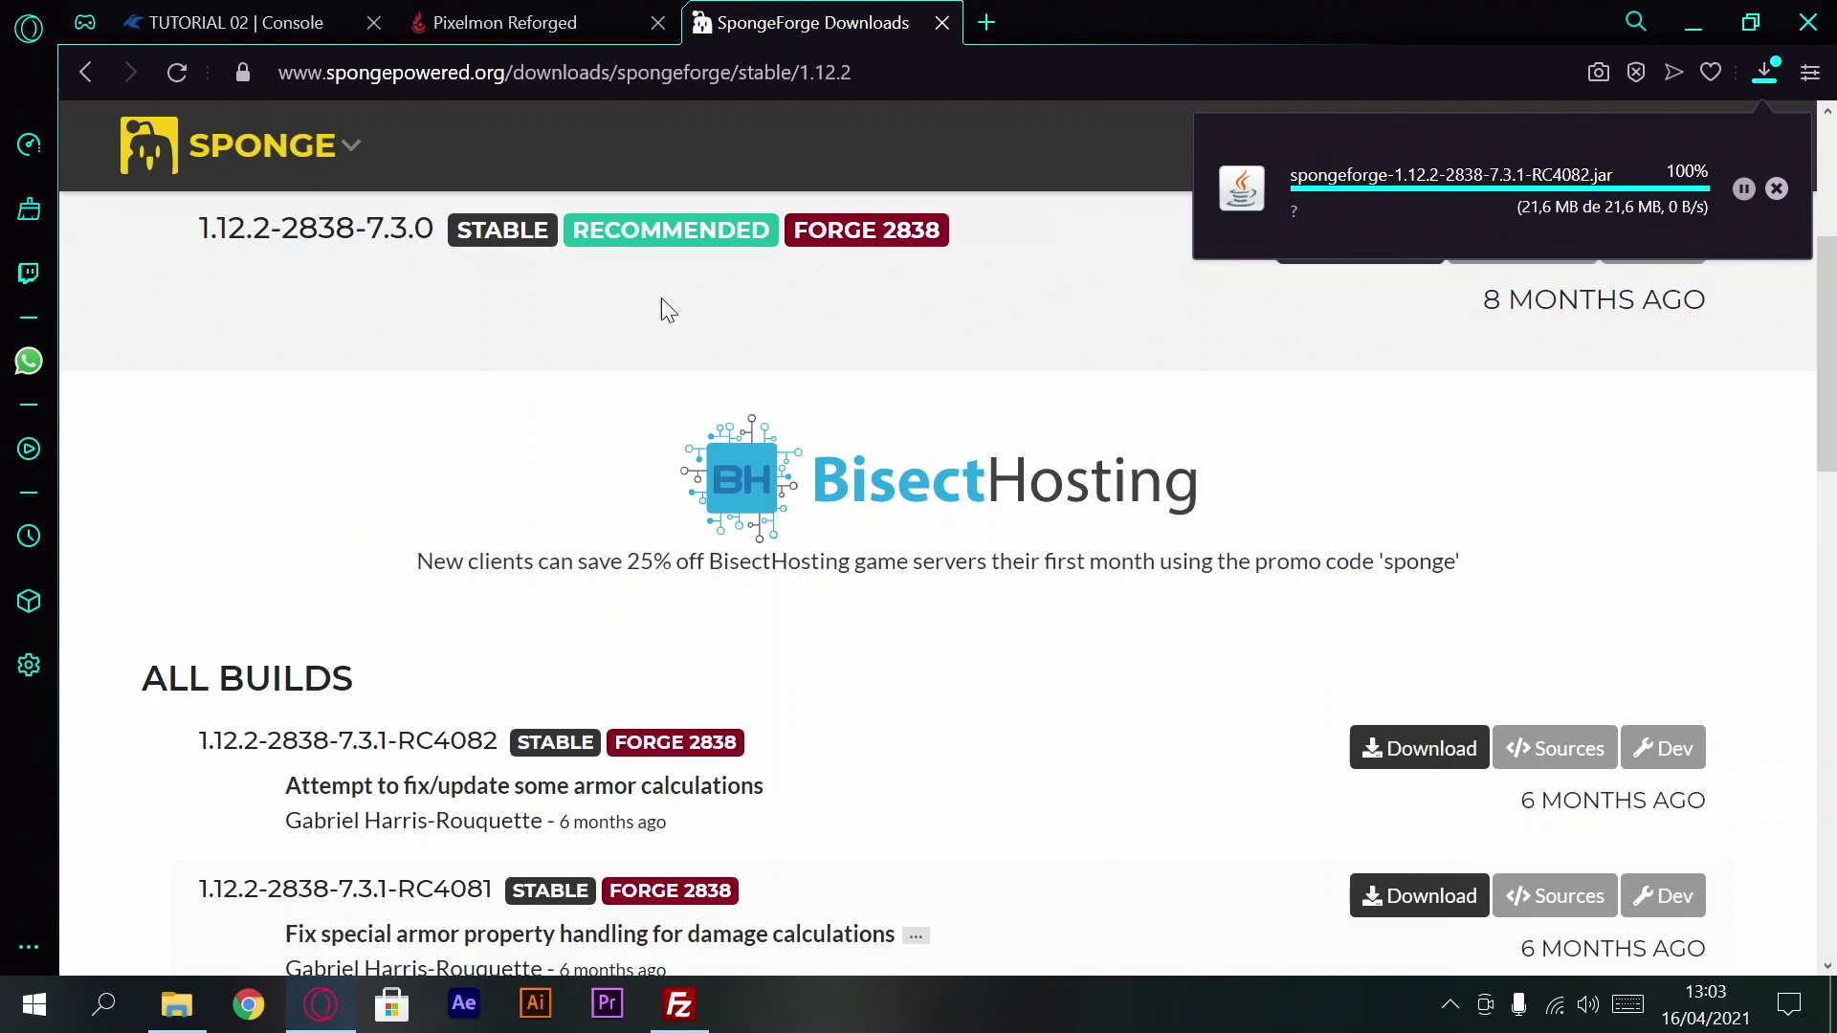
# Step: Search Sponge's Ore plugin repository for "login" and open the TrixtaLogin plugin page
pyautogui.scroll(5, 670, 287)
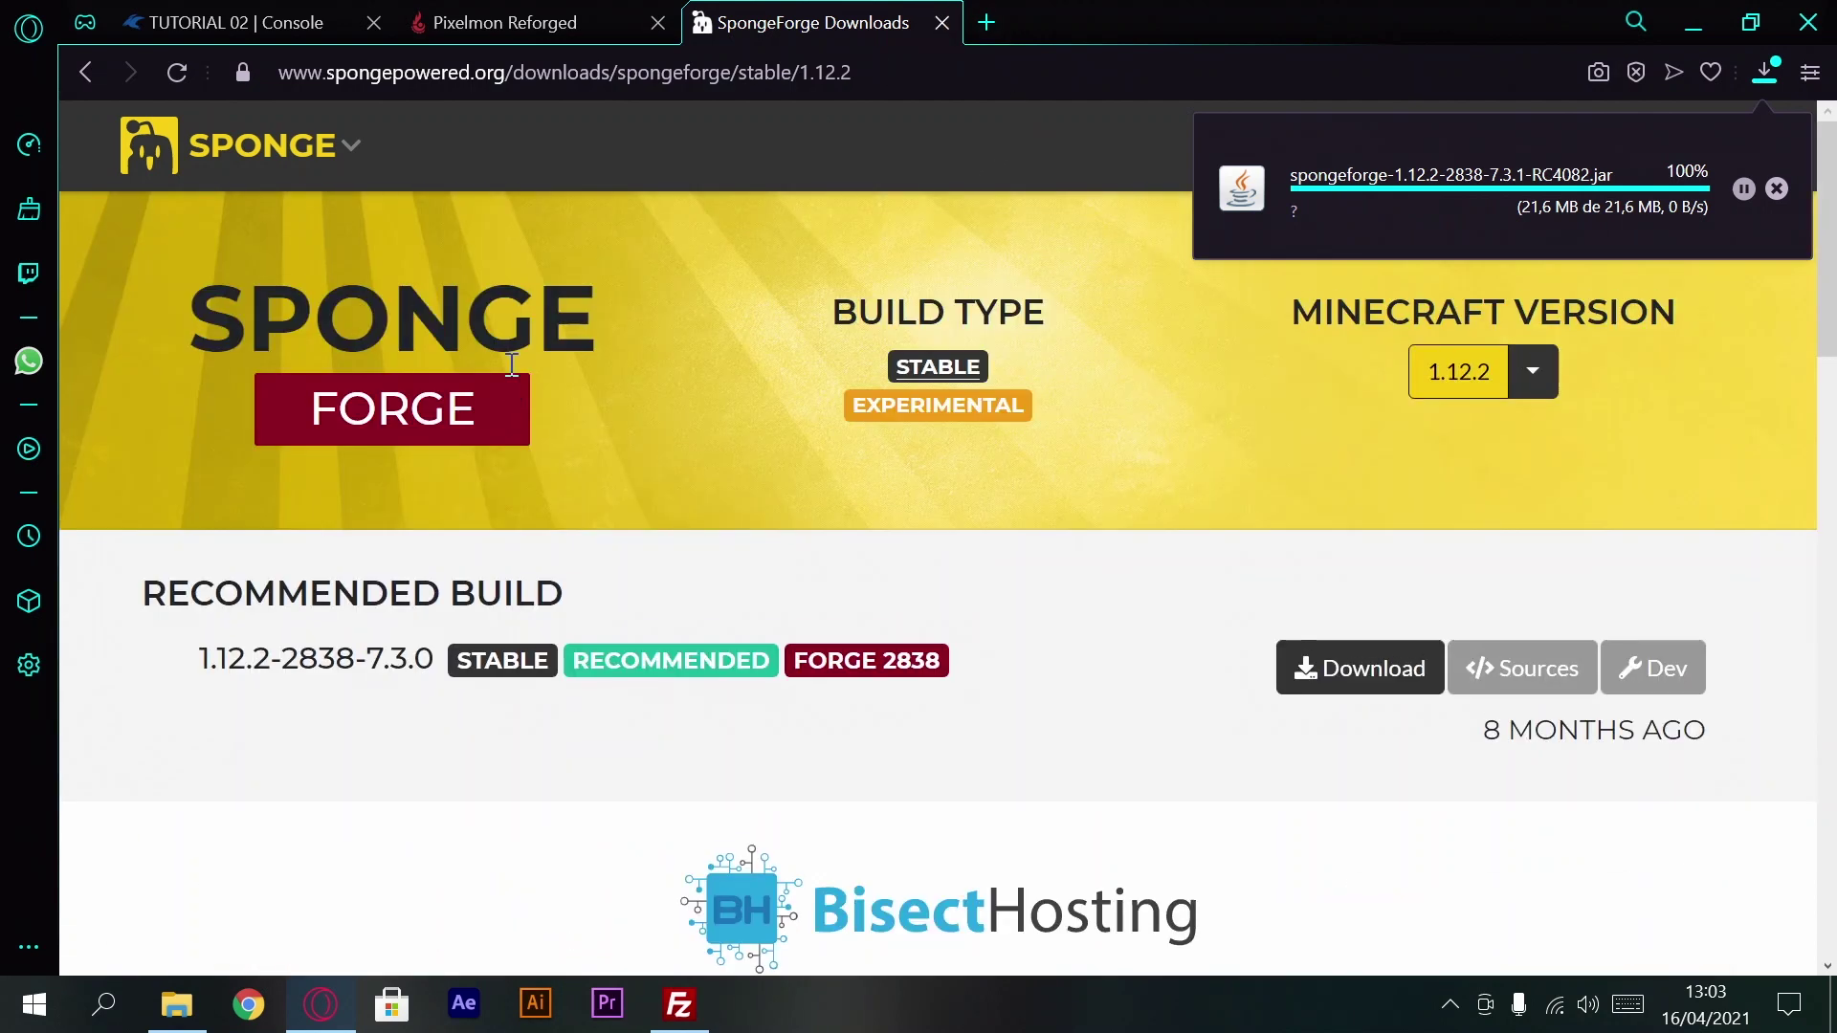
pyautogui.click(287, 153)
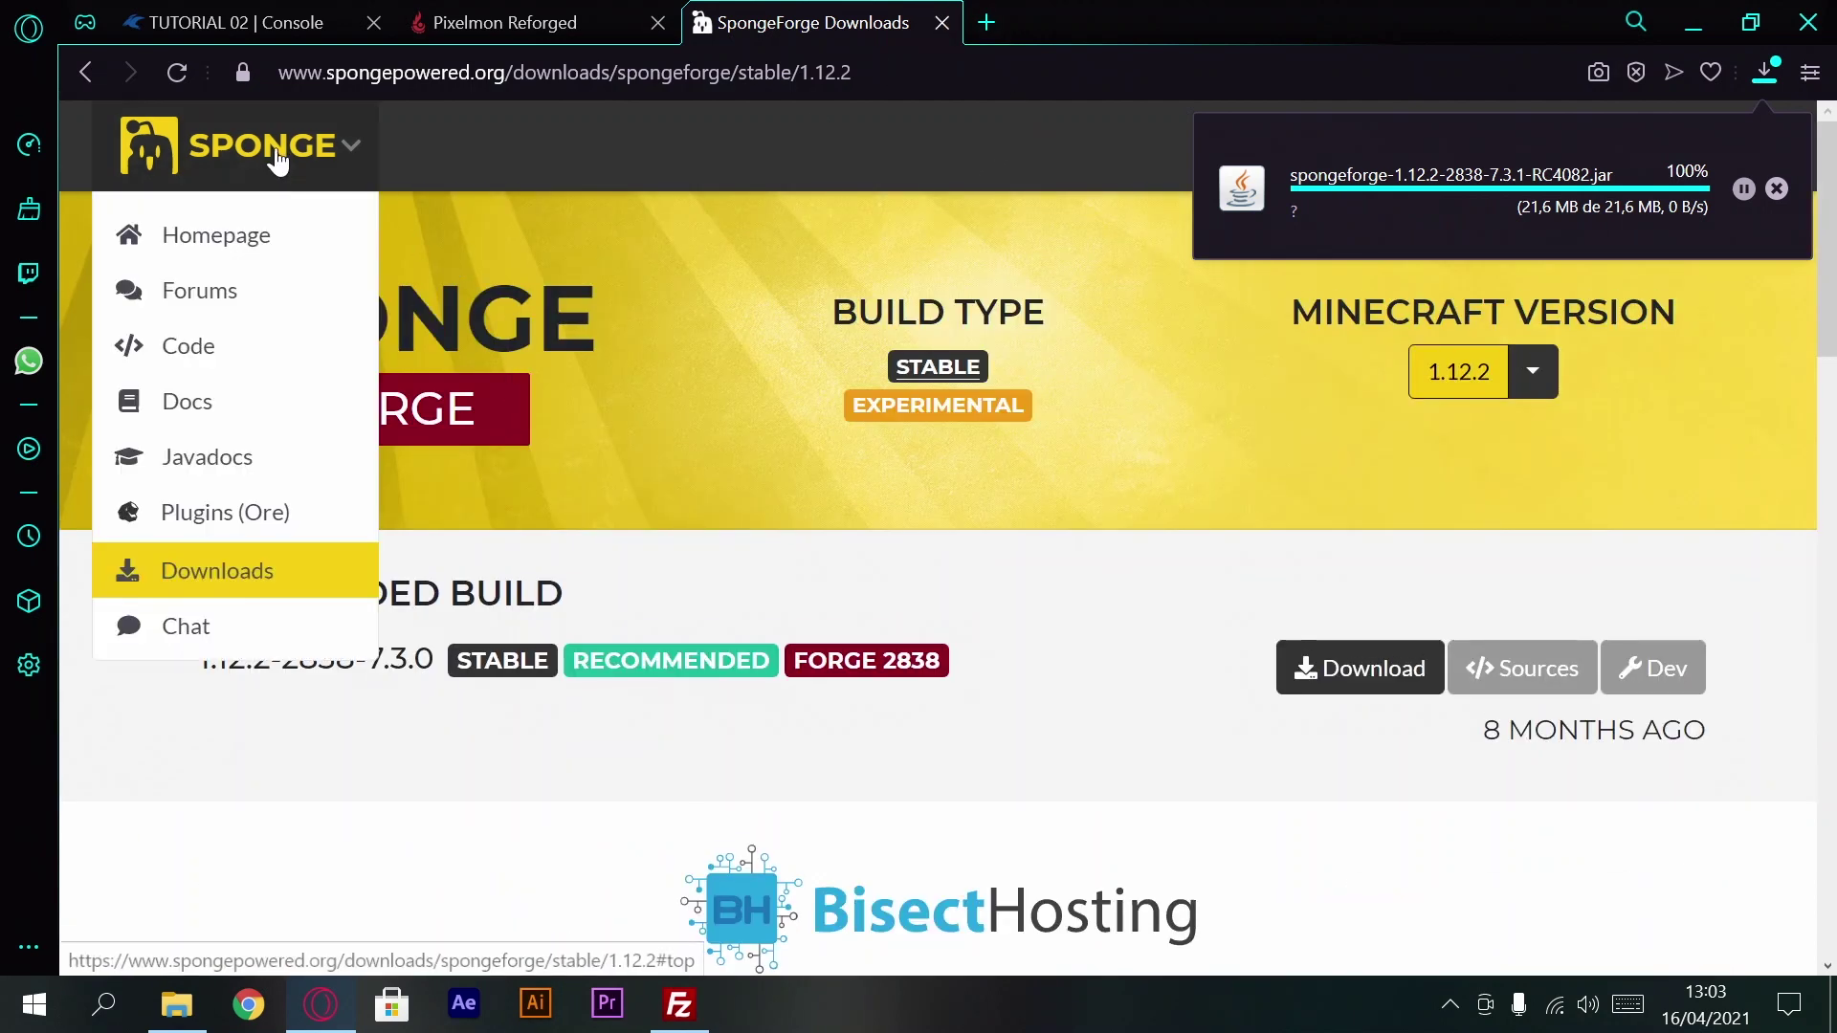
pyautogui.click(271, 507)
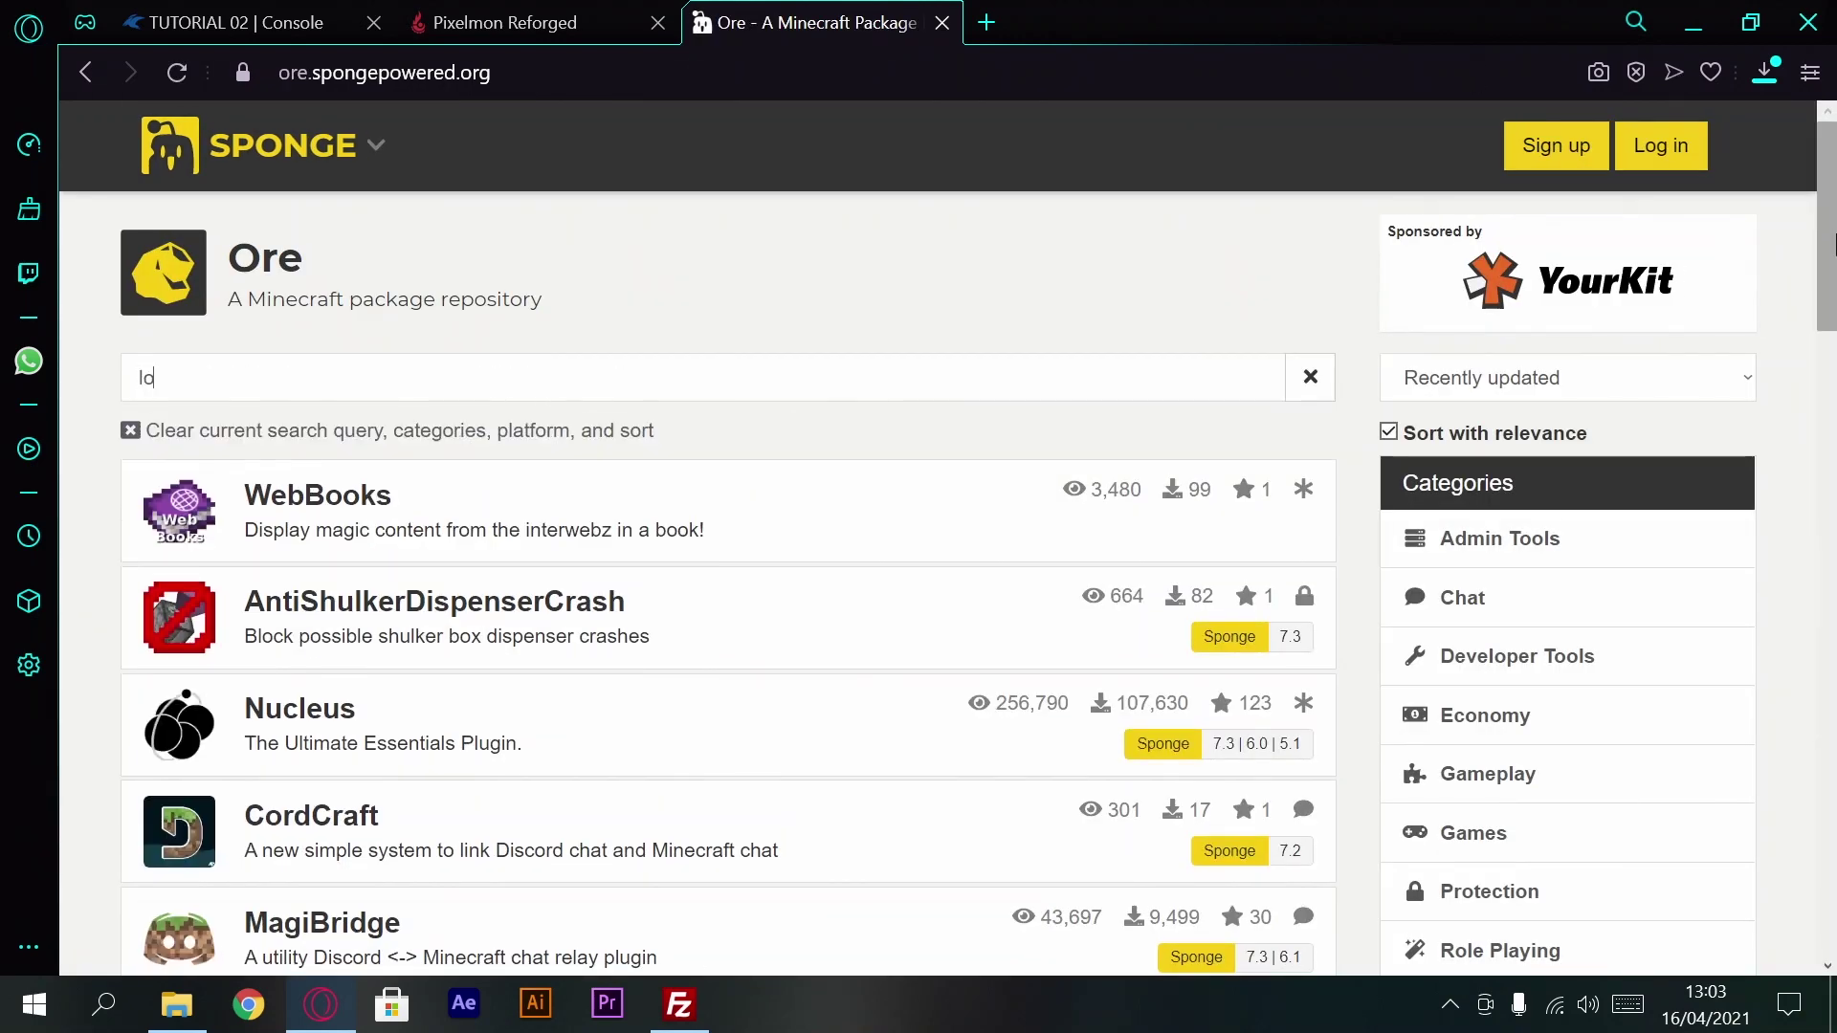
pyautogui.write('login')
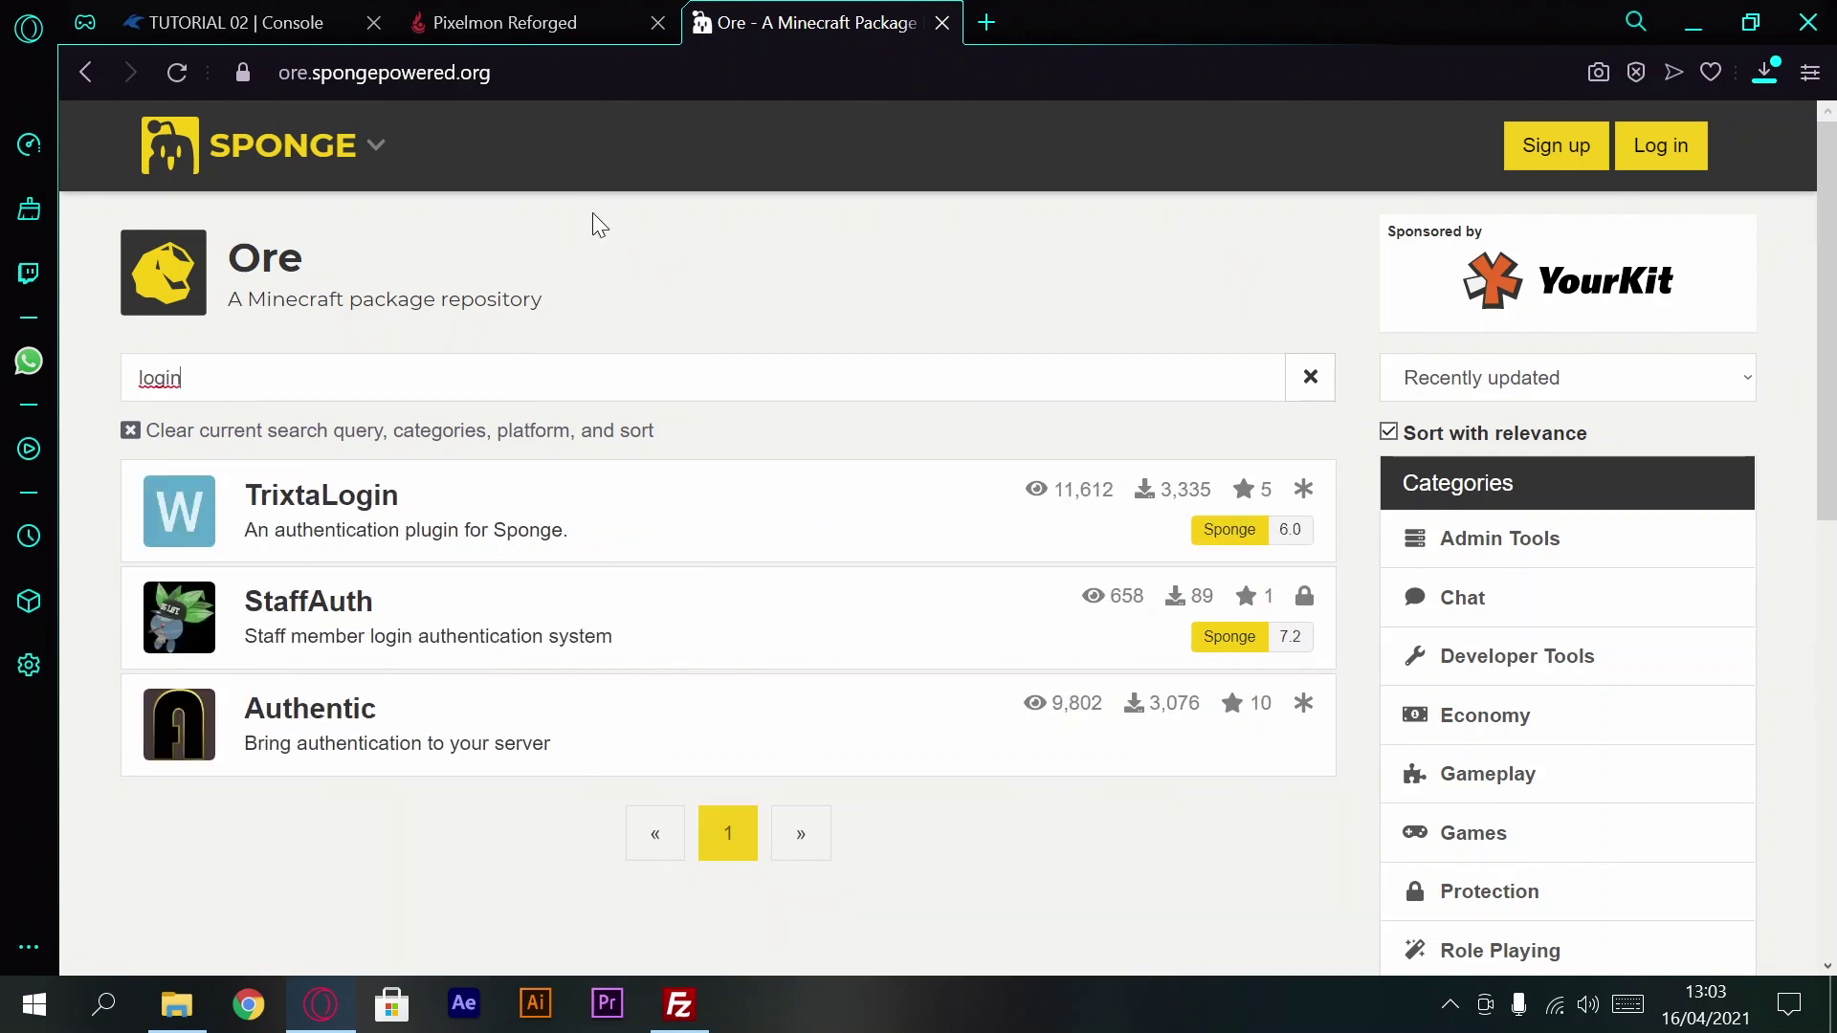
pyautogui.moveTo(342, 141)
pyautogui.click(357, 504)
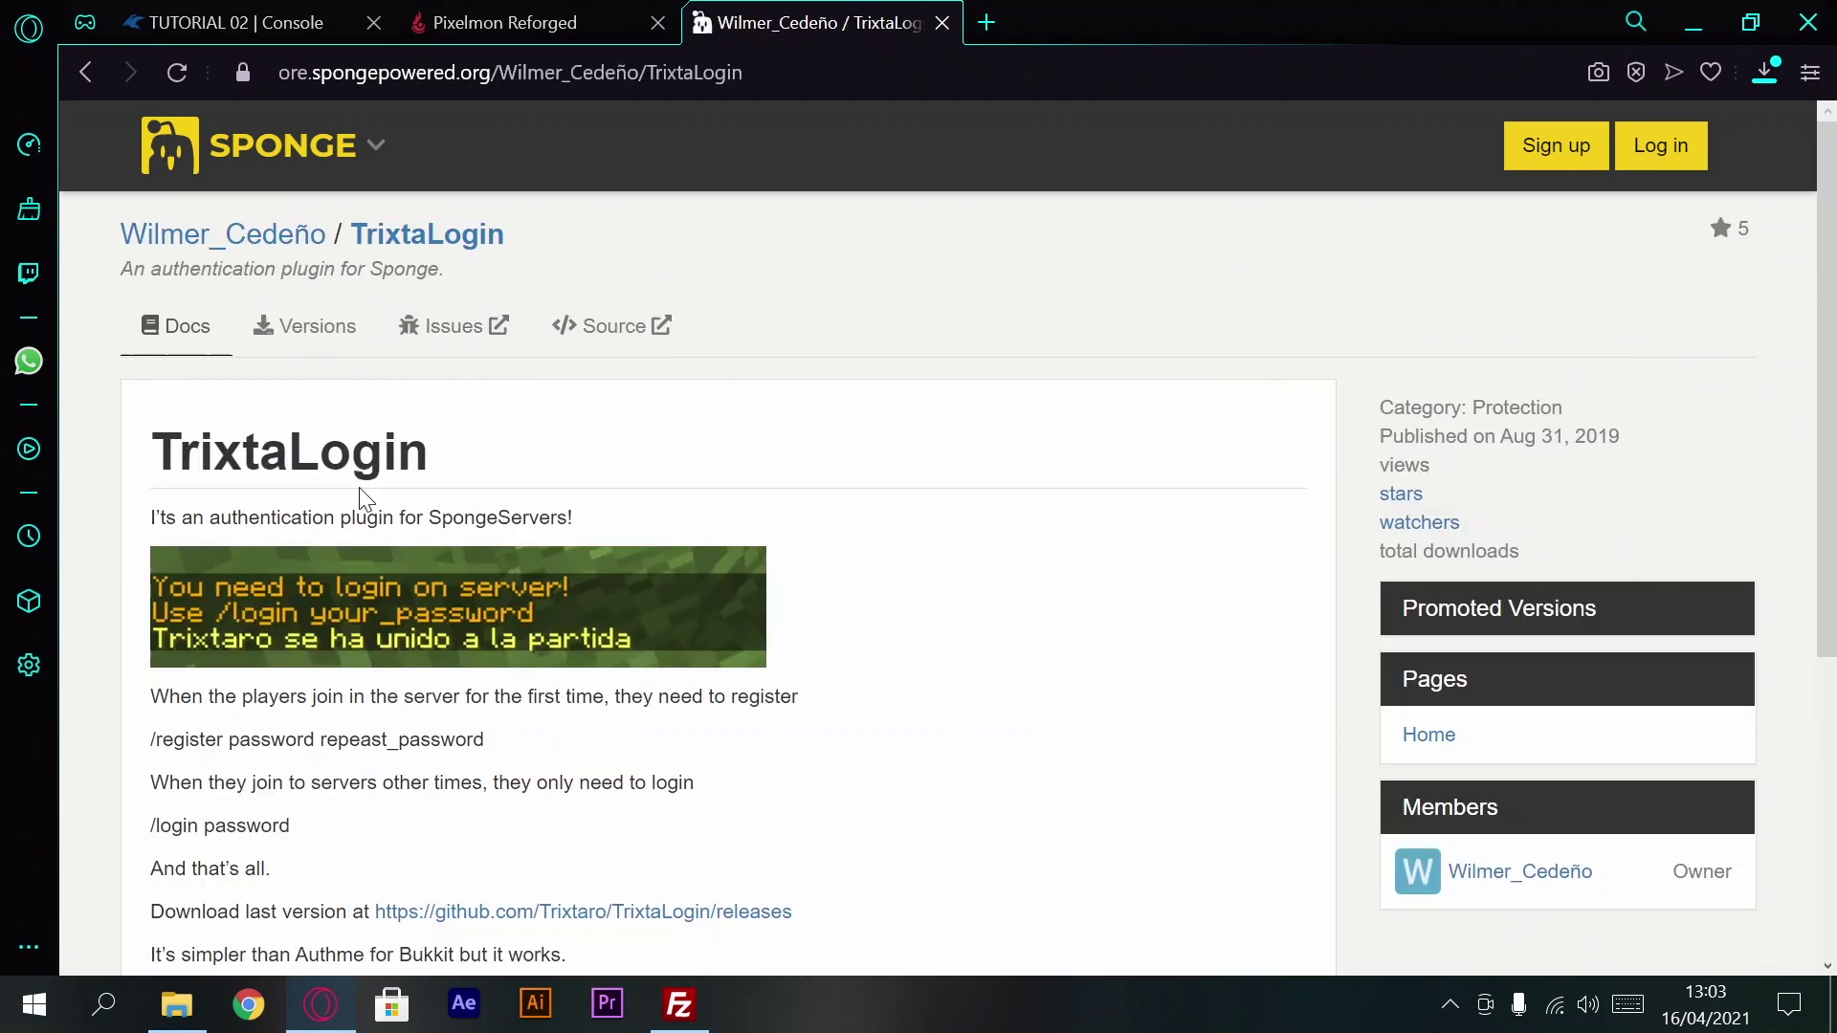
# Step: Follow the plugin page's latest-version link to GitHub and download TrixtaLogin.zip from release 1.3
pyautogui.scroll(-5, 440, 555)
pyautogui.scroll(2, 545, 646)
pyautogui.scroll(-3, 259, 555)
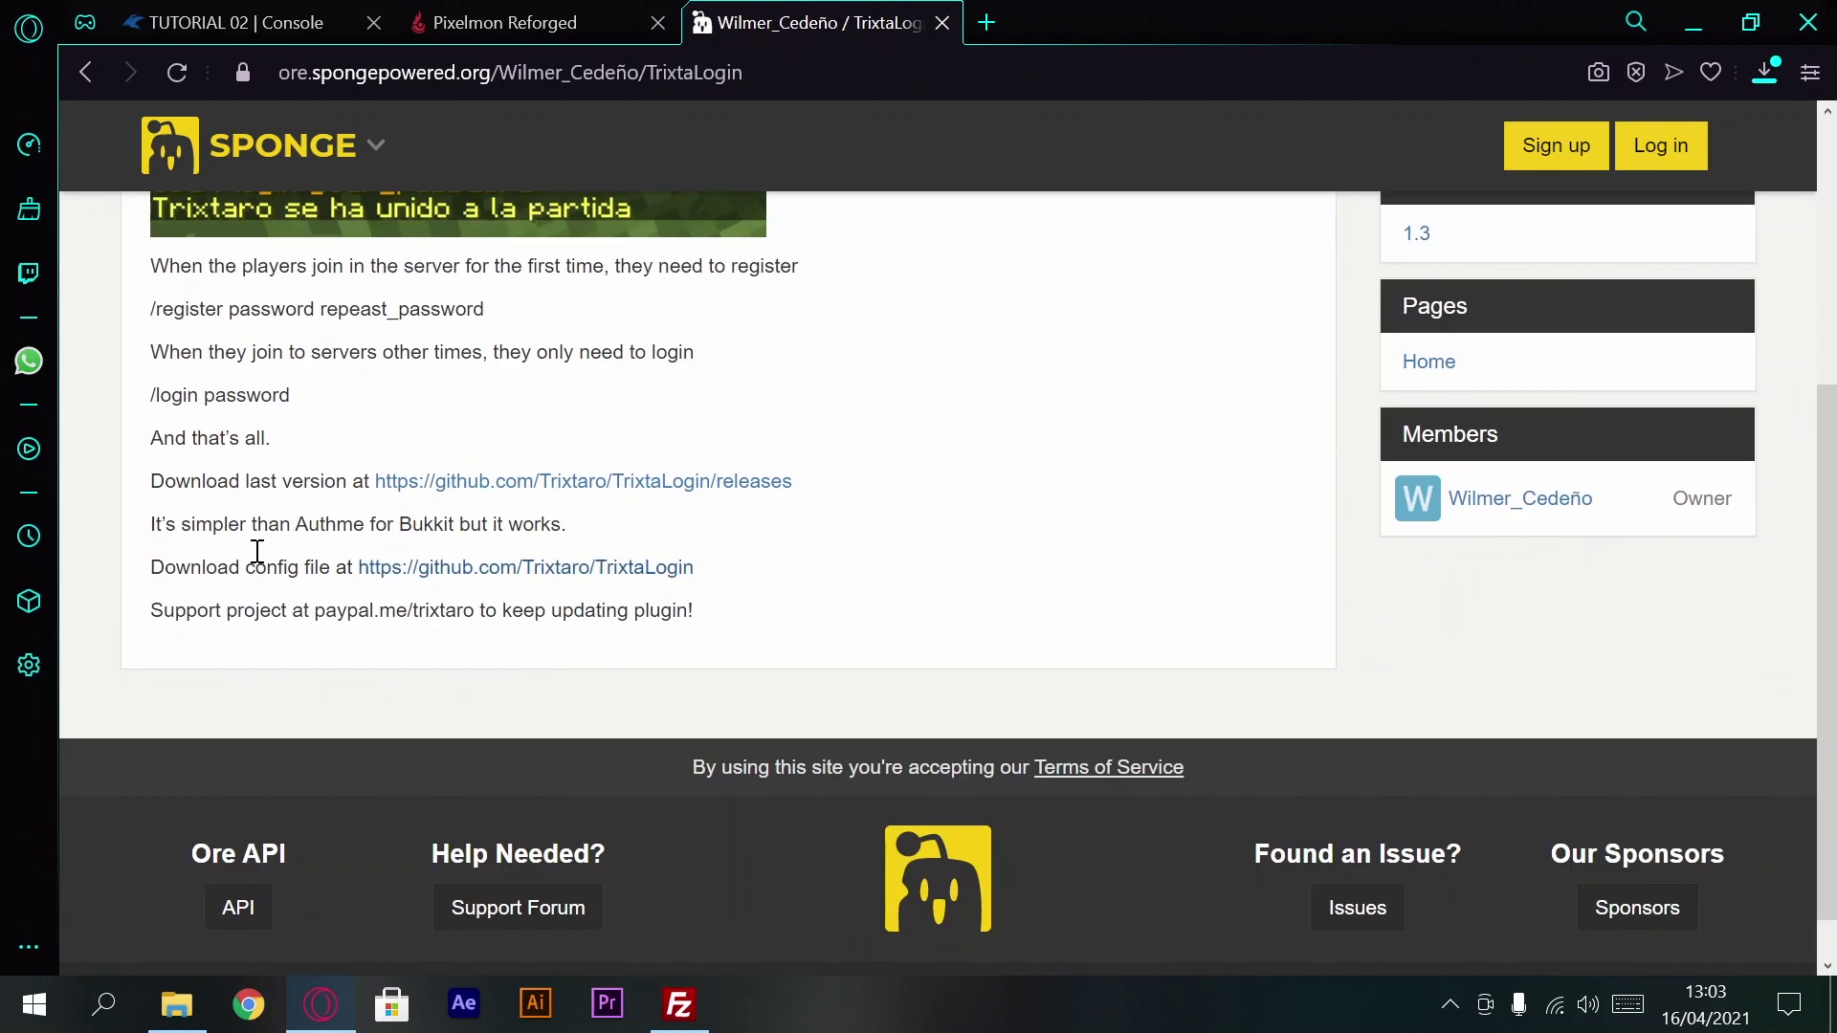
pyautogui.click(562, 483)
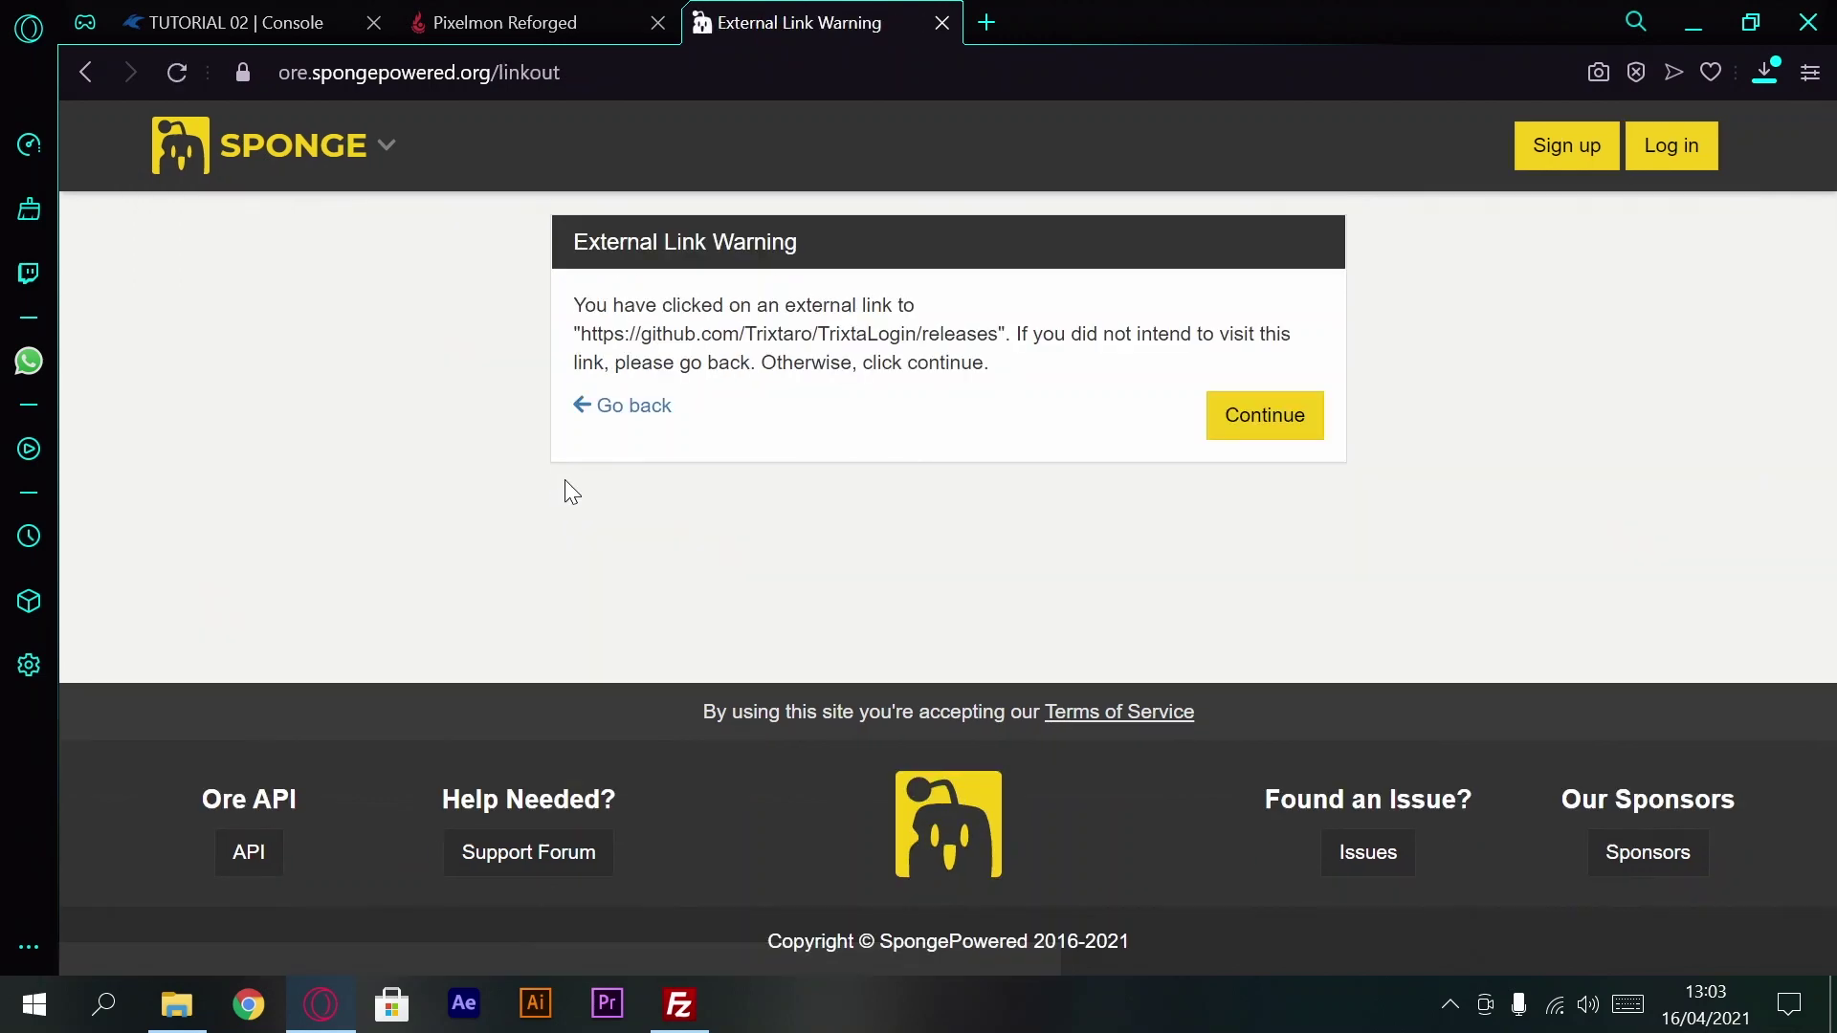
pyautogui.click(1263, 421)
pyautogui.scroll(-3, 765, 639)
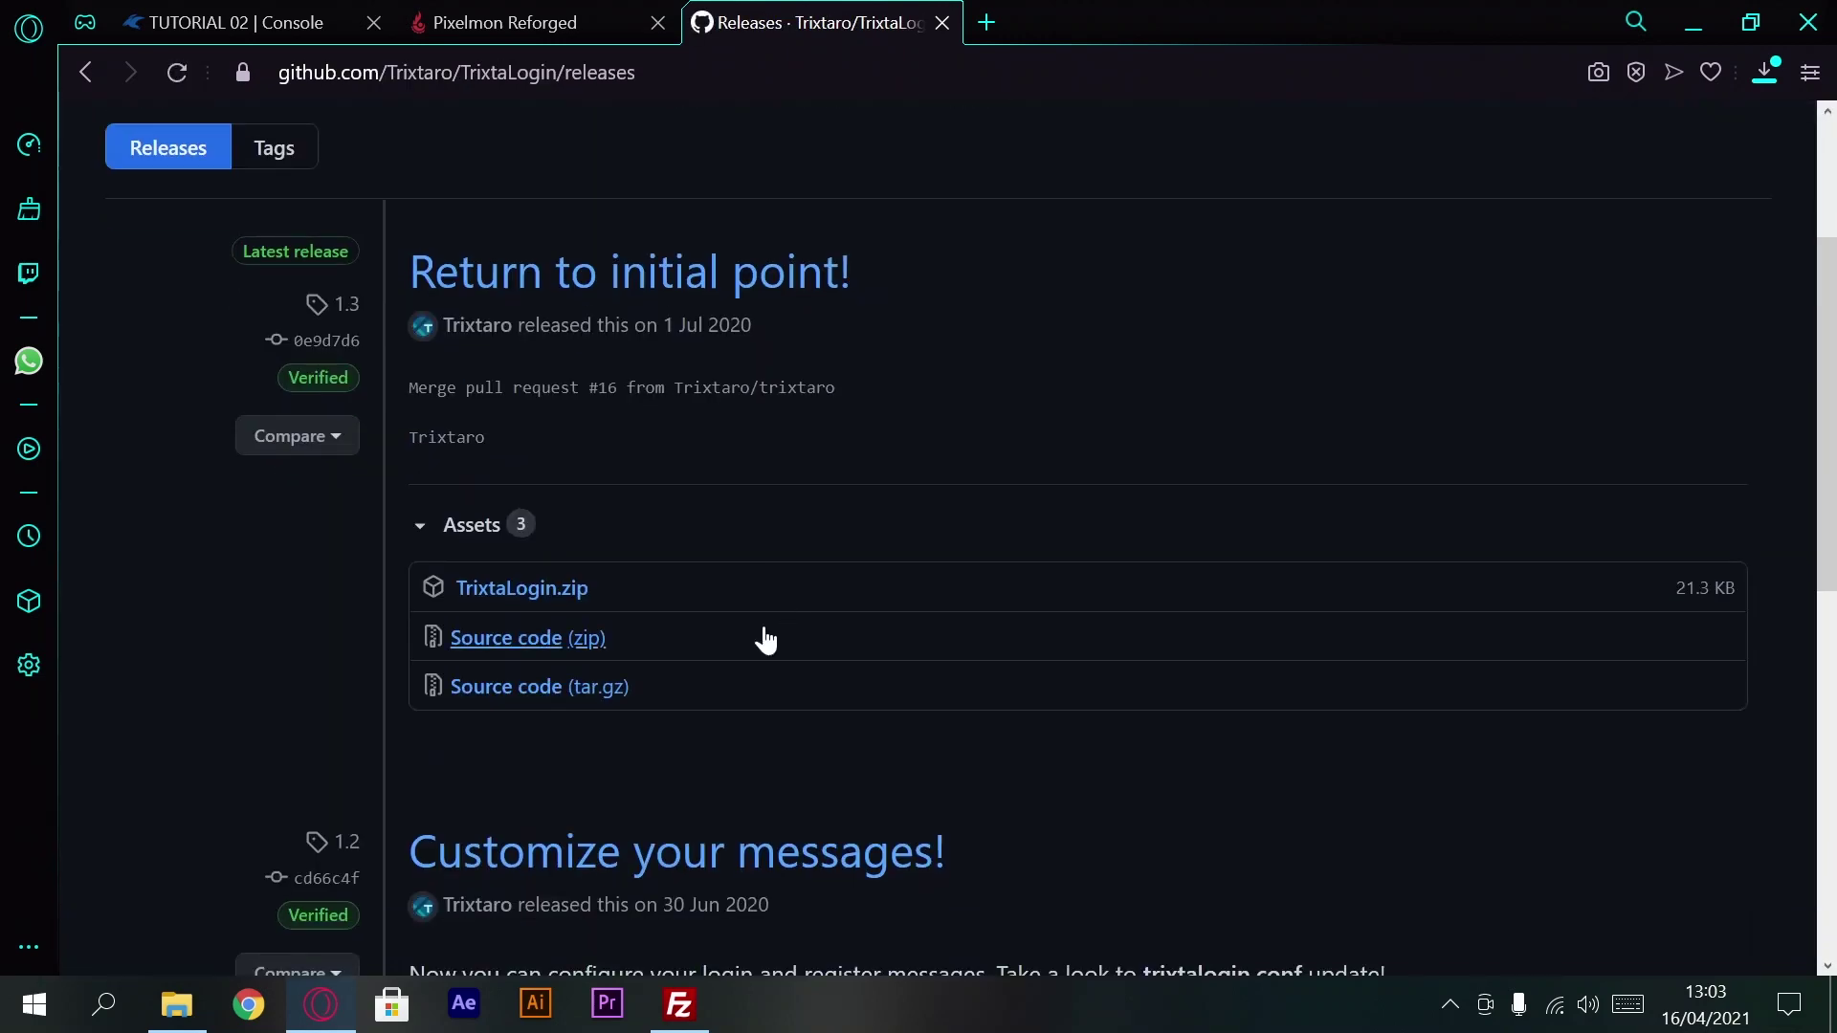
pyautogui.click(508, 608)
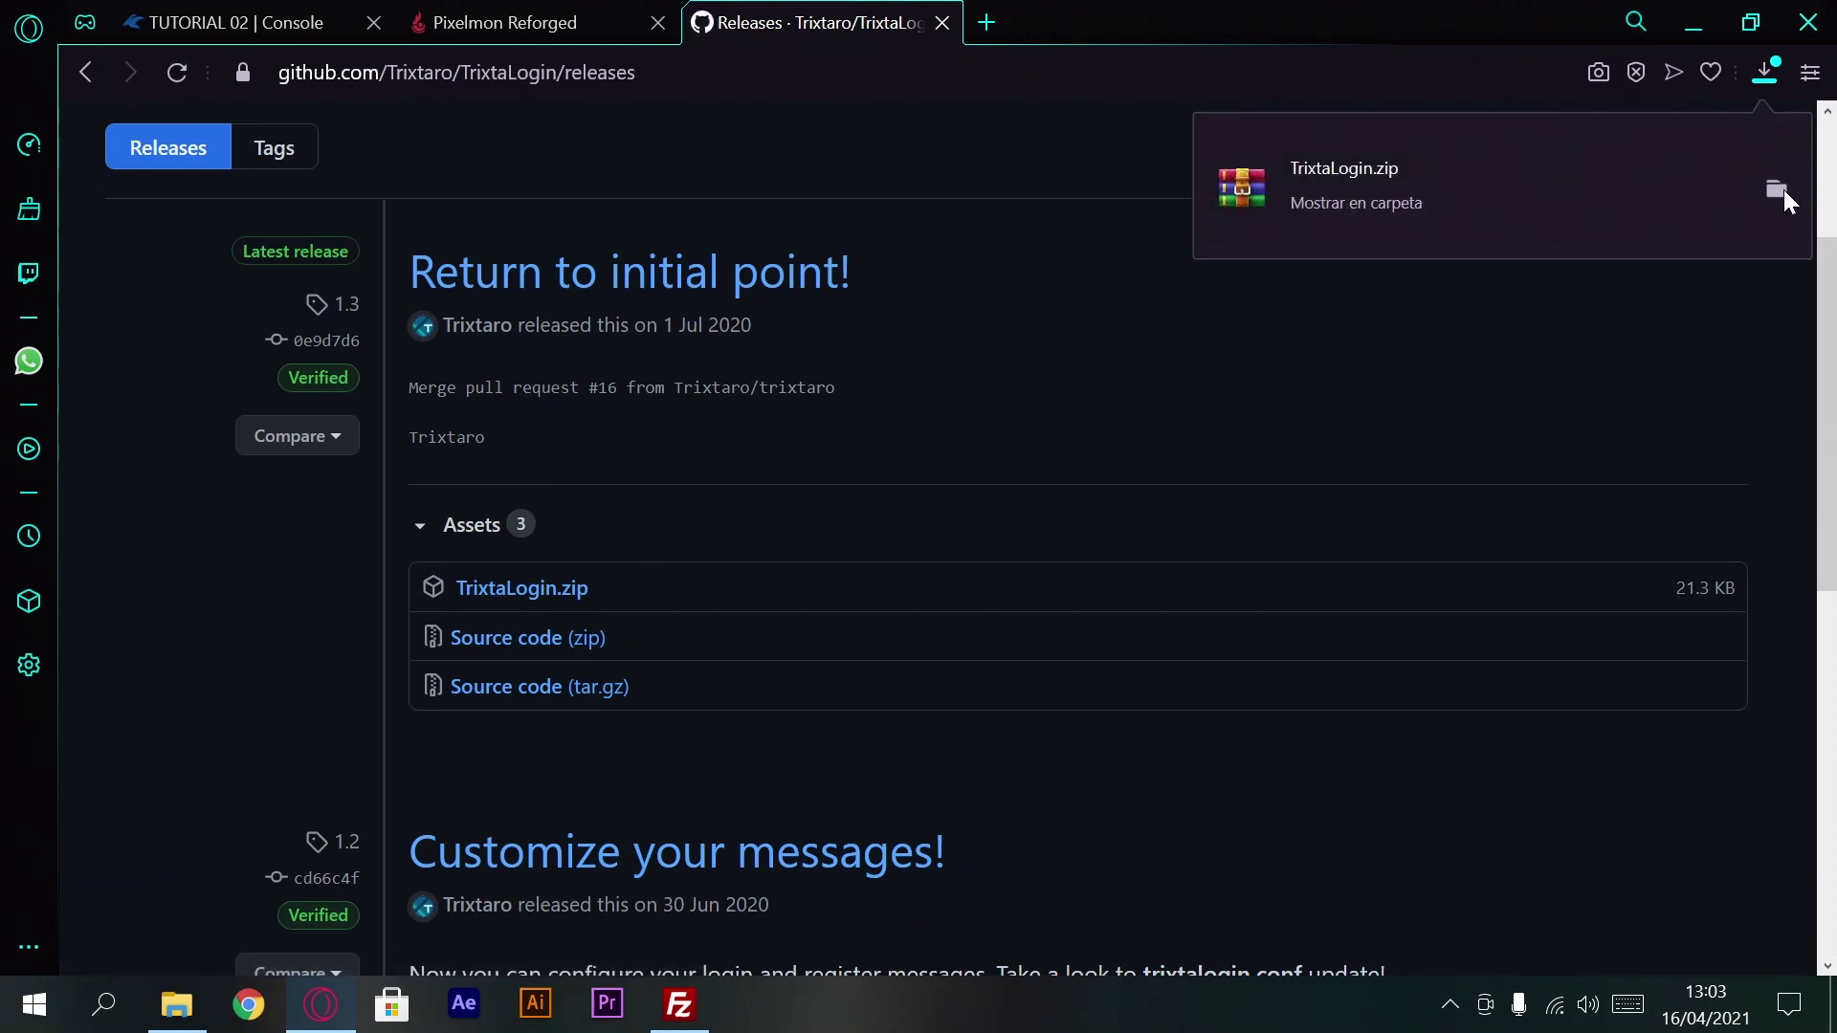
# Step: Show TrixtaLogin.zip in the downloads folder, move it to the desktop, and return to the browser
pyautogui.click(1773, 190)
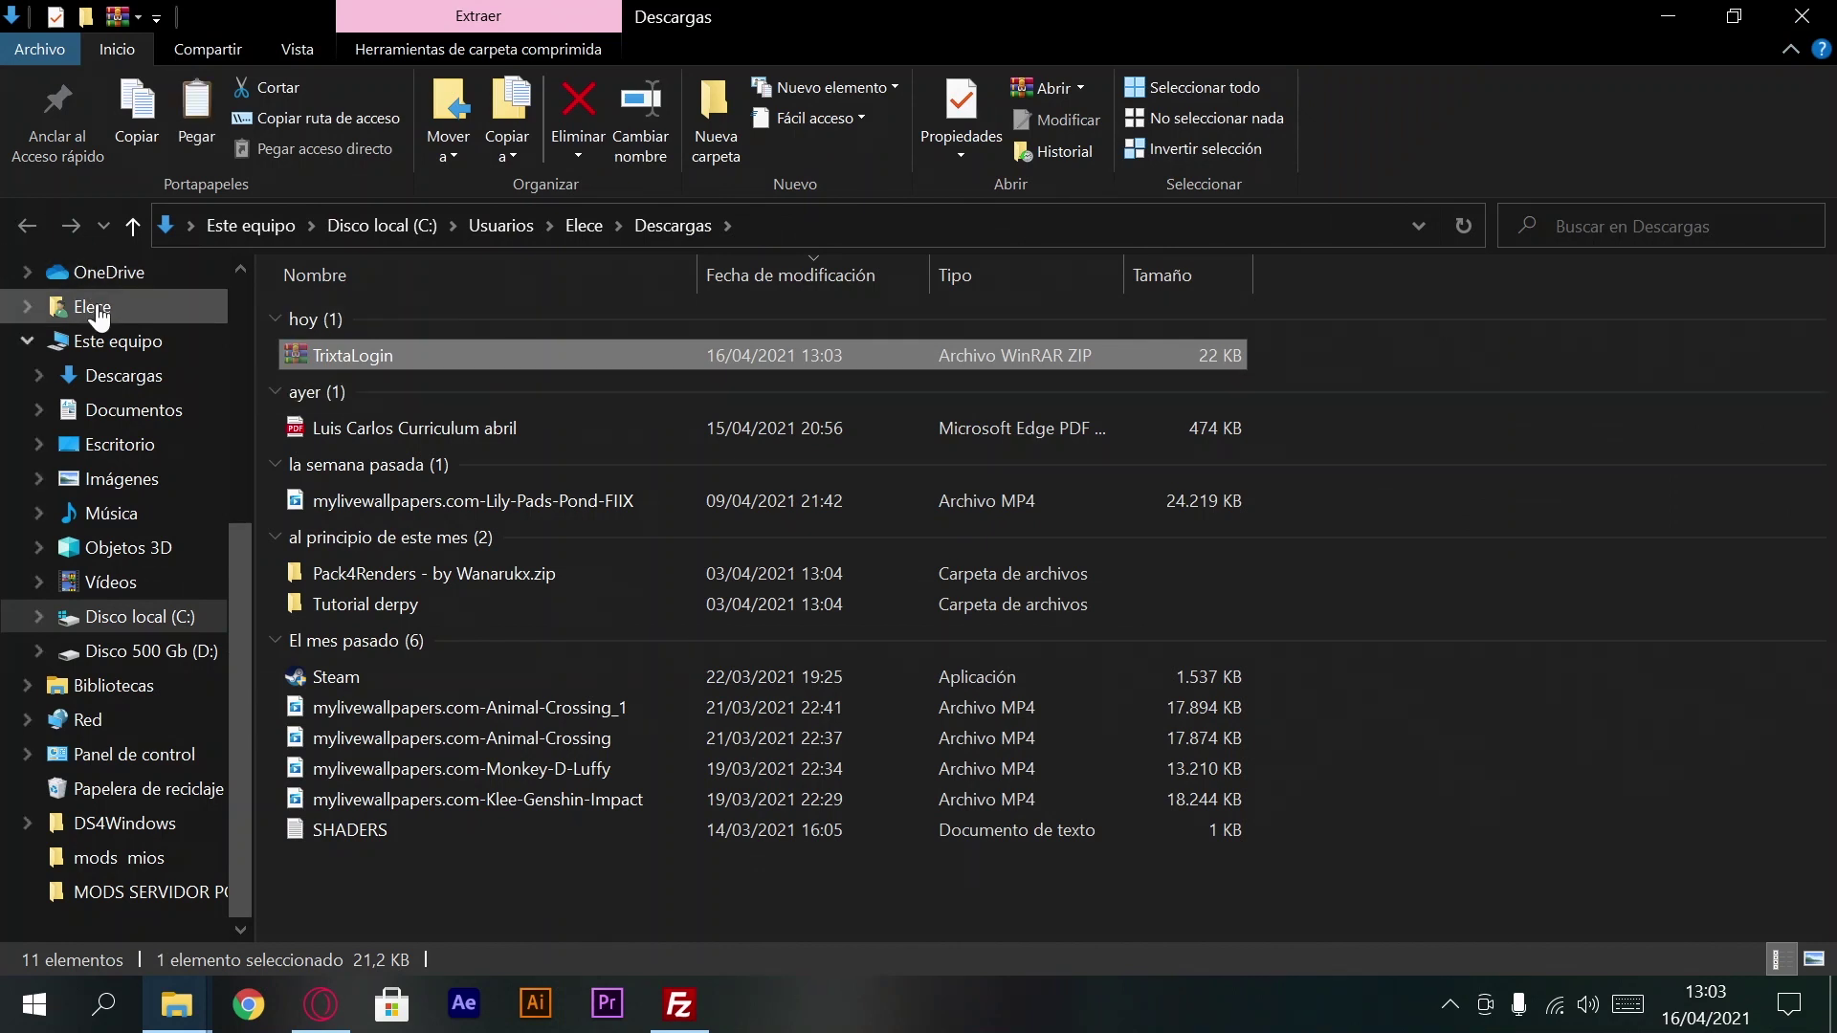
pyautogui.click(128, 445)
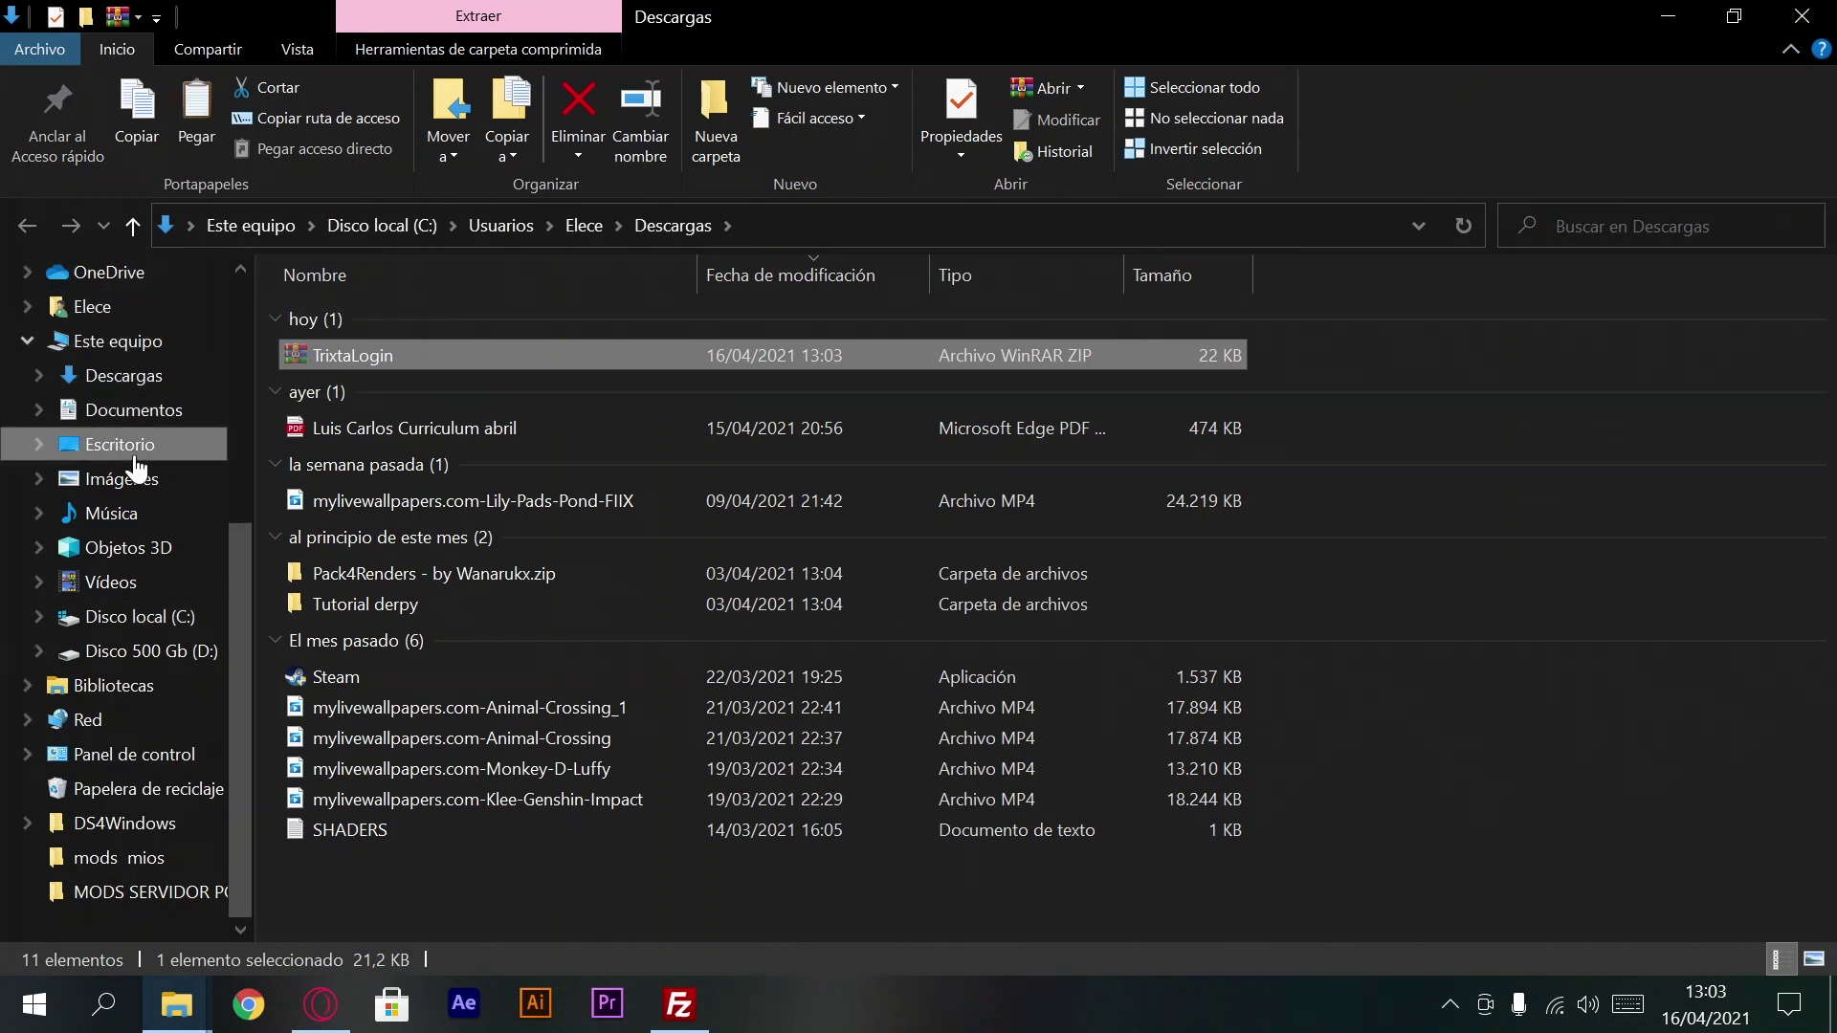
pyautogui.click(196, 114)
pyautogui.hotkey('alt', 'Tab')
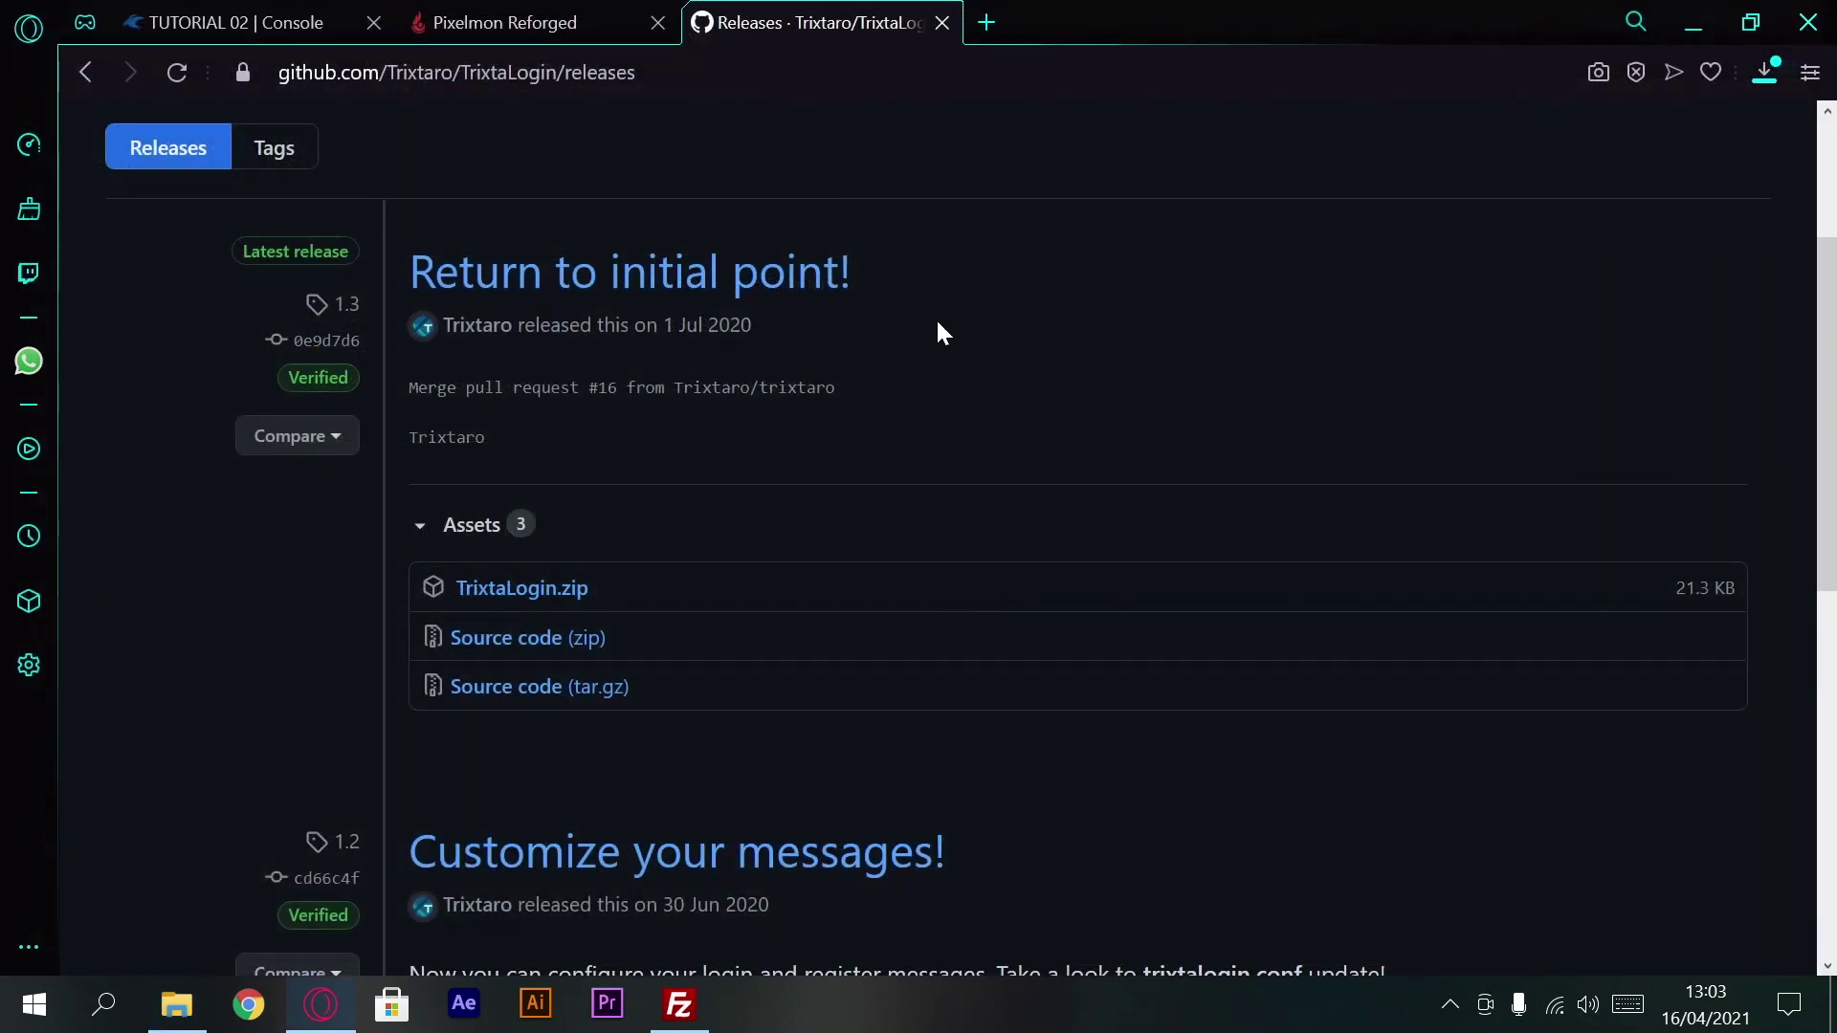
# Step: Go back to the TrixtaLogin page on Ore and review its register and login command instructions
pyautogui.scroll(1, 622, 255)
pyautogui.scroll(2, 622, 255)
pyautogui.click(631, 14)
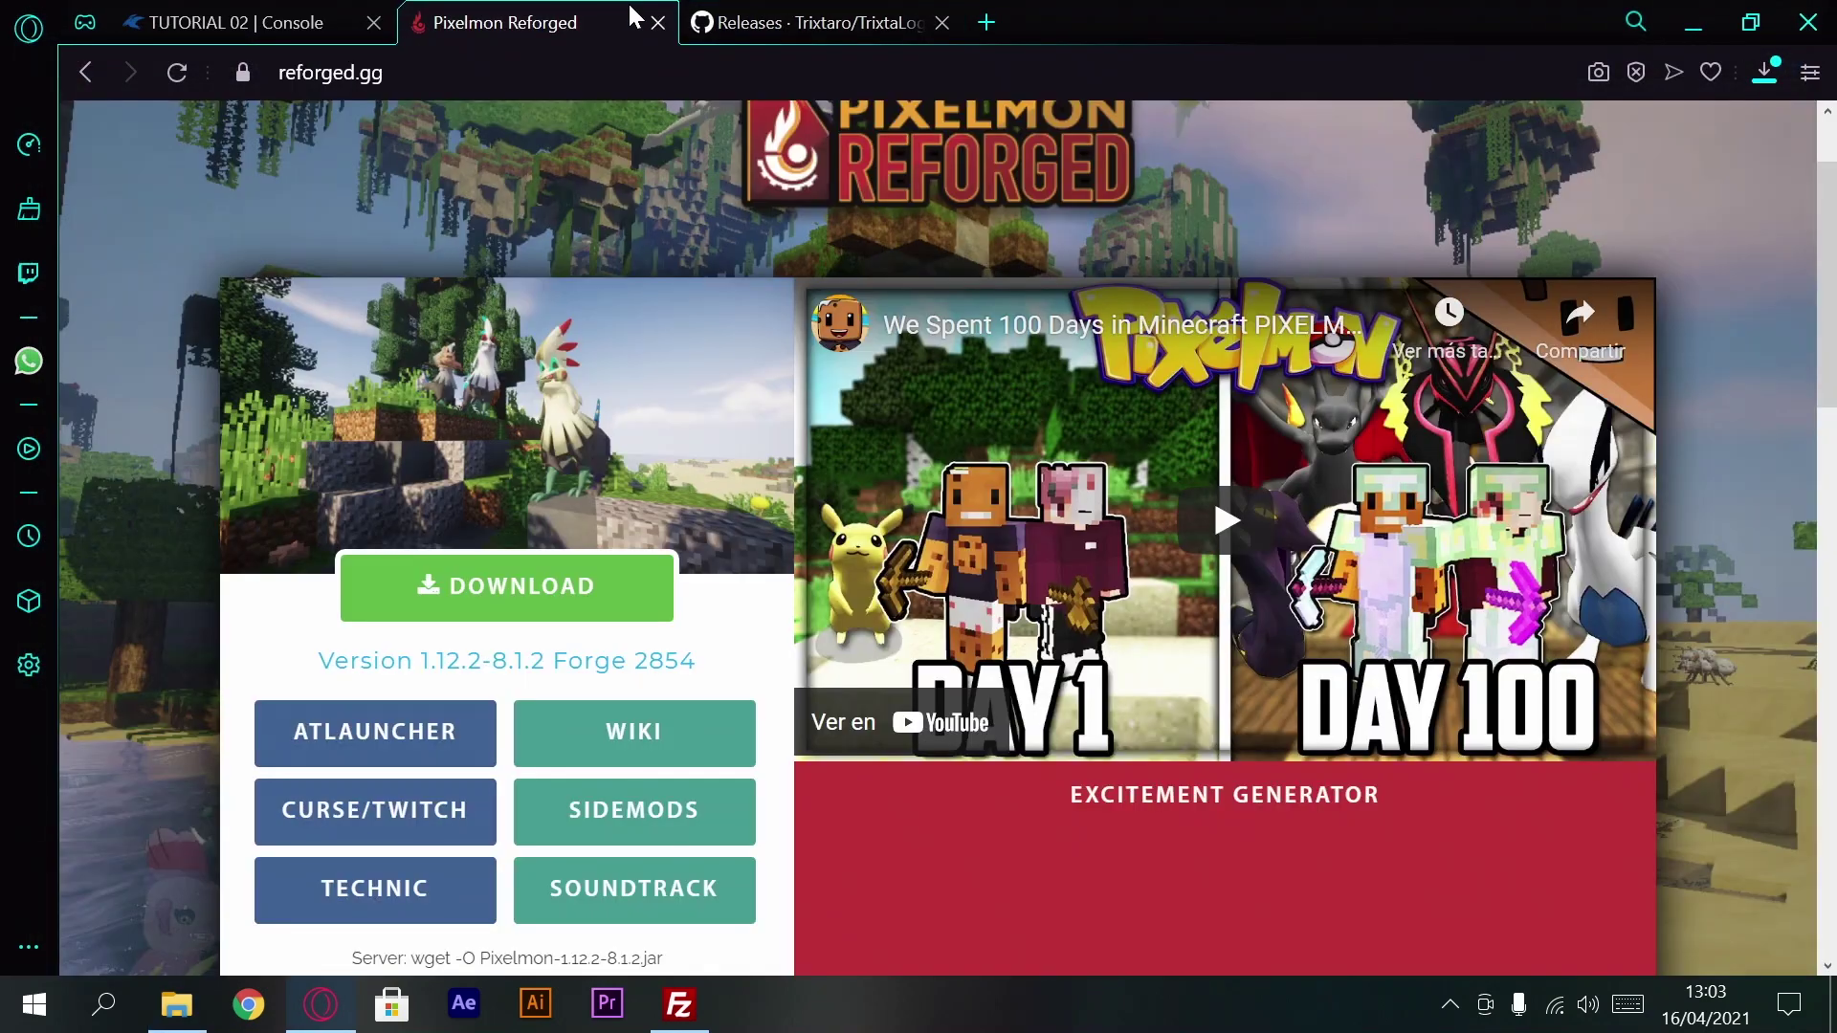
pyautogui.click(813, 21)
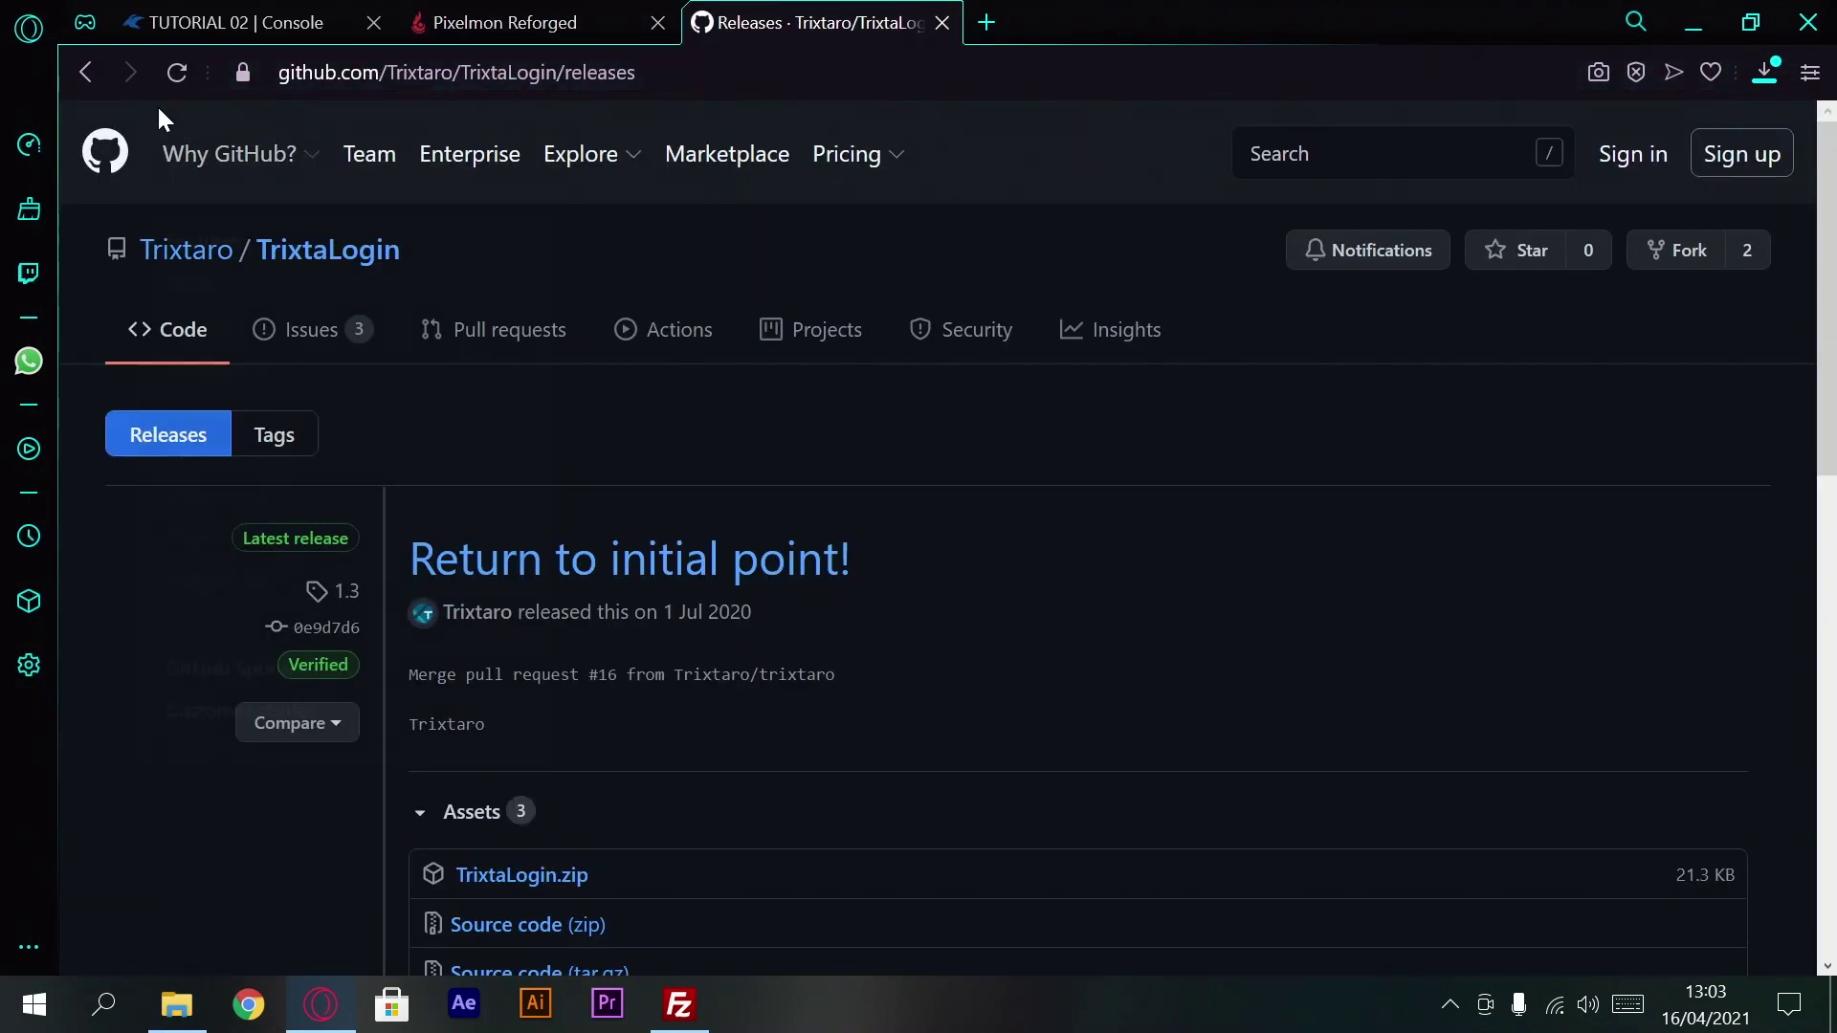
pyautogui.click(85, 73)
pyautogui.scroll(5, 636, 459)
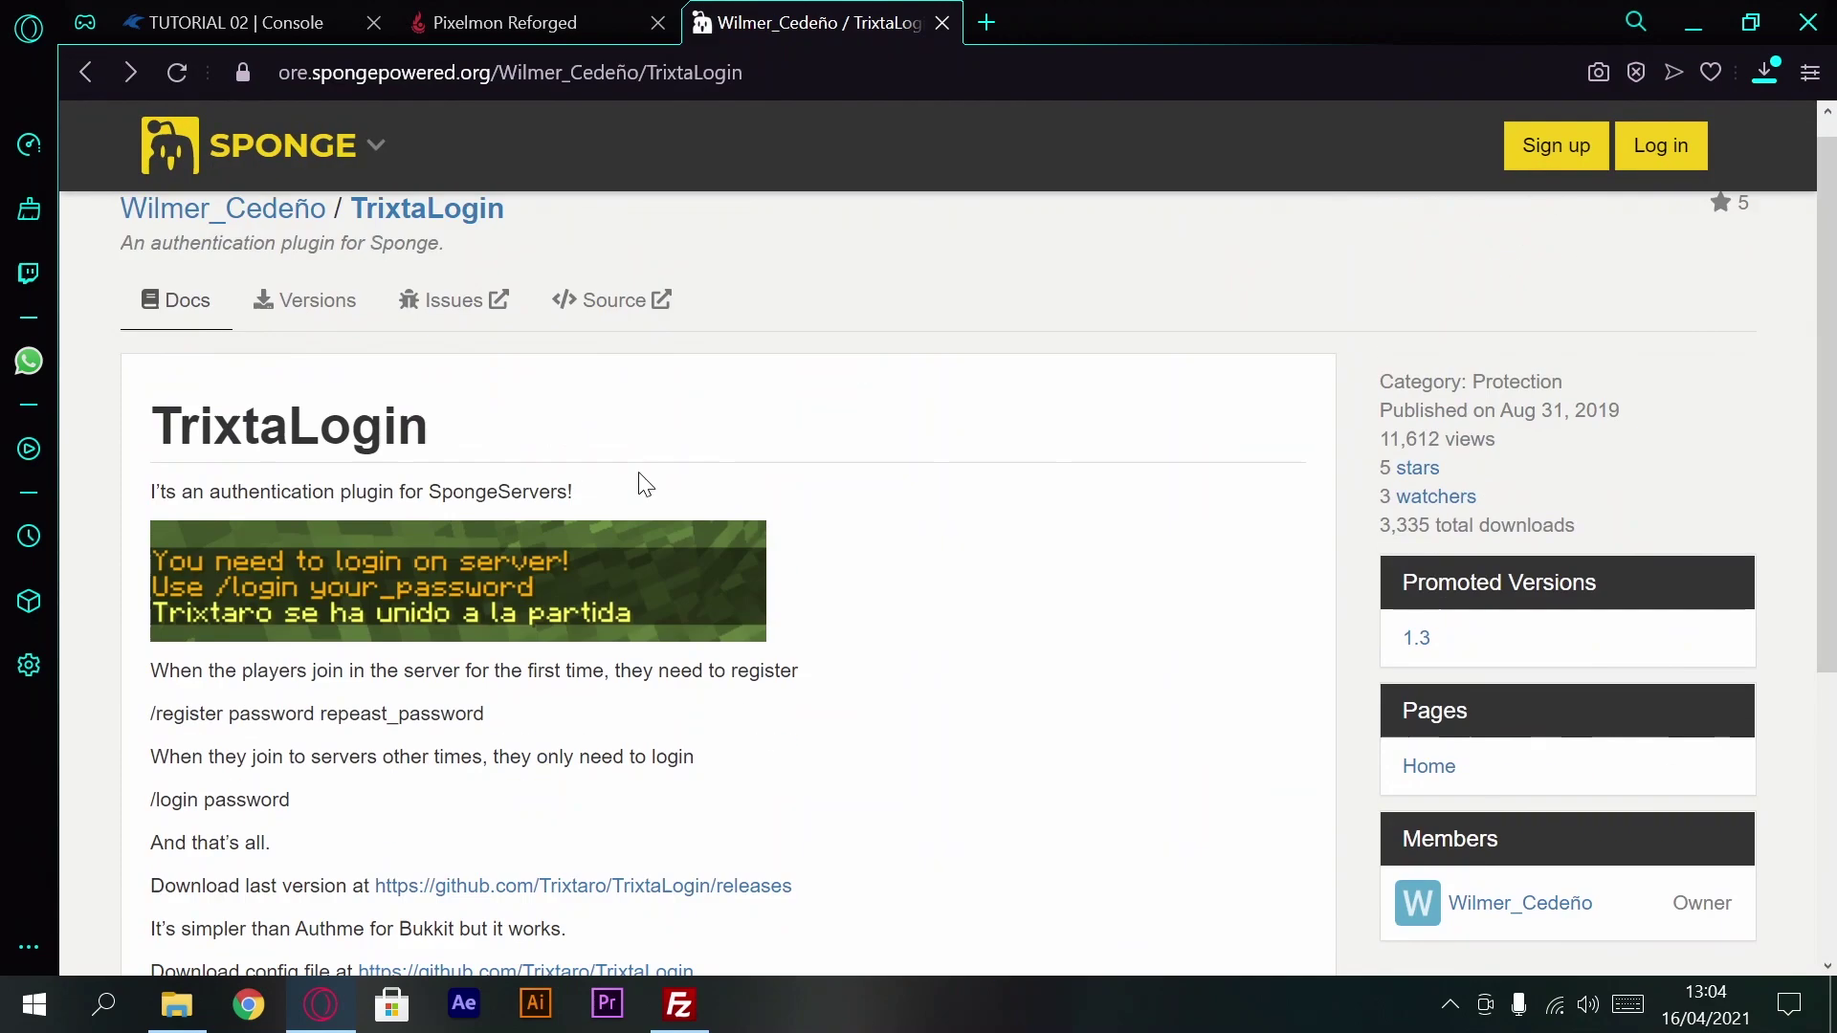
pyautogui.scroll(-2, 765, 555)
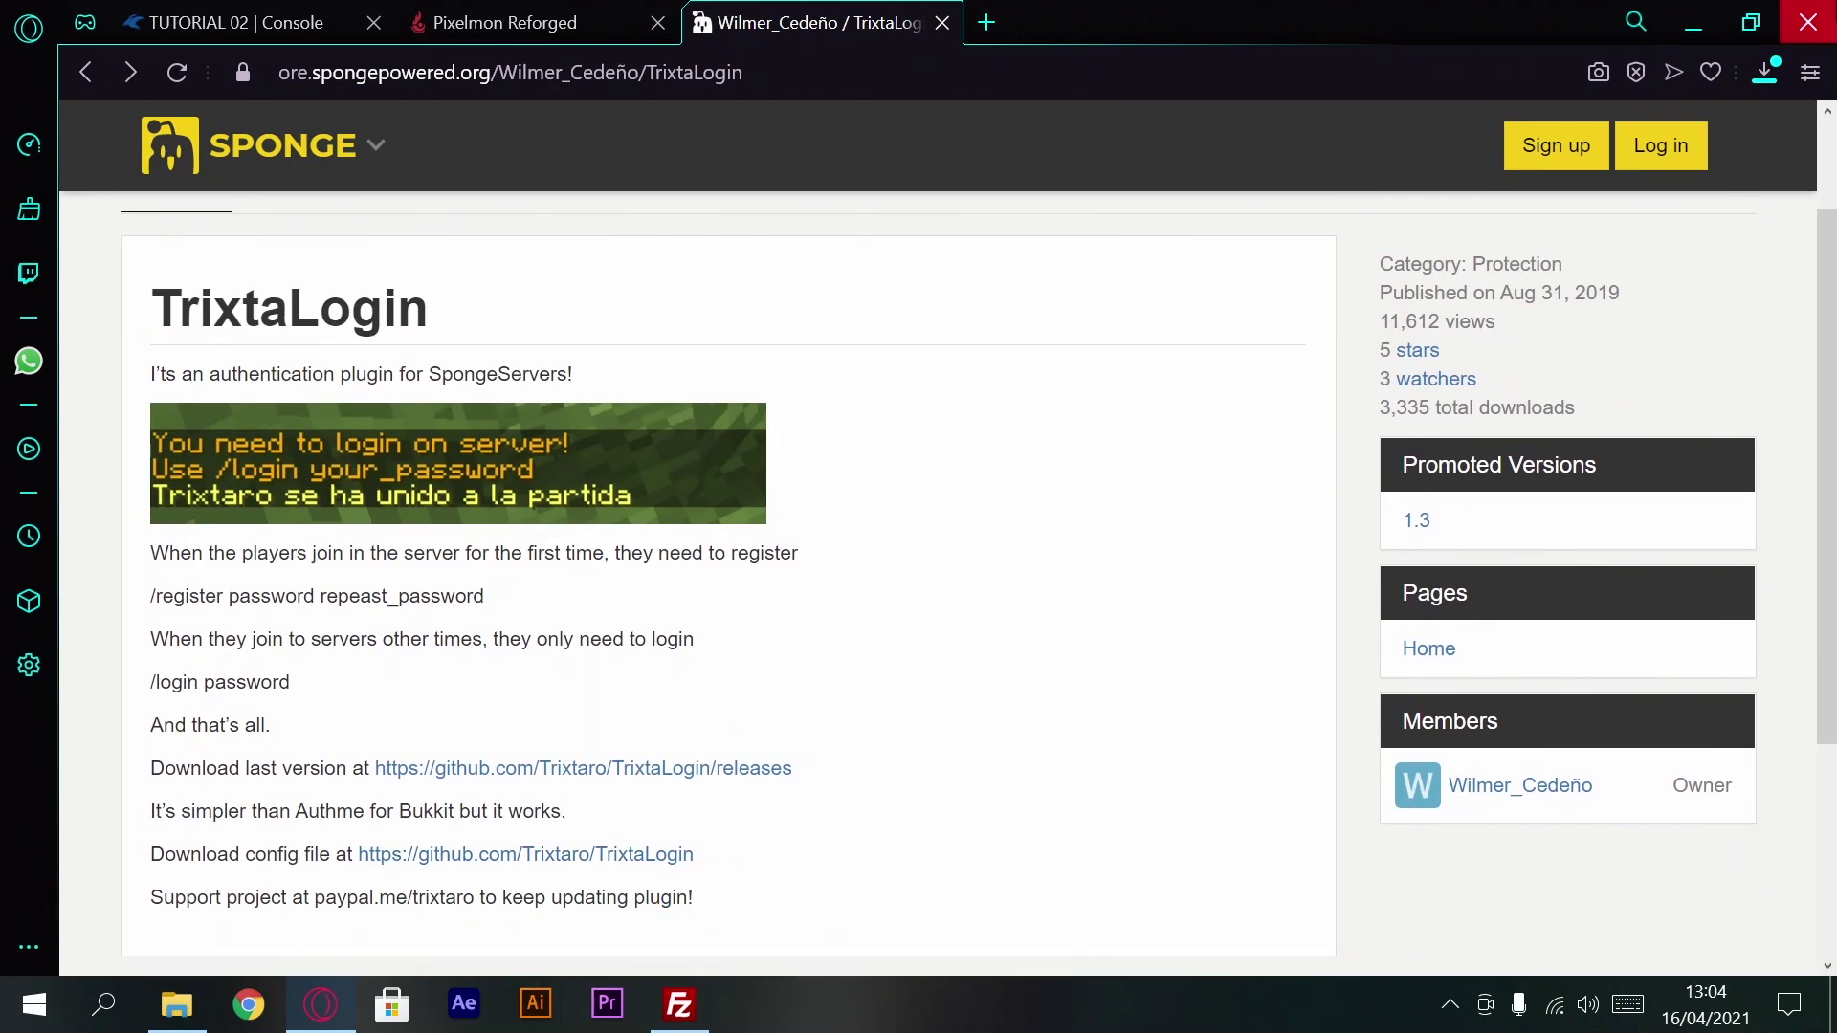
# Step: Minimize the open windows and place the Pixelmon and SpongeForge jar files side by side mid-desktop
pyautogui.click(1694, 21)
pyautogui.click(1668, 16)
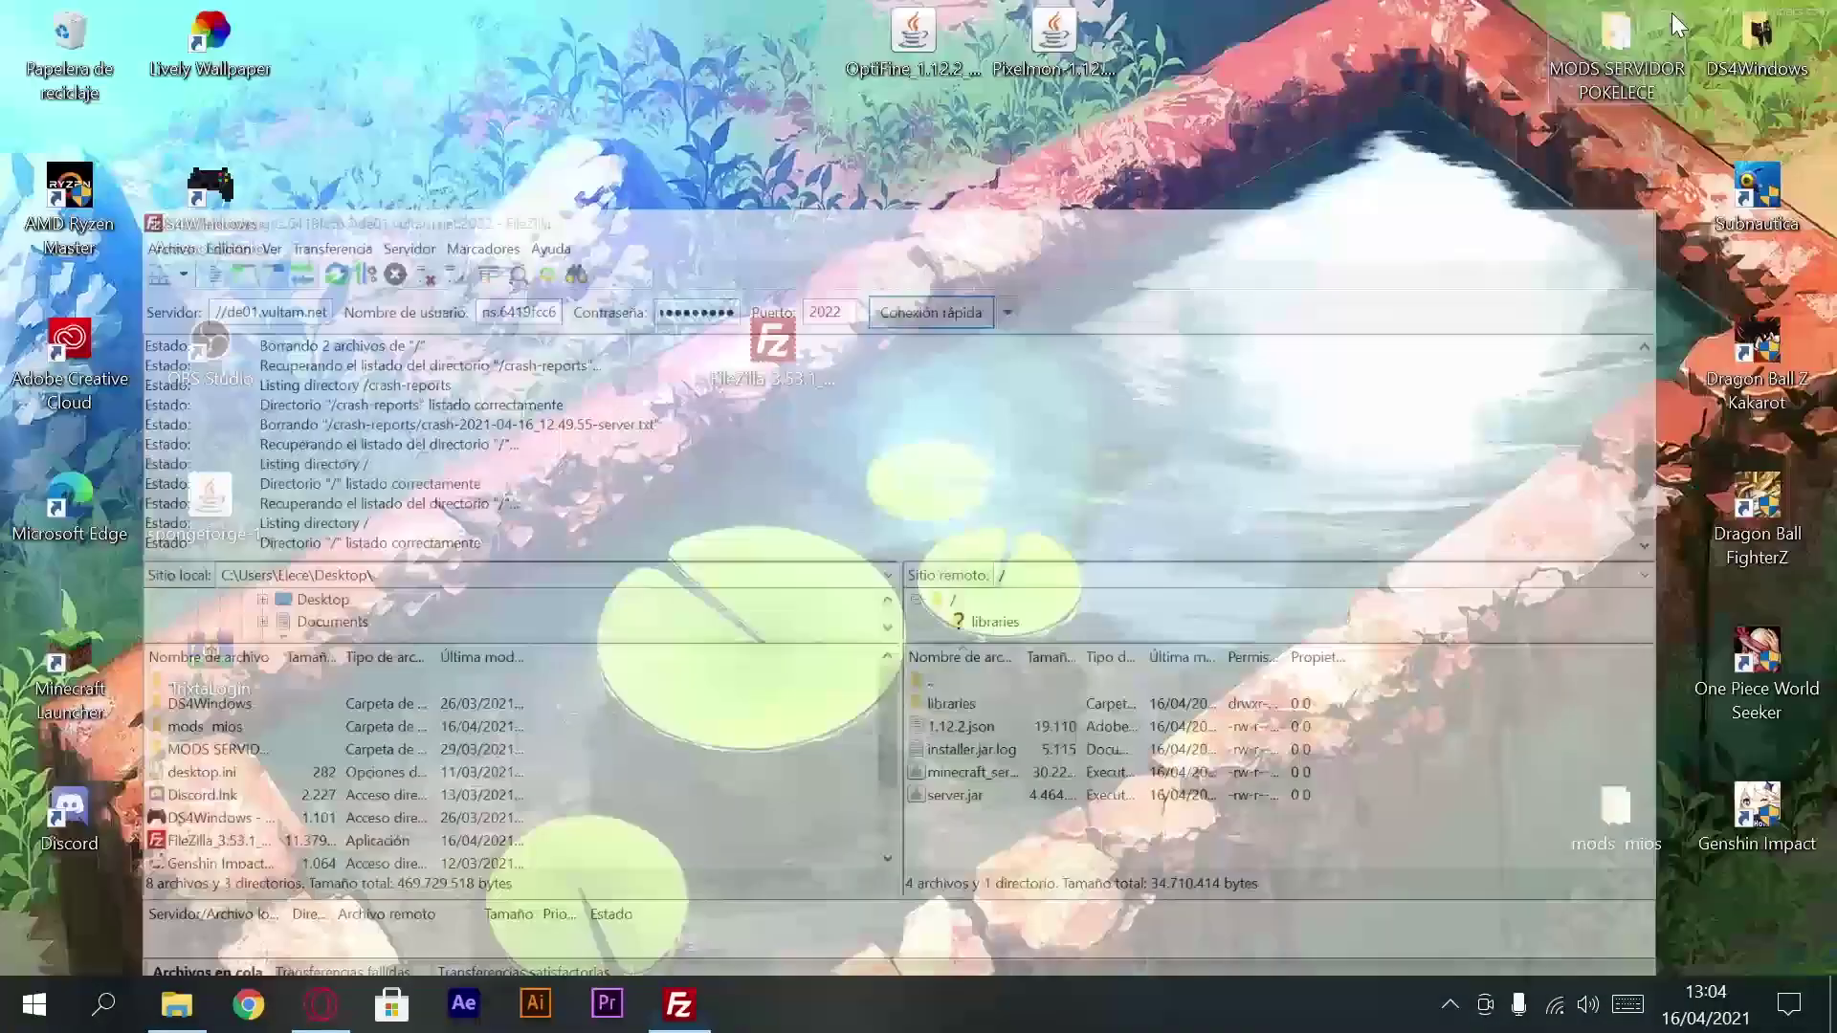
pyautogui.moveTo(1034, 72); pyautogui.dragTo(1185, 521)
pyautogui.moveTo(220, 514); pyautogui.dragTo(1062, 513)
# Step: Move the TrixtaLogin archive near the mod files on the desktop and extract it into a TrixtaLogin folder
pyautogui.moveTo(168, 684); pyautogui.dragTo(807, 507)
pyautogui.rightClick(808, 507)
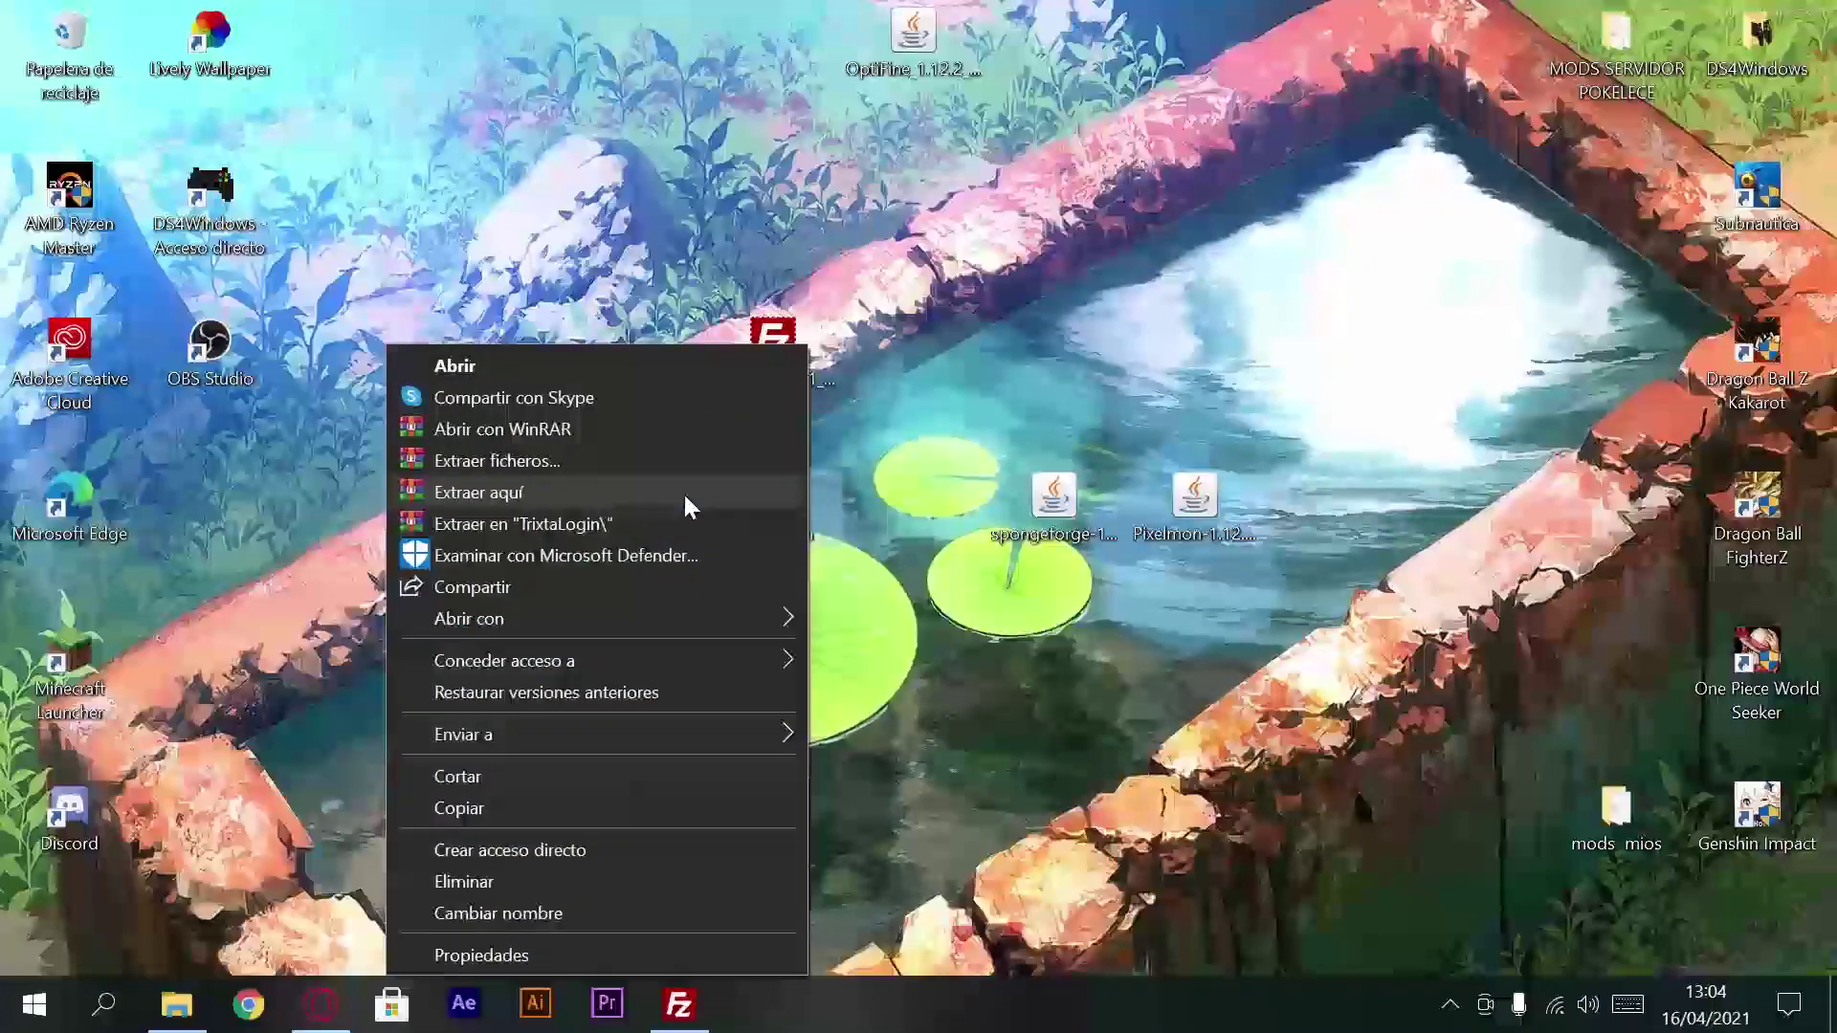
pyautogui.click(577, 526)
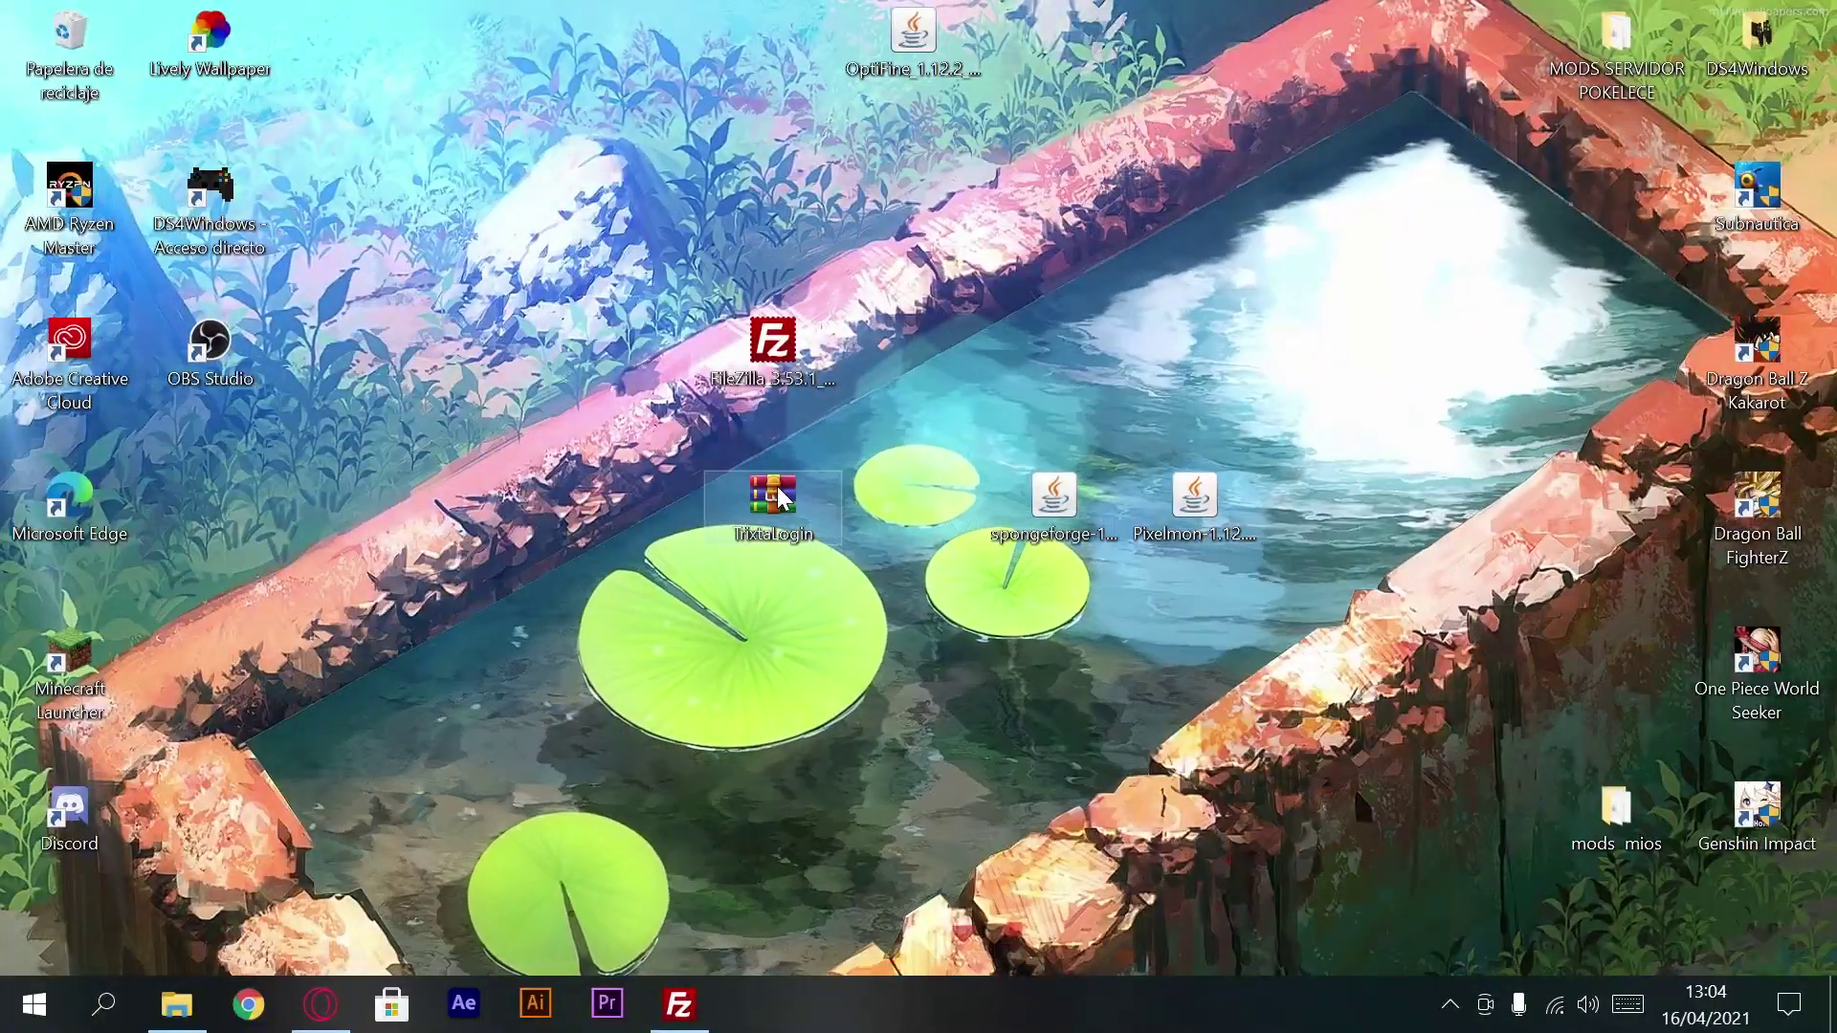
# Step: Set the TrixtaLogin archive aside, line up its extracted folder with the Pixelmon and SpongeForge jars, and check the folder's contents
pyautogui.moveTo(777, 486); pyautogui.dragTo(346, 28)
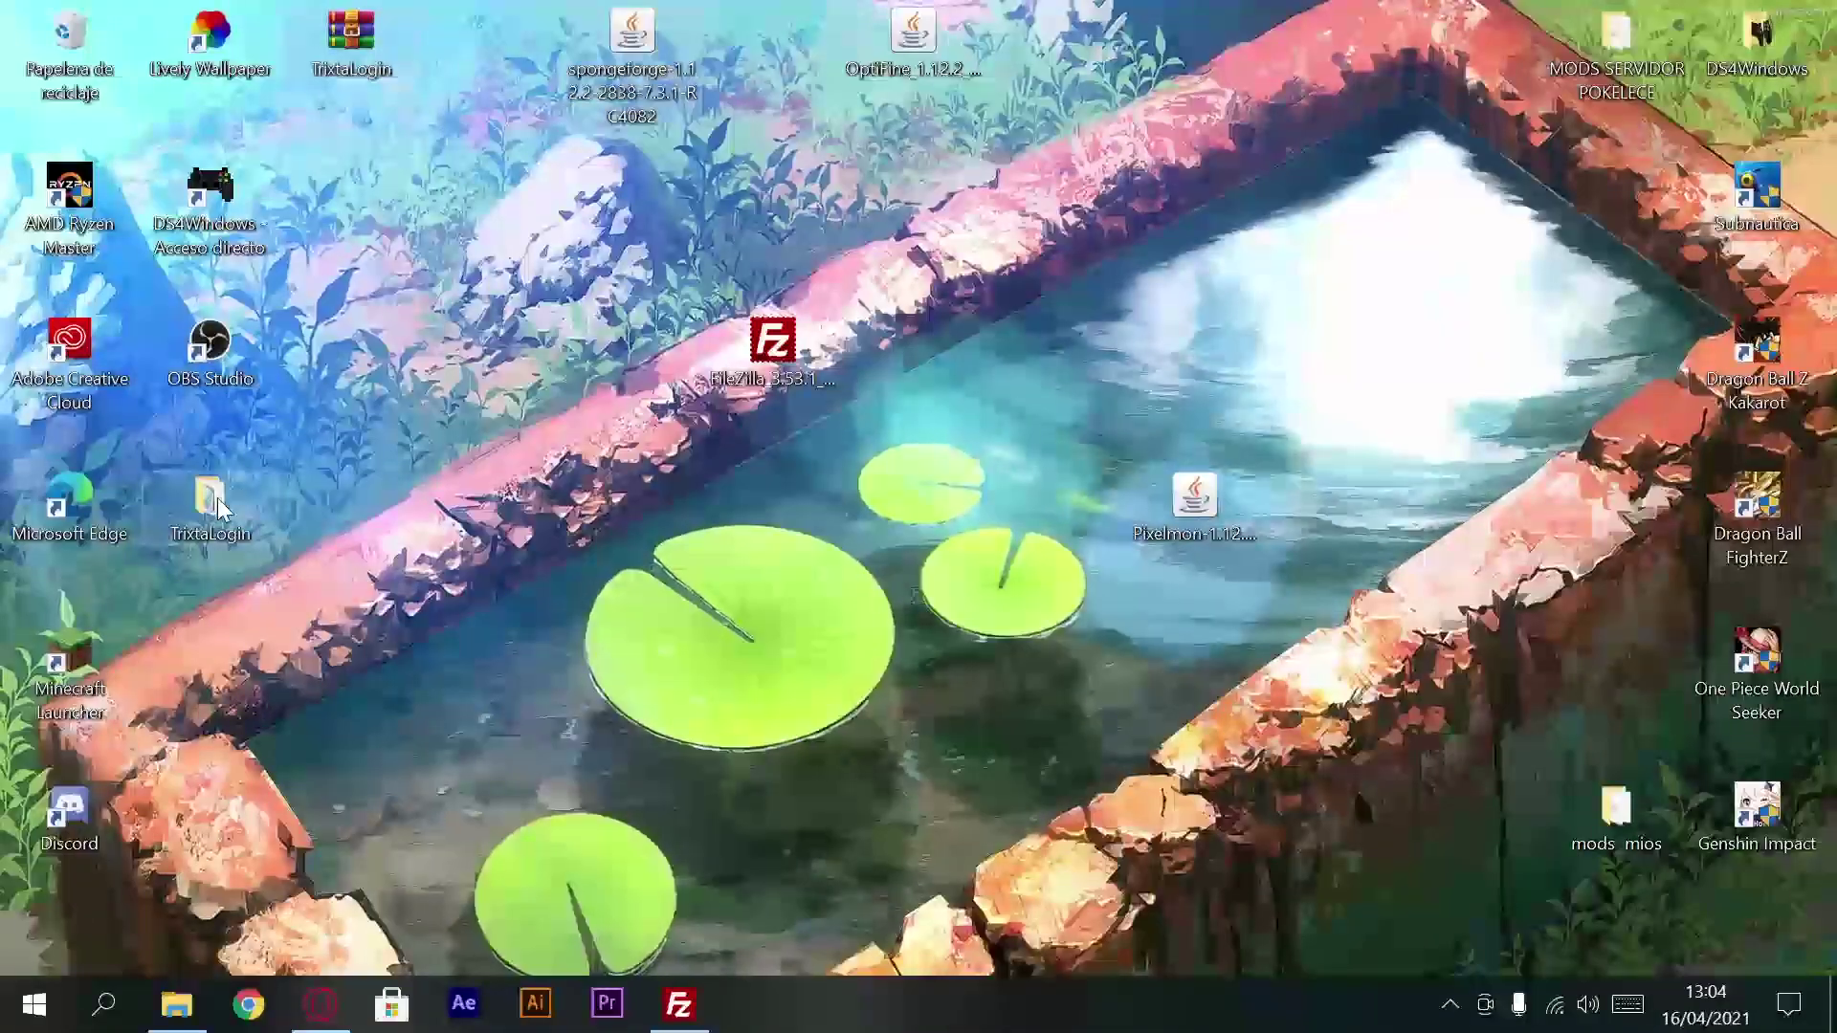
pyautogui.moveTo(196, 521); pyautogui.dragTo(1036, 513)
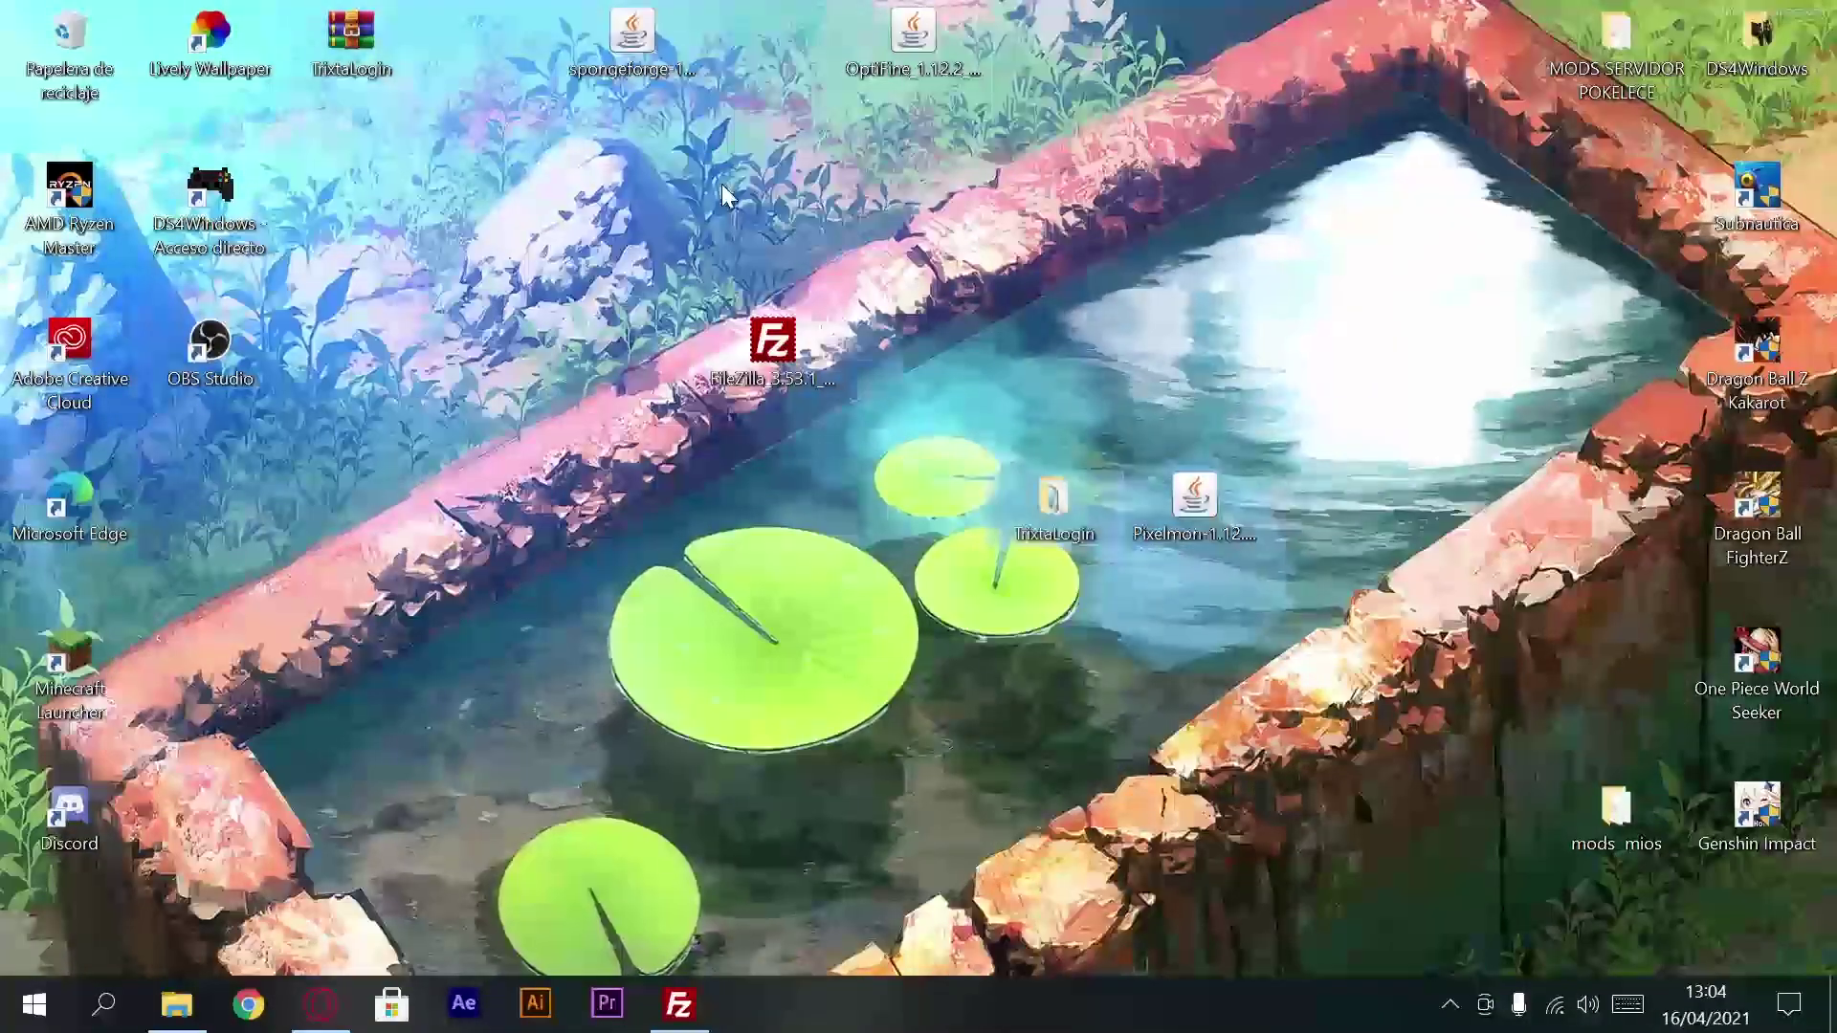
pyautogui.moveTo(632, 38); pyautogui.dragTo(1330, 469)
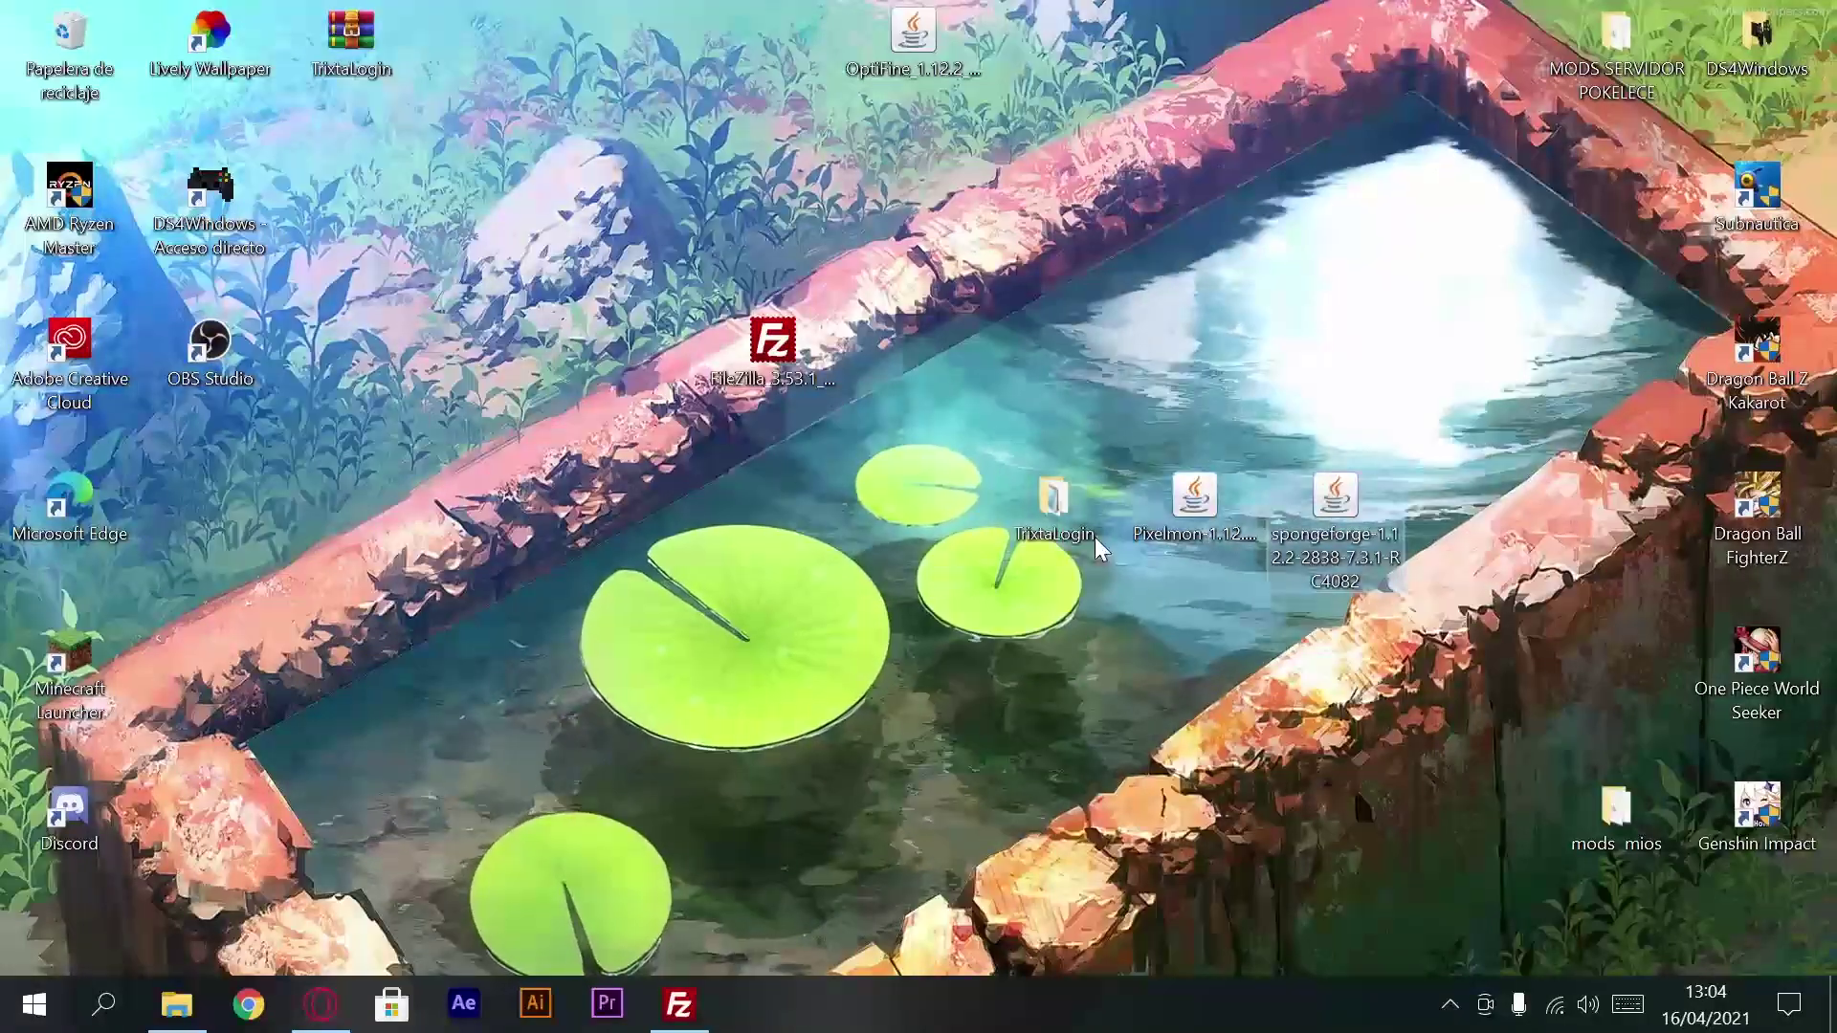
pyautogui.doubleClick(1066, 509)
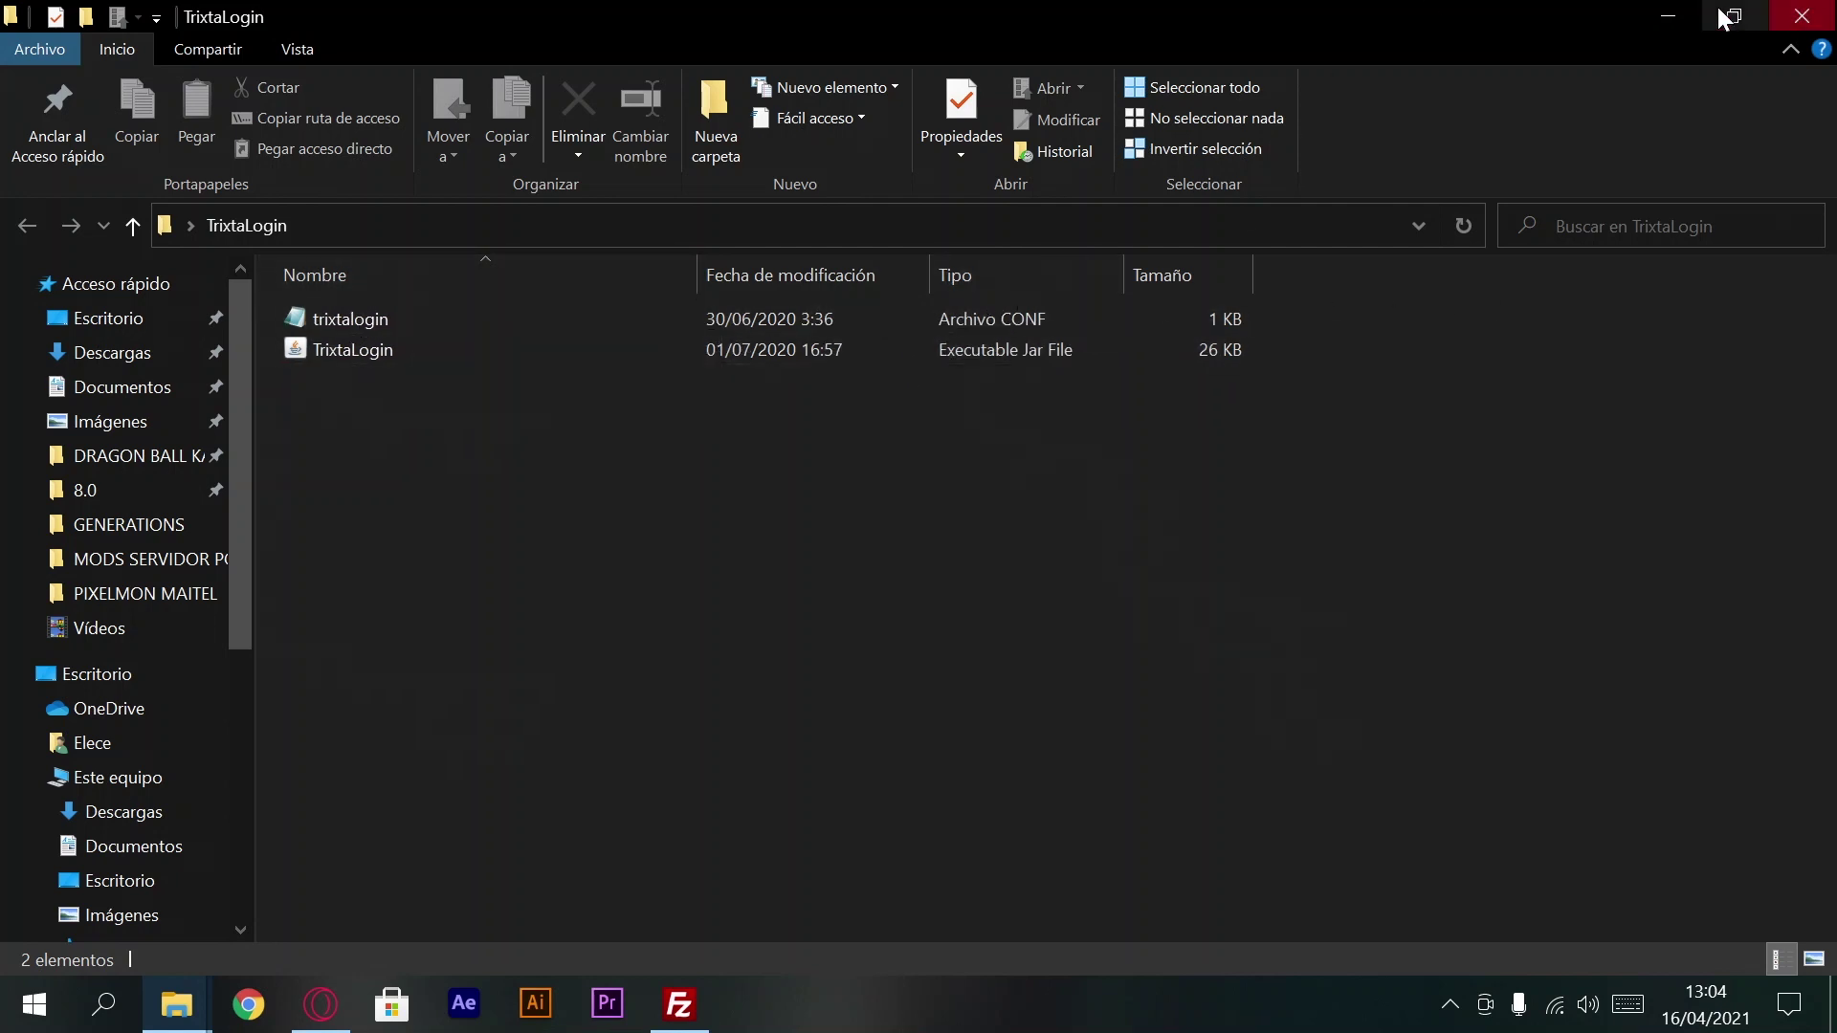
pyautogui.click(1665, 16)
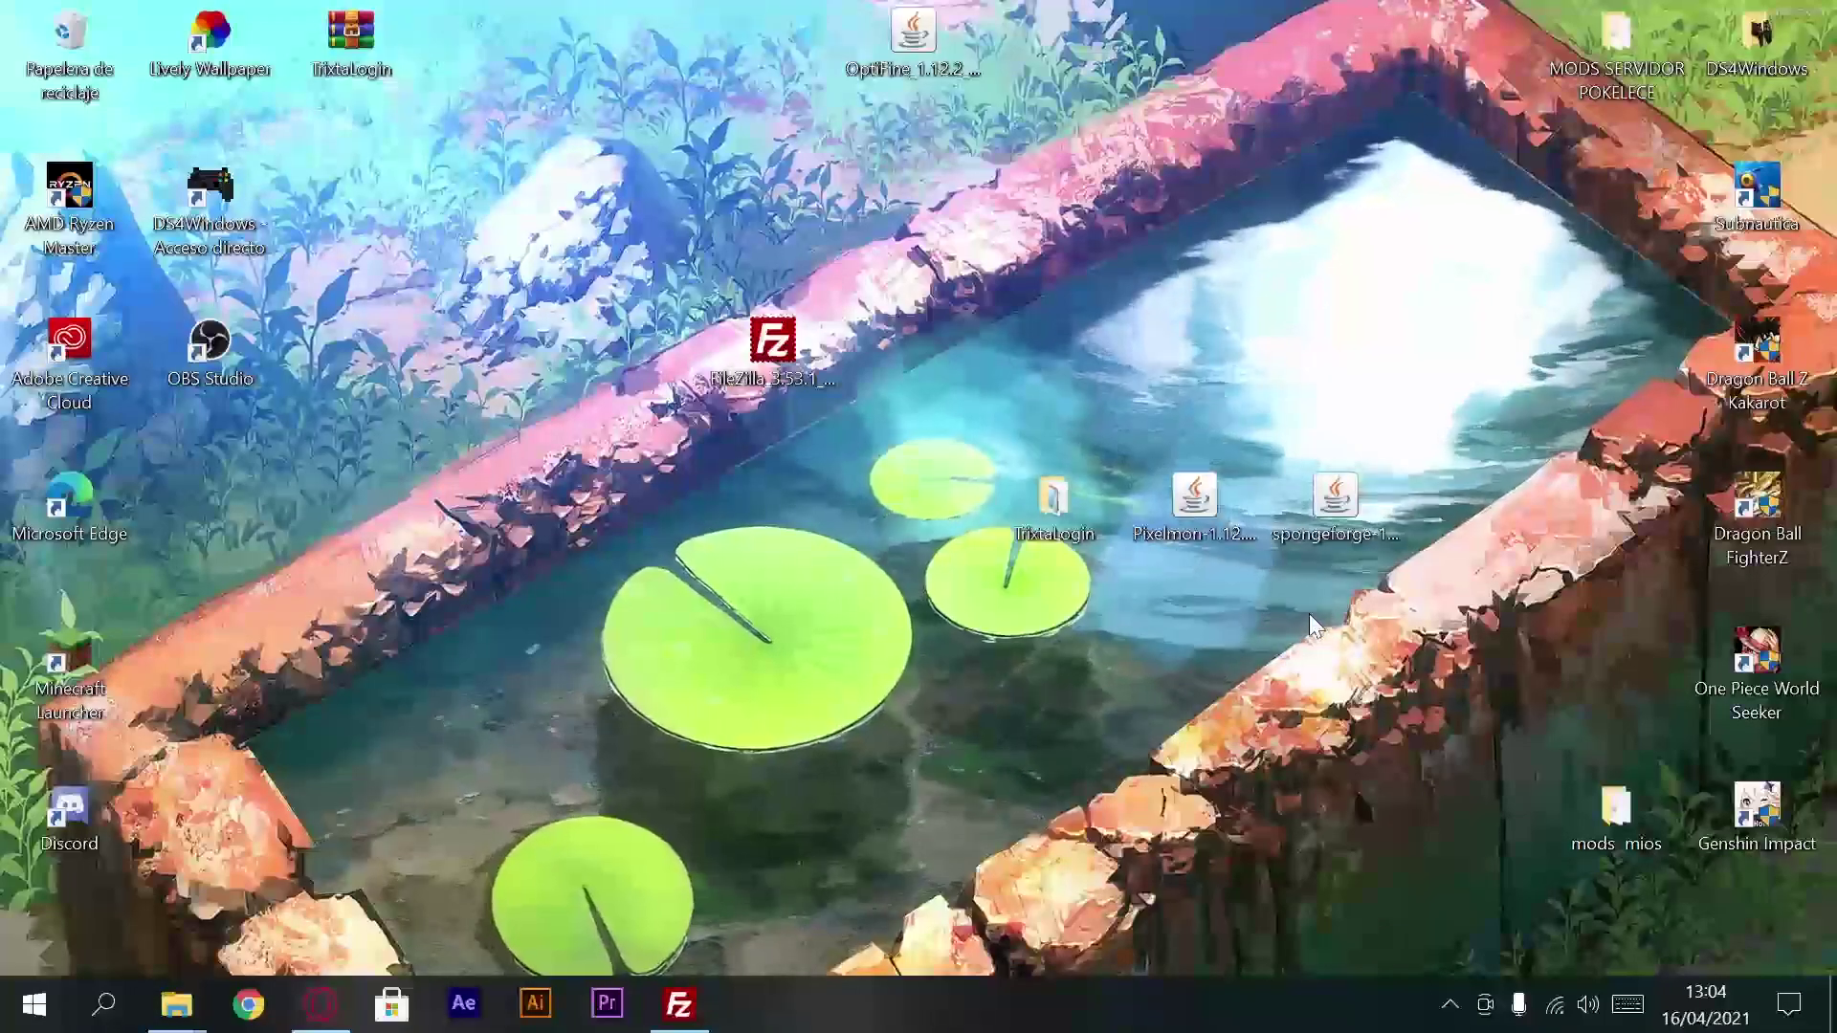
# Step: Switch to FileZilla, refresh the server's root directory listing and open the remote mods folder
pyautogui.click(682, 995)
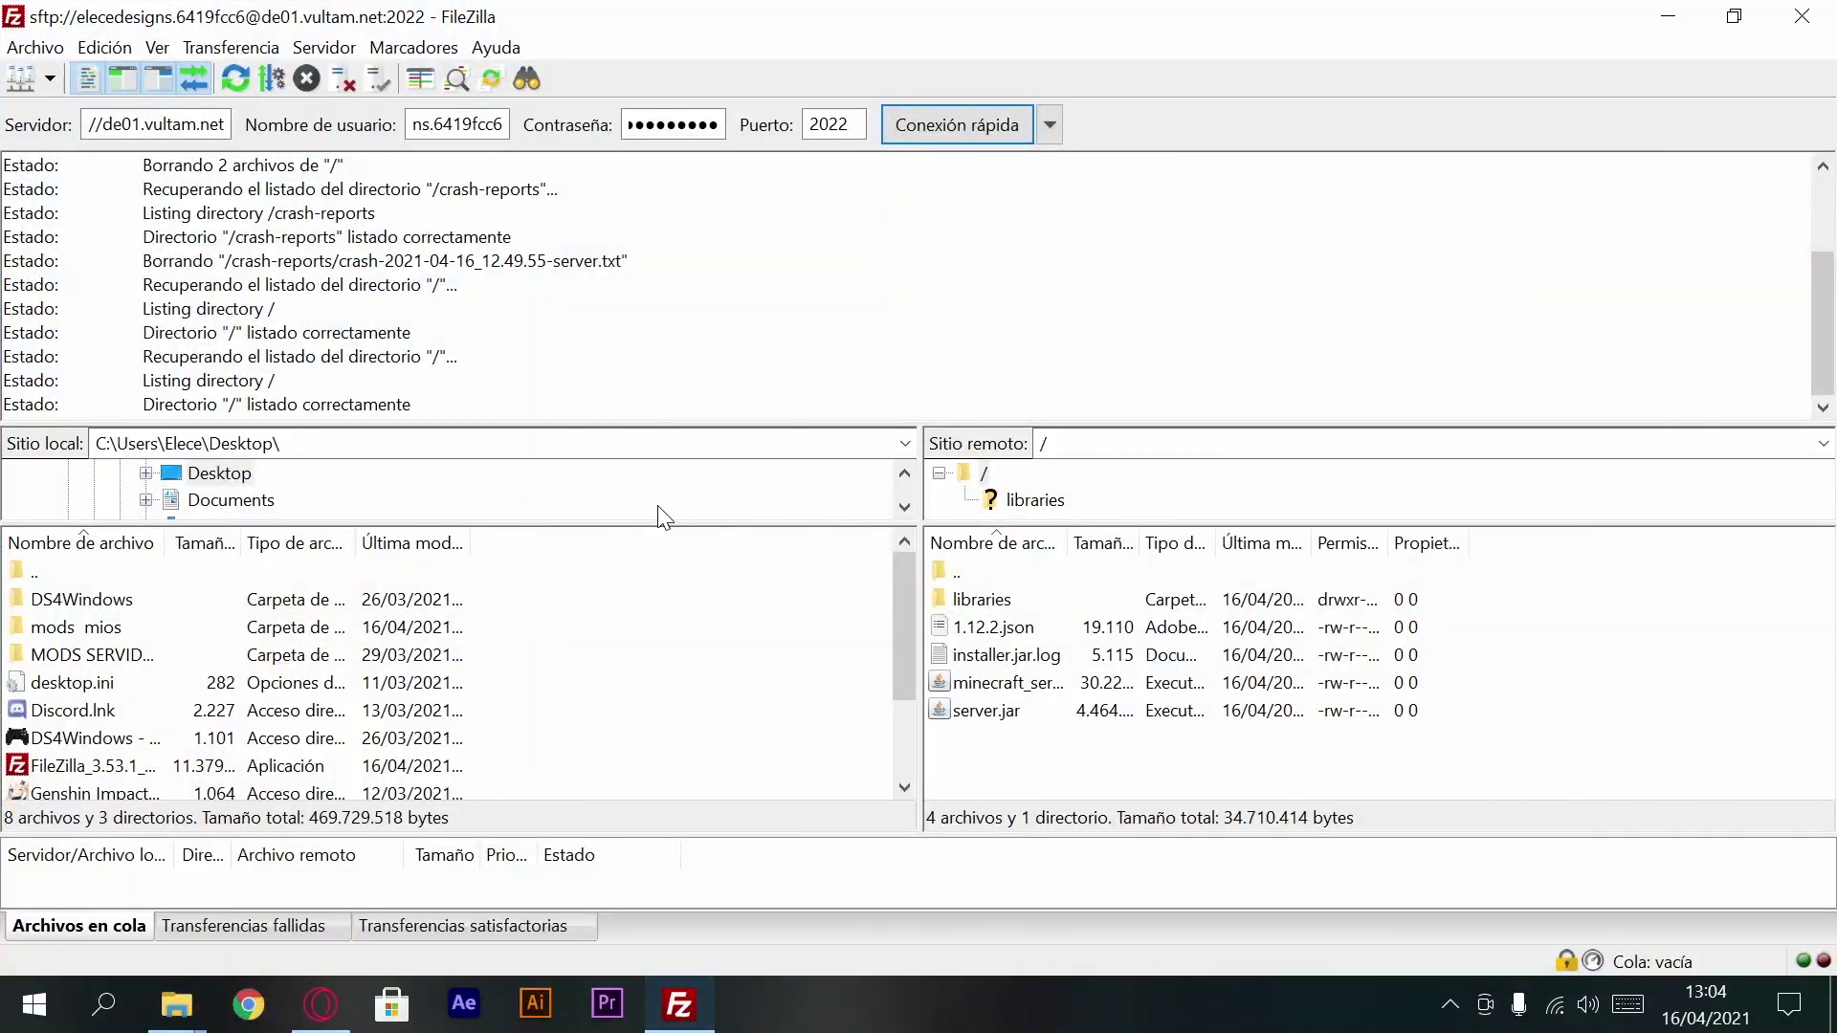
pyautogui.rightClick(1041, 756)
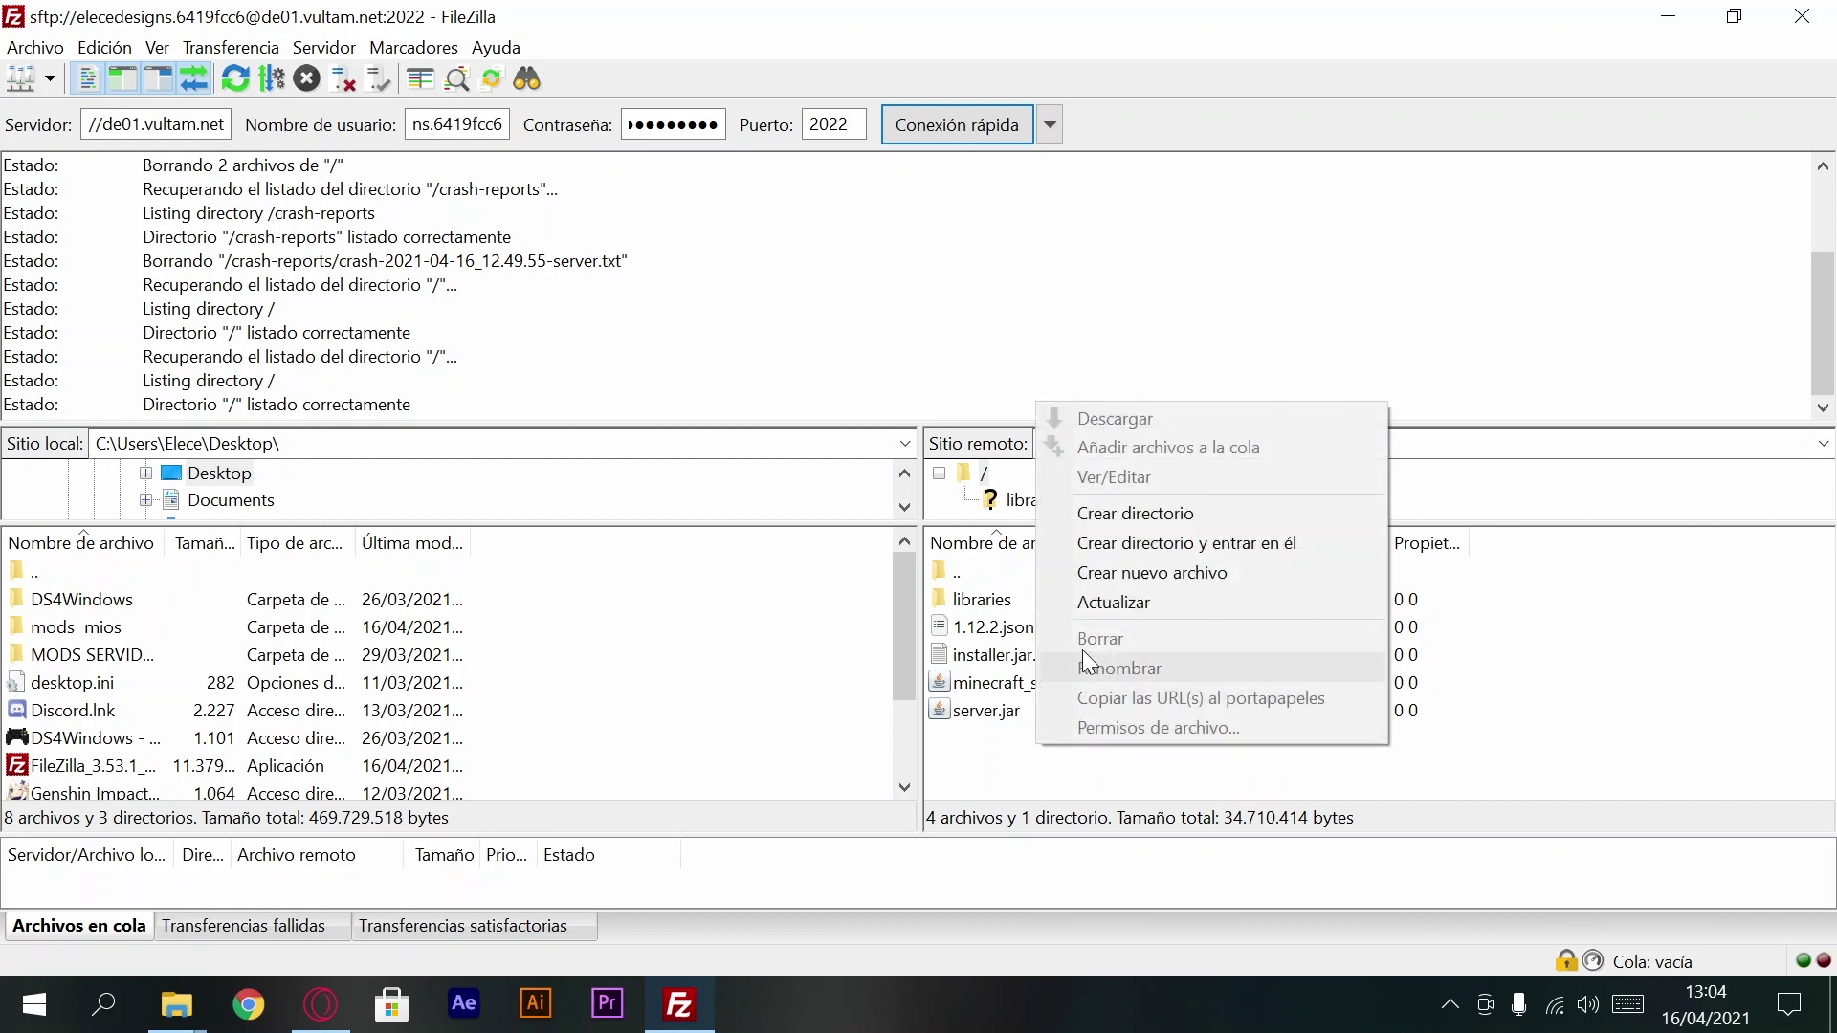
pyautogui.click(1105, 607)
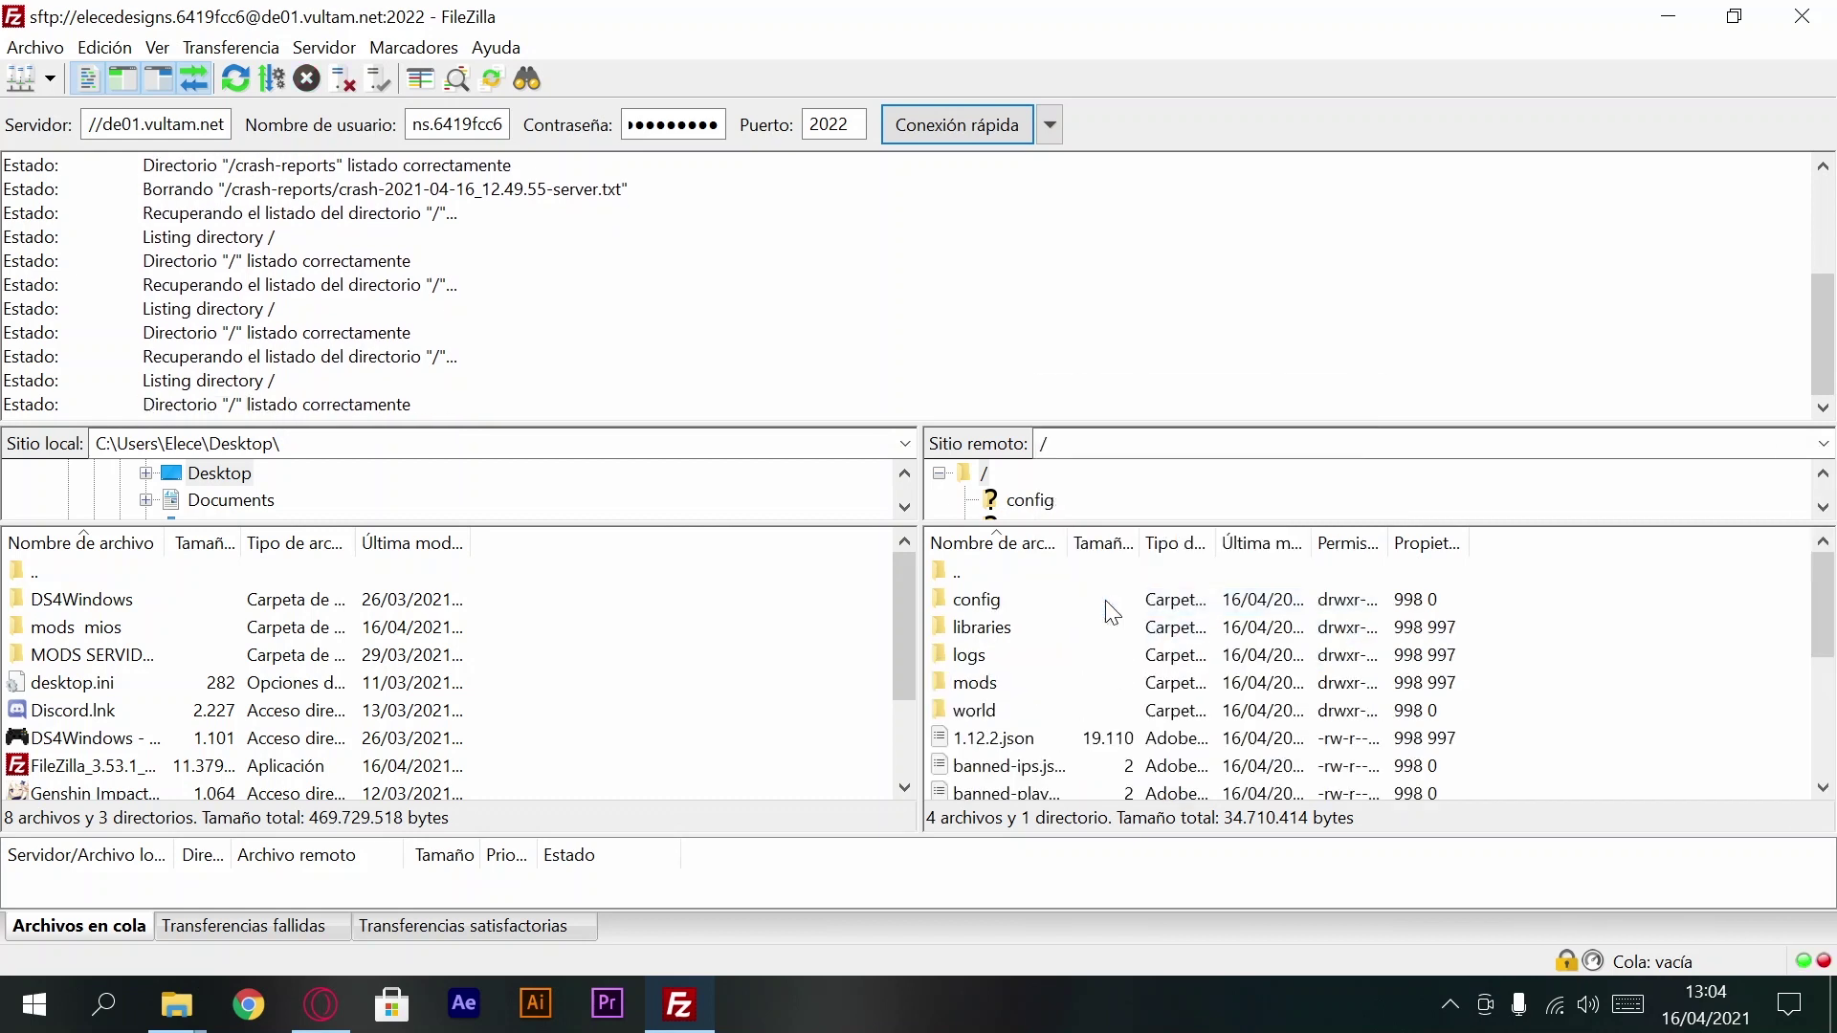
pyautogui.click(976, 684)
pyautogui.click(1004, 685)
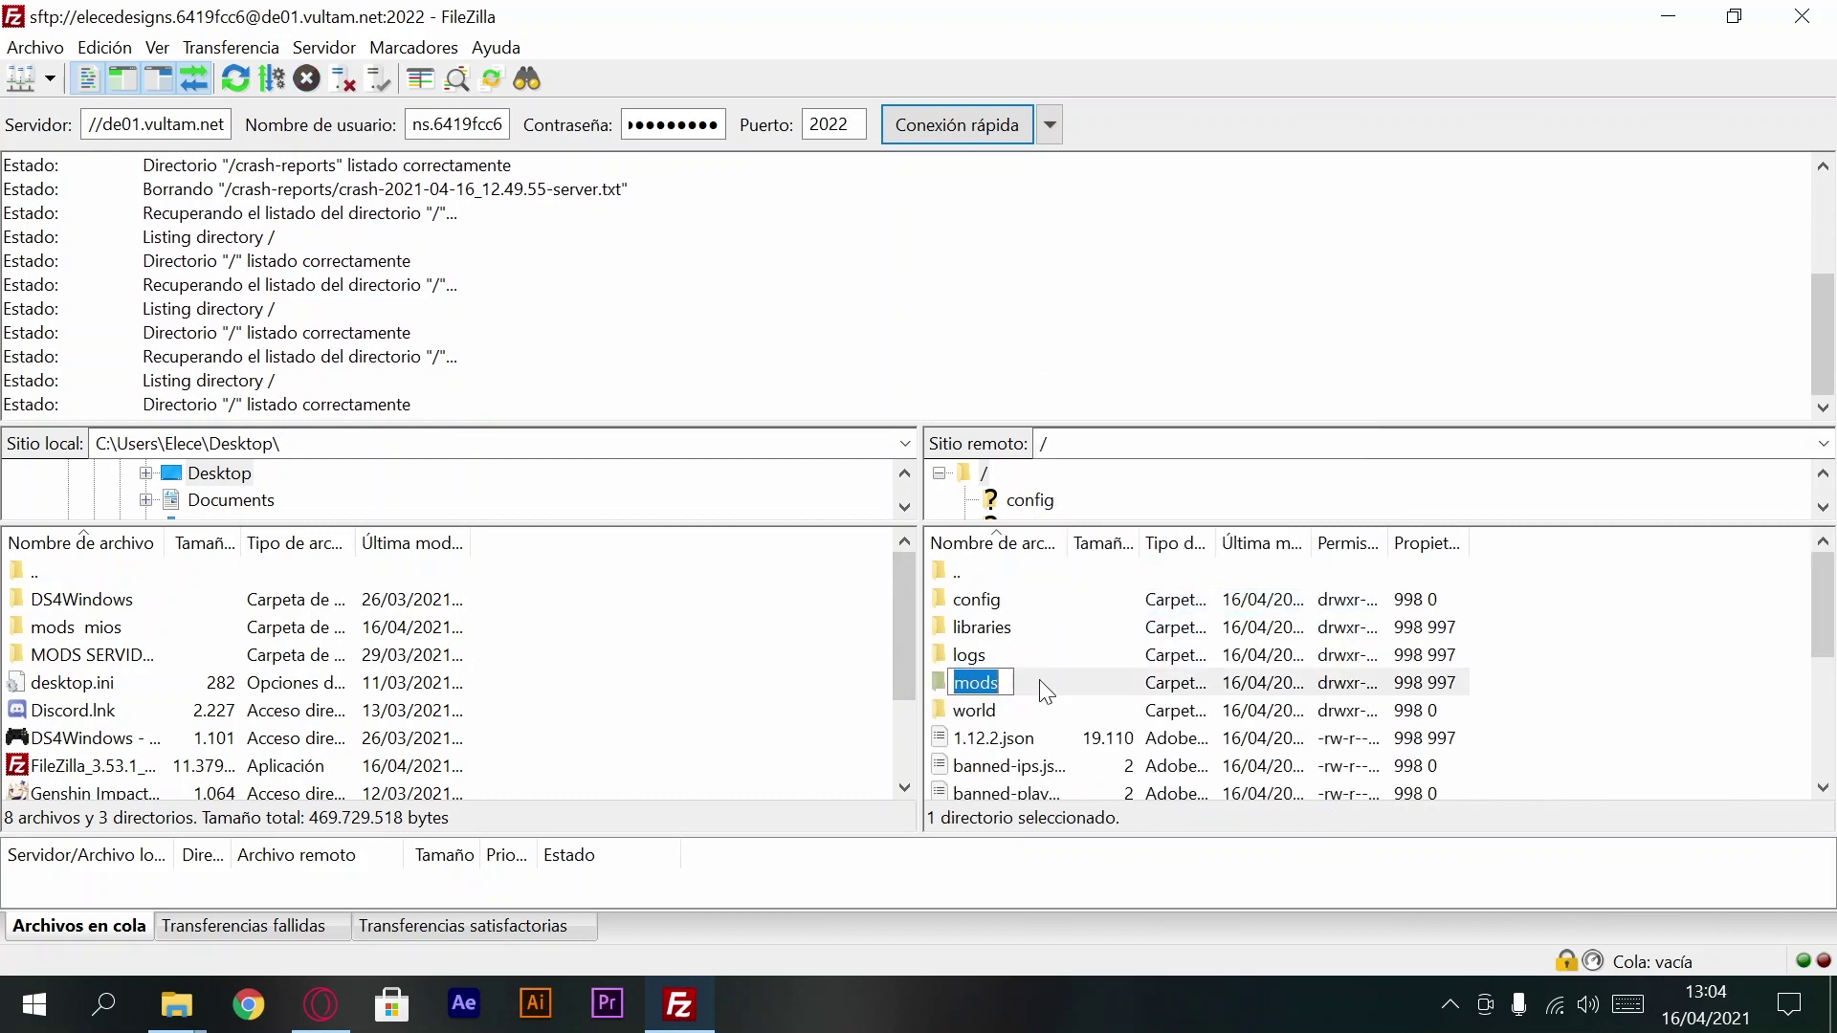
pyautogui.doubleClick(1041, 679)
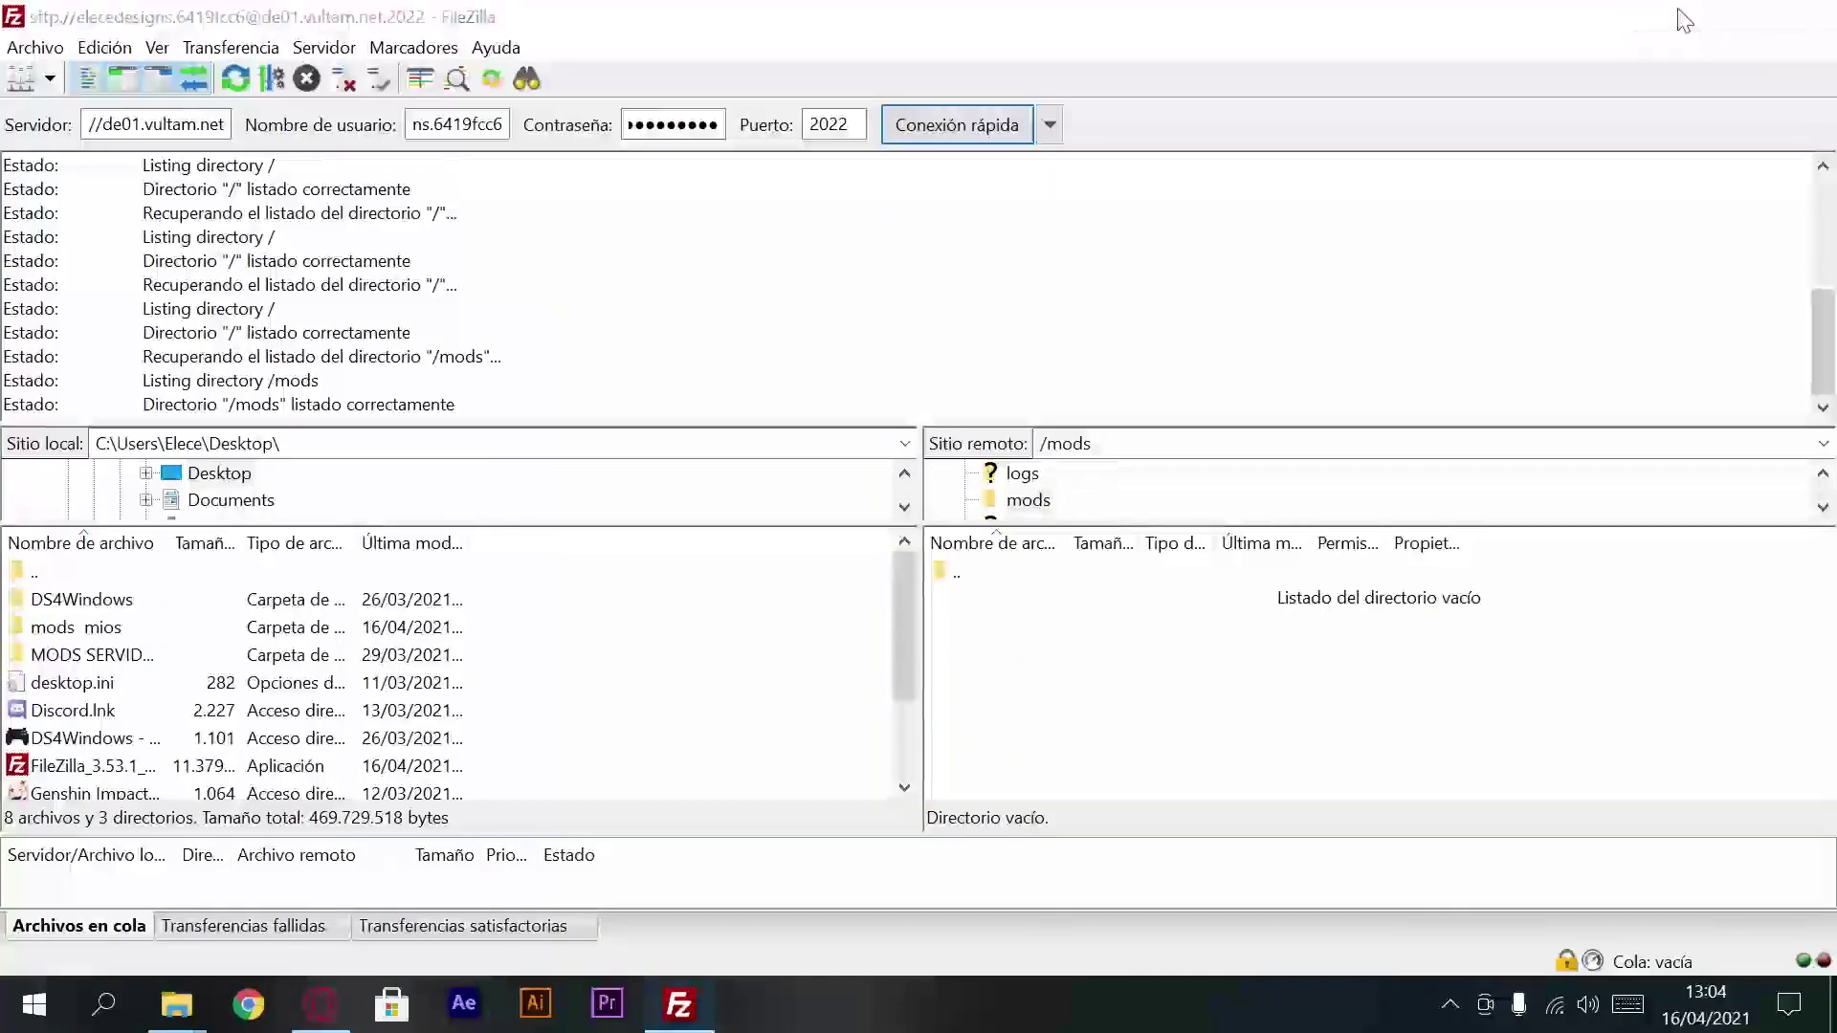
# Step: Upload the Pixelmon and SpongeForge jar files from the desktop to the server's mods folder and enlarge the transfer queue area
pyautogui.click(1684, 19)
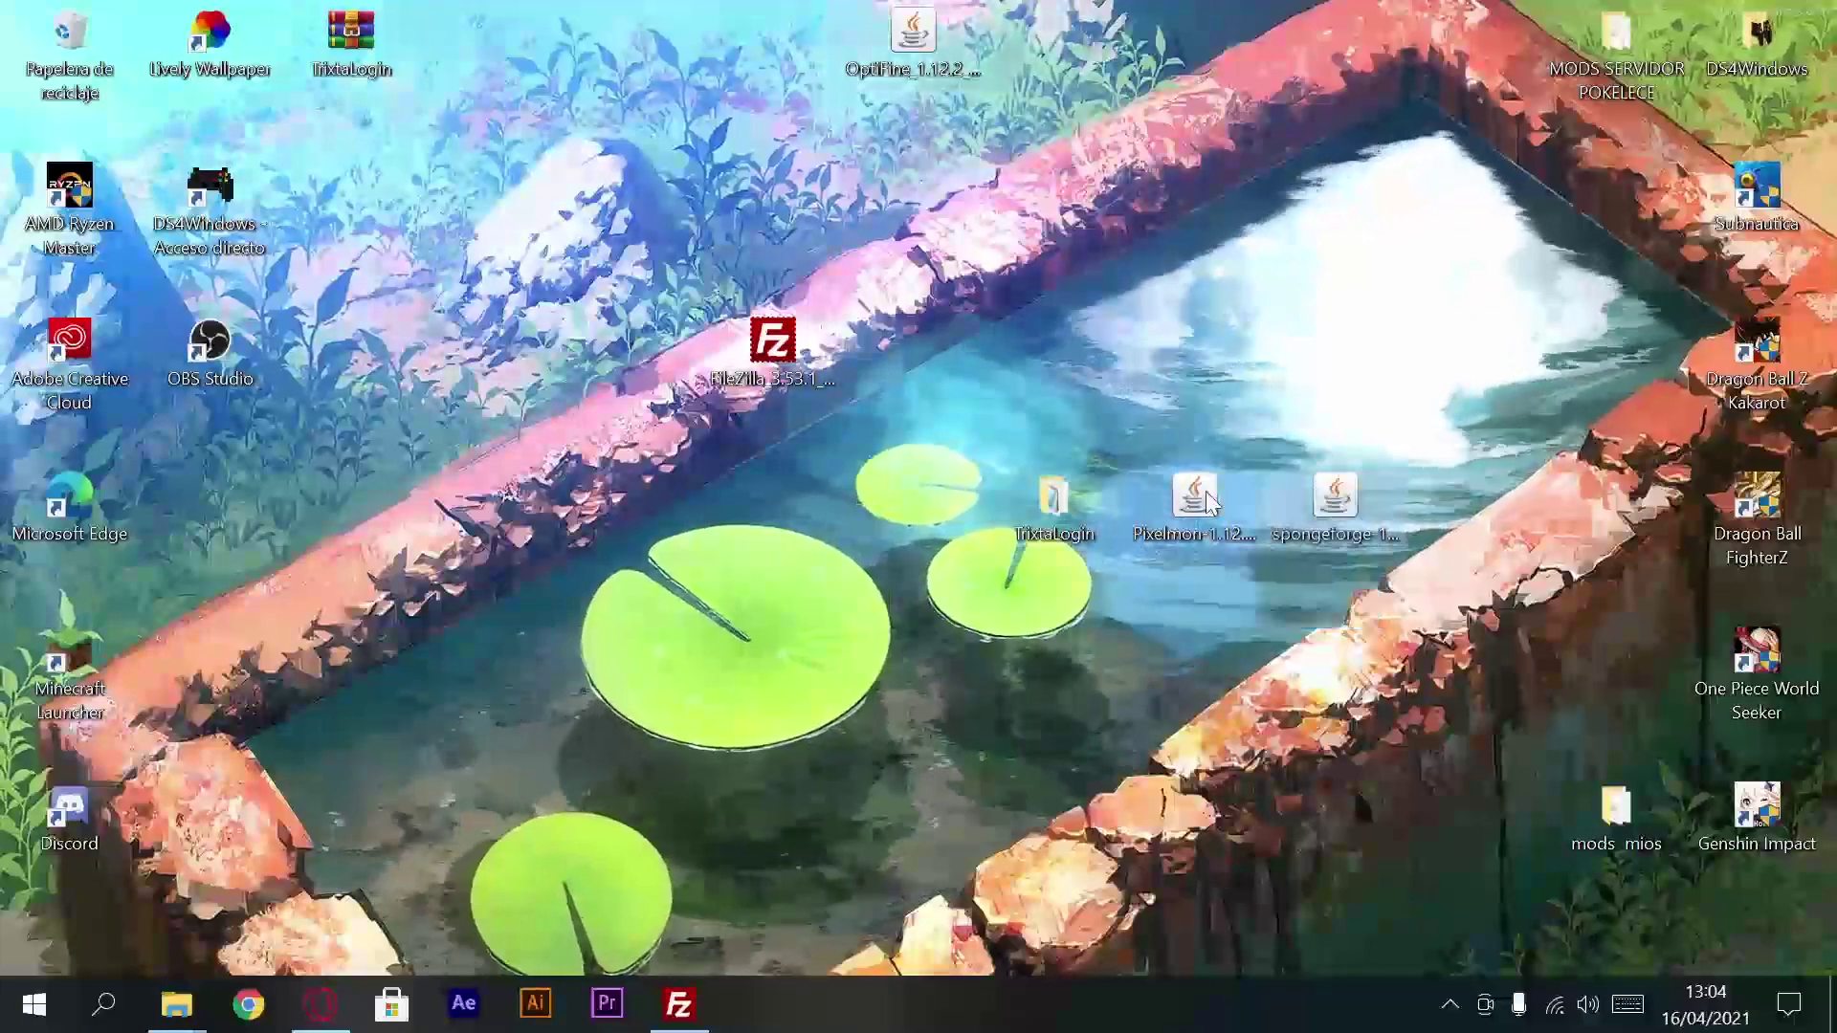
pyautogui.moveTo(1315, 513); pyautogui.dragTo(1341, 624)
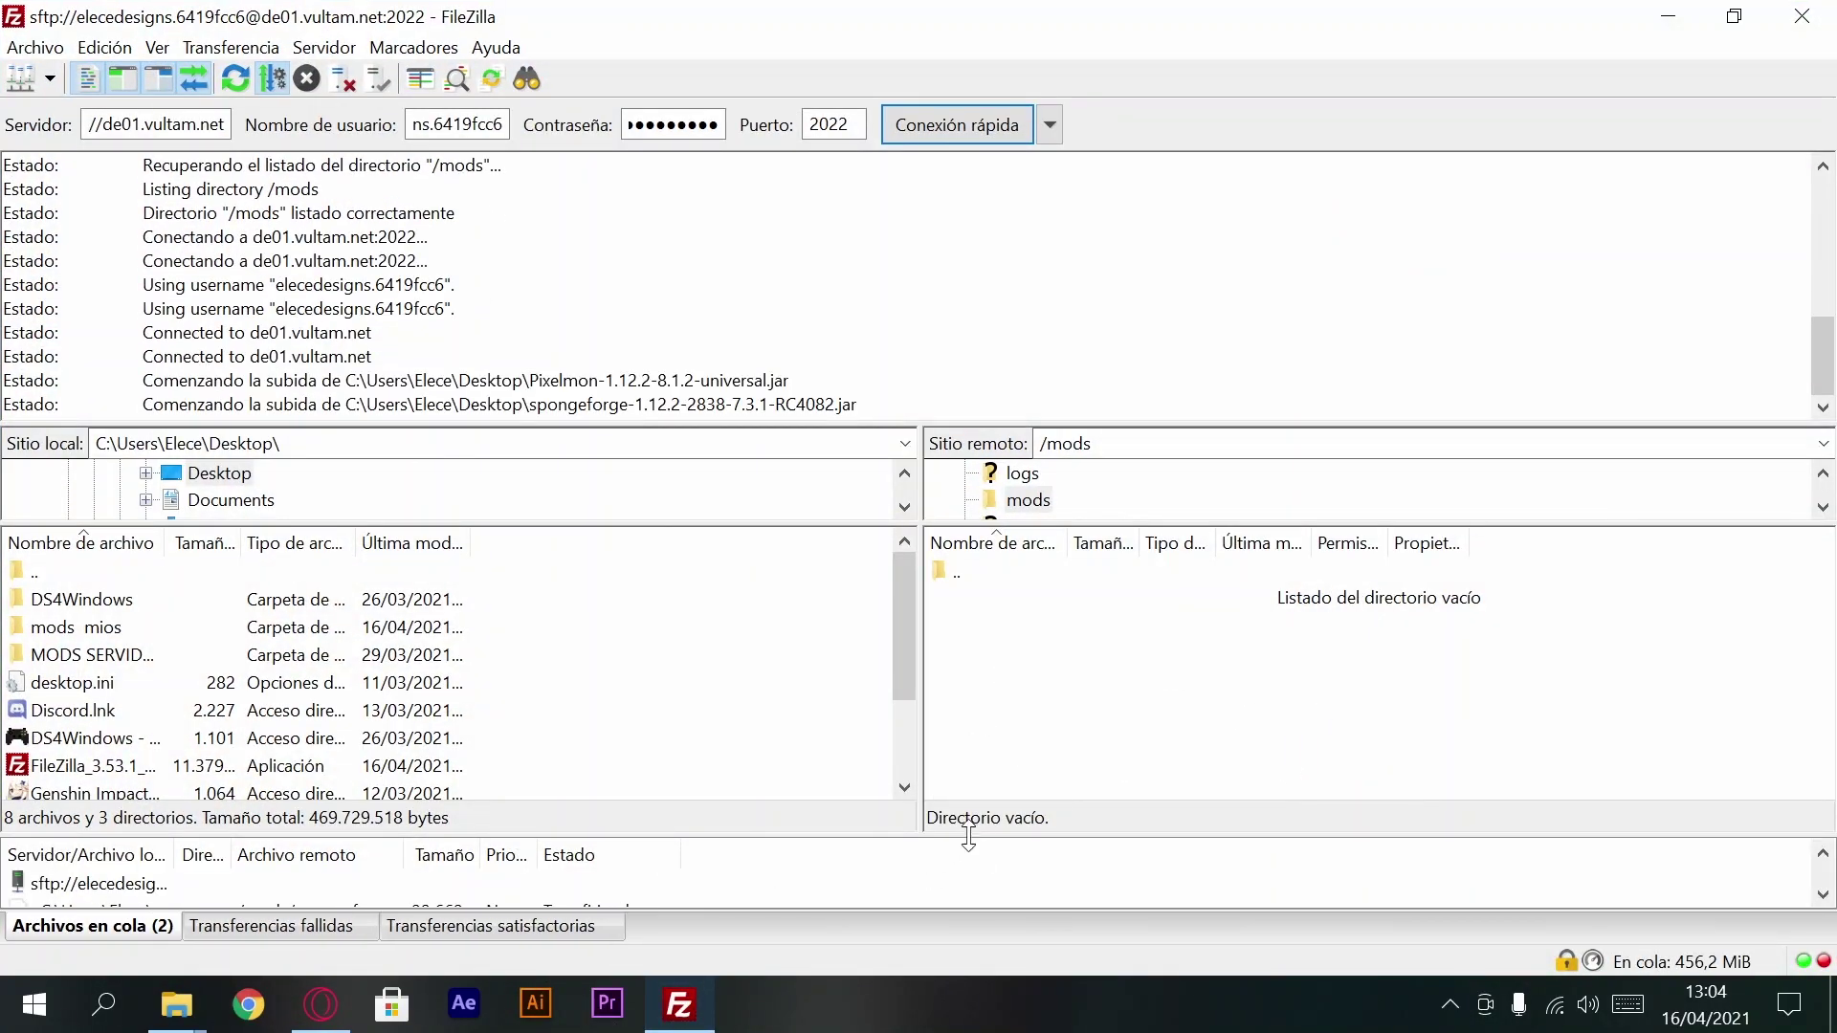
pyautogui.moveTo(968, 839); pyautogui.dragTo(957, 689)
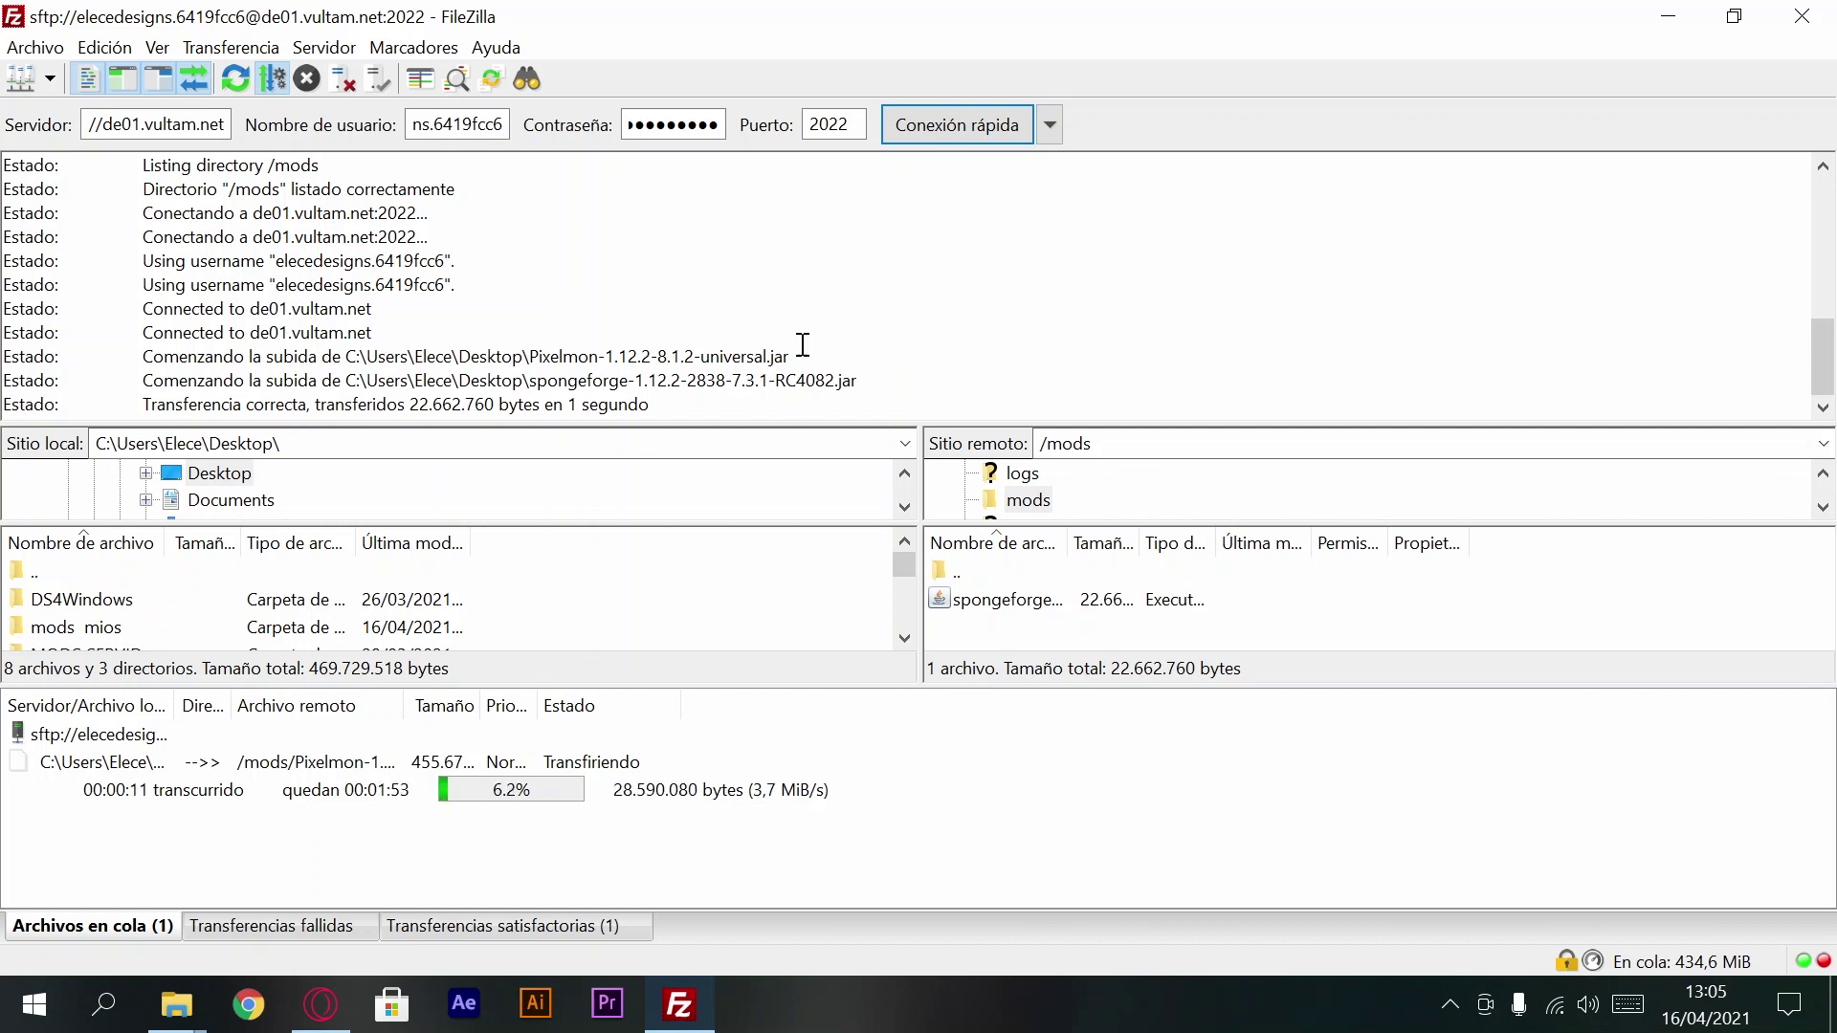
# Step: Open trixtalogin.conf from the desktop TrixtaLogin folder, set server_name to "POKELECE" and save the file
pyautogui.click(1668, 16)
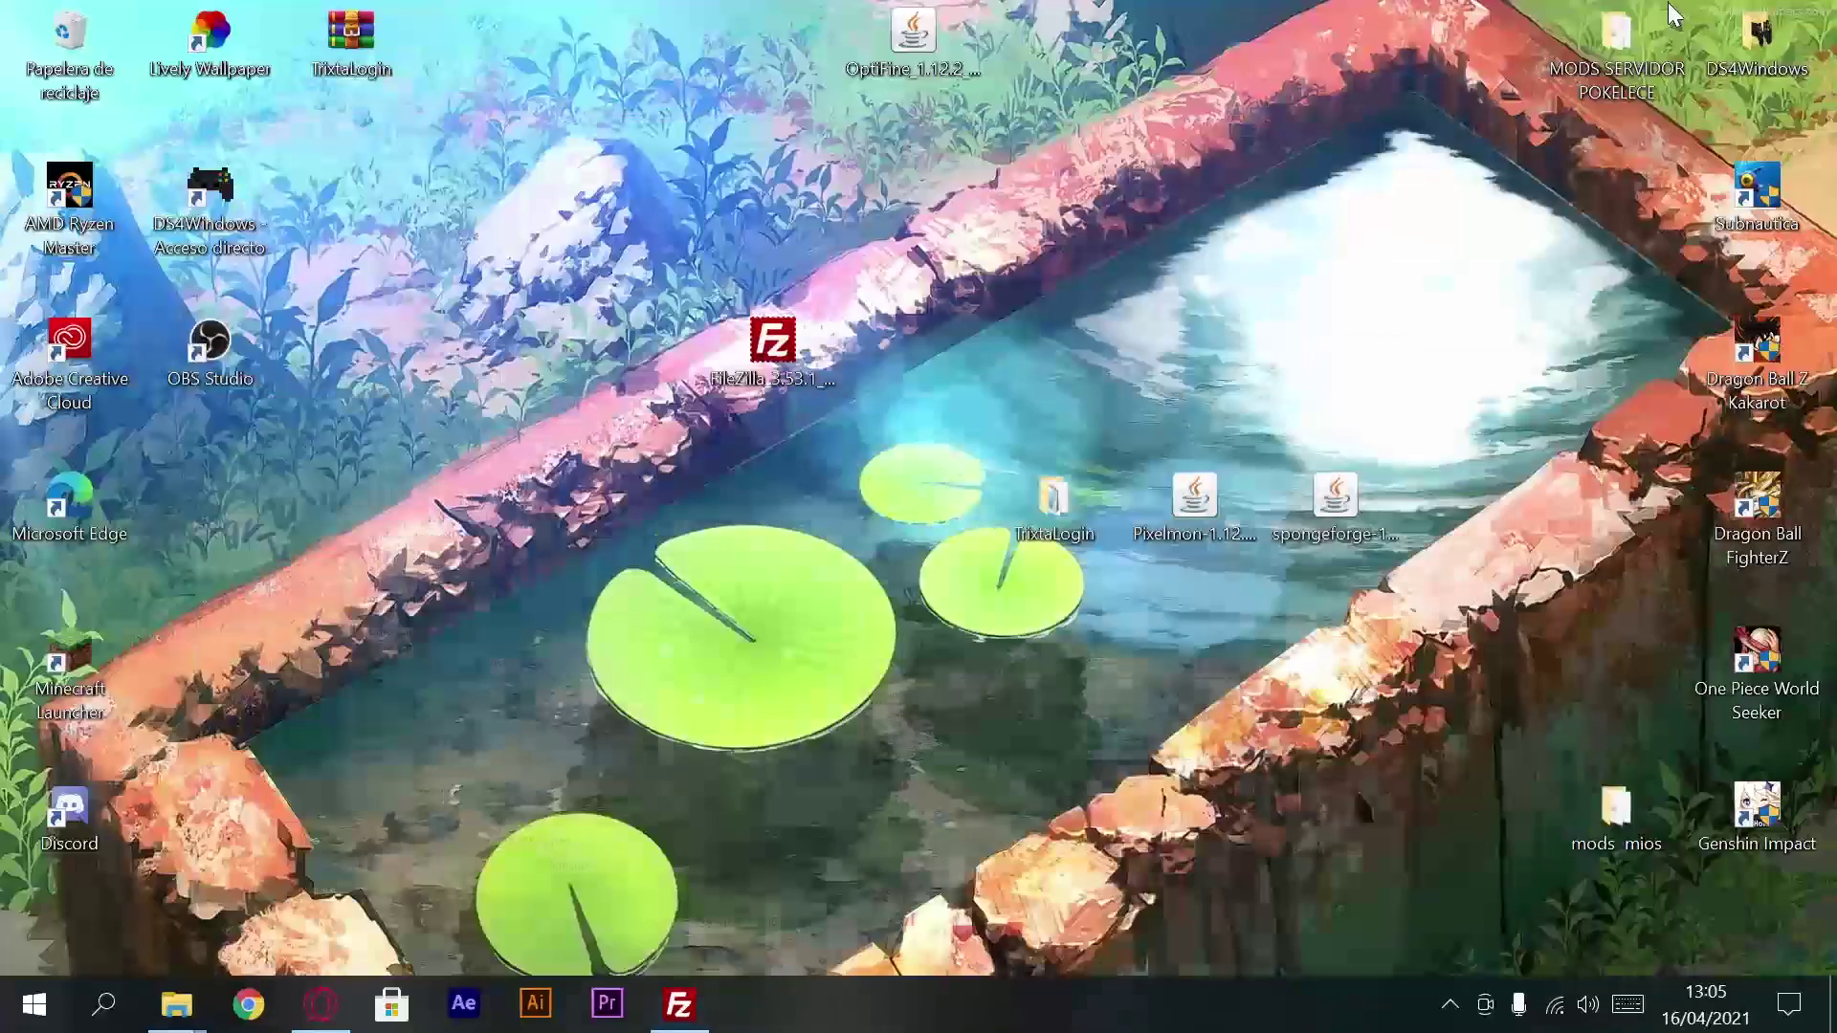
pyautogui.doubleClick(1056, 502)
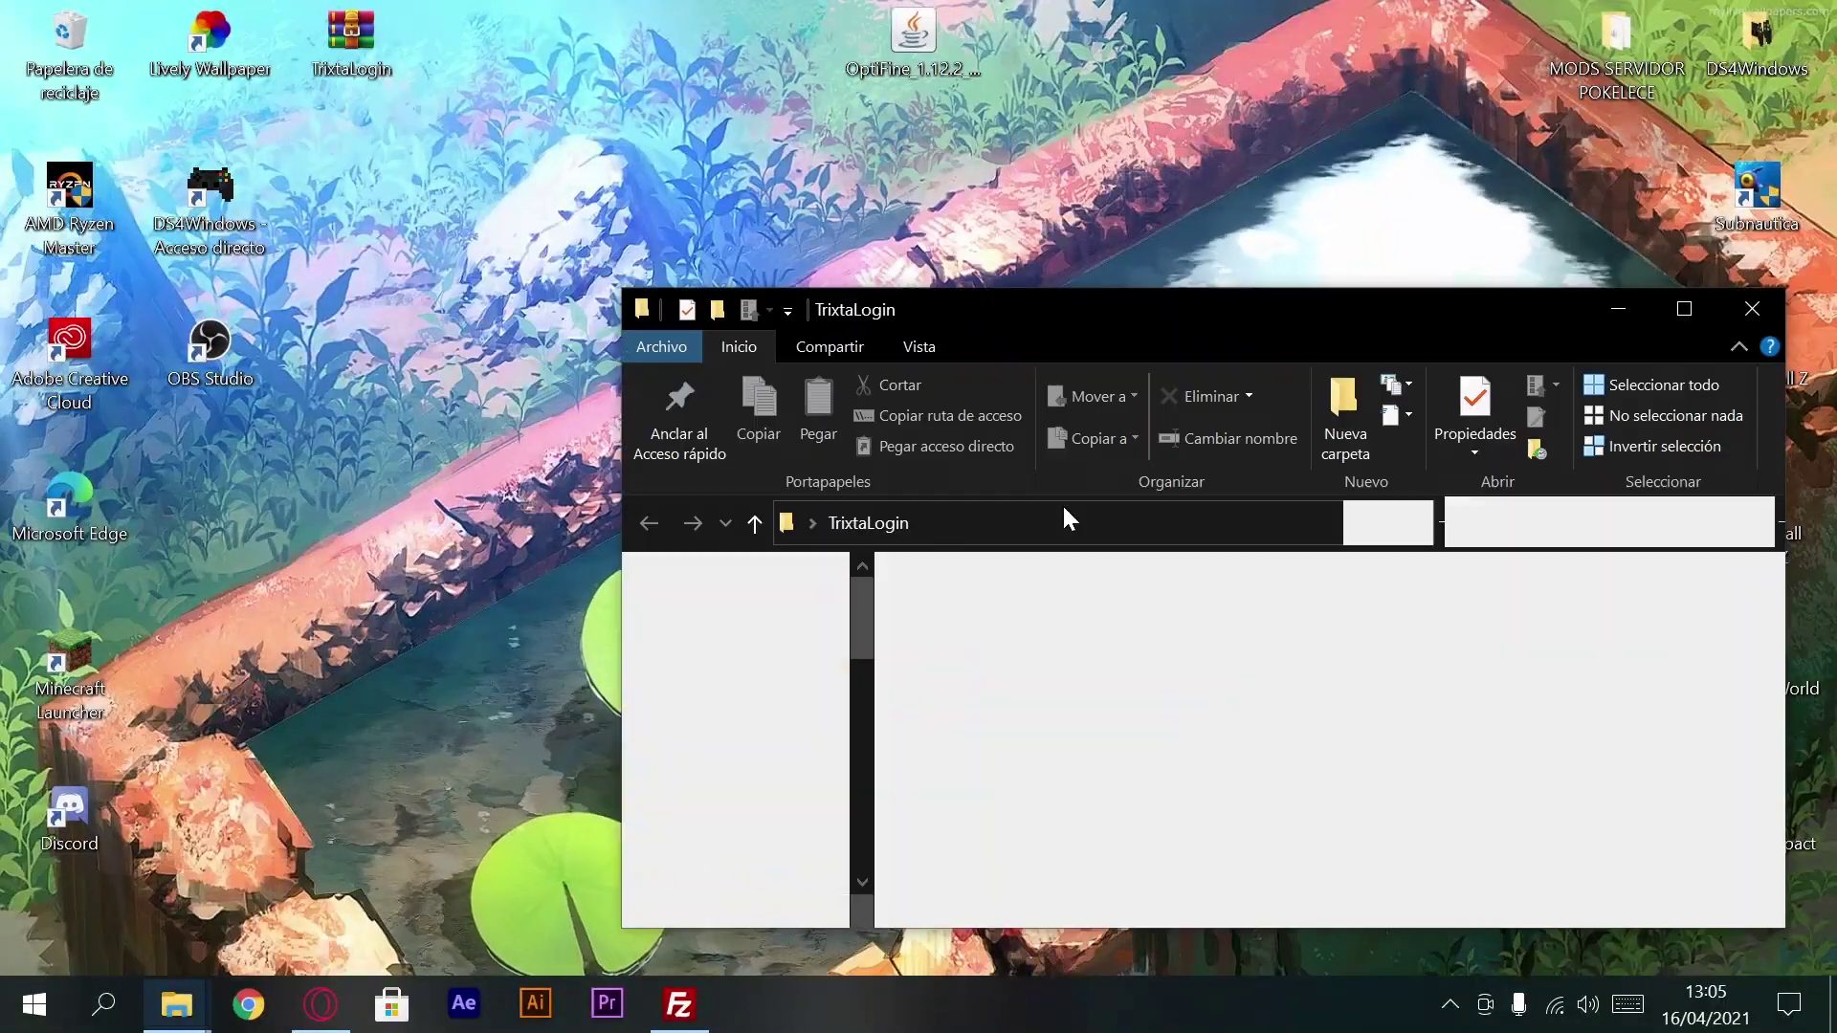
pyautogui.doubleClick(1061, 616)
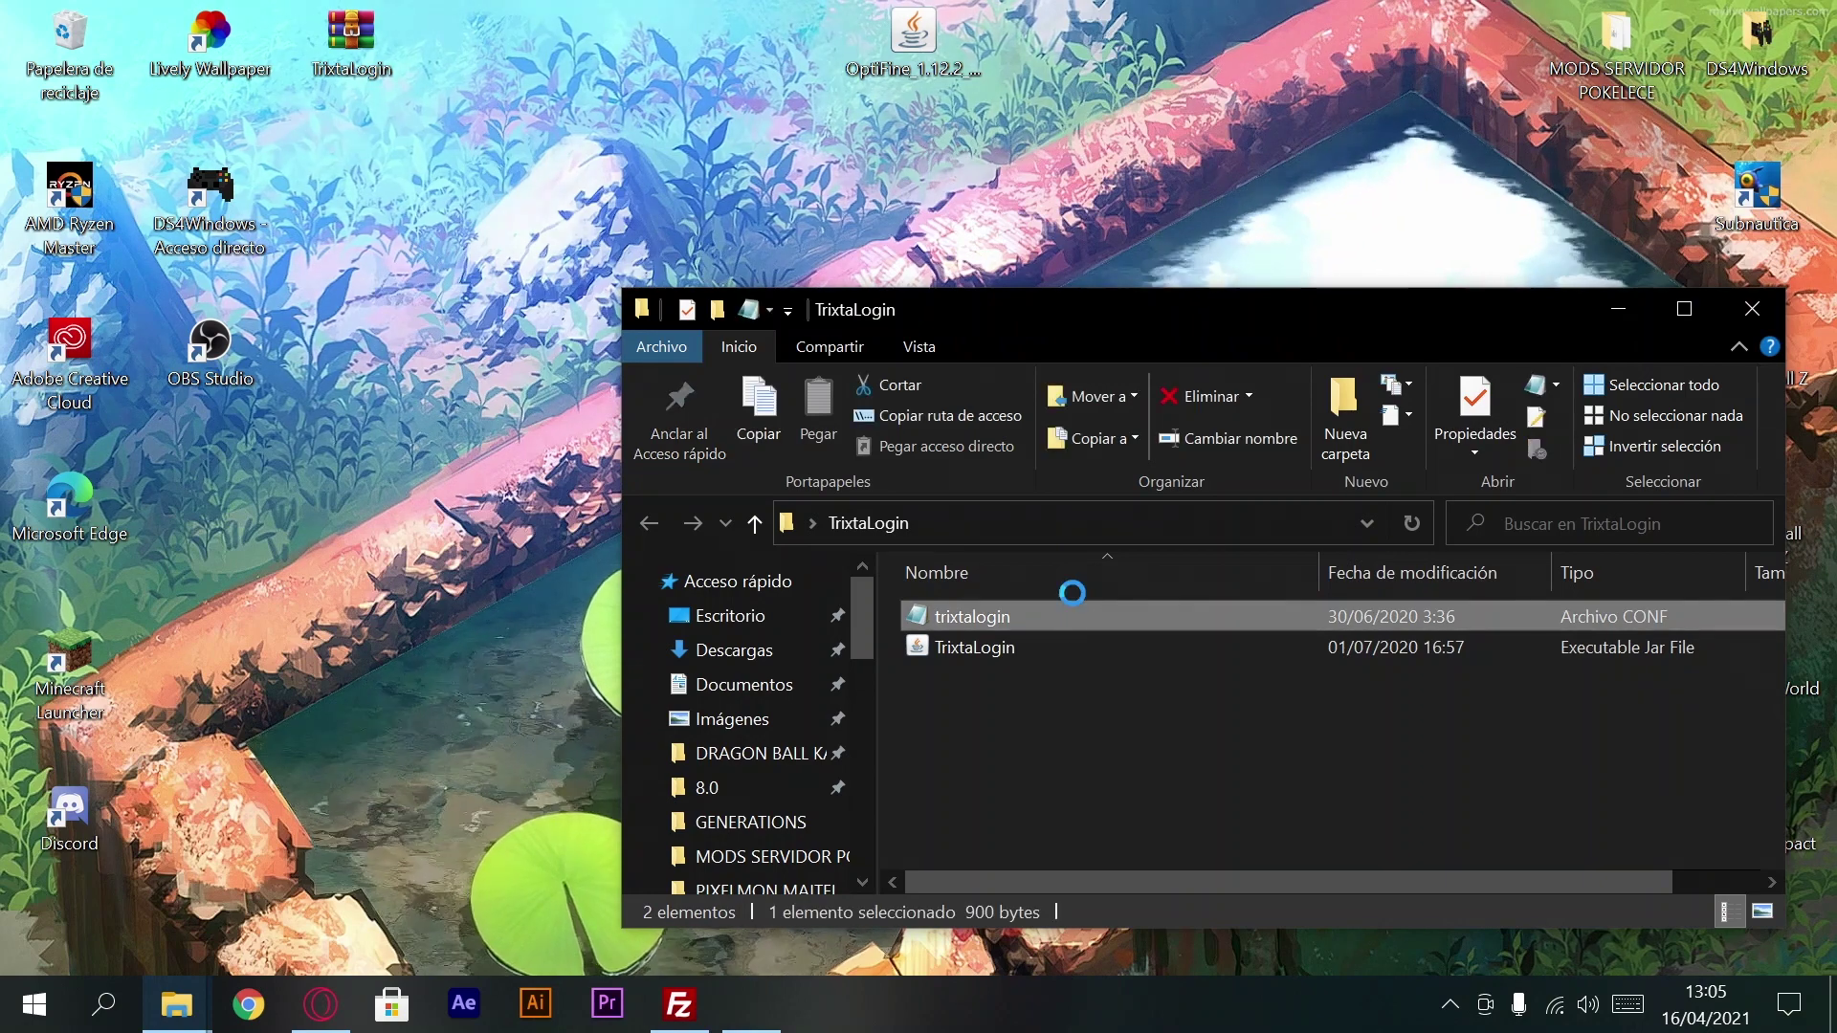
pyautogui.click(1759, 208)
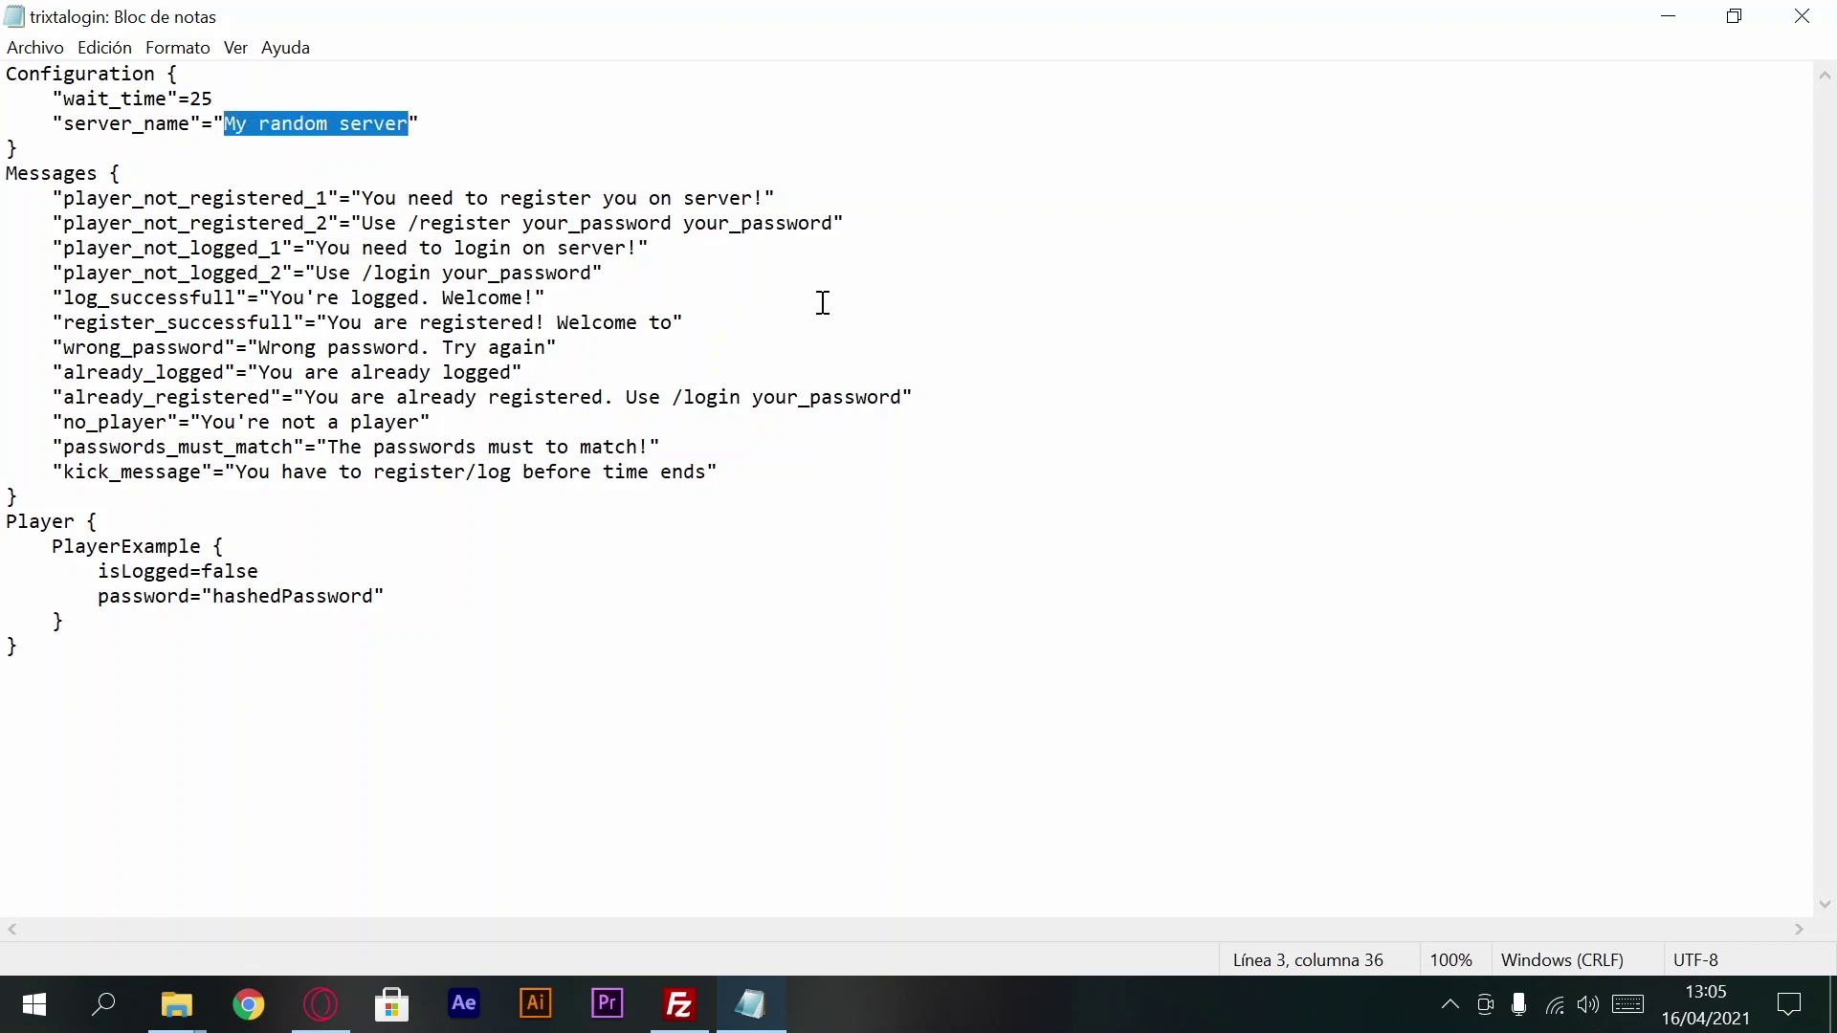
pyautogui.write('POKELECE')
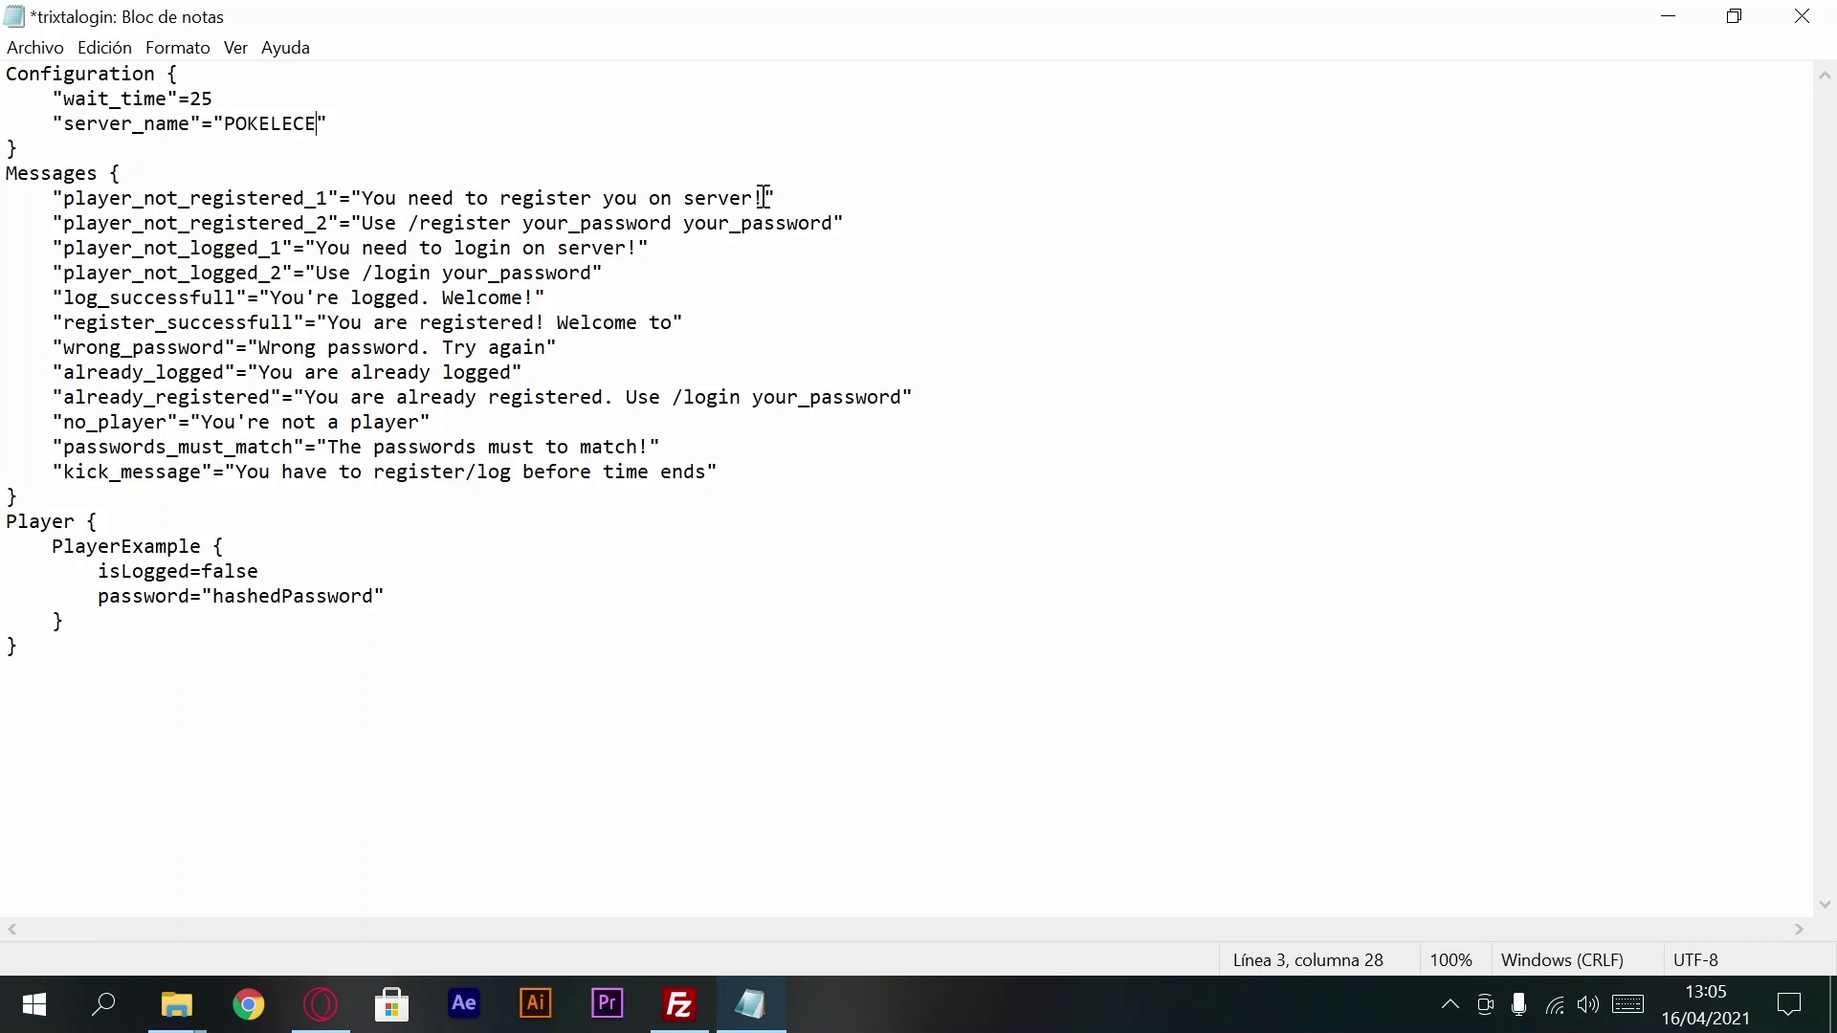
pyautogui.moveTo(764, 198); pyautogui.dragTo(384, 206)
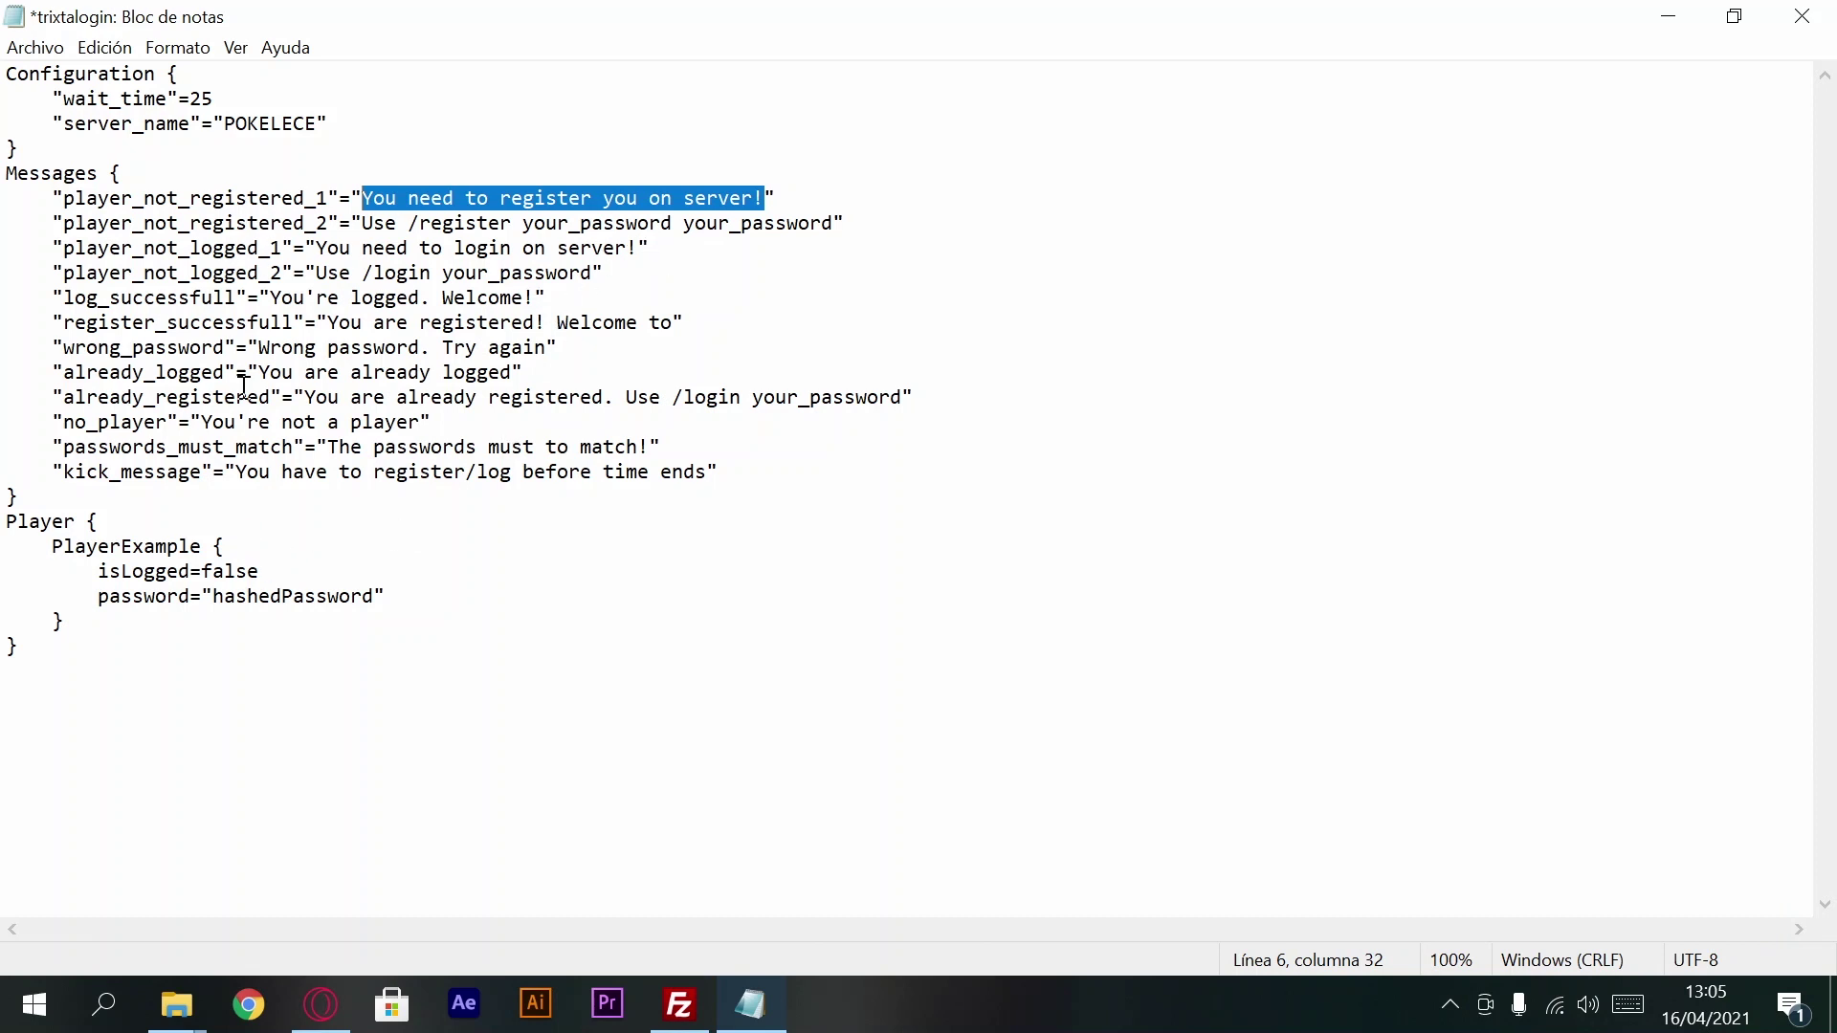
pyautogui.click(1803, 17)
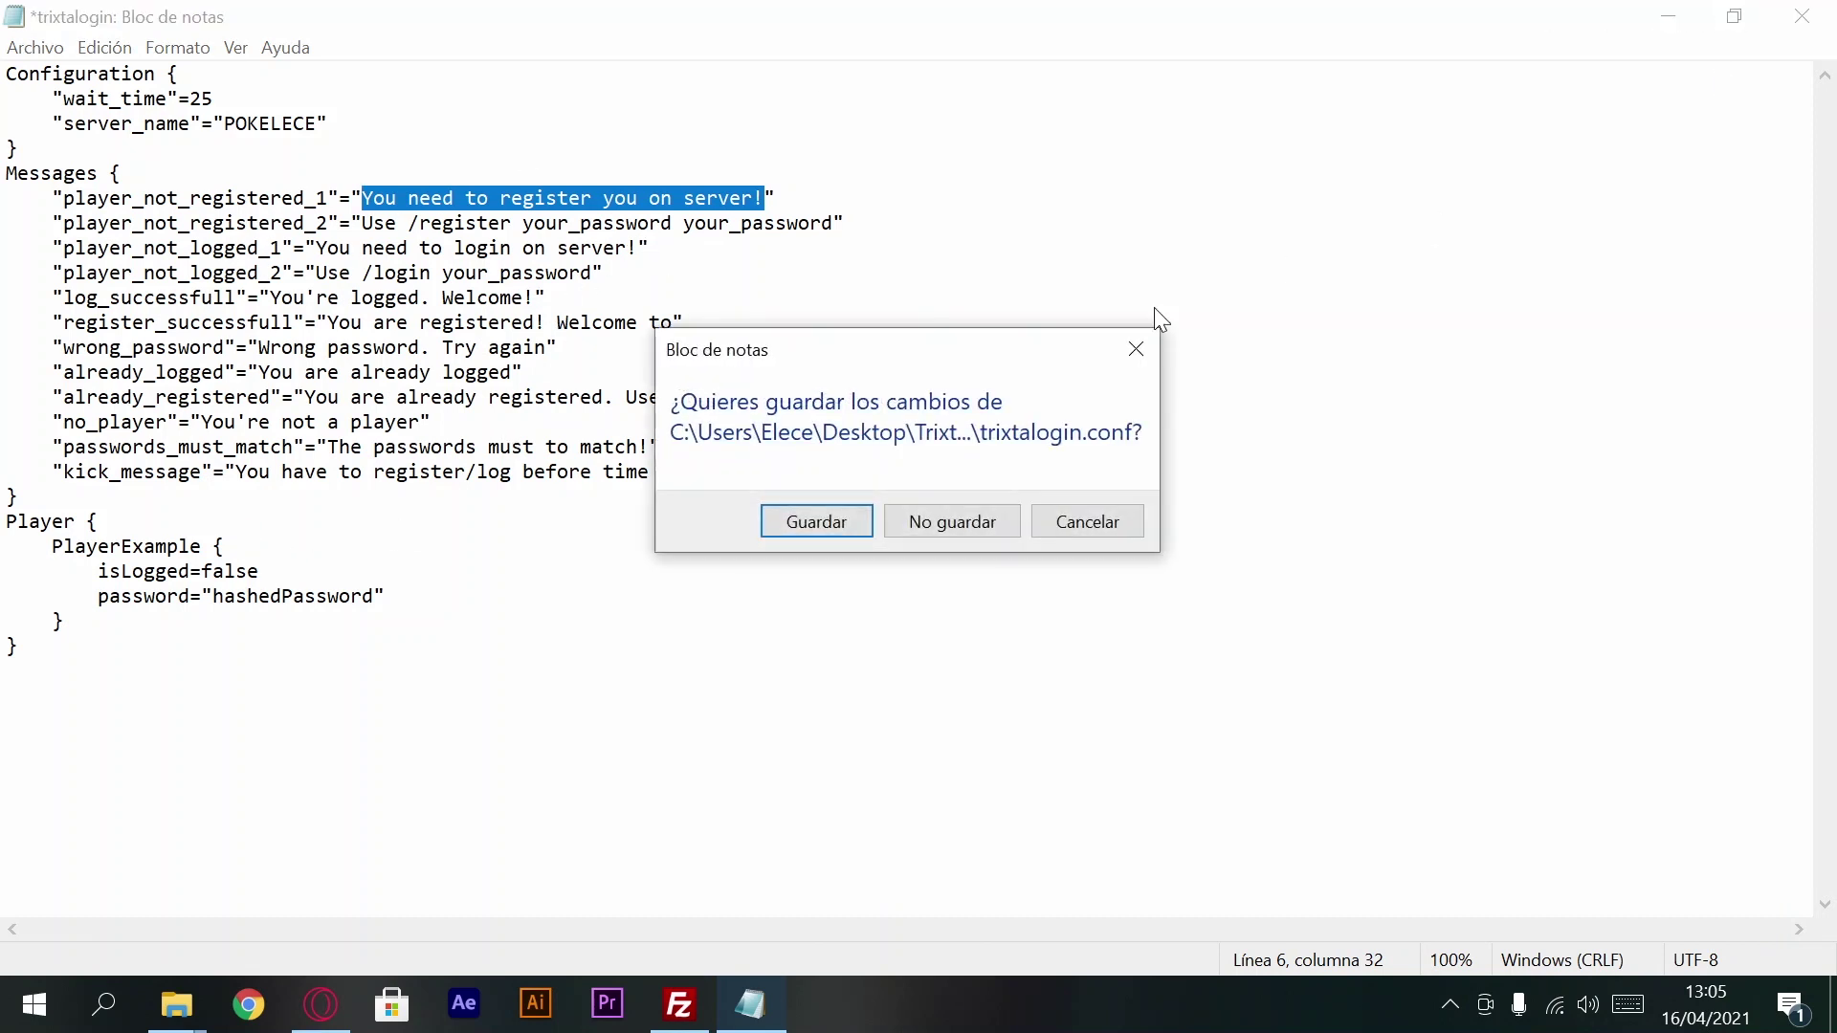
pyautogui.click(829, 538)
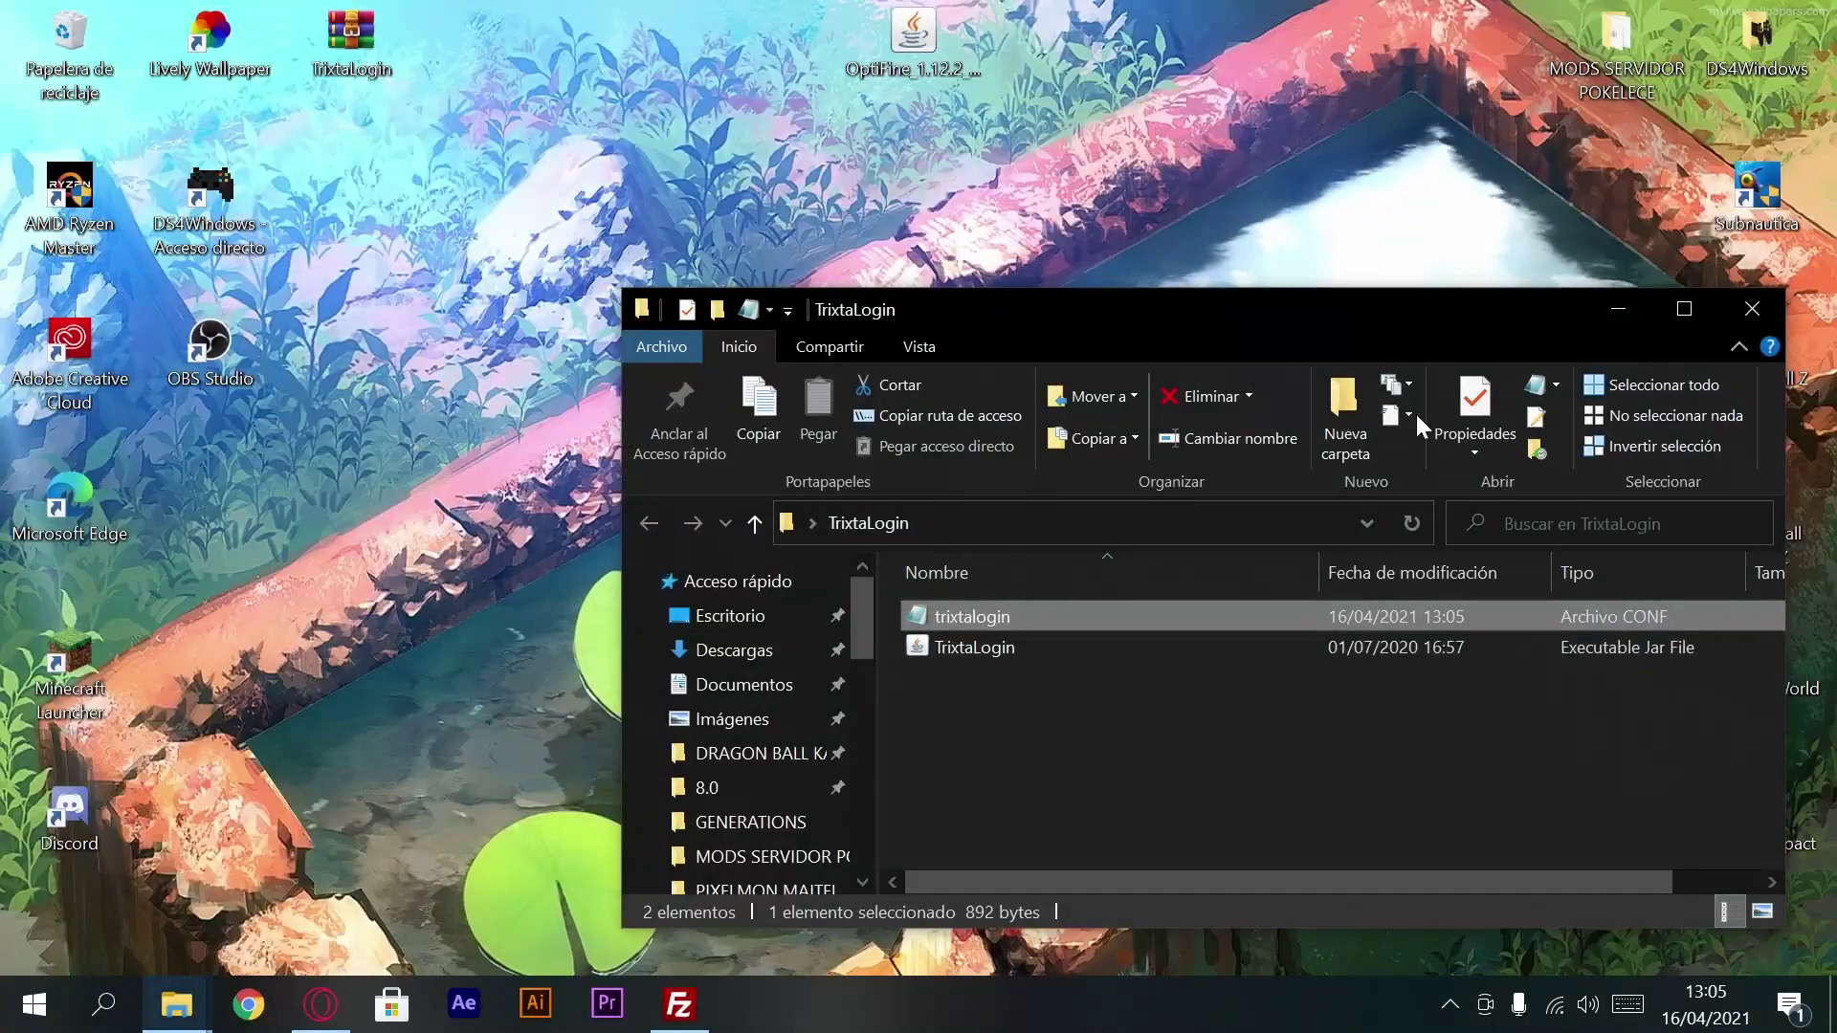
# Step: Upload the TrixtaLogin jar file from its extracted folder to the server's mods folder
pyautogui.click(680, 1005)
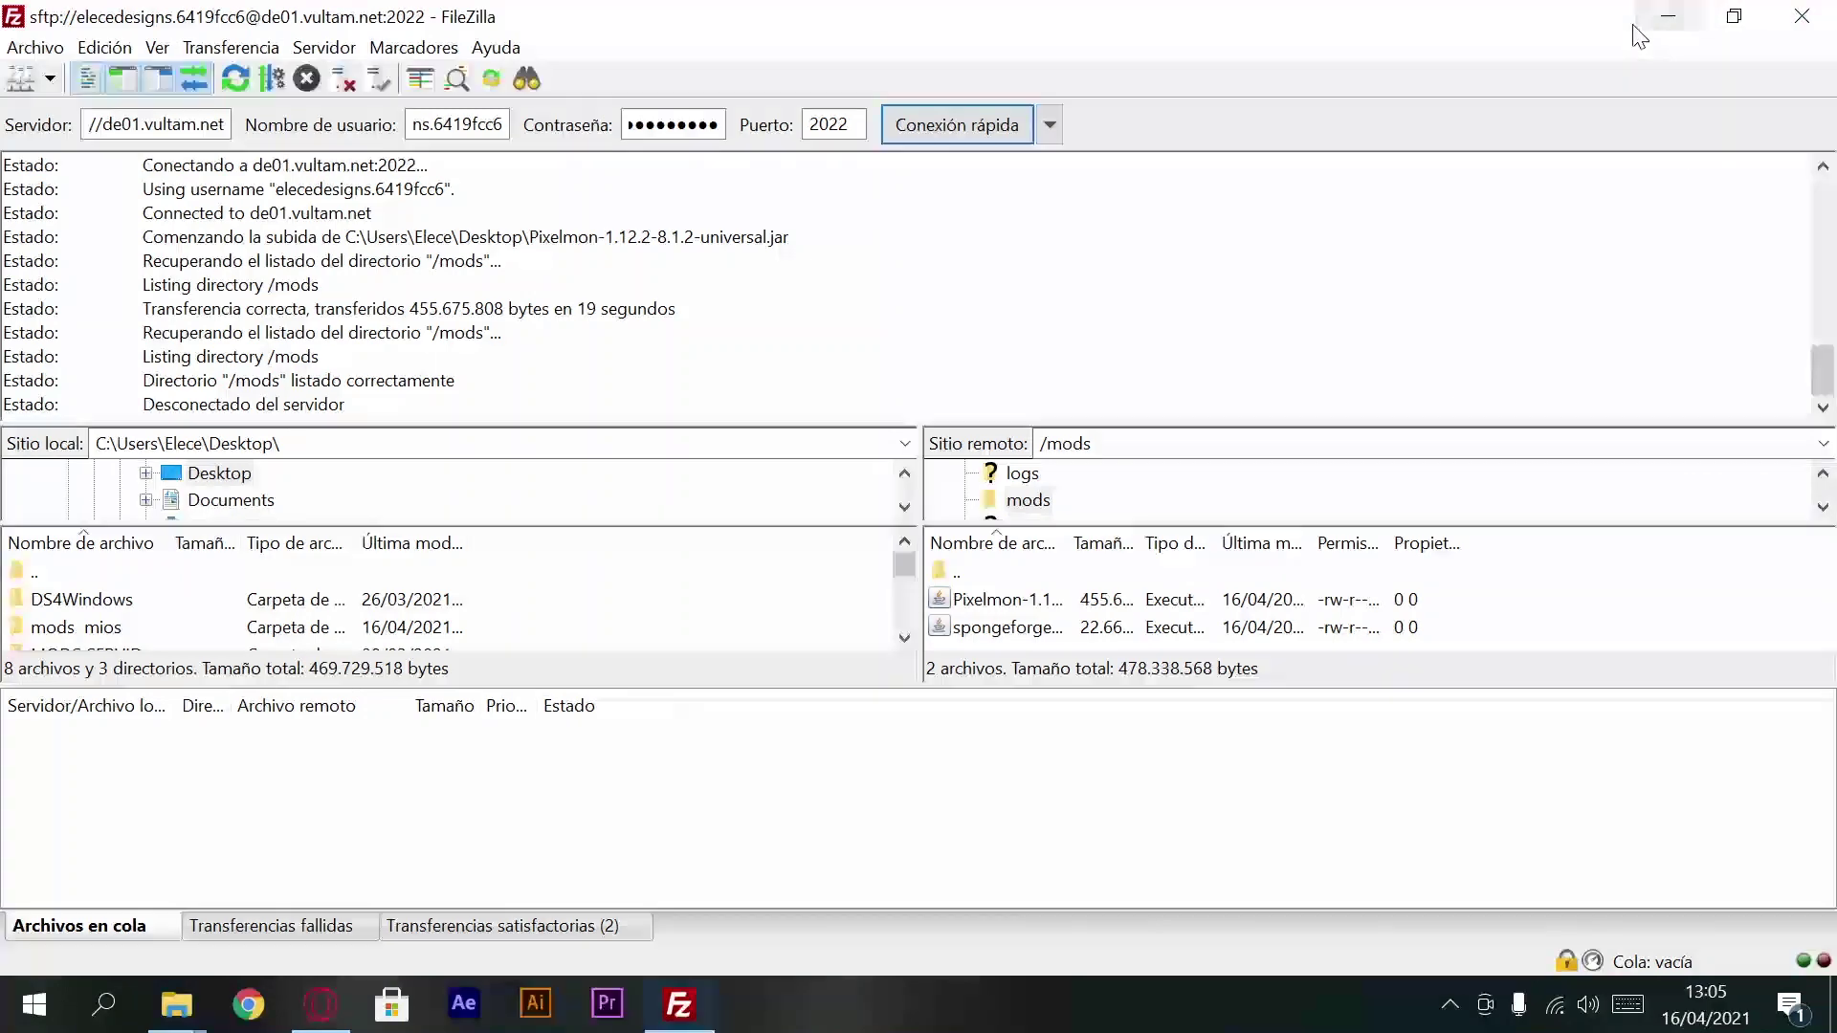
pyautogui.click(1669, 16)
pyautogui.click(1028, 649)
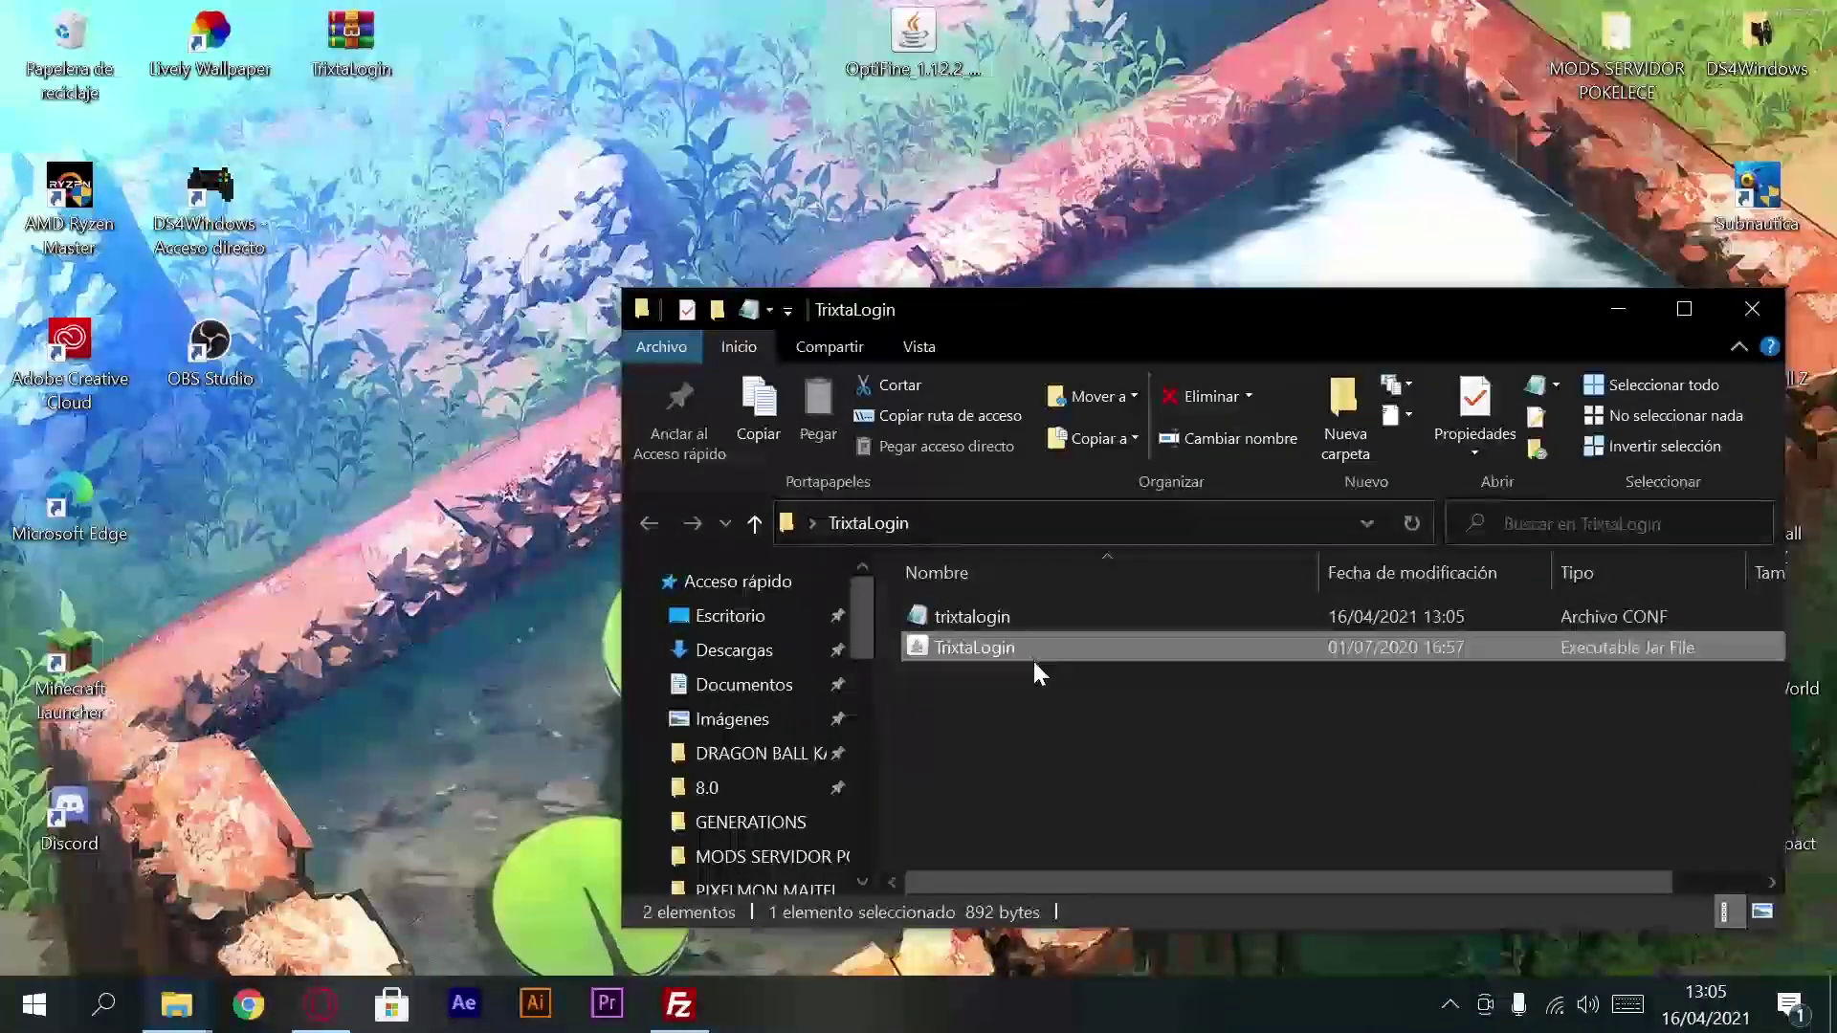
pyautogui.moveTo(1034, 655); pyautogui.dragTo(1006, 693)
pyautogui.moveTo(672, 995); pyautogui.dragTo(1619, 620)
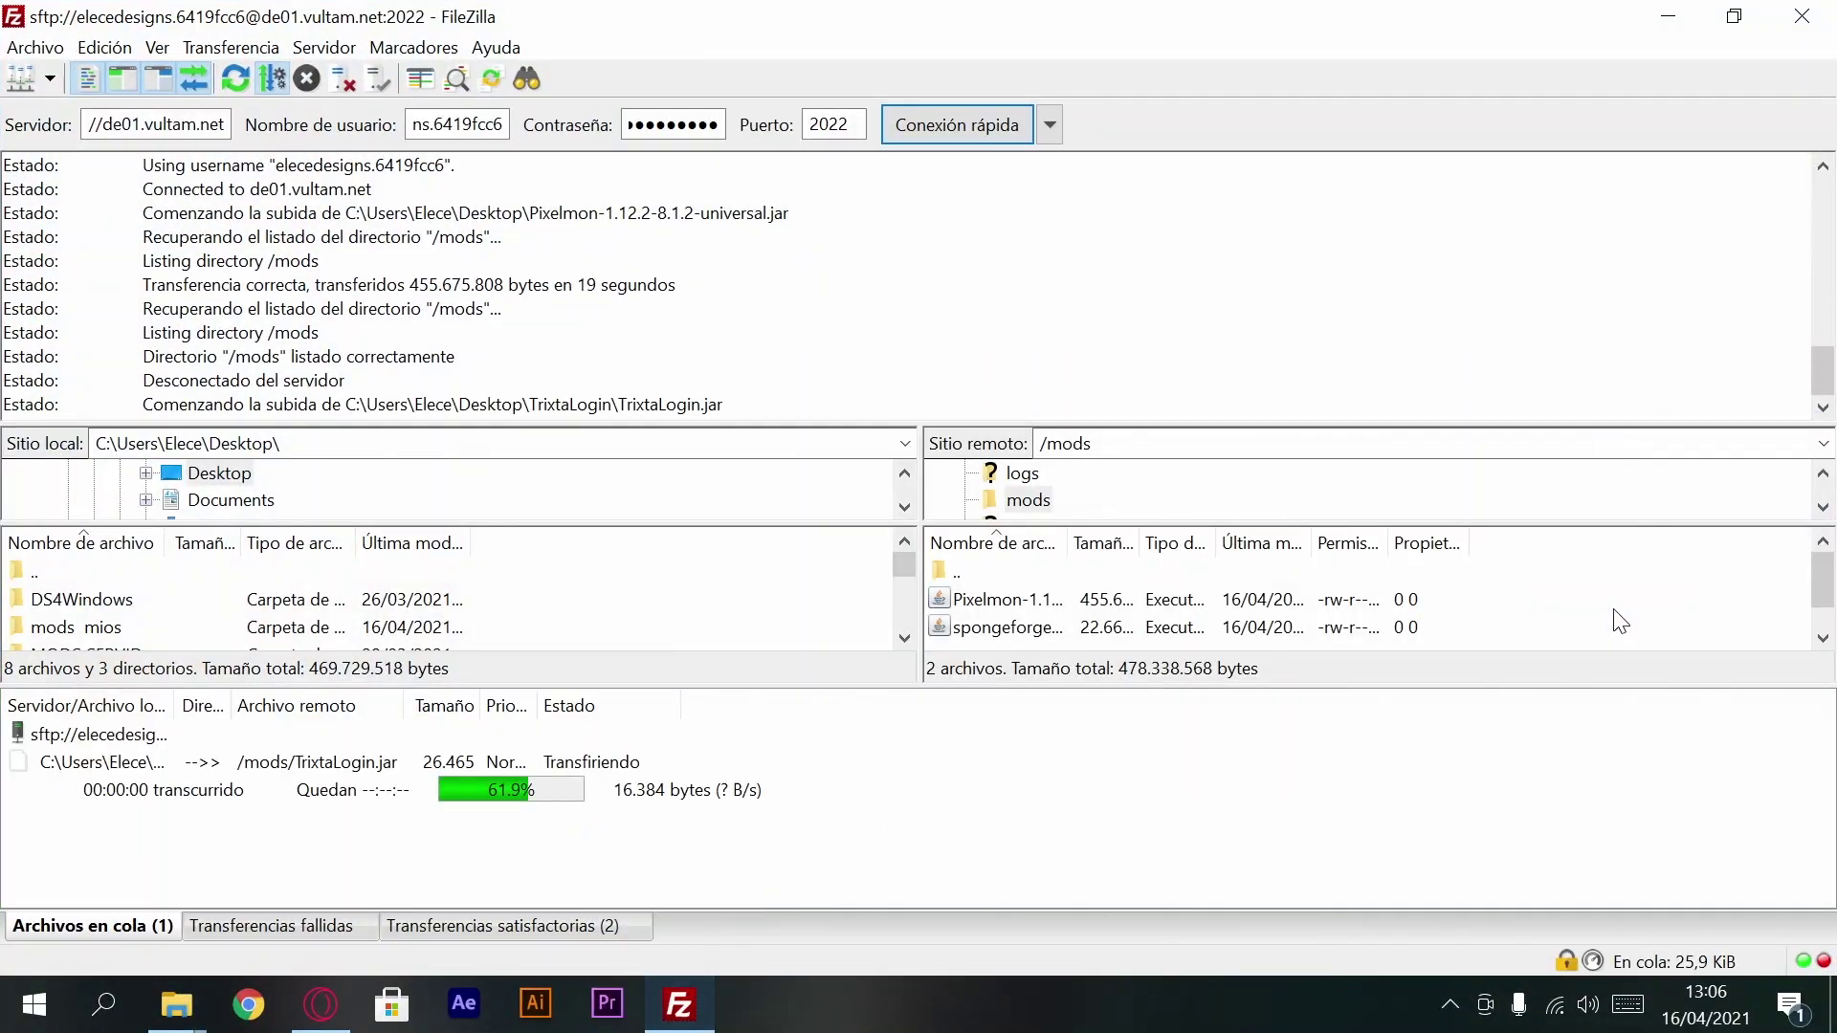
# Step: Open the server's config folder and upload the edited trixtalogin.conf file into it
pyautogui.doubleClick(1148, 570)
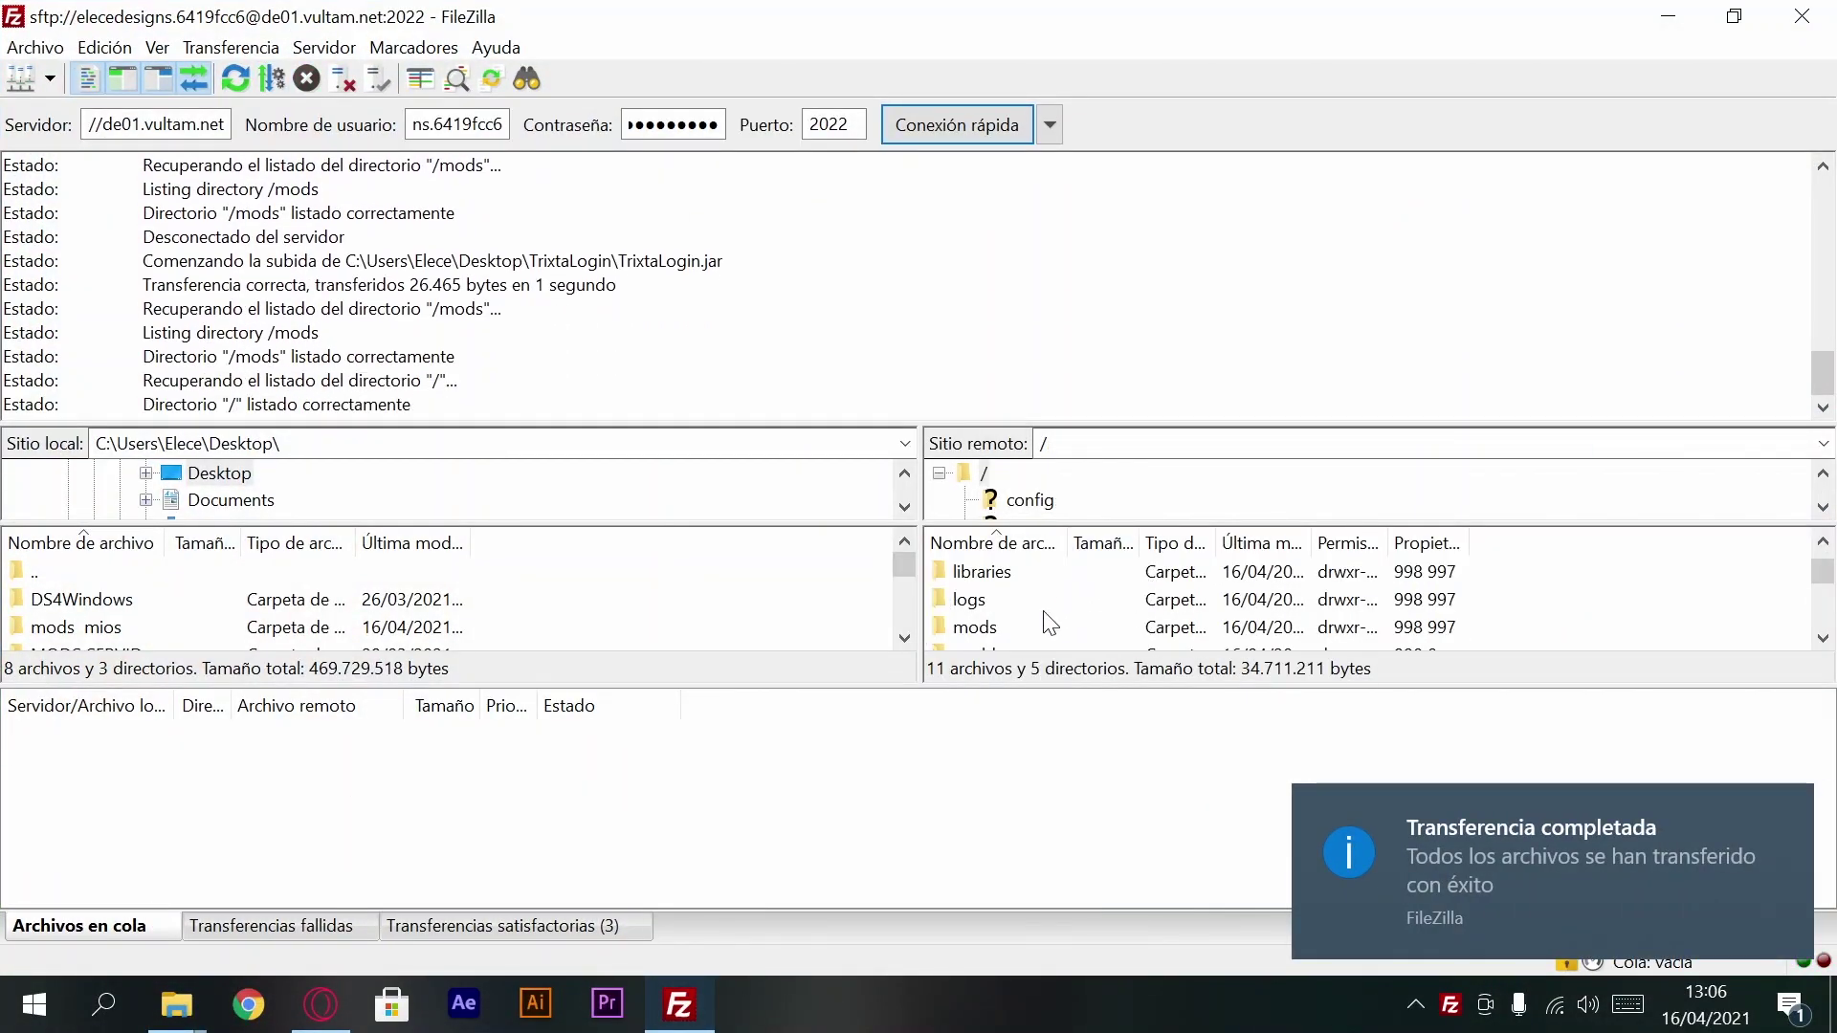
pyautogui.scroll(-2, 1049, 619)
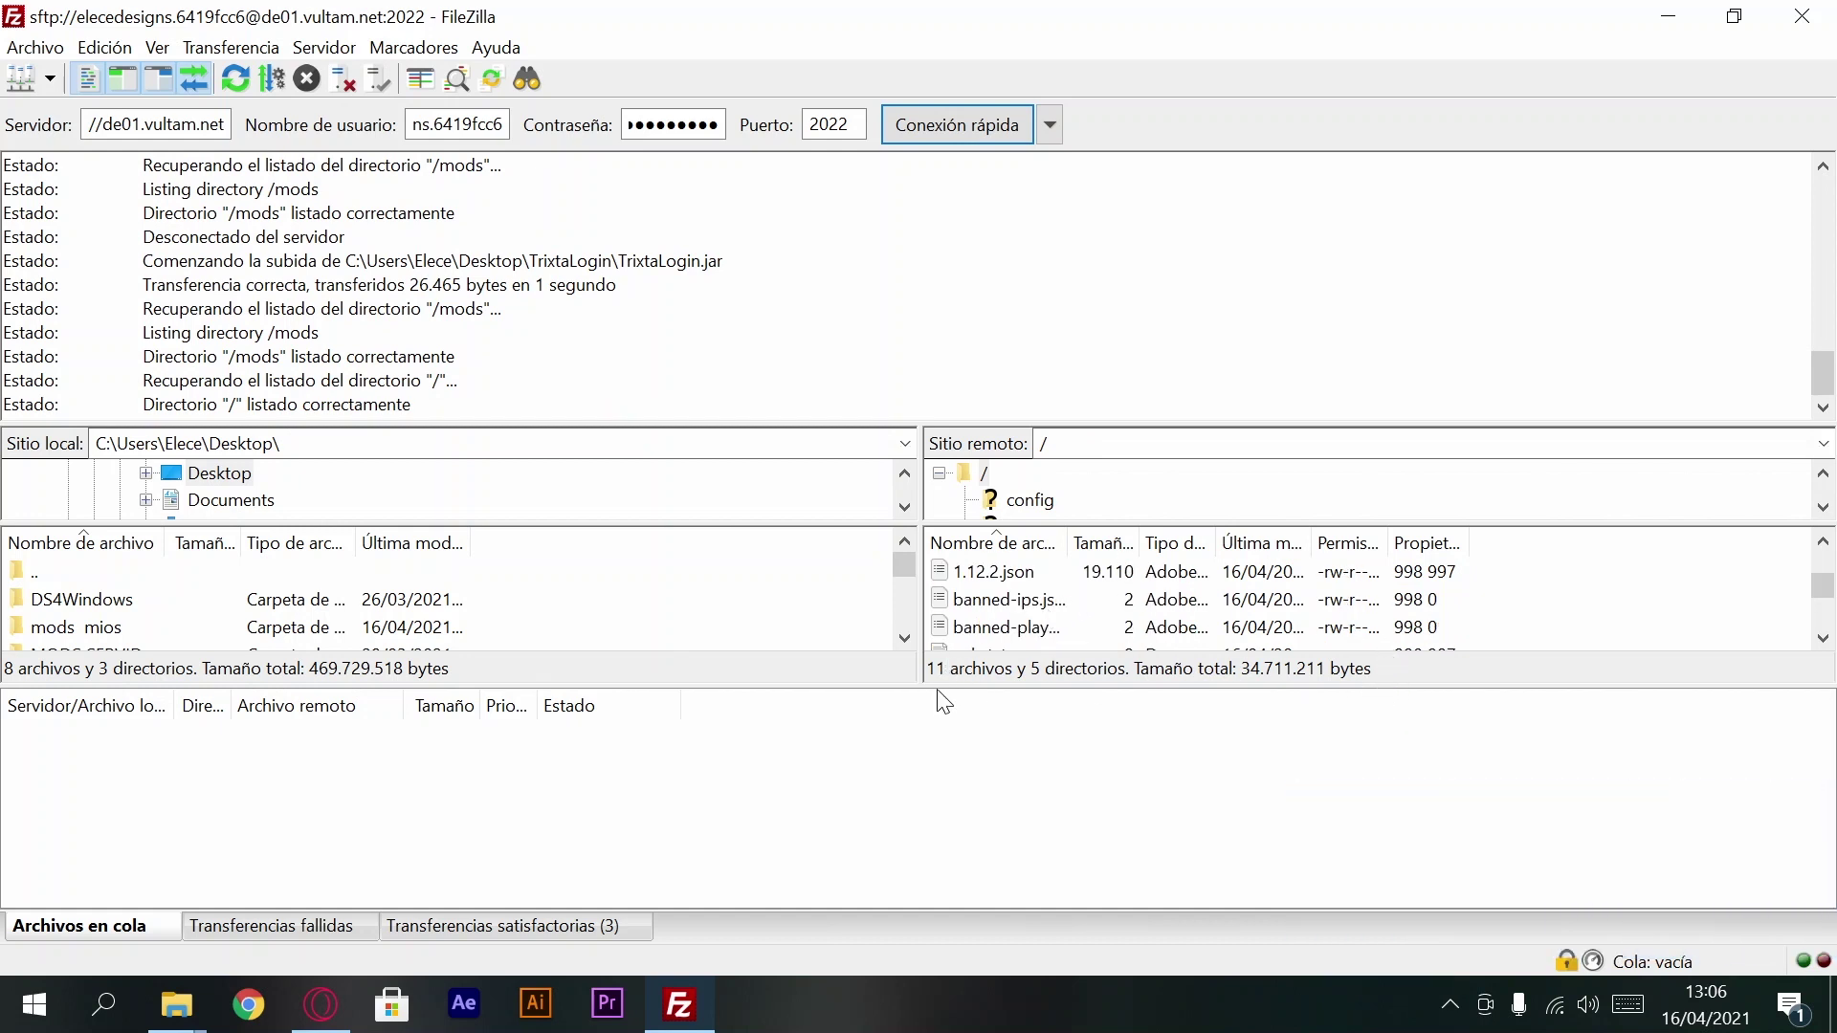
pyautogui.moveTo(937, 686); pyautogui.dragTo(937, 781)
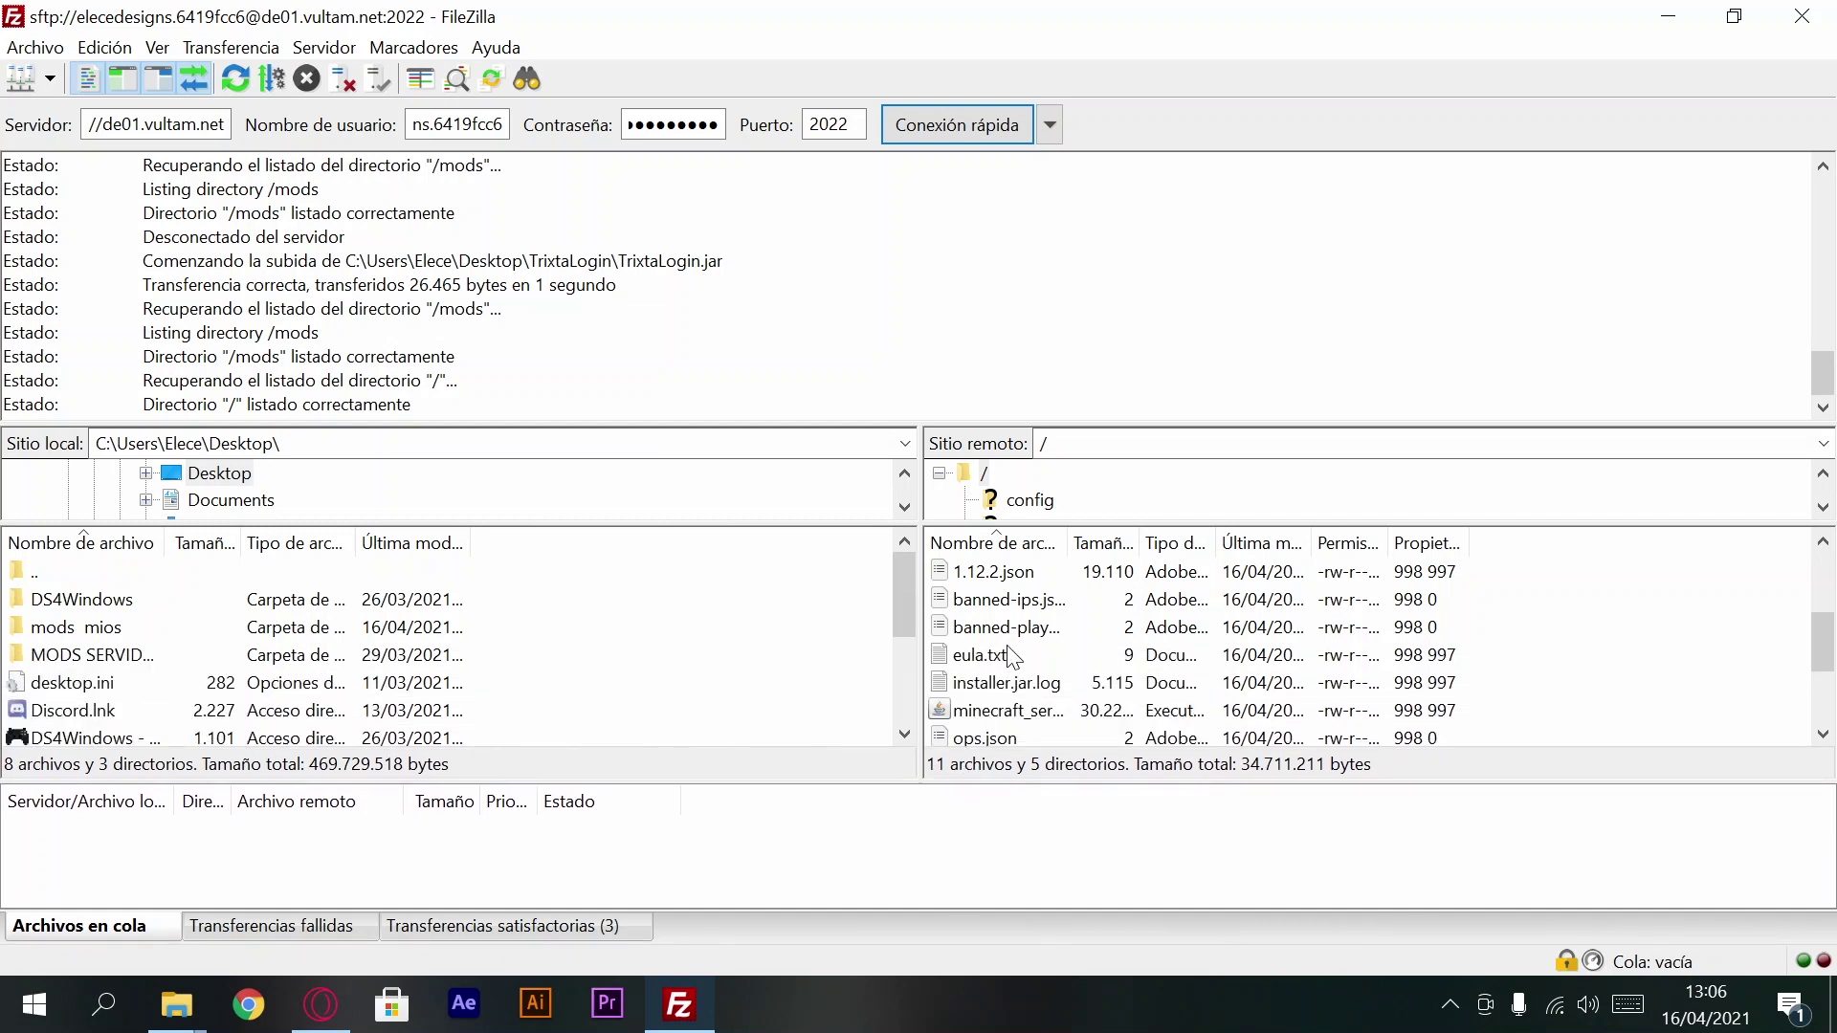
pyautogui.scroll(2, 1014, 649)
pyautogui.doubleClick(1017, 604)
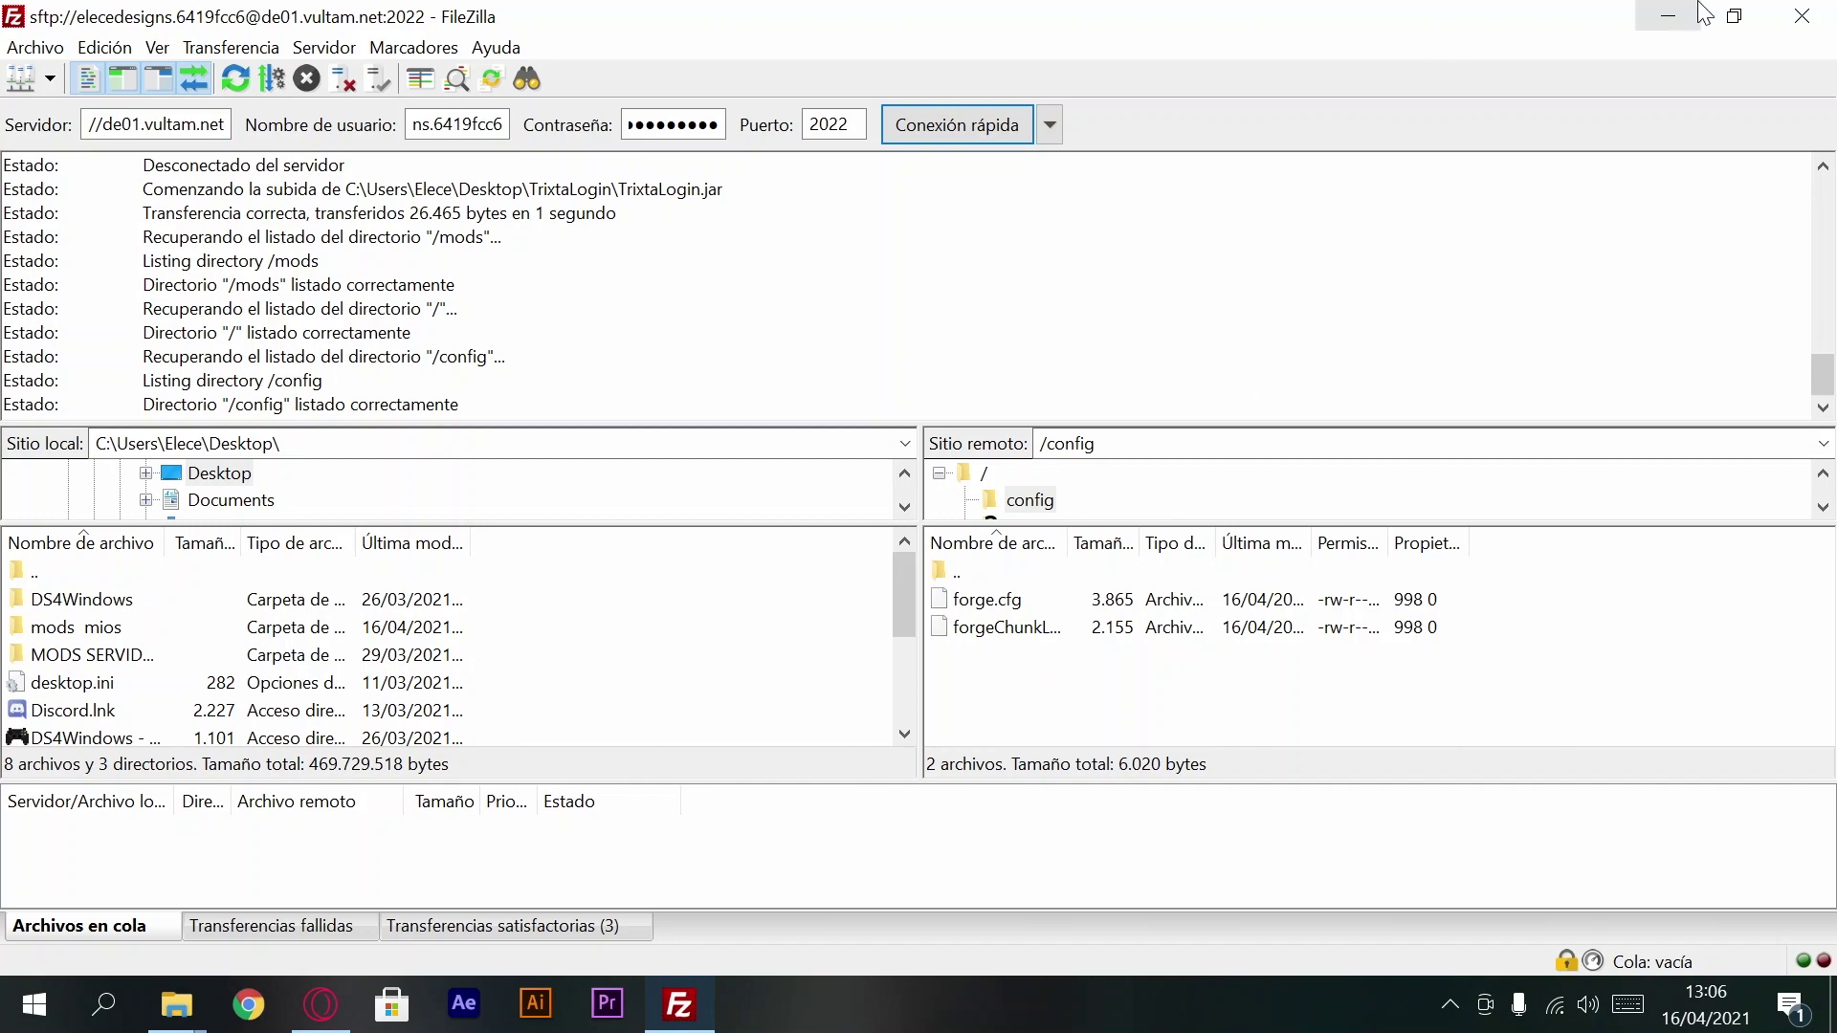
pyautogui.click(1682, 25)
pyautogui.click(963, 618)
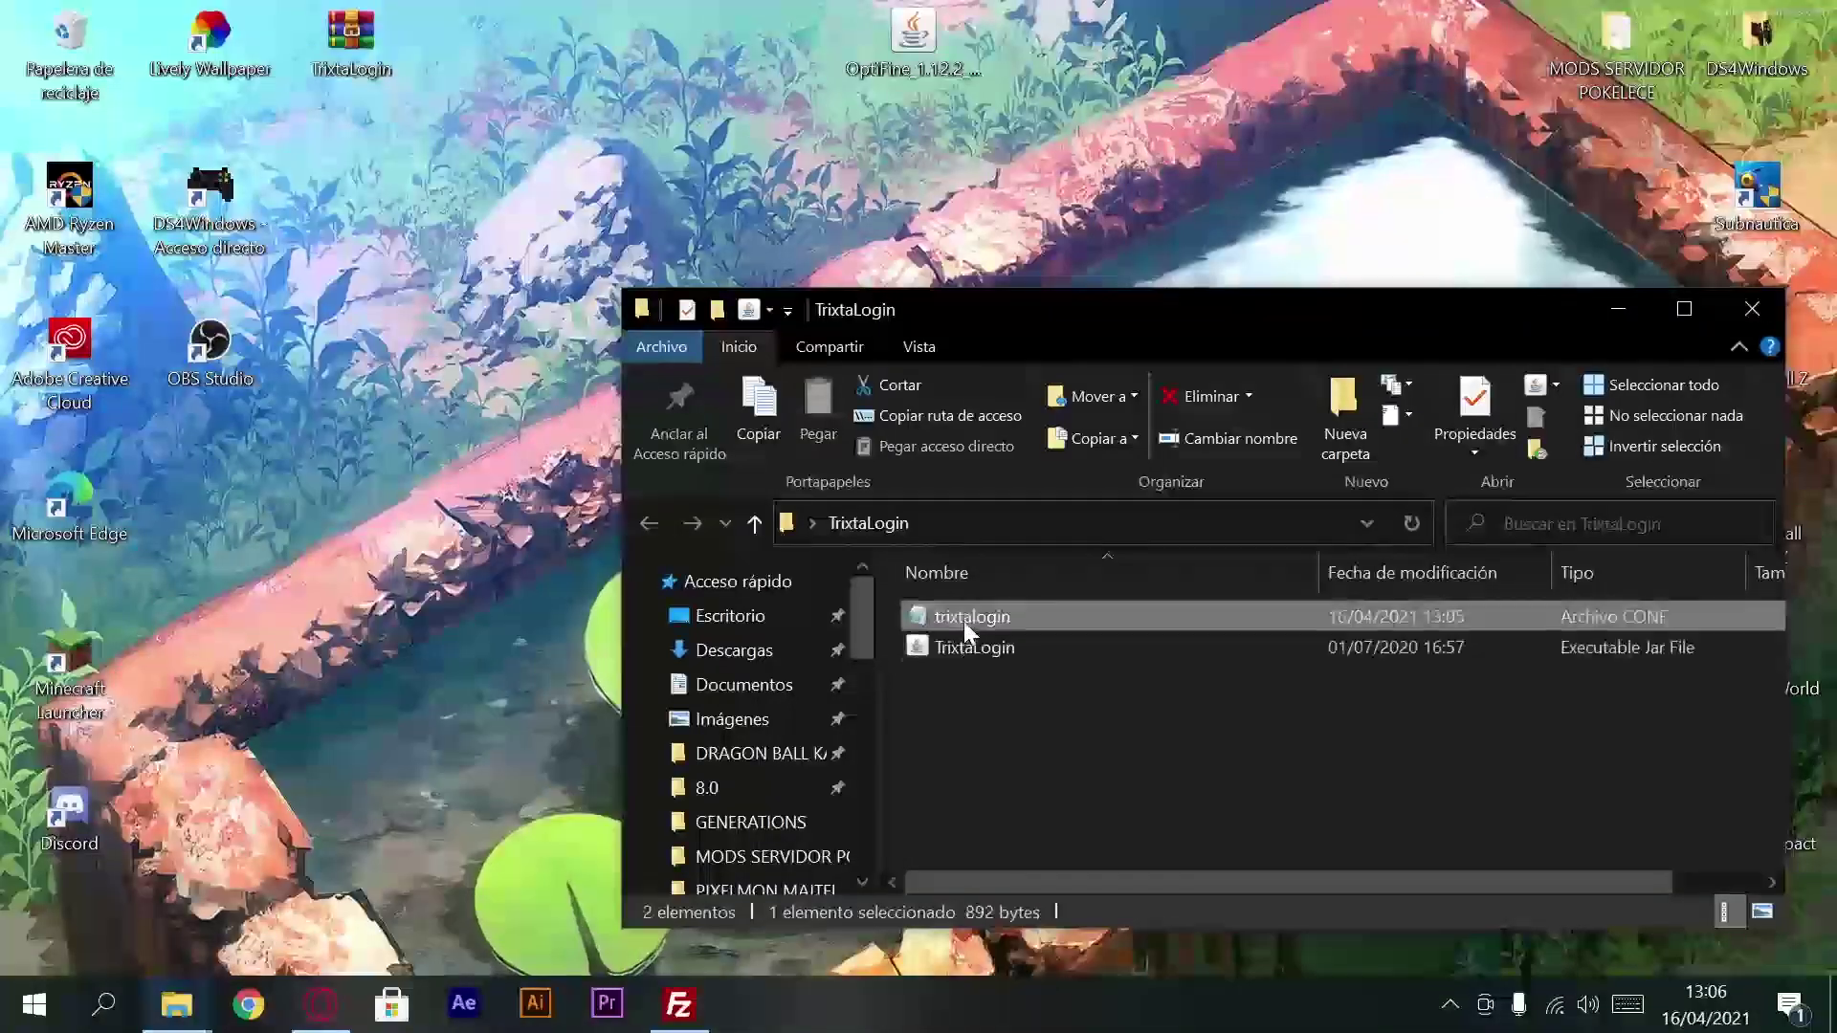
pyautogui.moveTo(867, 884); pyautogui.dragTo(1241, 706)
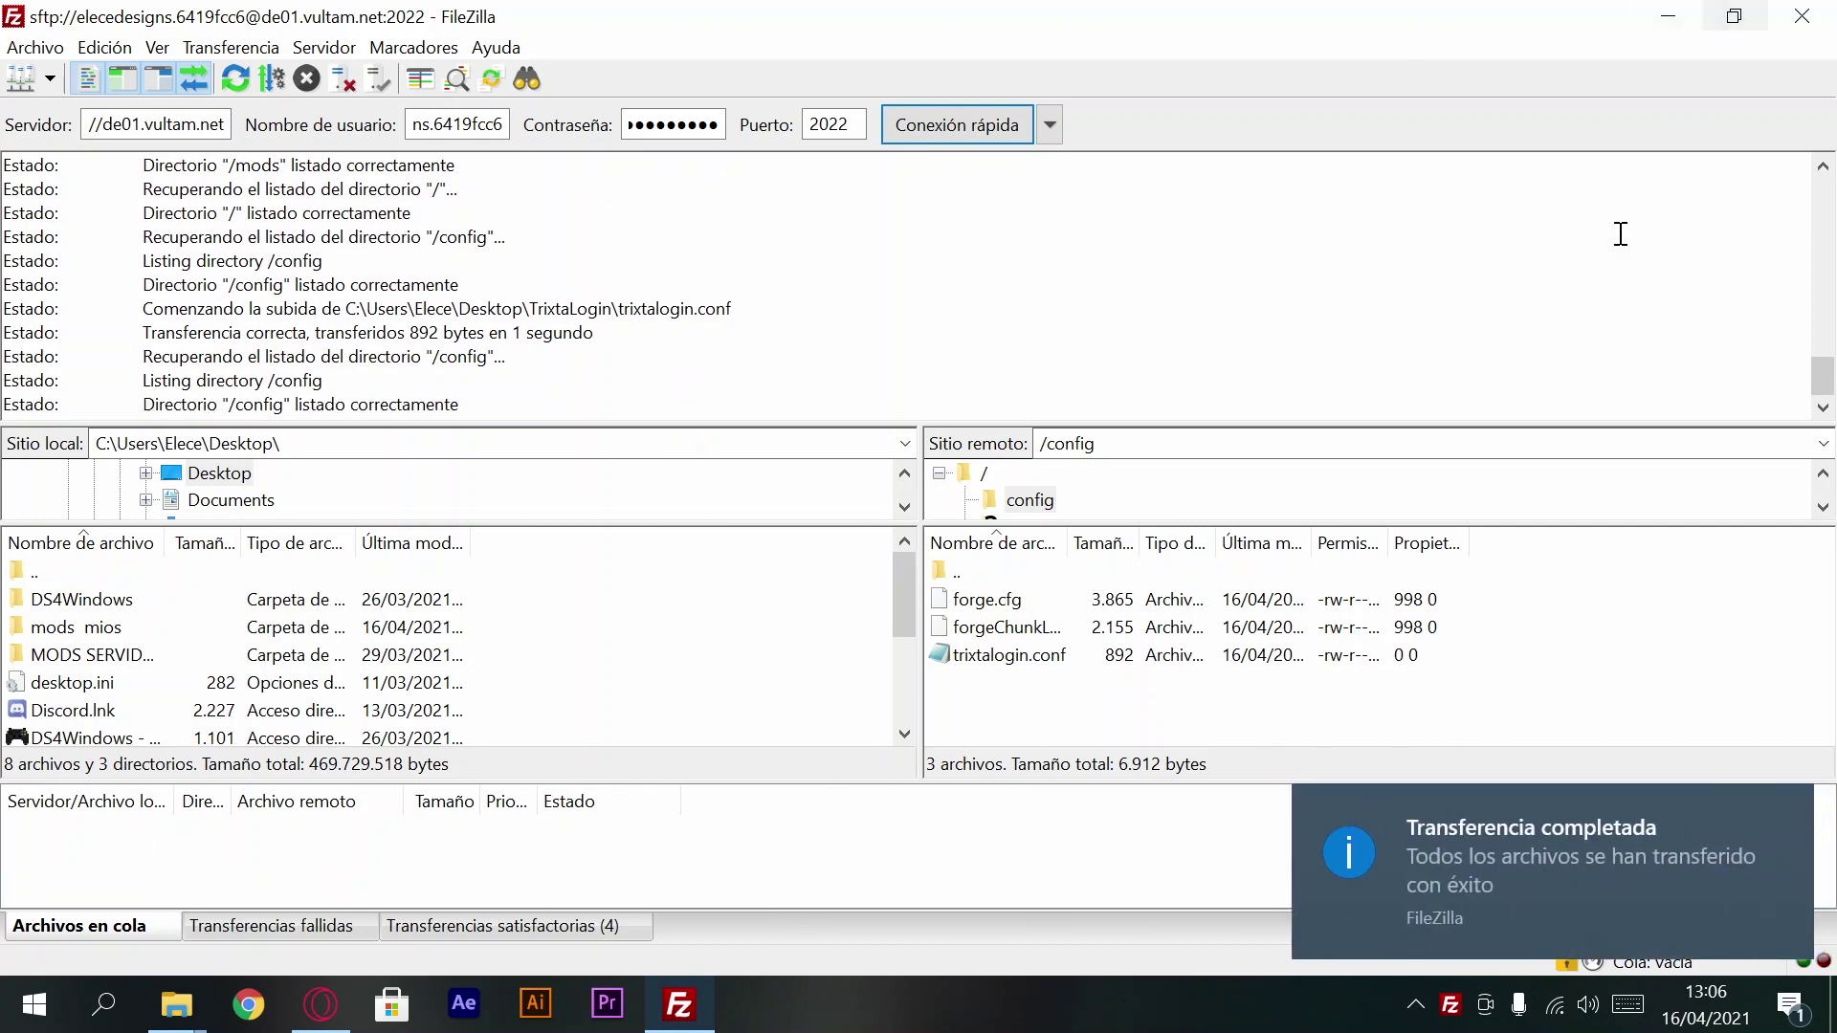
pyautogui.click(1646, 15)
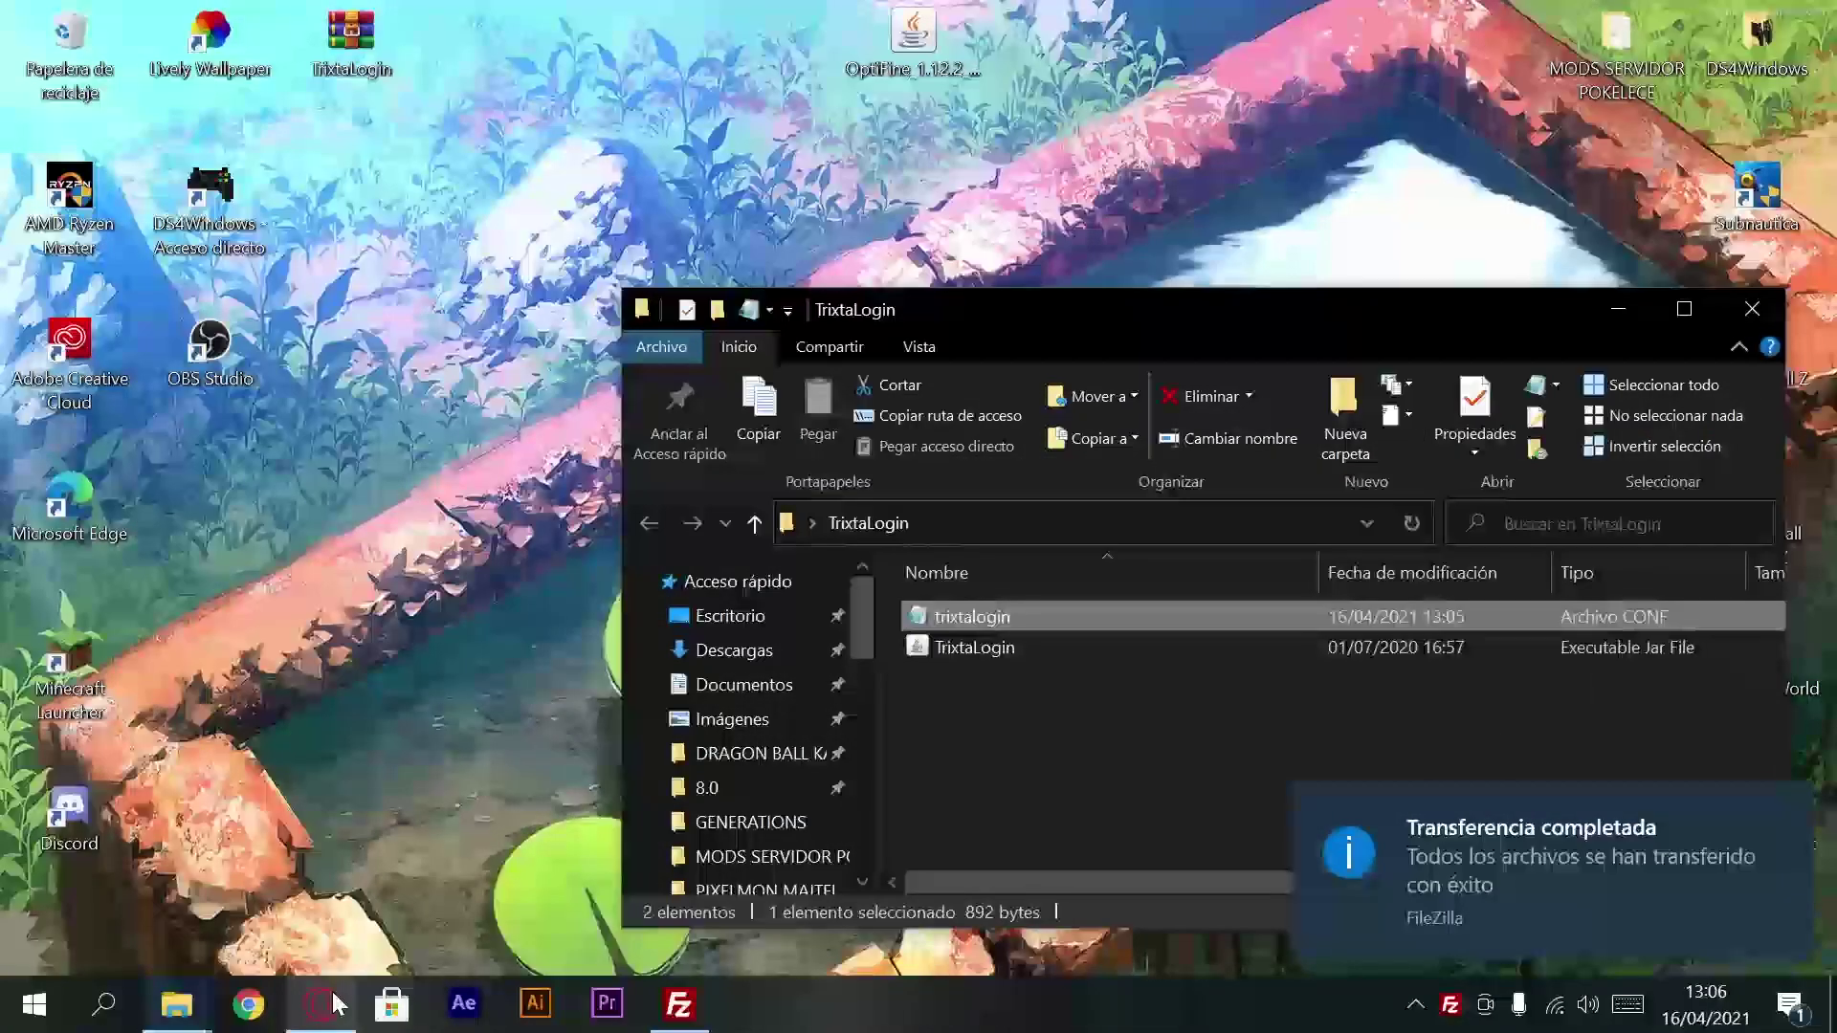
# Step: Return to the server's root directory in FileZilla and delete the world folder
pyautogui.click(685, 1024)
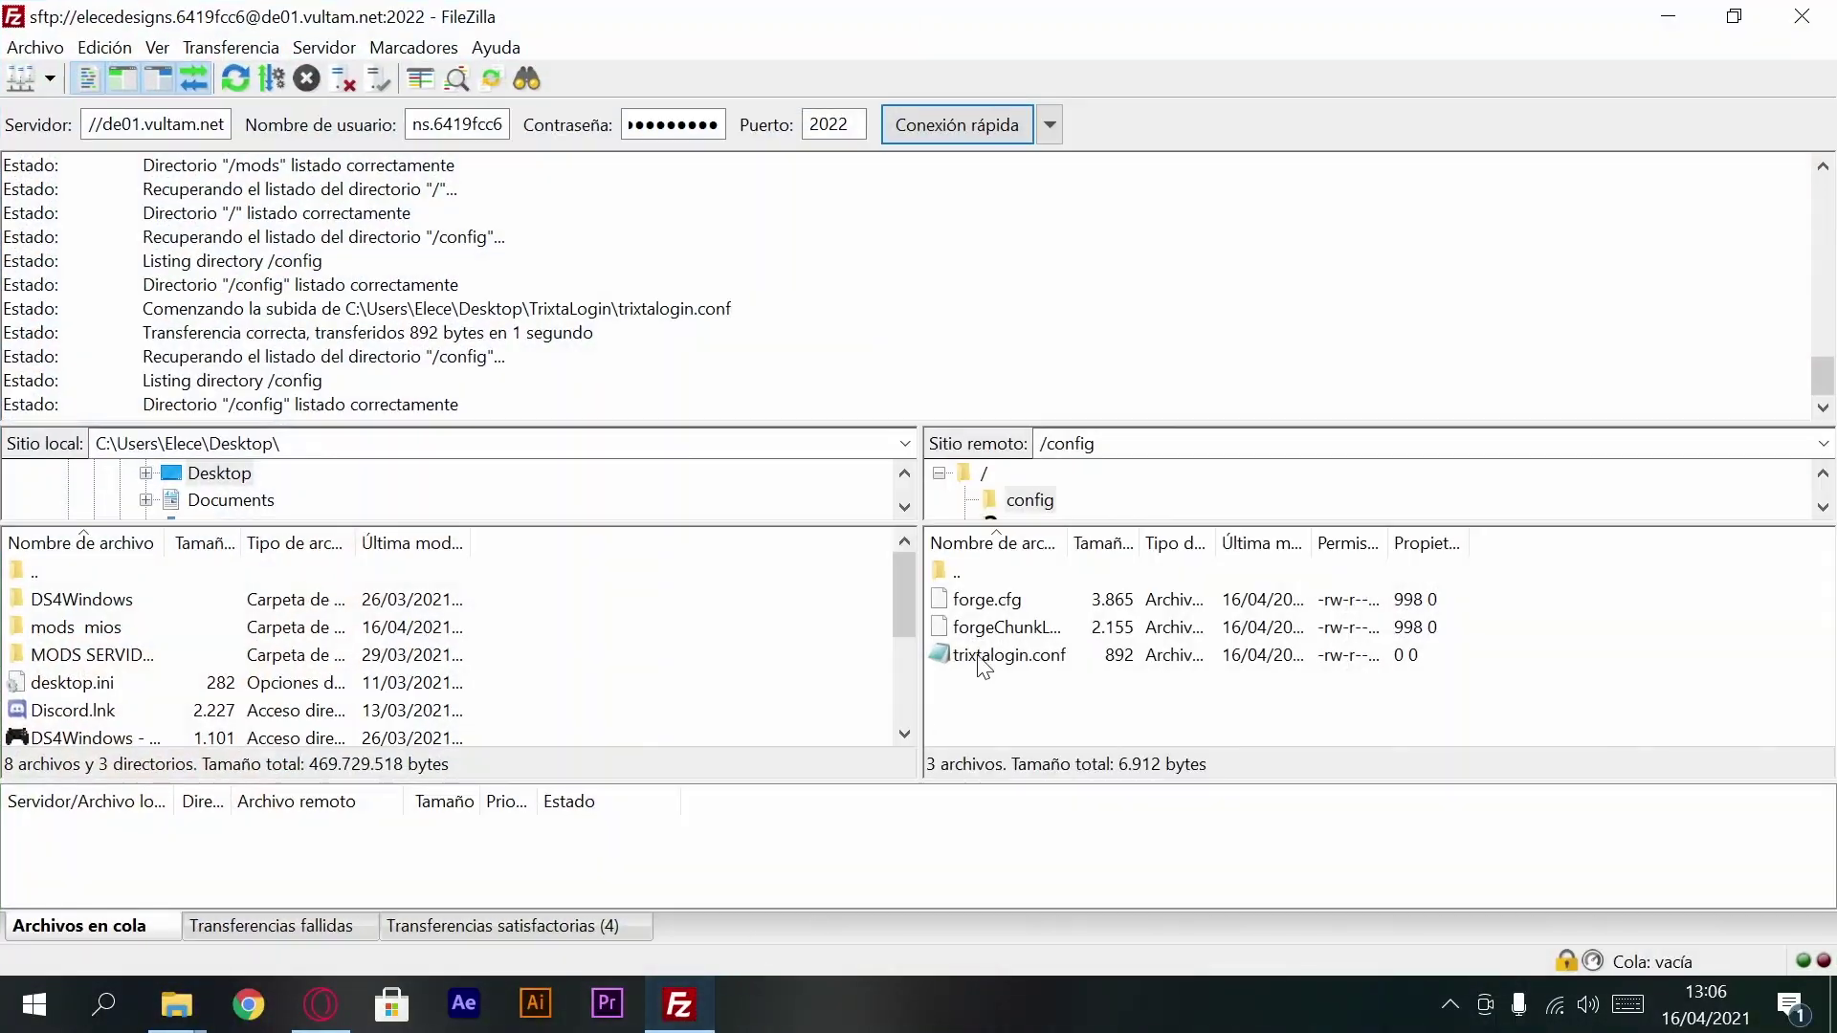
pyautogui.doubleClick(1027, 574)
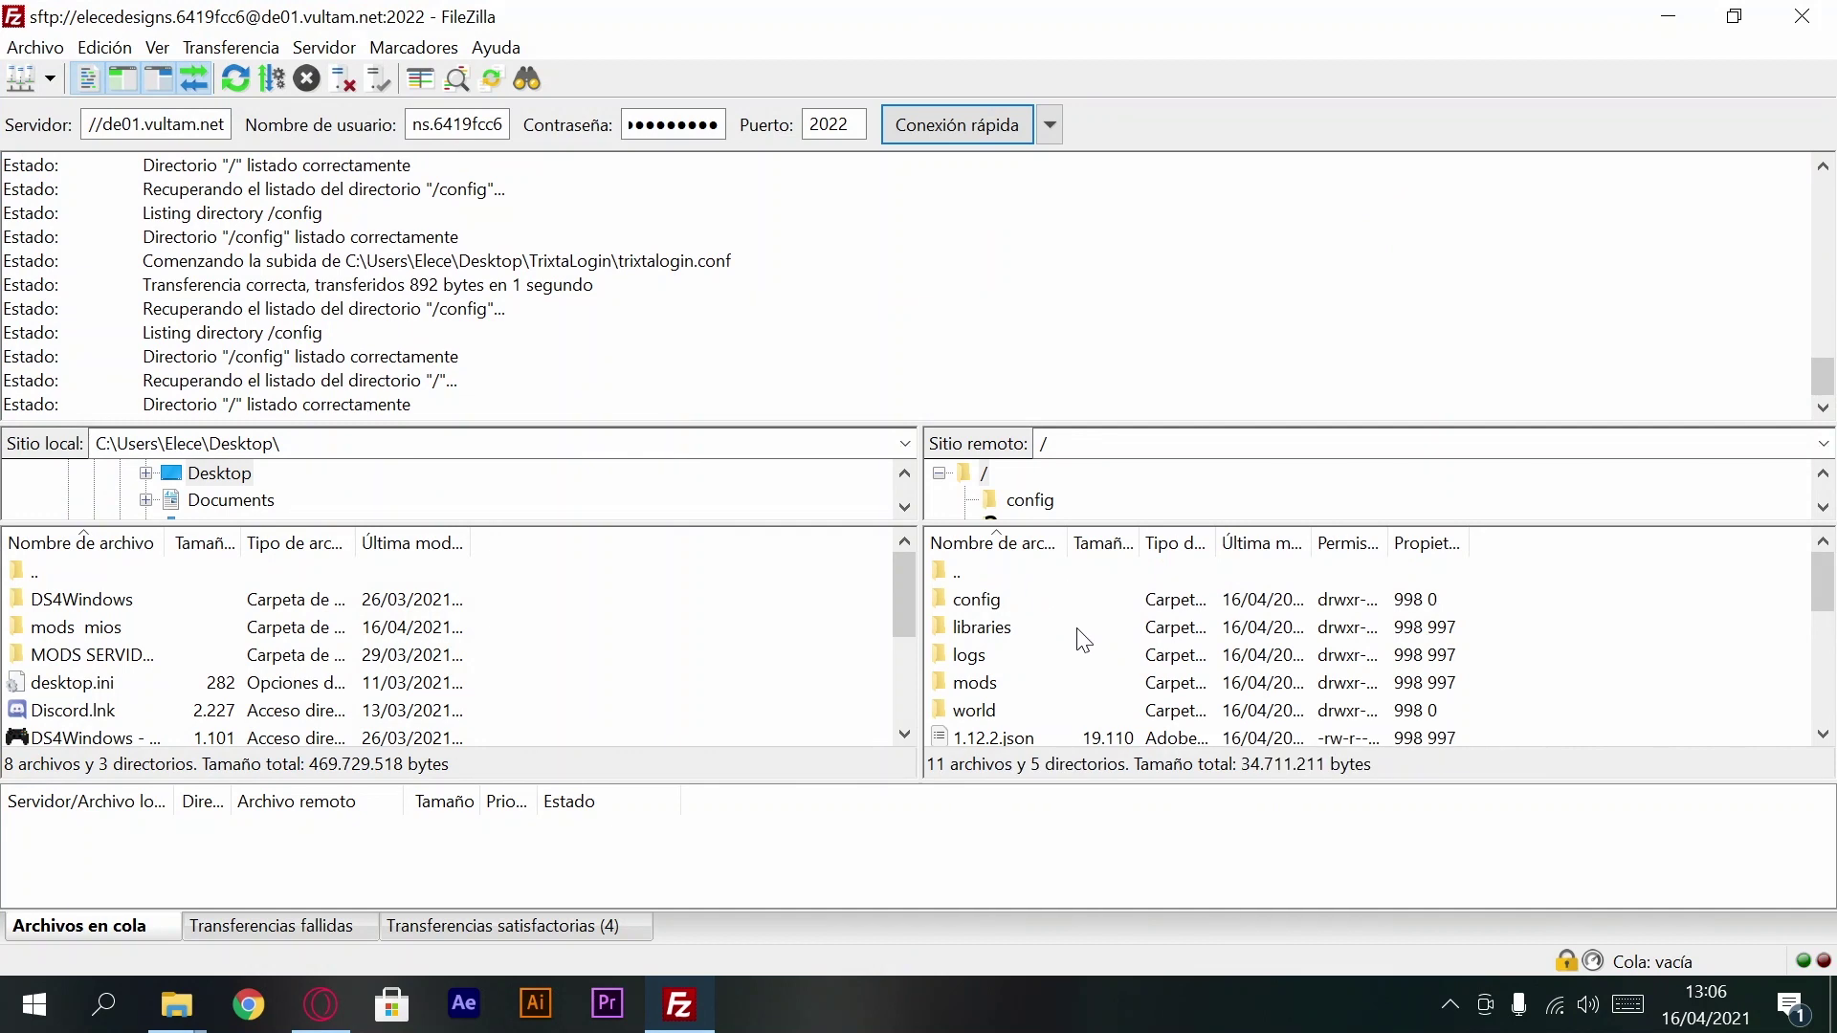
pyautogui.click(1009, 710)
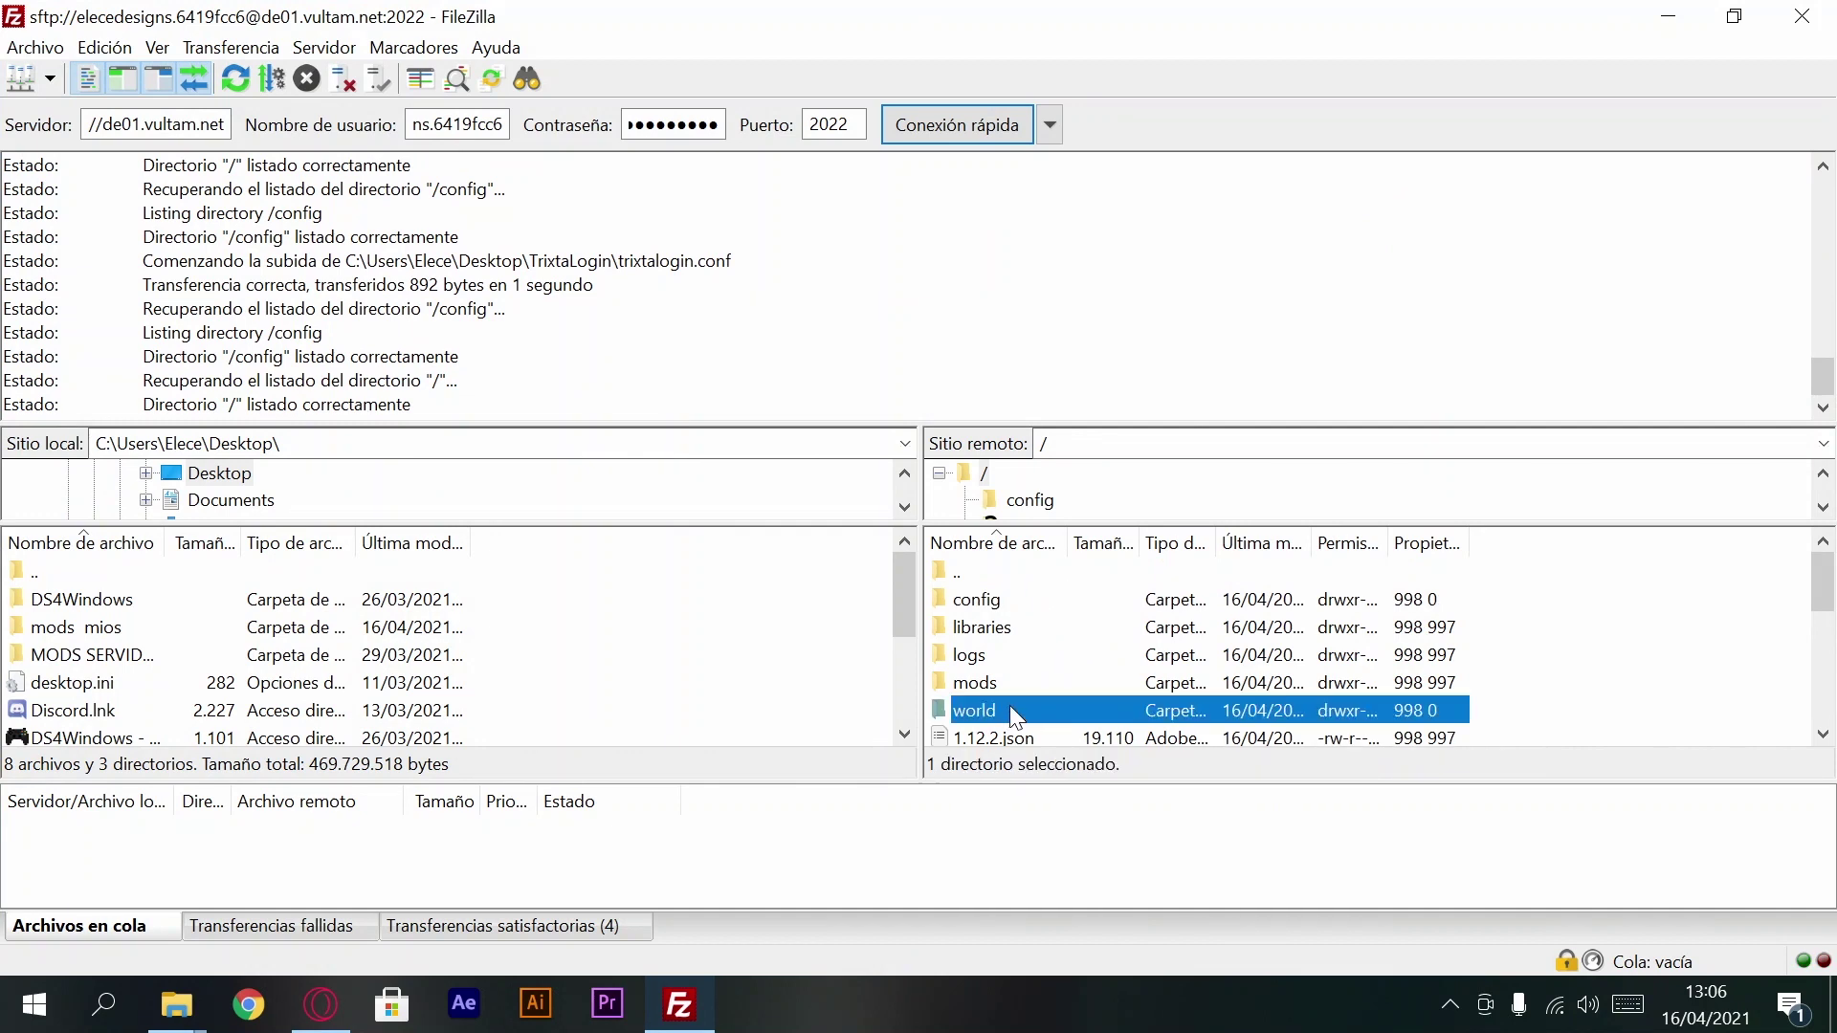
pyautogui.rightClick(1029, 712)
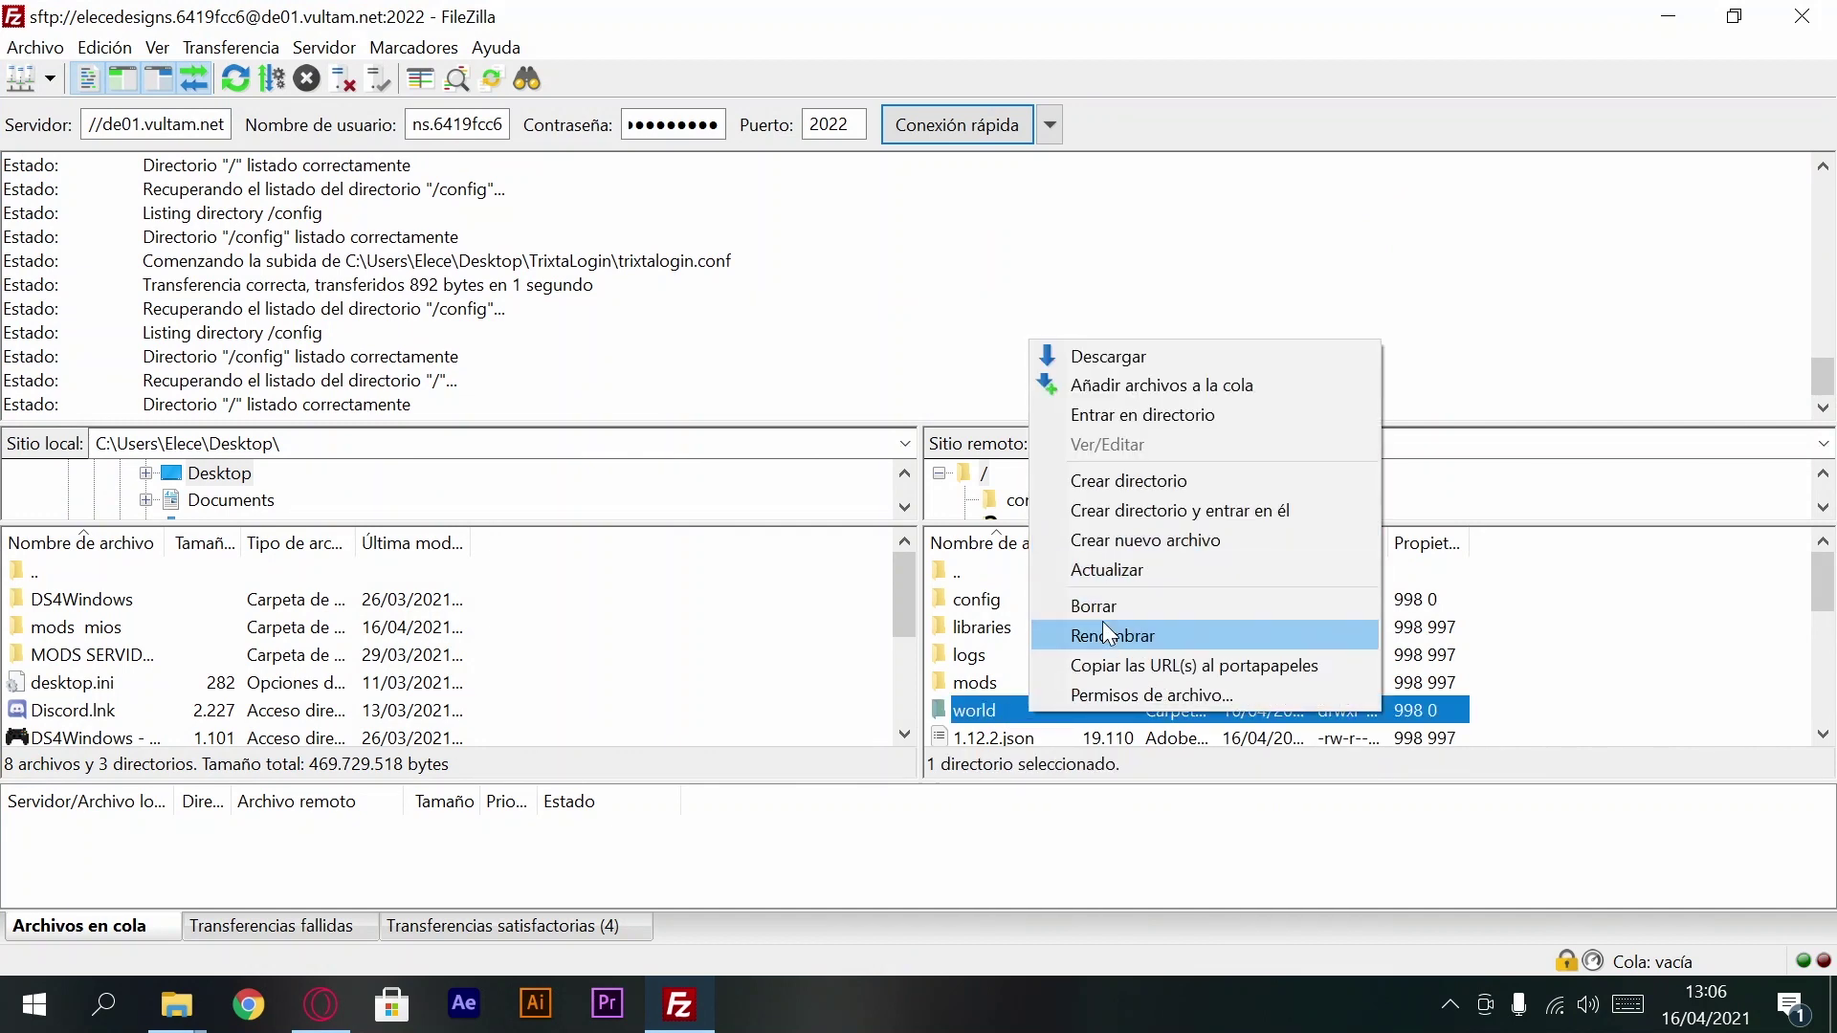
pyautogui.click(1098, 608)
pyautogui.click(986, 496)
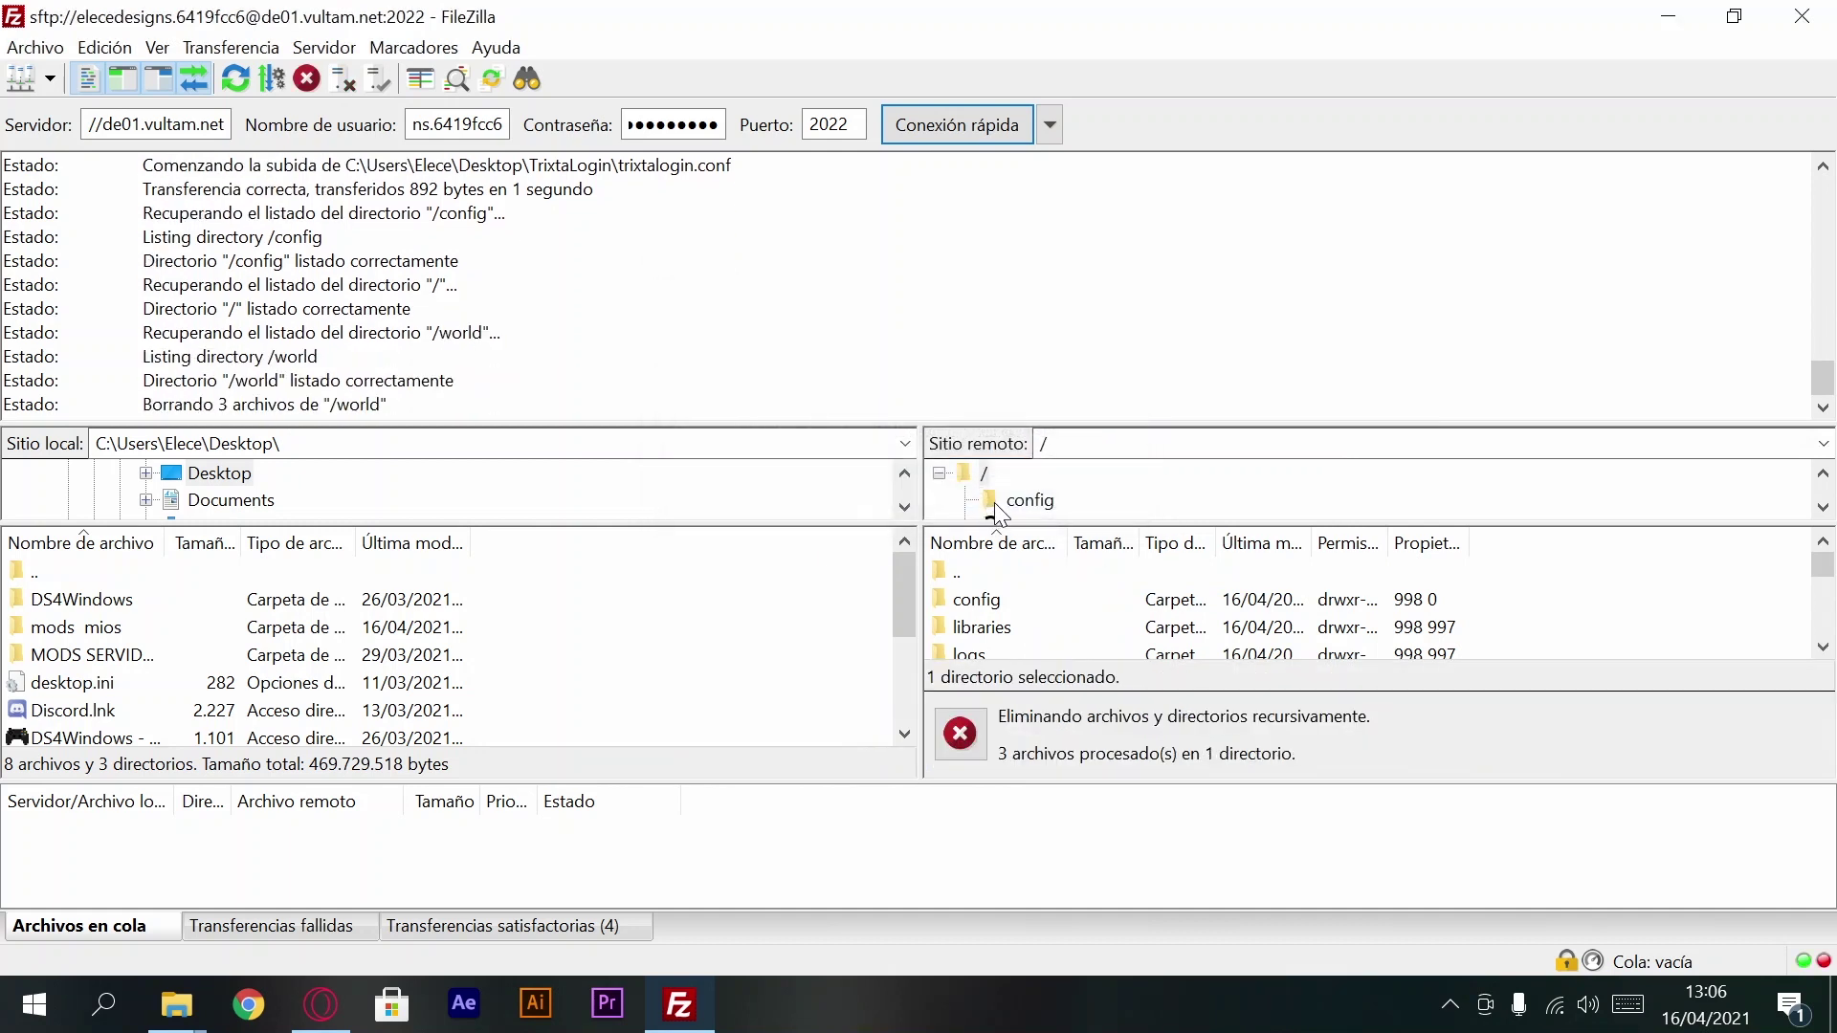